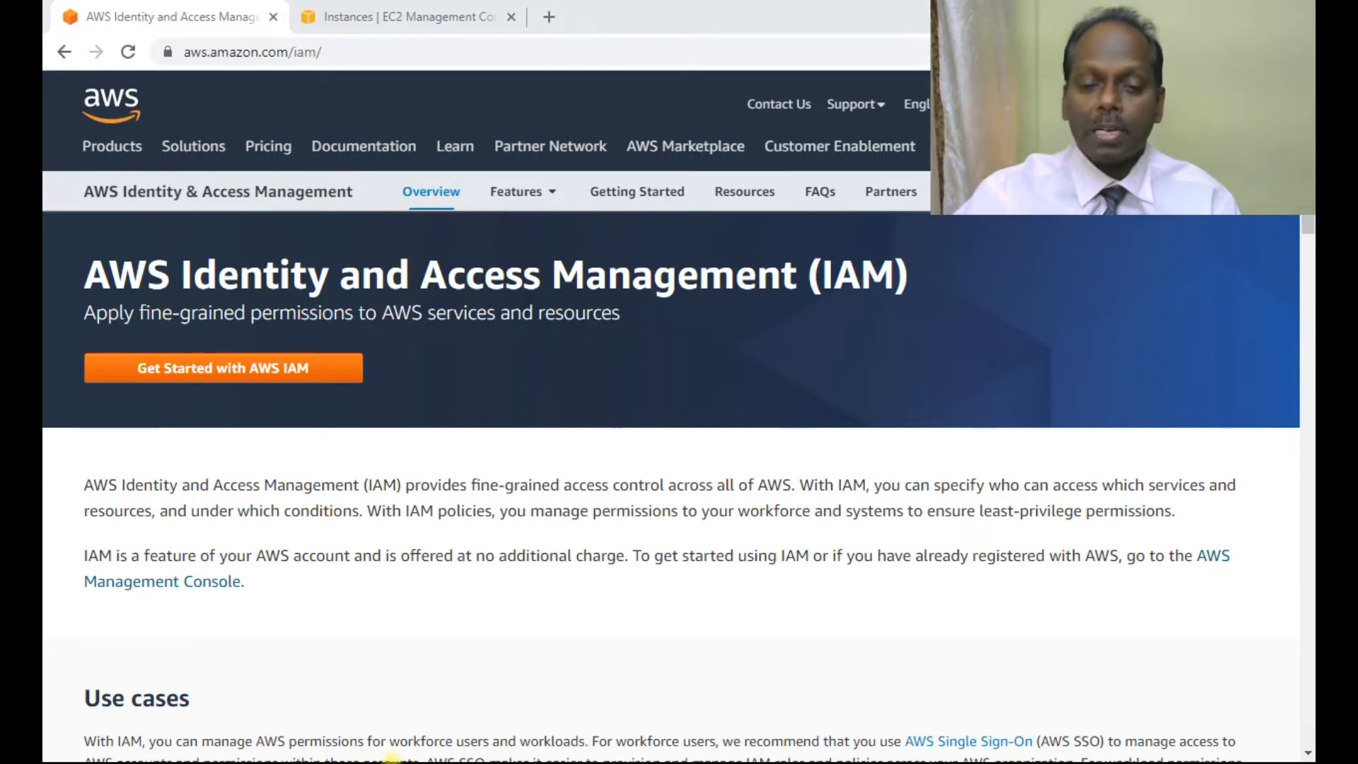
- Switch to Notepad and review the IAM task list, including the prerequisite EC2 Linux instance
key("alt+Tab")
key("alt+Tab")
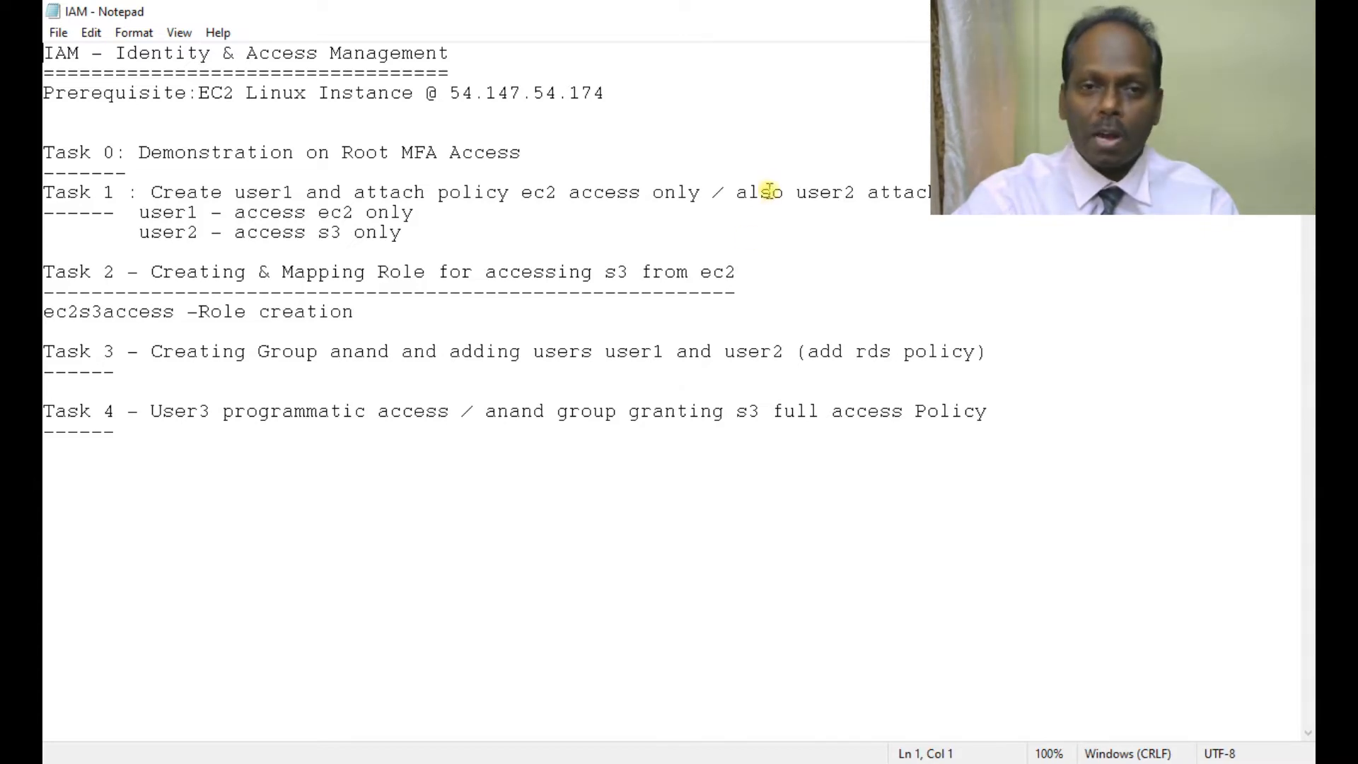
key("alt+Tab")
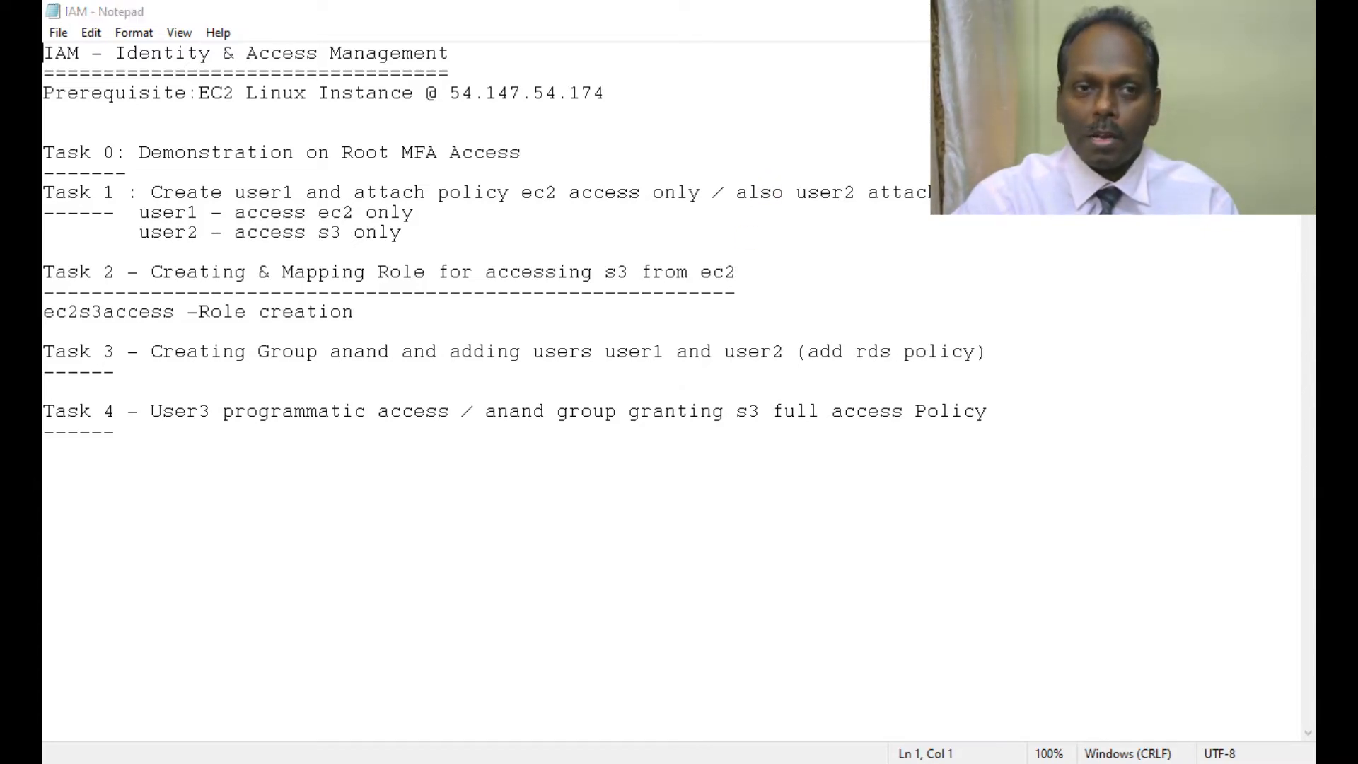
- Open the root account's security credentials from the EC2 console and start activating multi-factor authentication
left_click(430, 21)
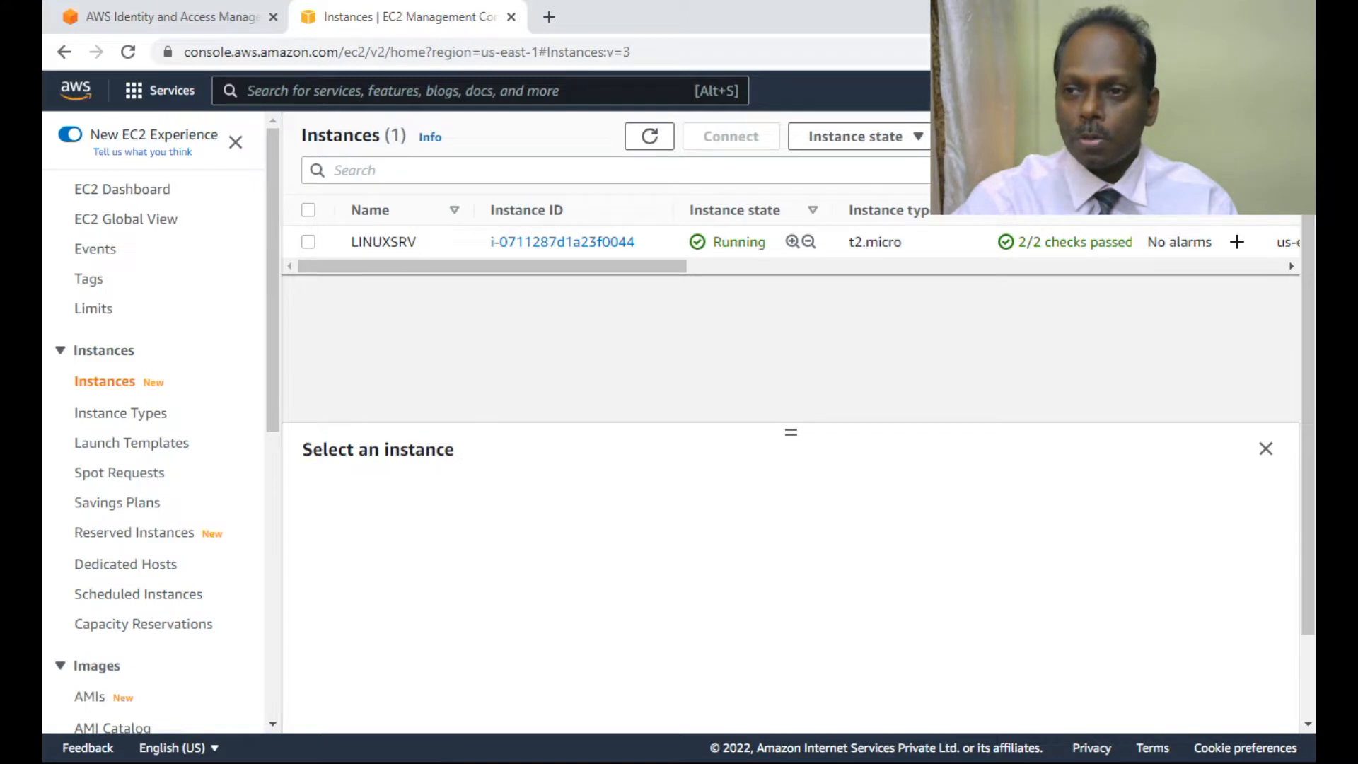
left_click(1239, 91)
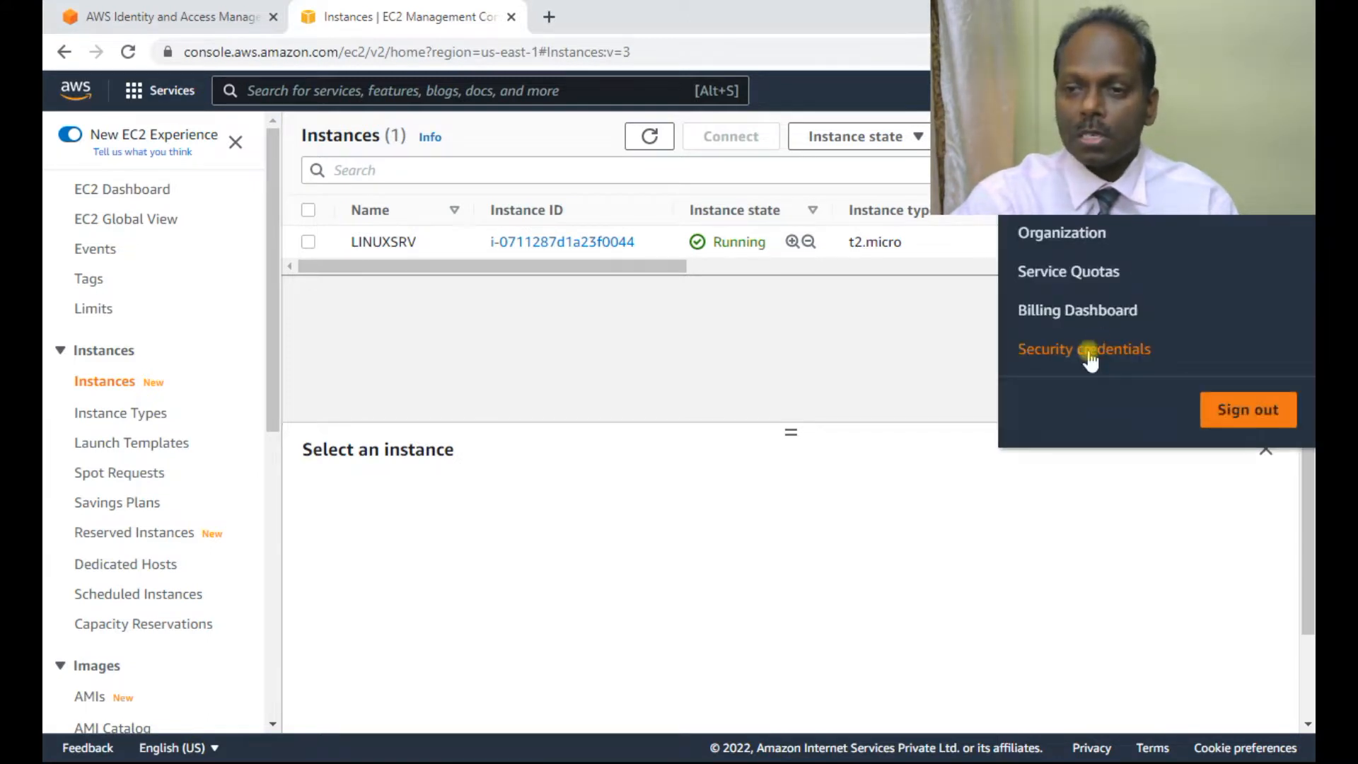
left_click(1130, 360)
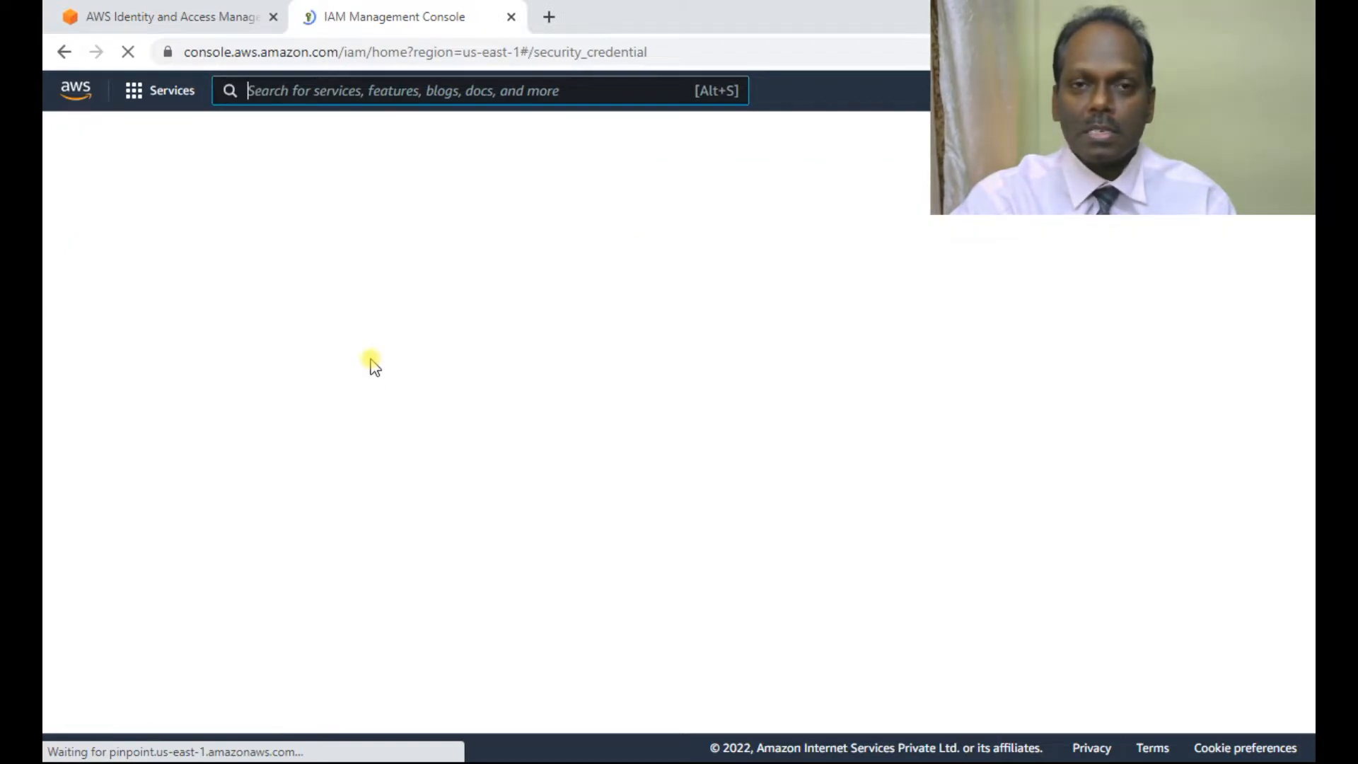
left_click(519, 446)
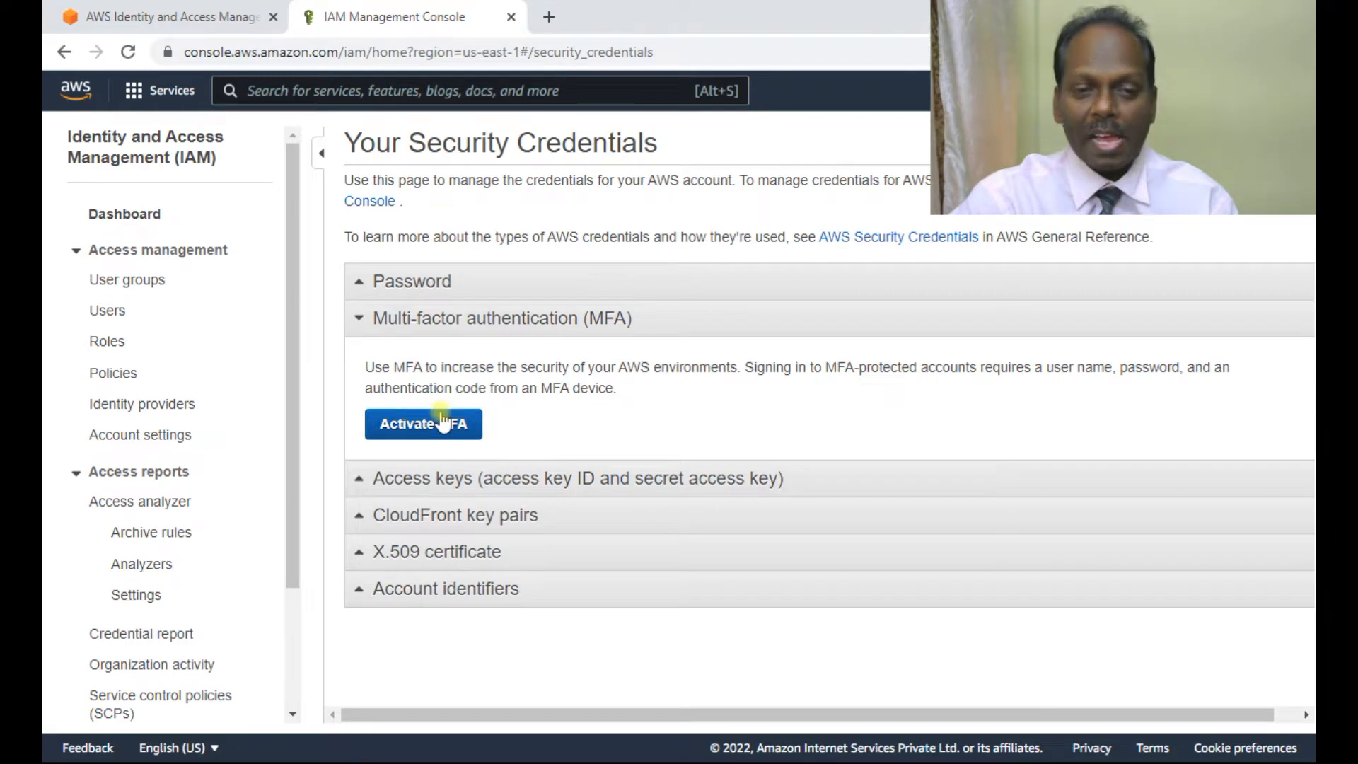
left_click(443, 422)
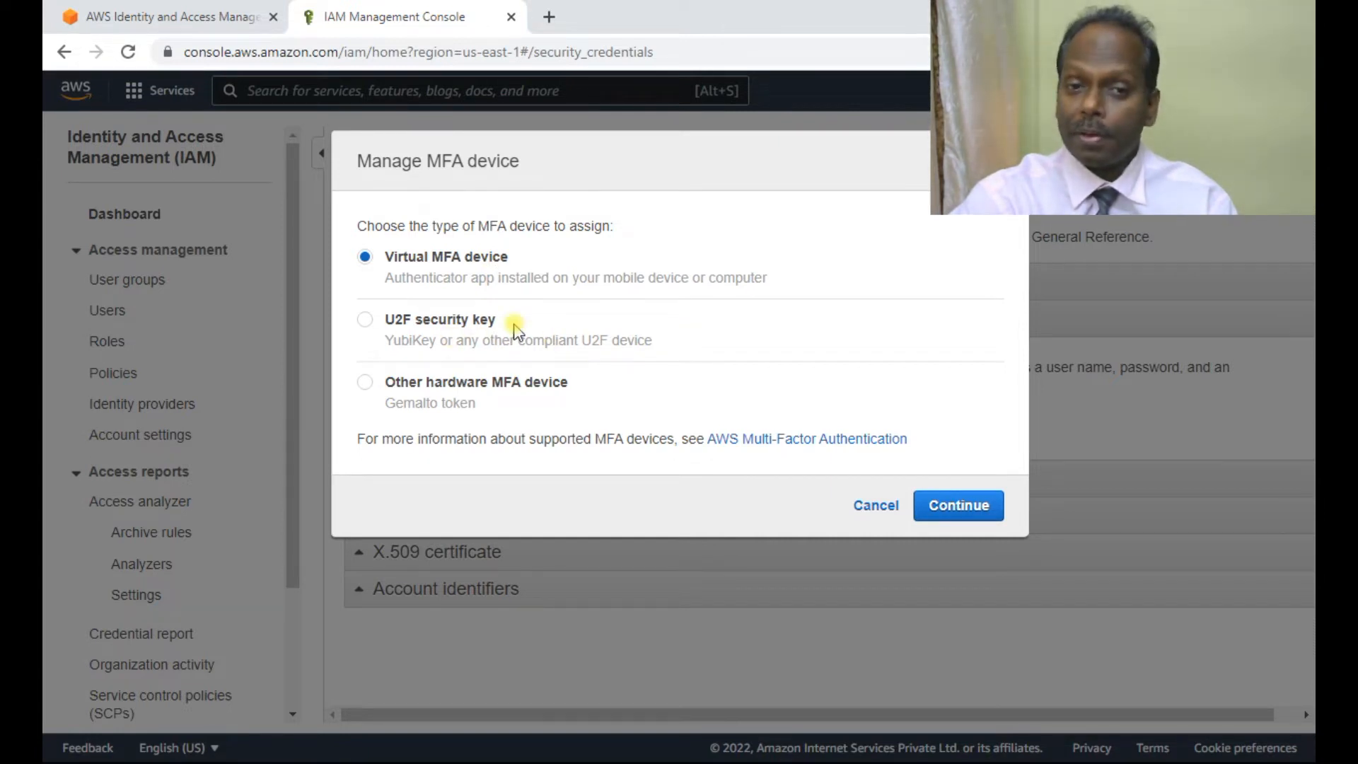
- Examine the AWS Multi-Factor Authentication page for the MFA form factors and the supported virtual MFA applications
left_click(807, 445)
scroll(446, 448, "down", 4)
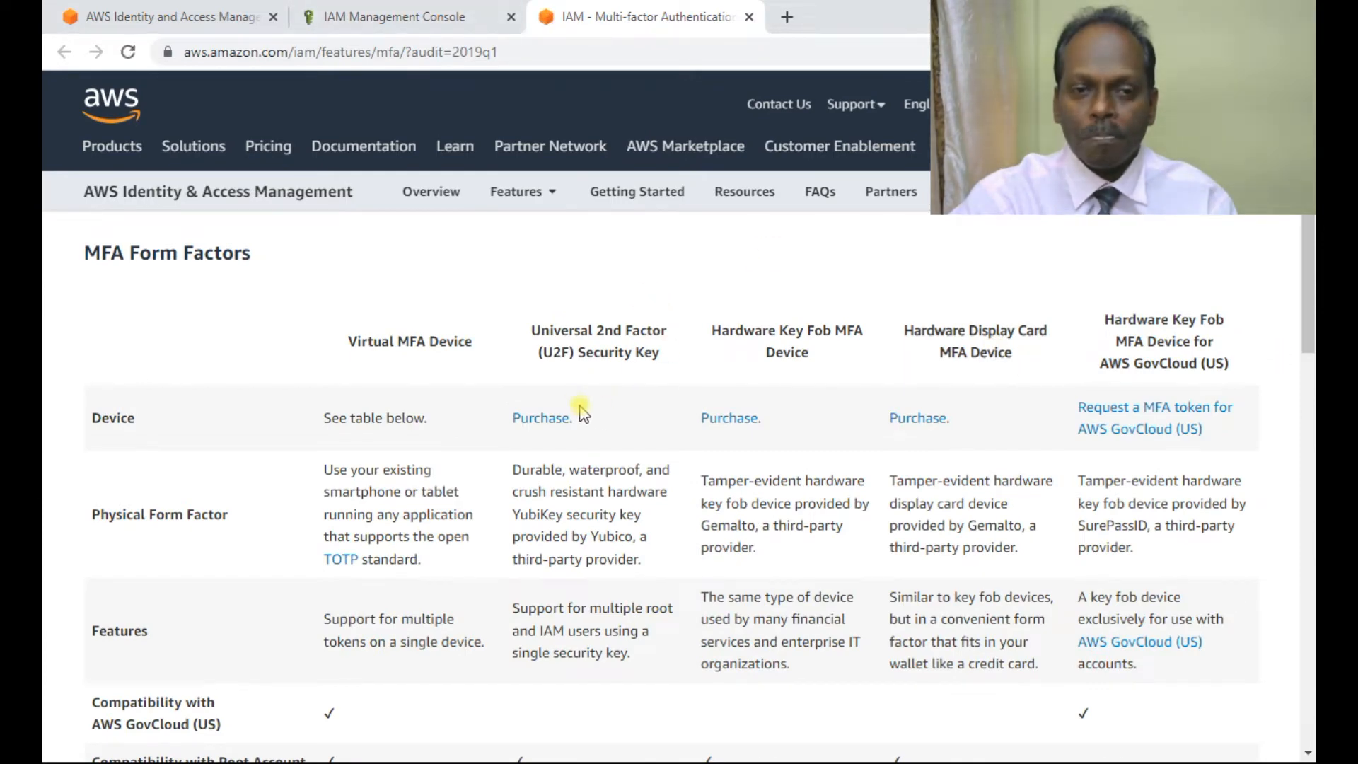
left_click_drag(385, 344, 433, 373)
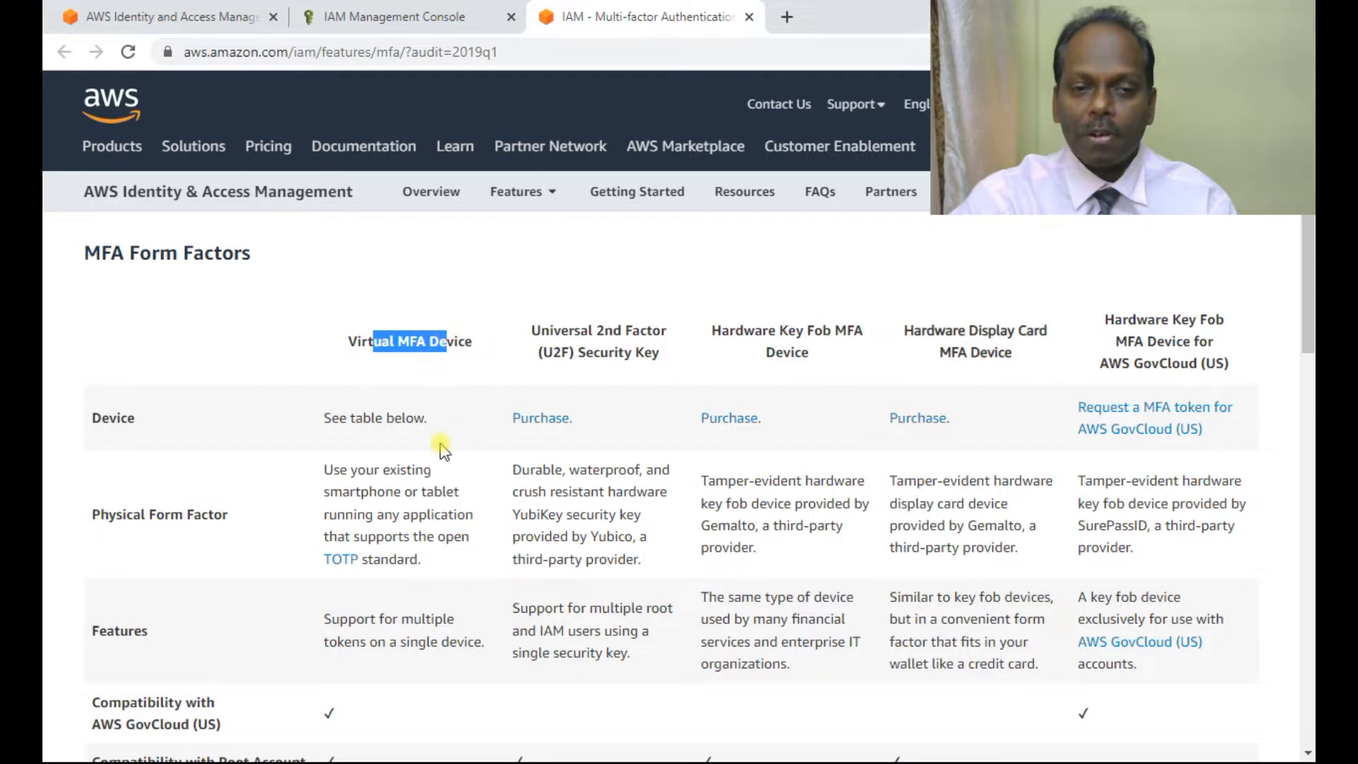
scroll(442, 447, "down", 6)
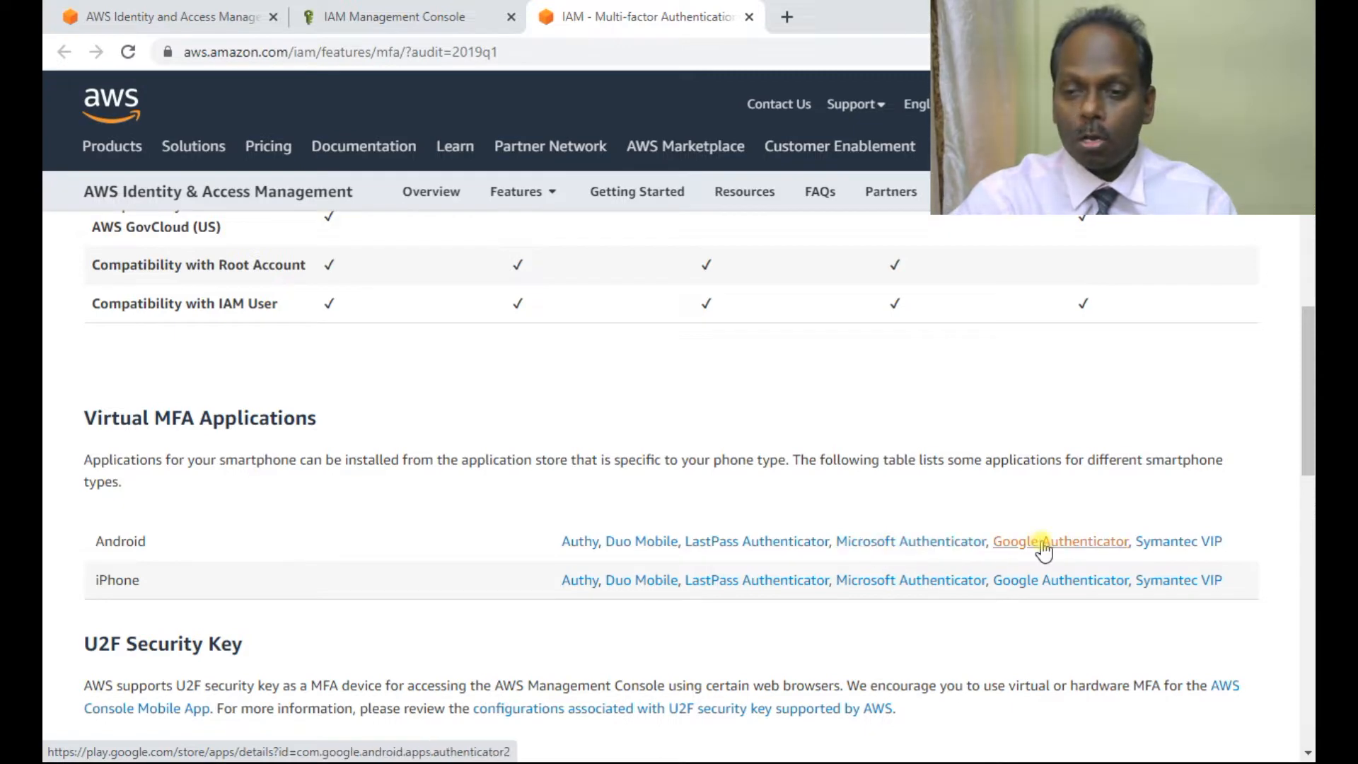
- Choose Virtual MFA device as the MFA type for the root account and display its QR code for scanning
left_click(405, 21)
left_click(365, 256)
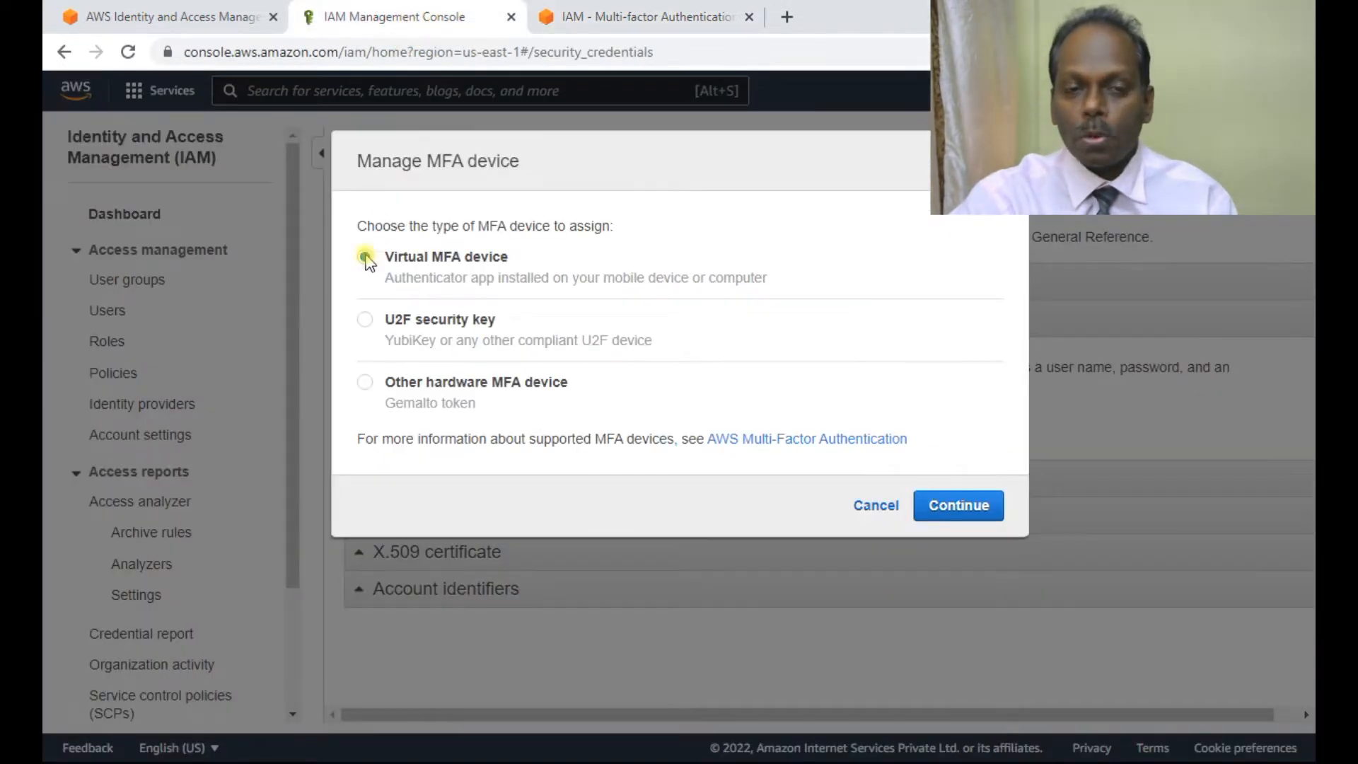
left_click(959, 506)
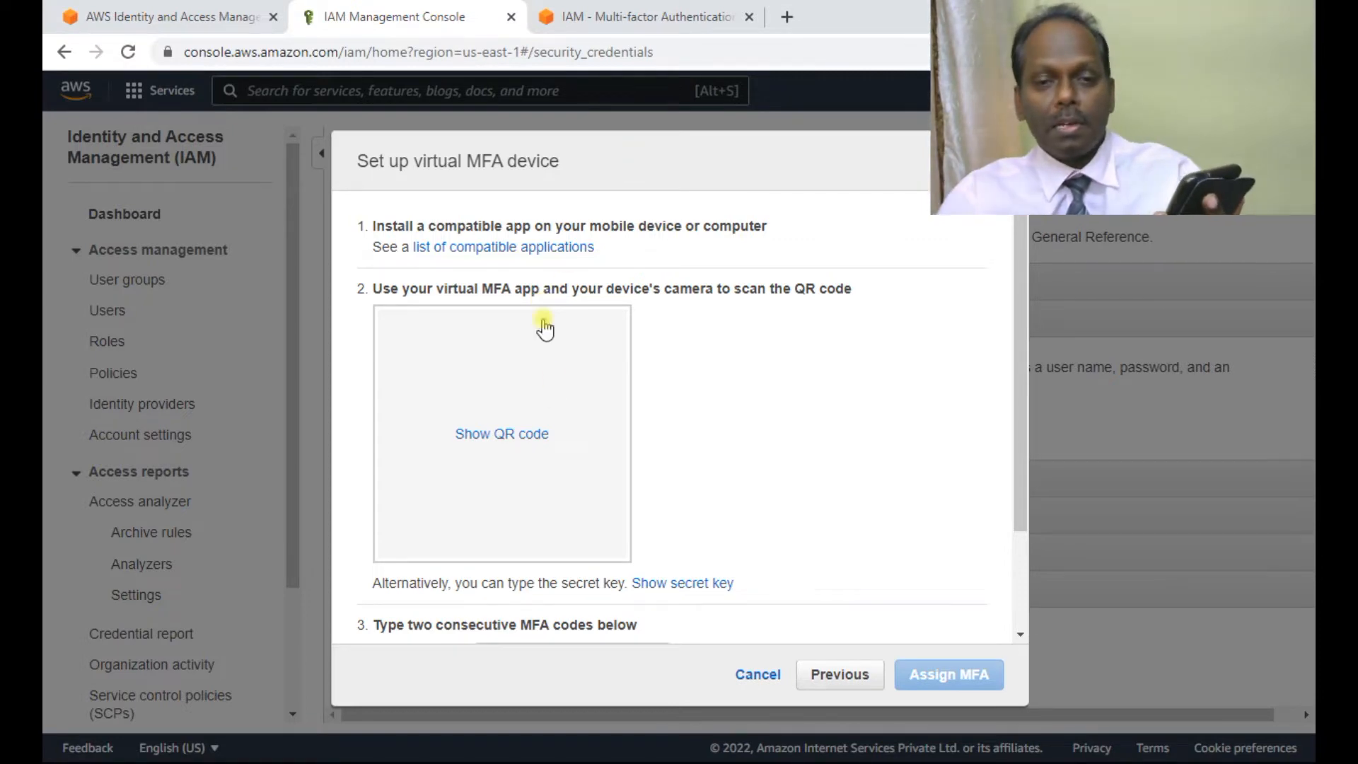
left_click(535, 436)
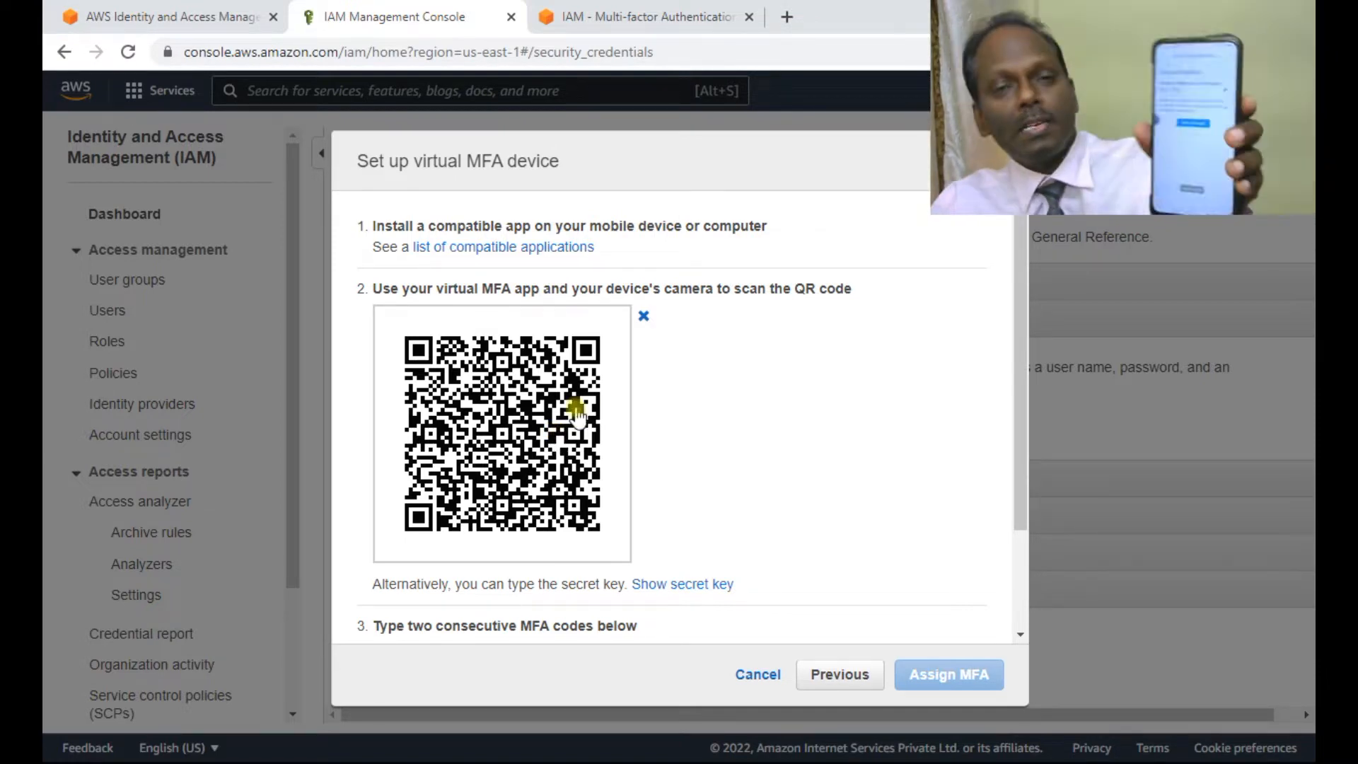
- Enter the two consecutive MFA codes from the authenticator app and assign the virtual MFA device to the root account
scroll(632, 392, "down", 2)
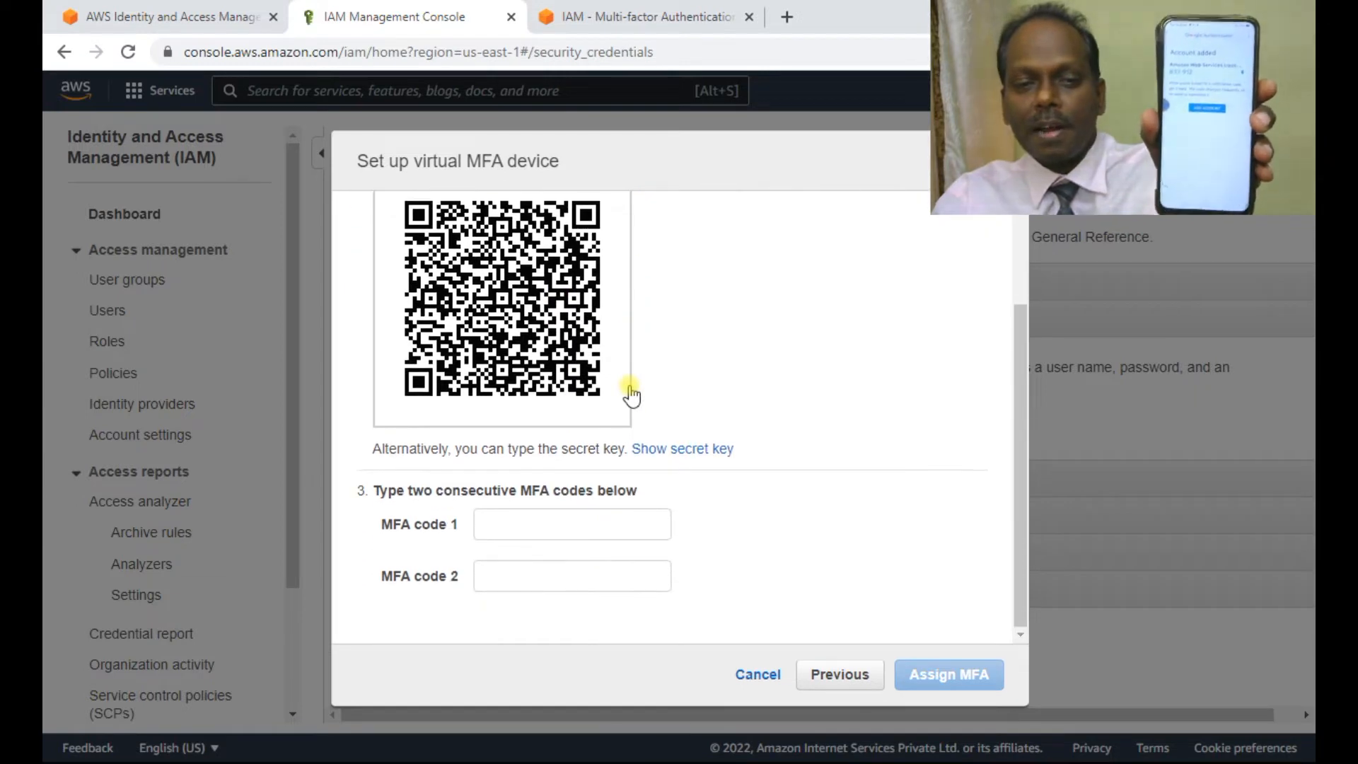
left_click(584, 524)
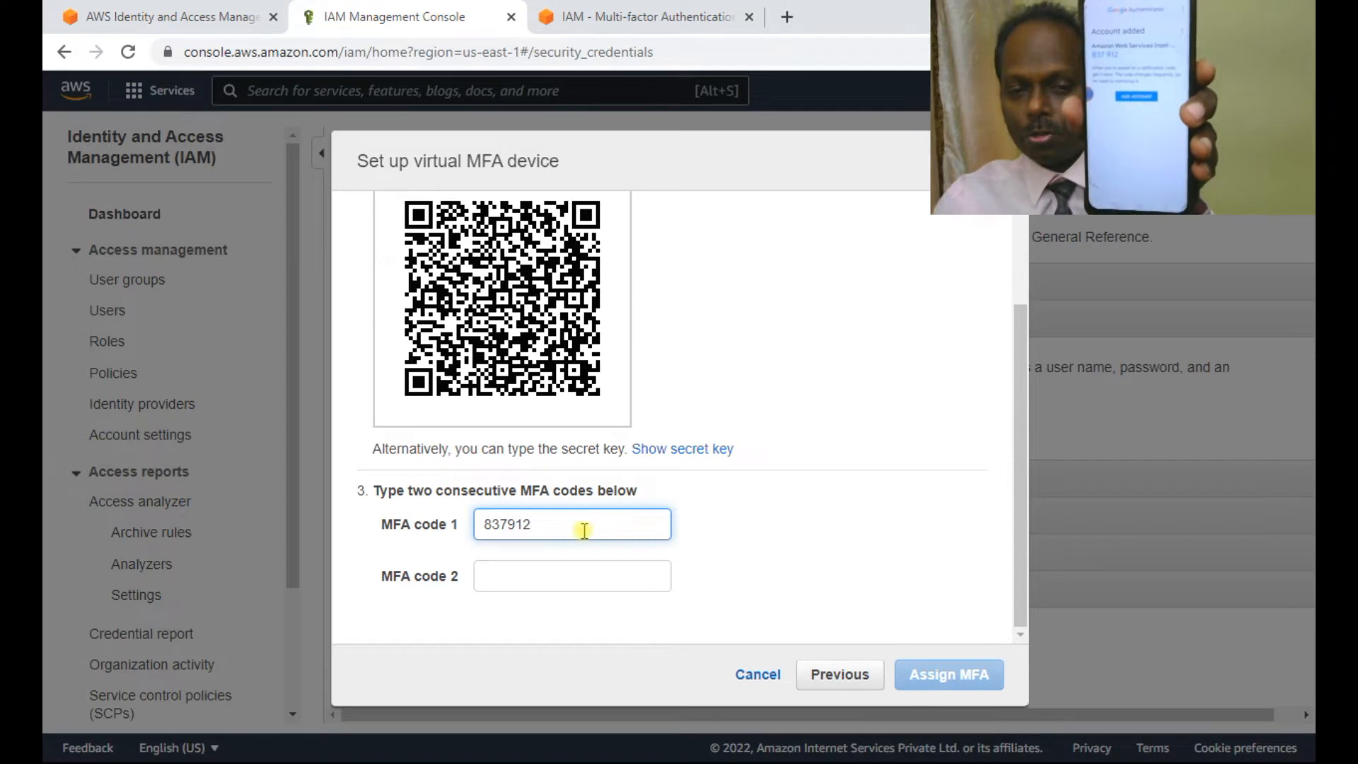
left_click(519, 574)
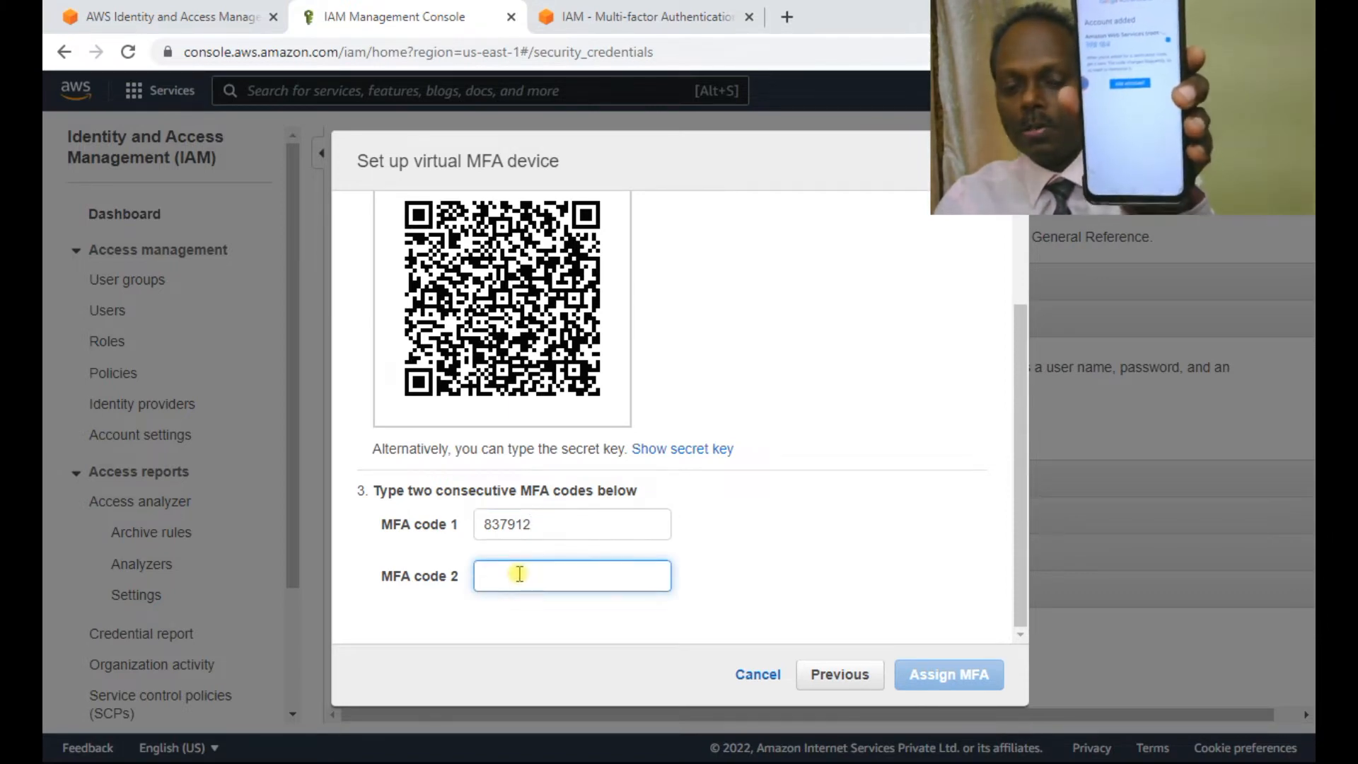
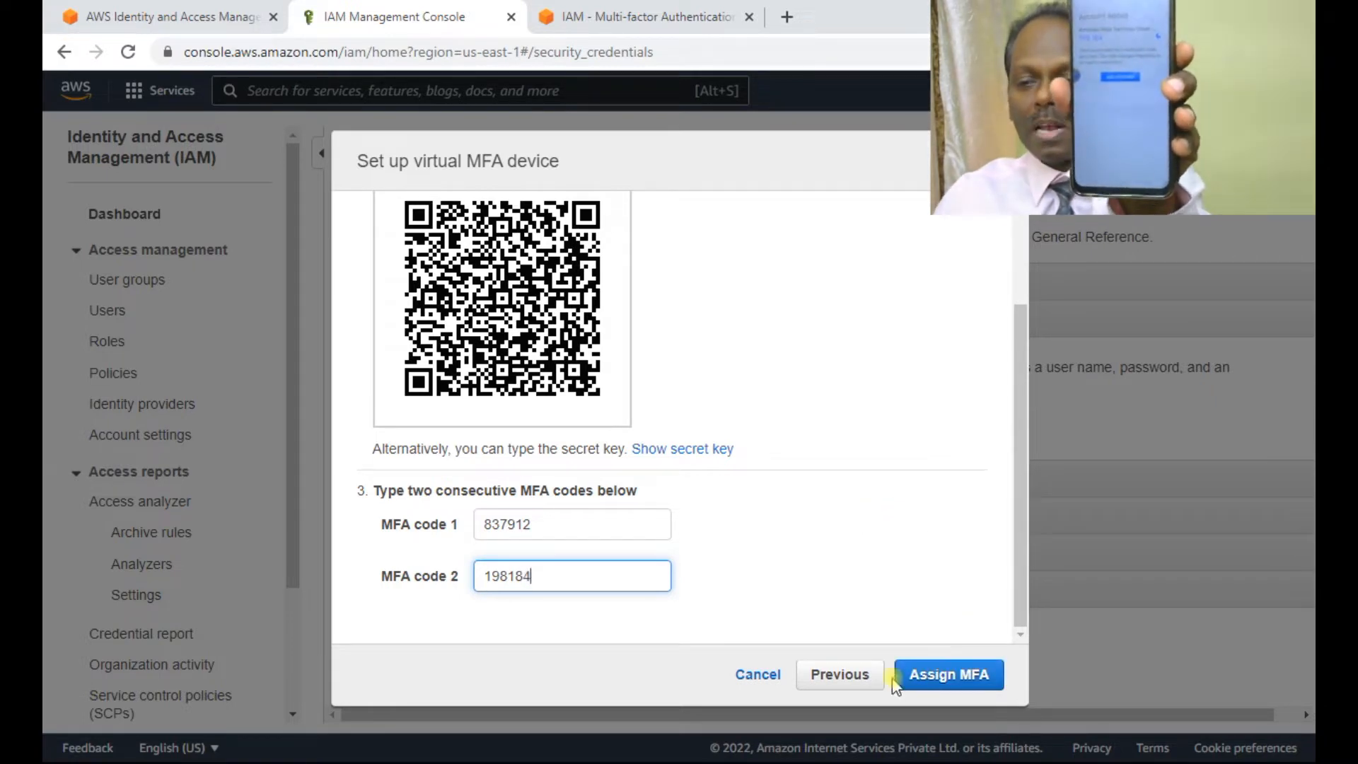
left_click(951, 676)
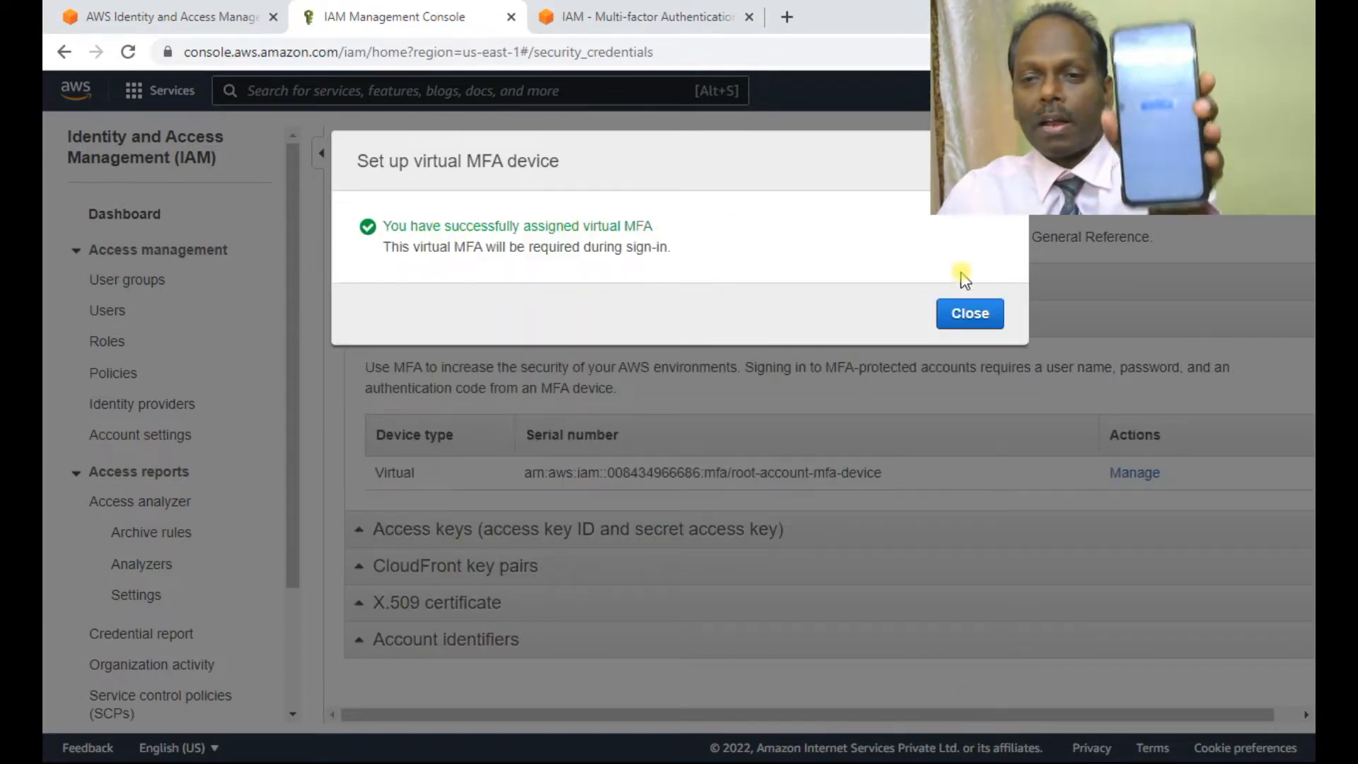
left_click(969, 313)
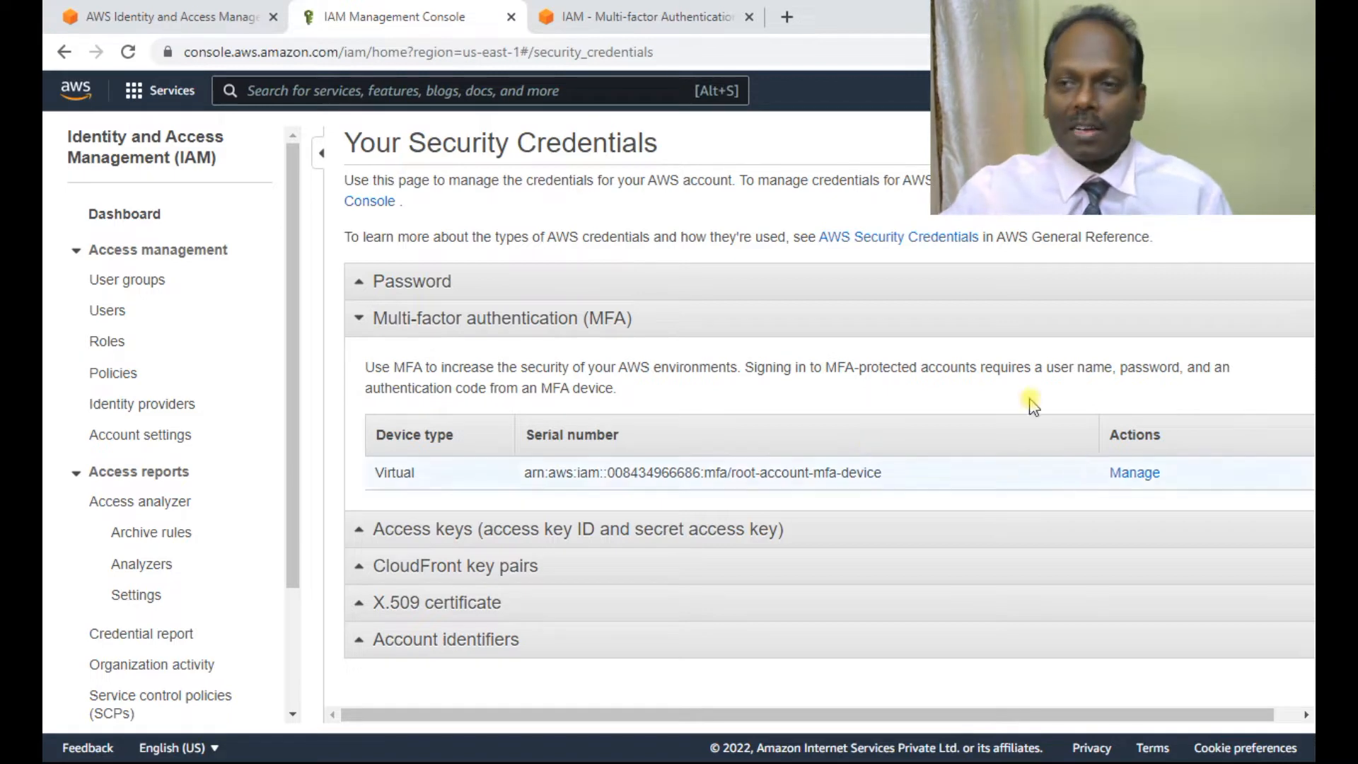
- Sign out of the AWS console and sign back in as the root user with the account password and MFA code
left_click(1219, 91)
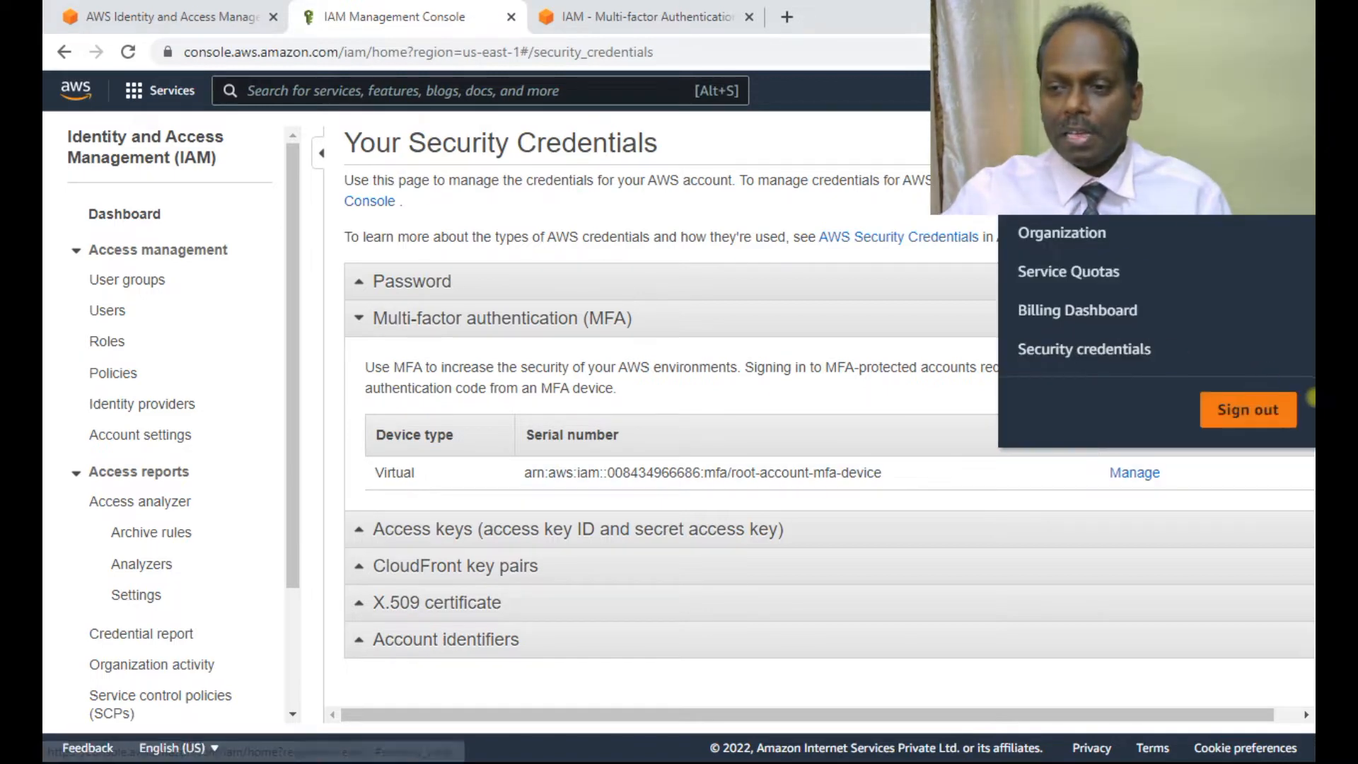
left_click(1237, 410)
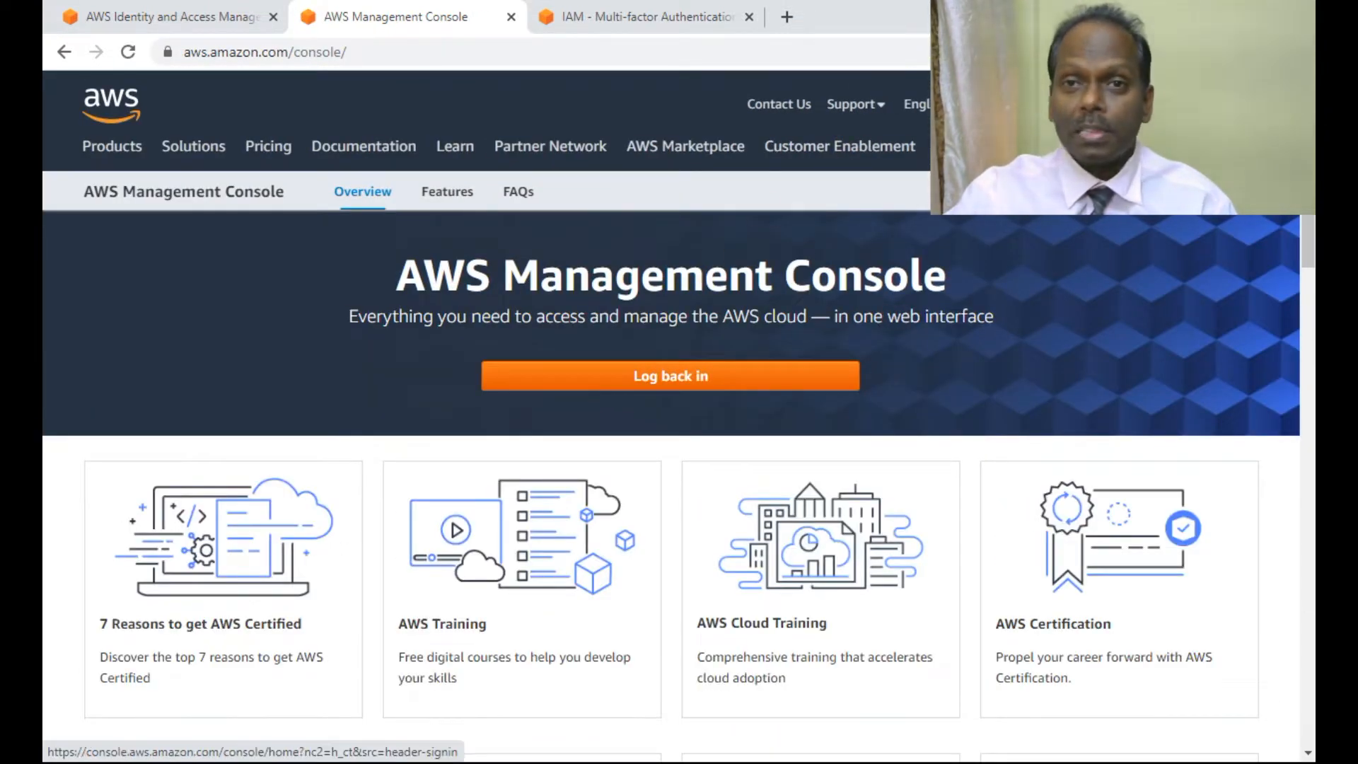
left_click(1210, 104)
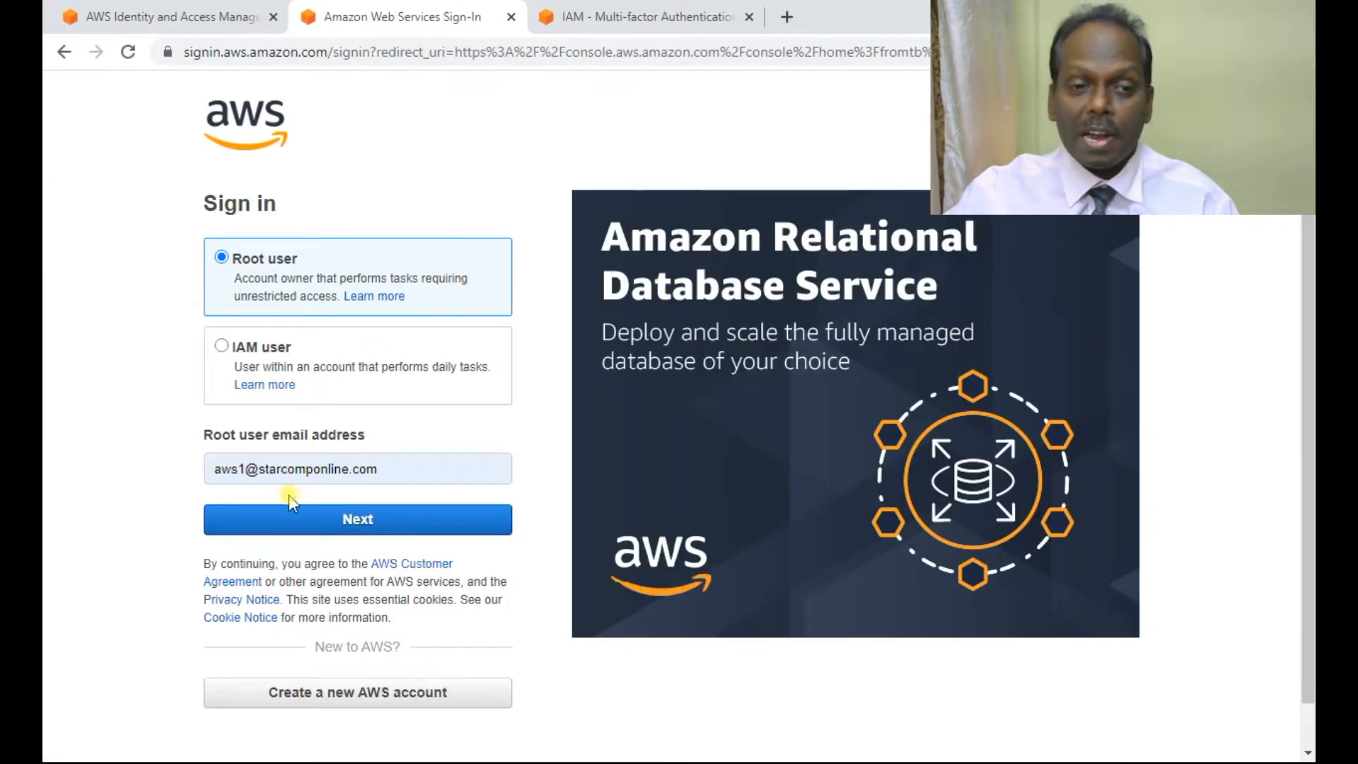
left_click(344, 520)
left_click(363, 320)
type("•••••••••")
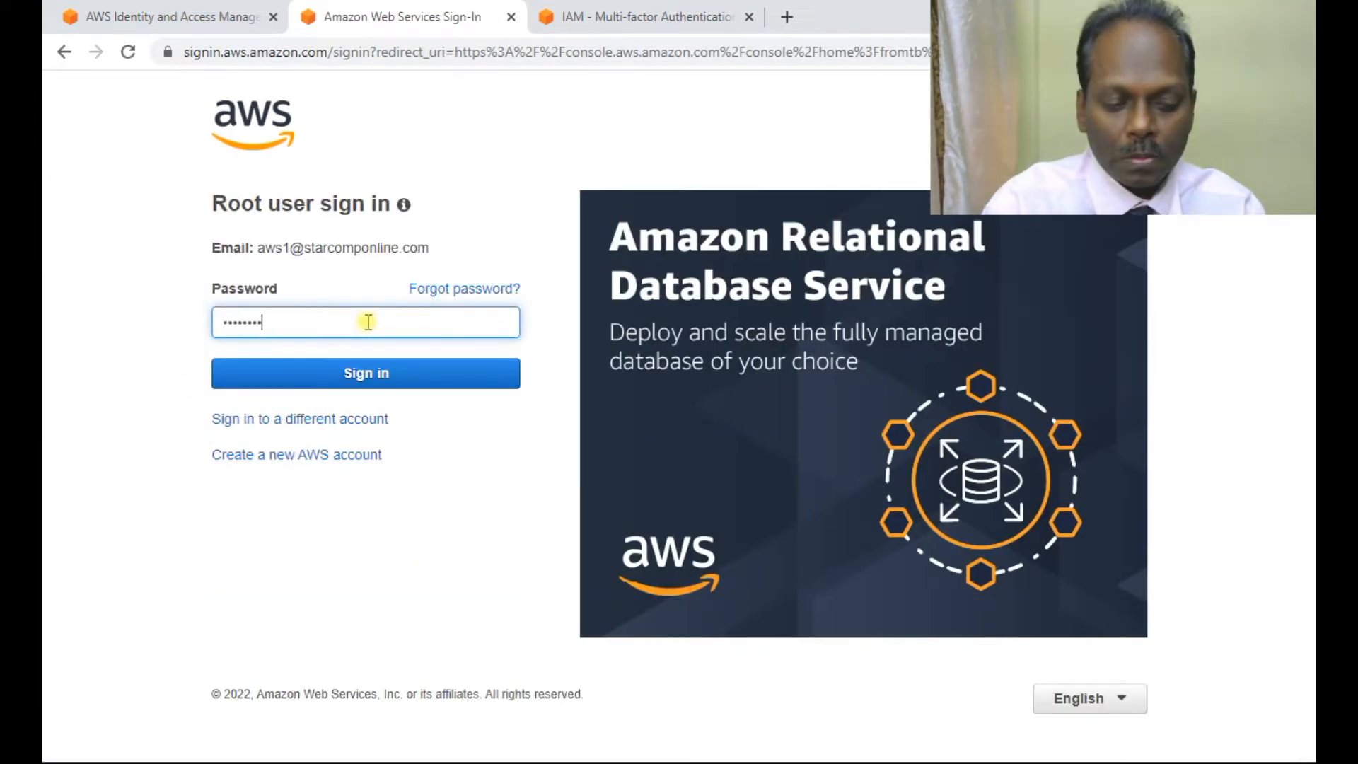
key("Return")
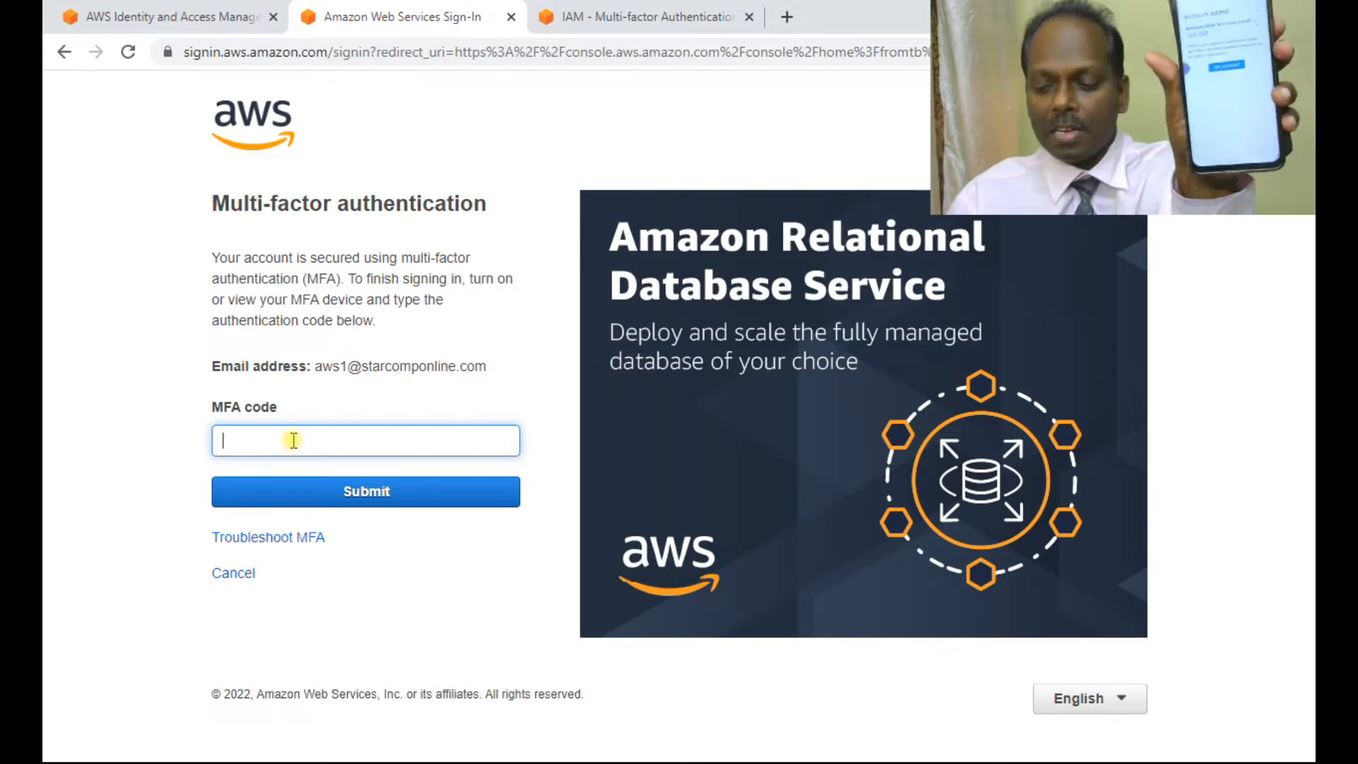
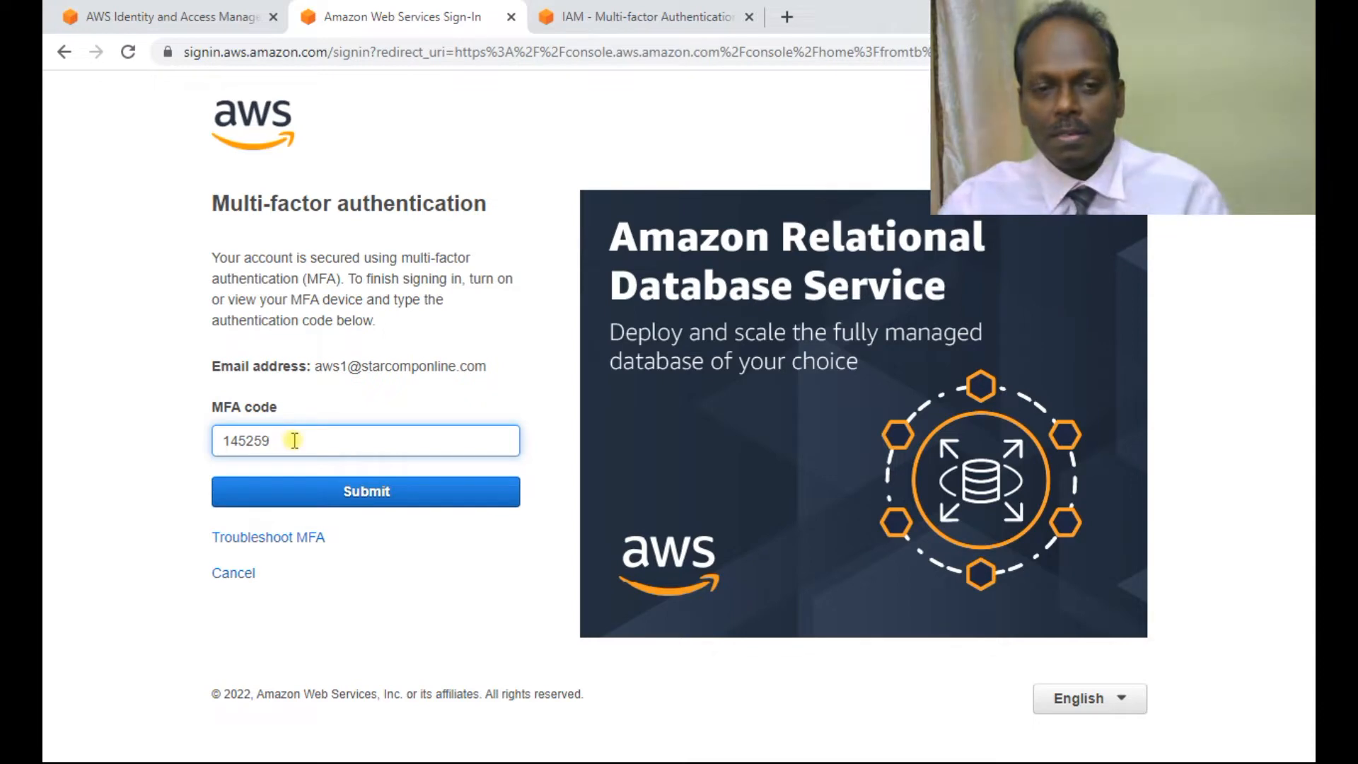
left_click(375, 494)
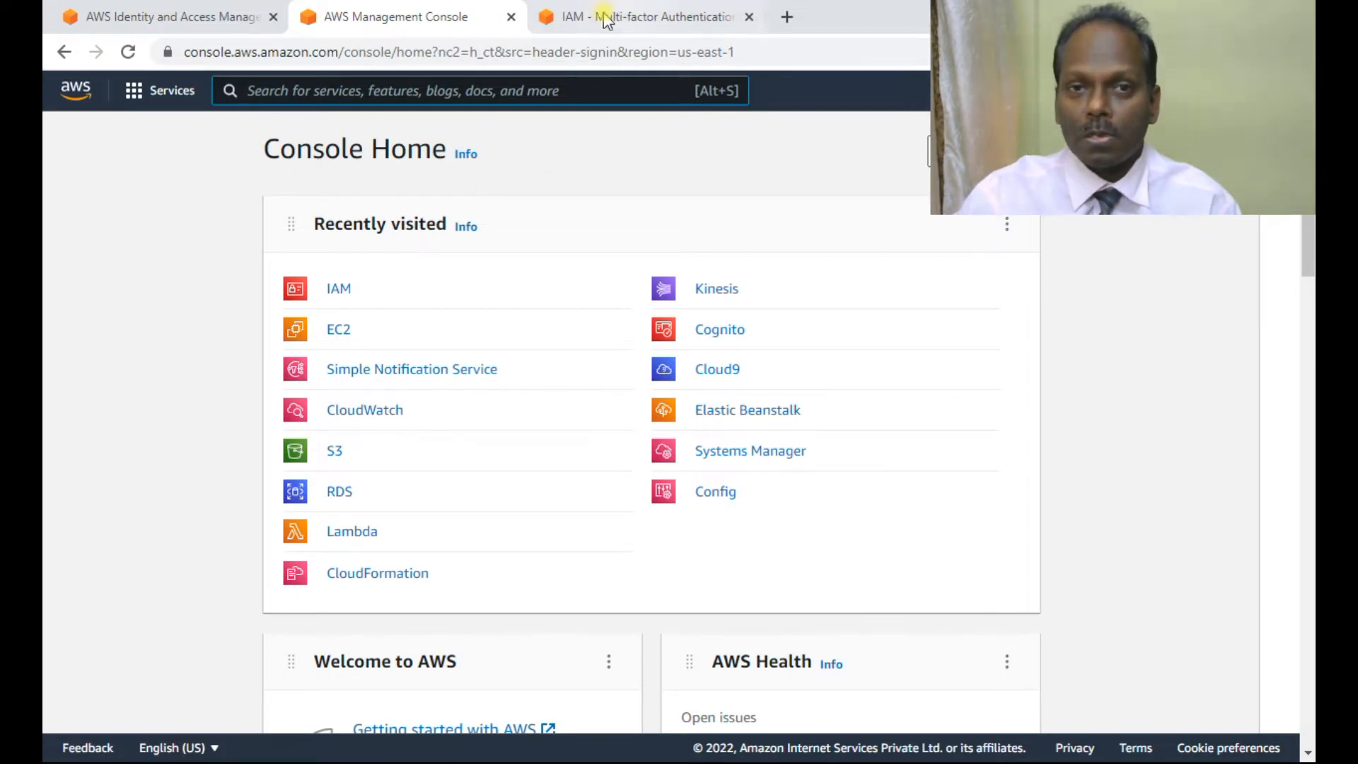
- Remove the virtual MFA device from the root account in its security credentials
left_click(1209, 90)
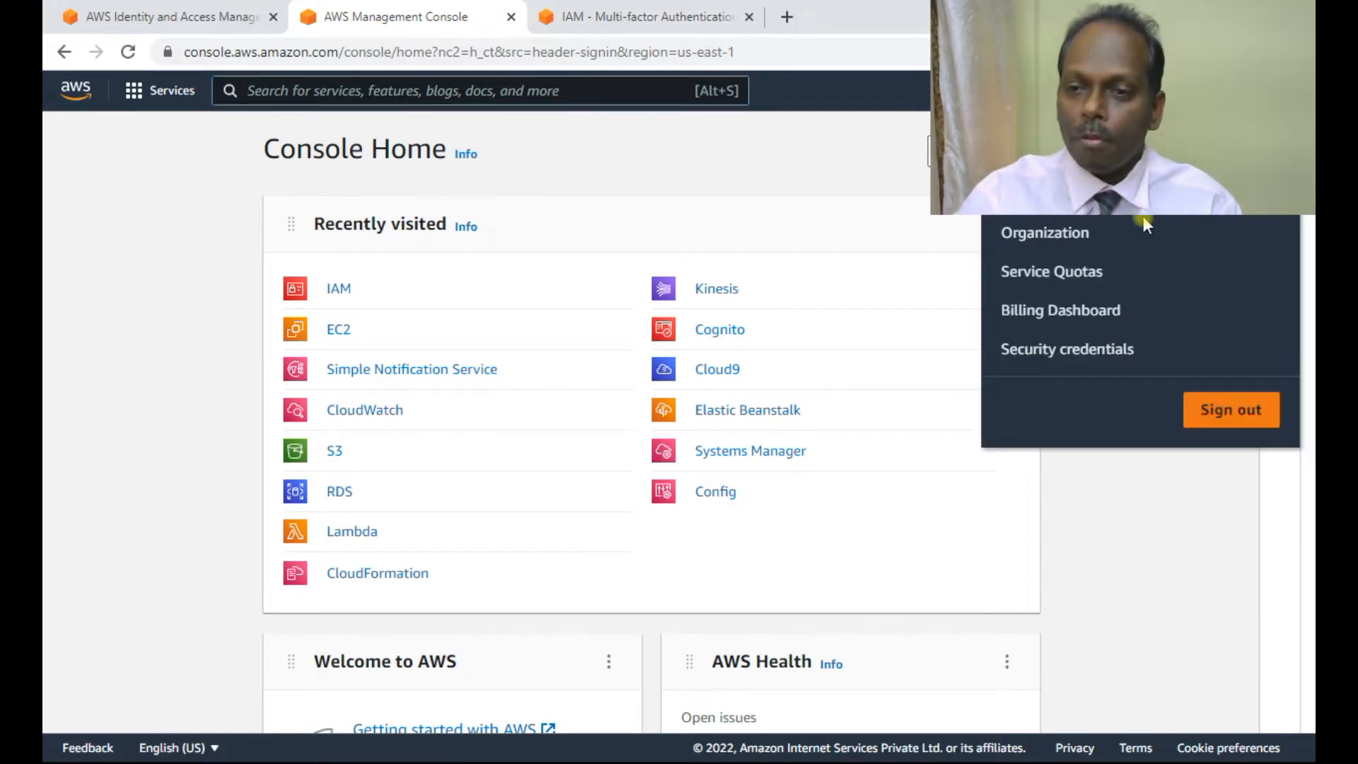
left_click(1100, 351)
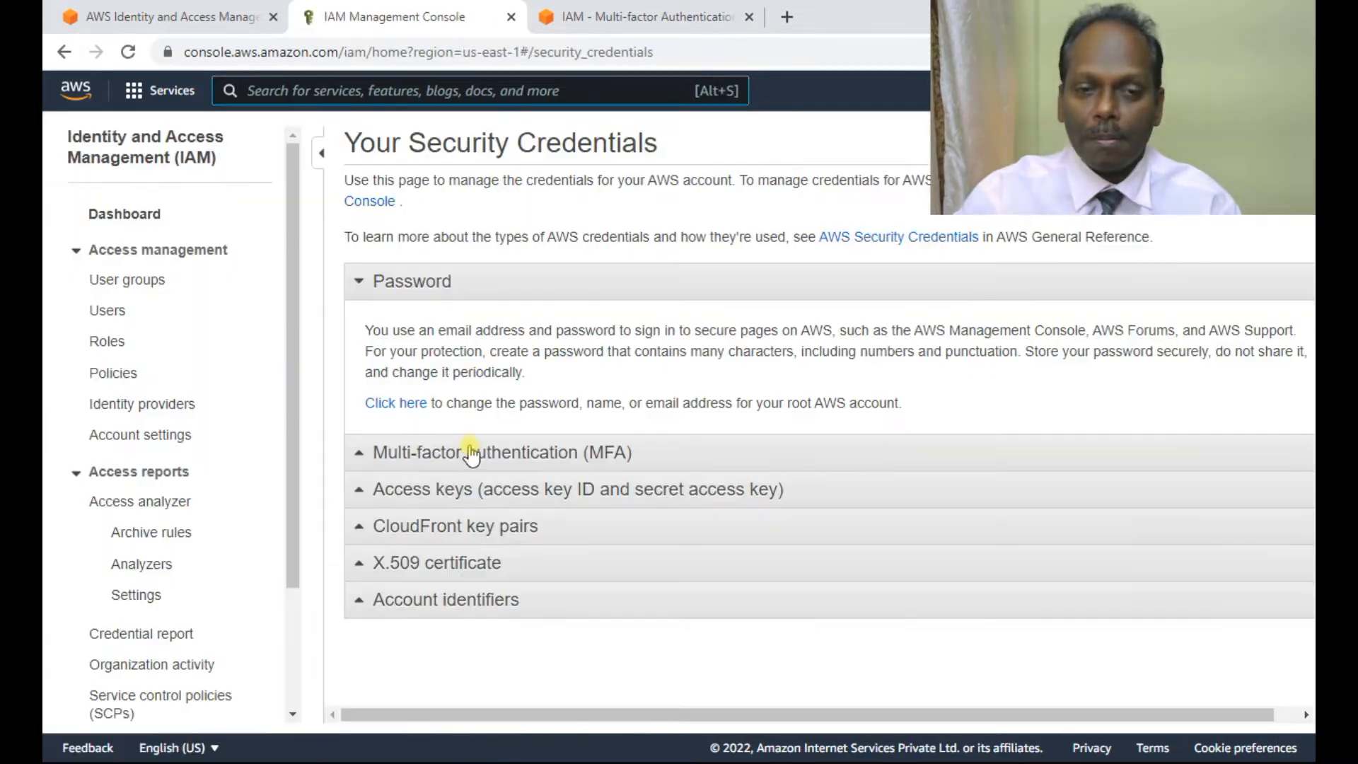
left_click(472, 454)
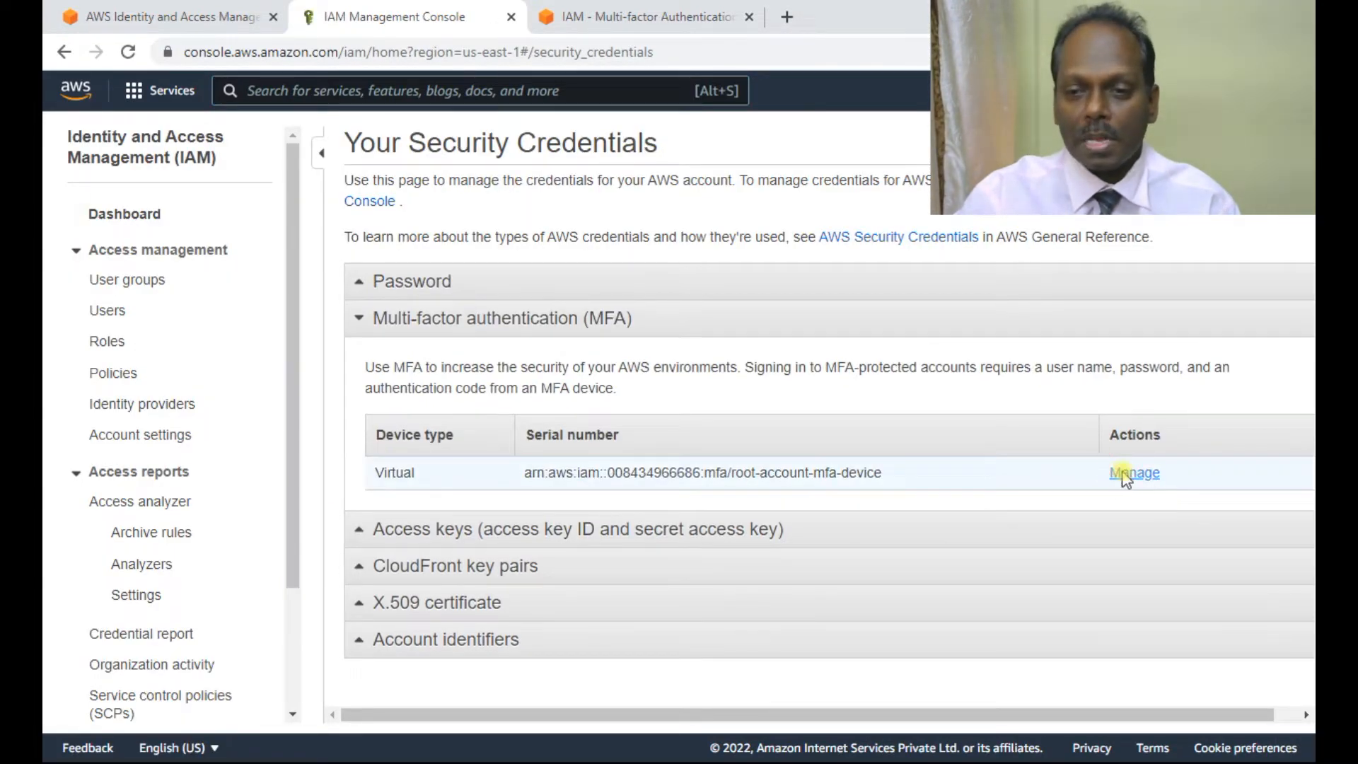
left_click(1126, 474)
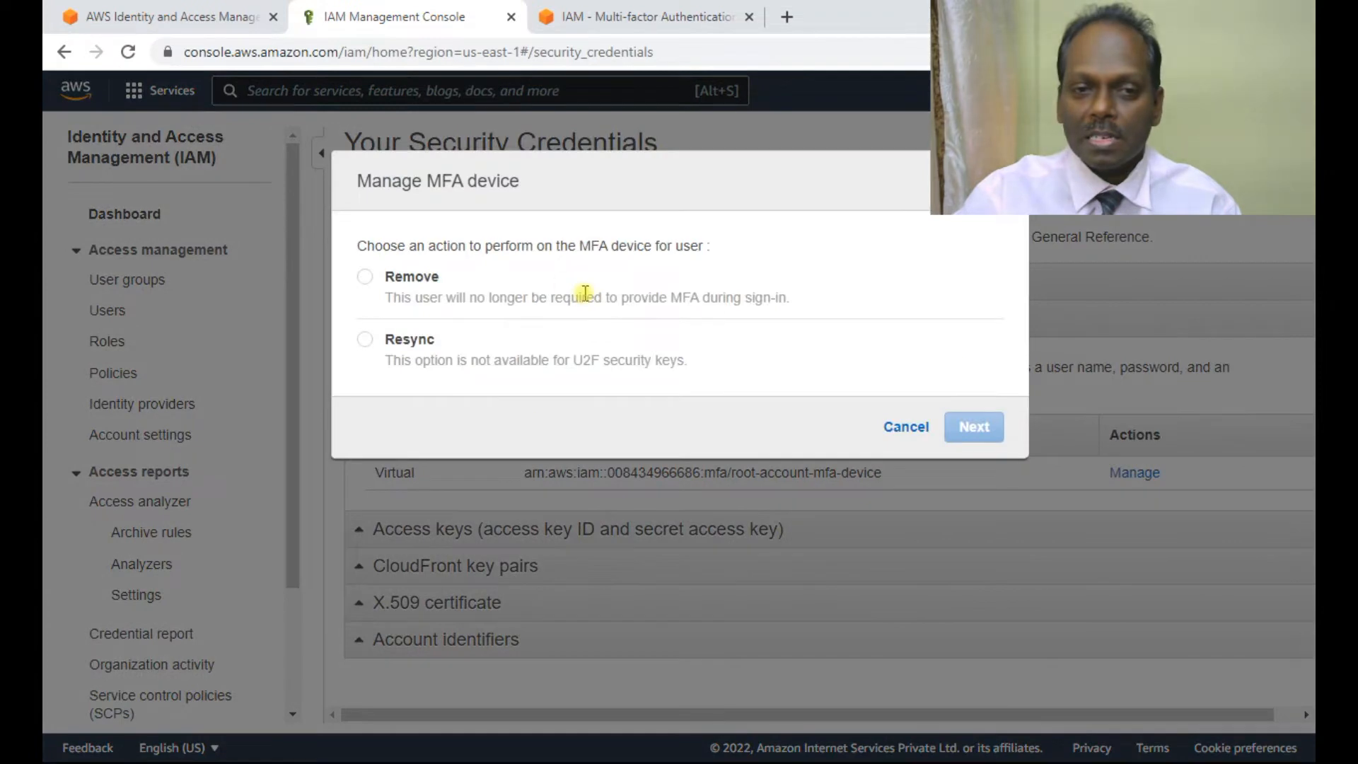
left_click(364, 276)
left_click(975, 427)
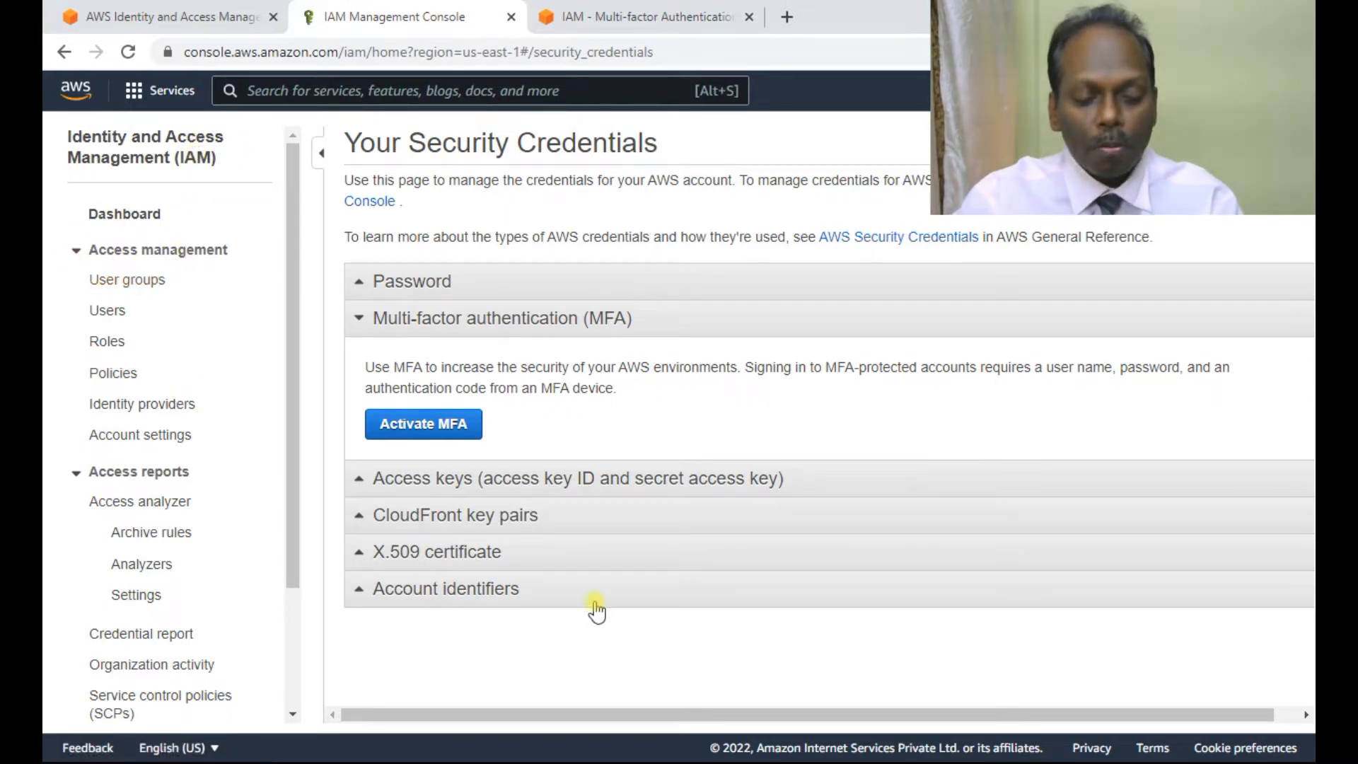
- Switch to Notepad and review Task 1, covering the access policies for user1 and user2
key("alt+Tab")
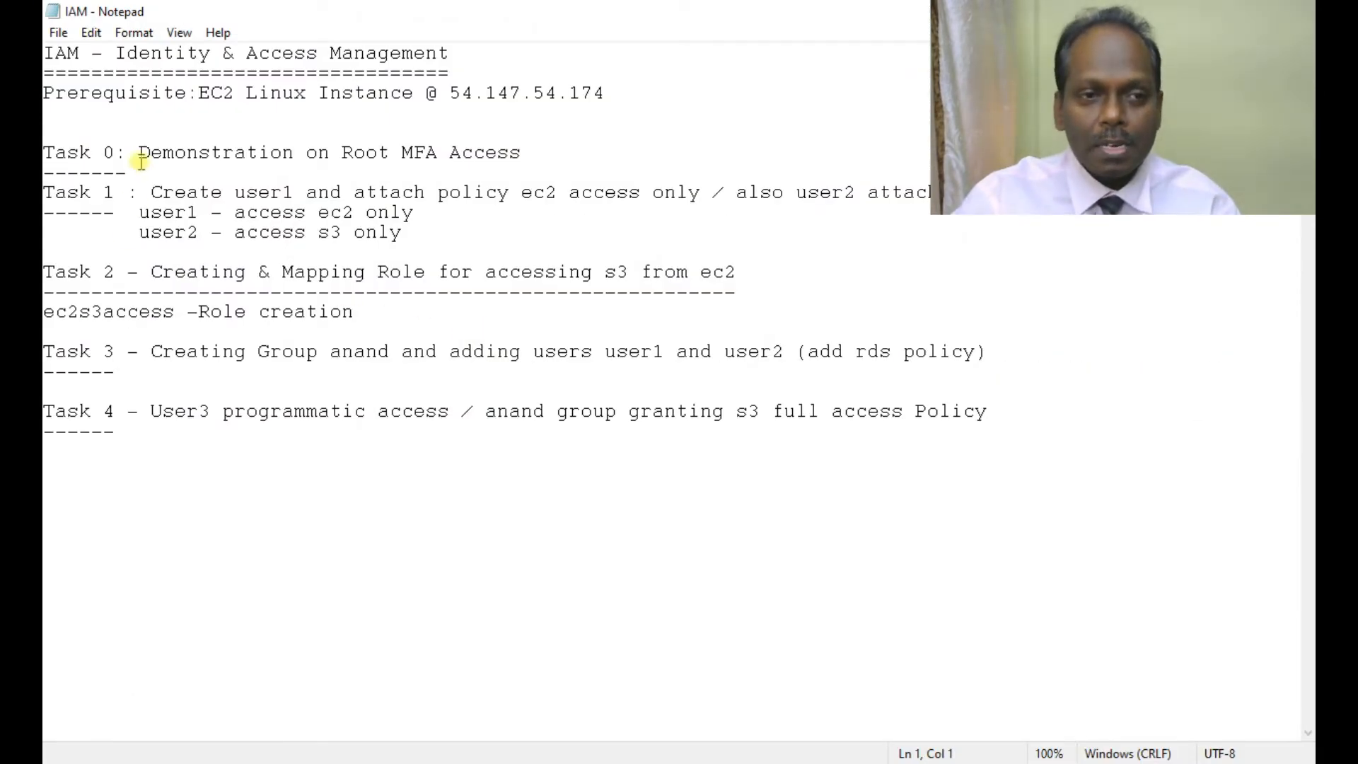
left_click(150, 191)
left_click_drag(151, 191, 703, 189)
left_click(255, 190)
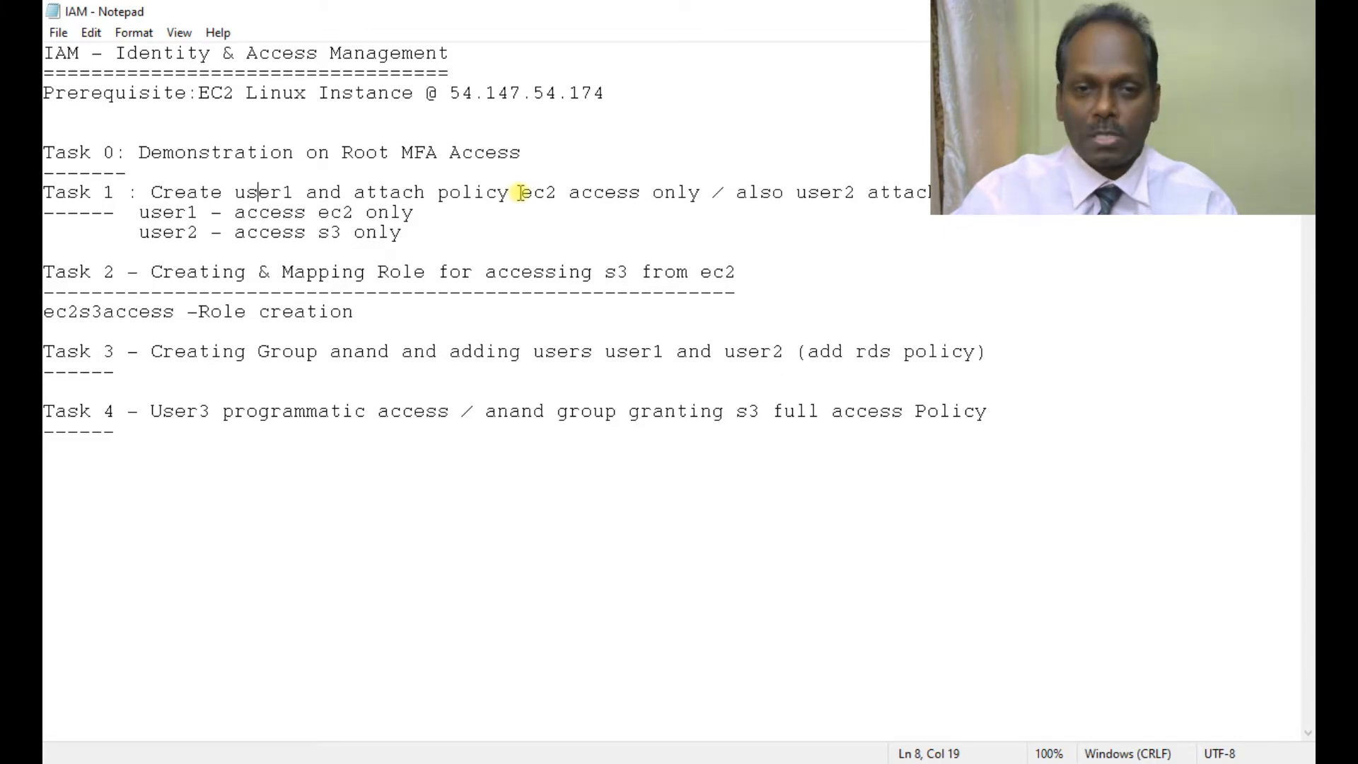
left_click_drag(521, 193, 665, 193)
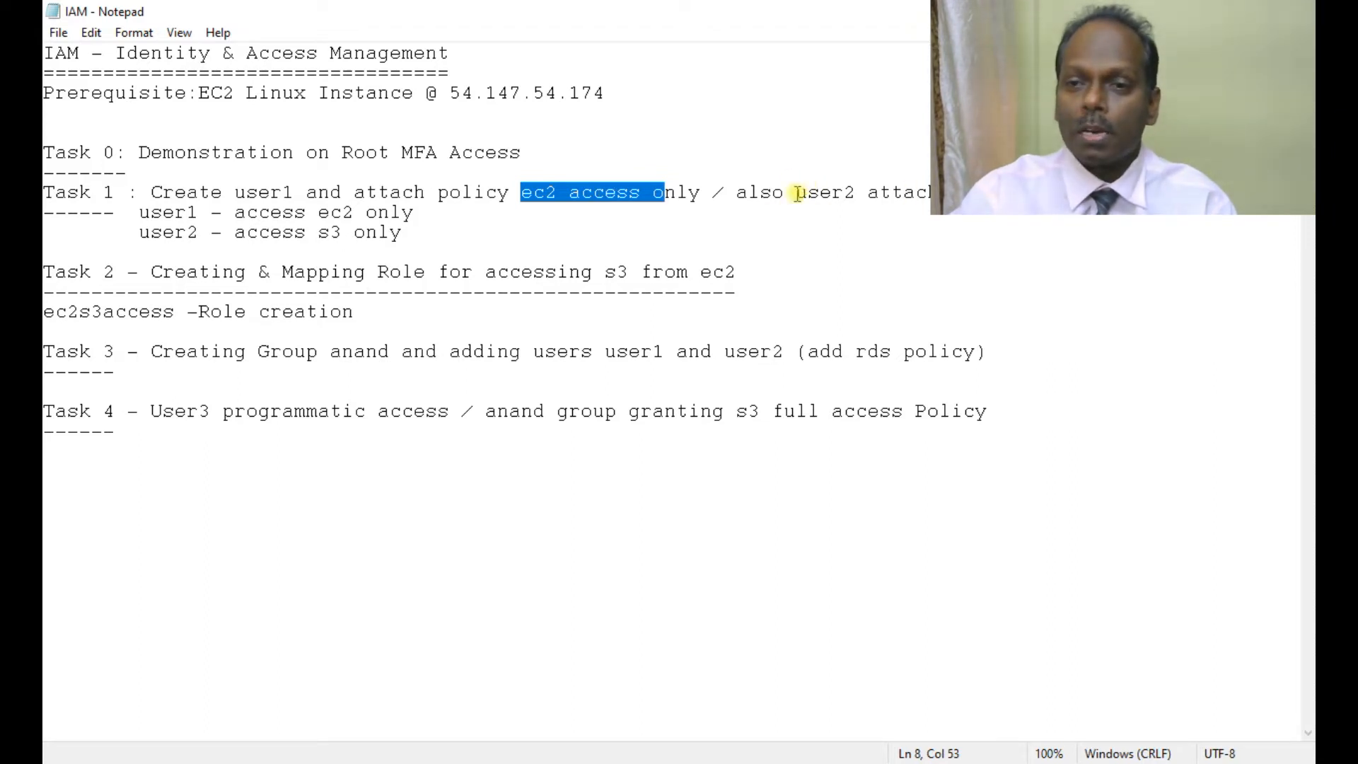
left_click_drag(796, 192, 1031, 192)
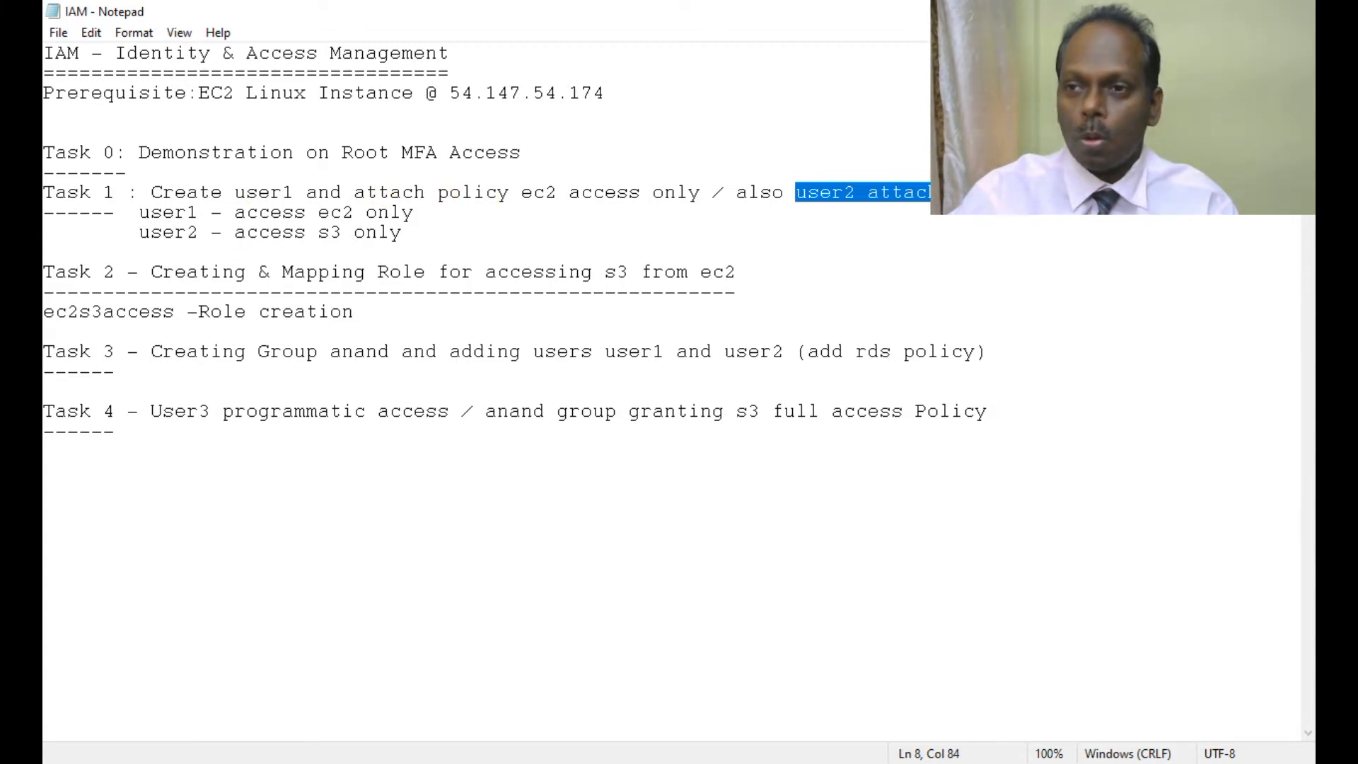
- Switch to the AWS console and start adding an IAM user named user1 with AWS Management Console password access
key("alt+Tab")
left_click(106, 311)
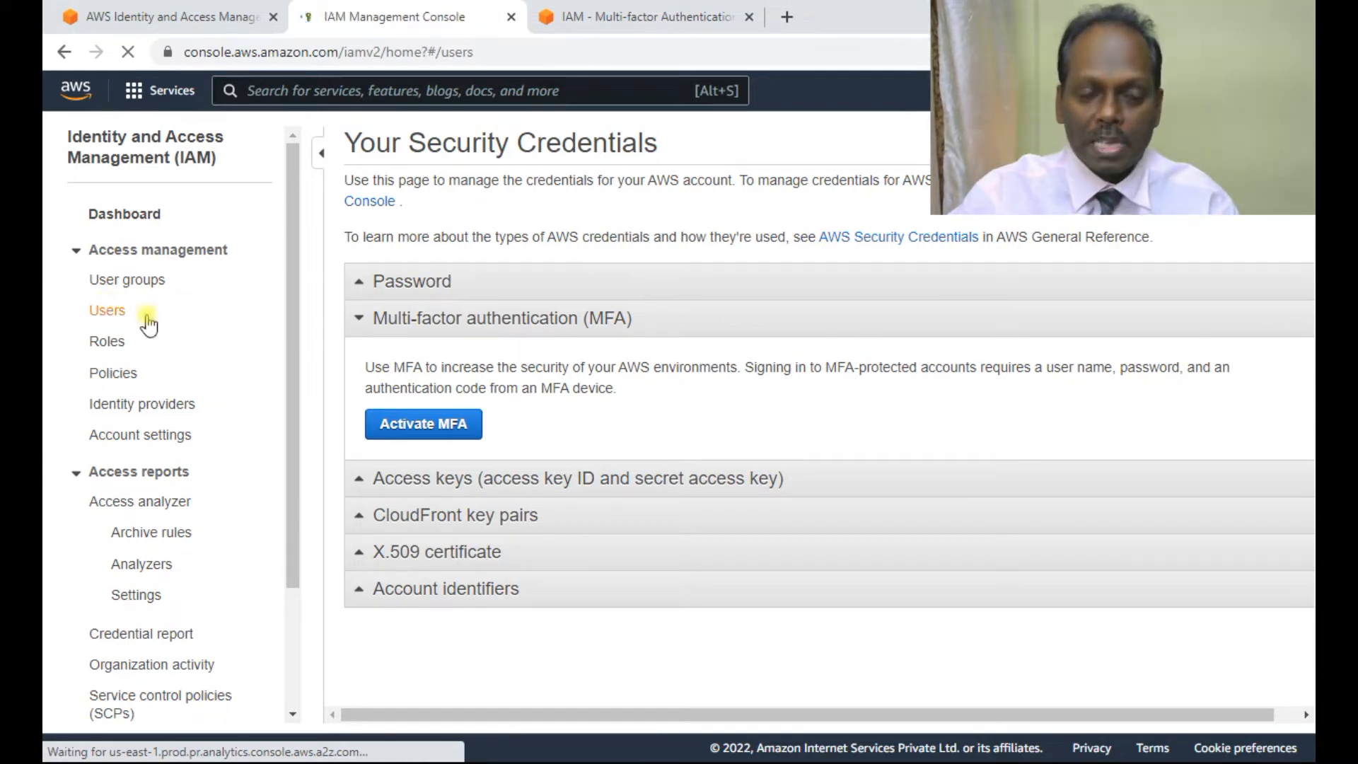
left_click(107, 311)
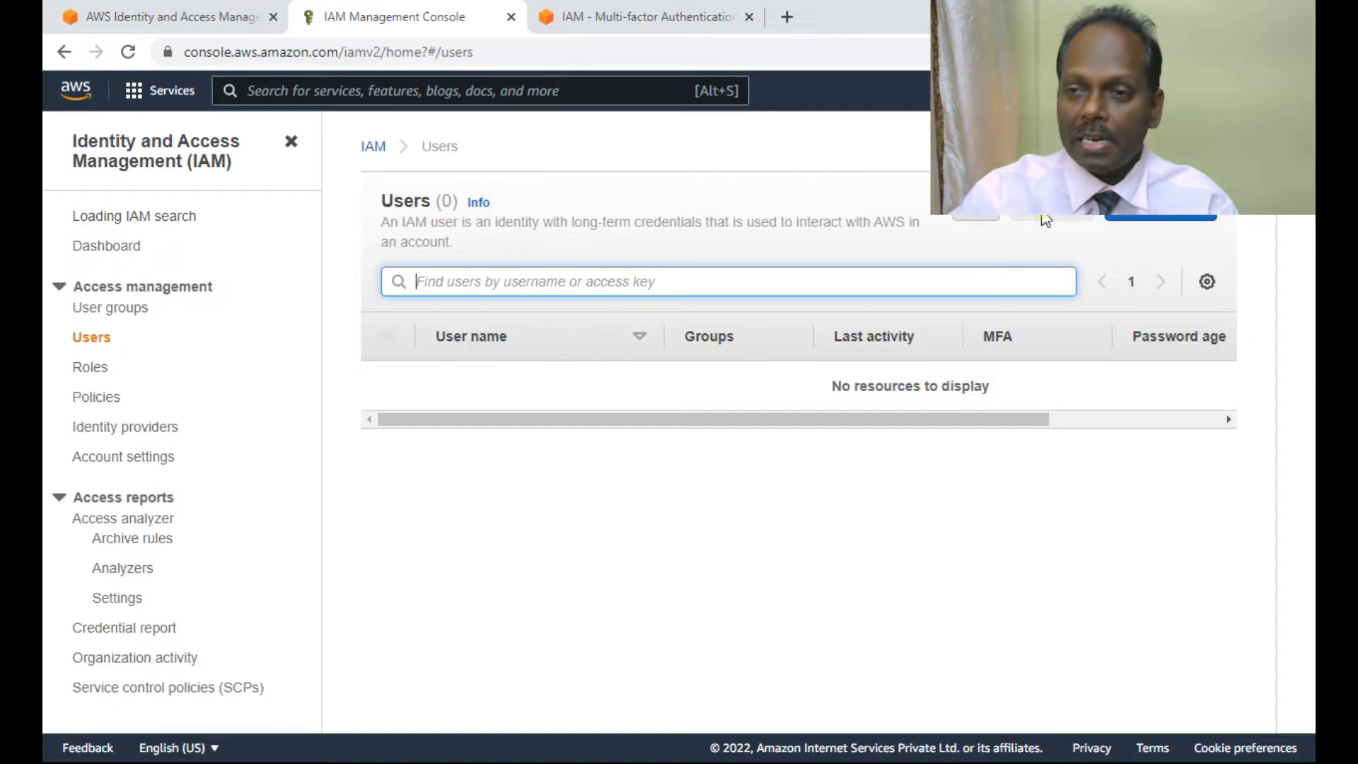
left_click(1167, 217)
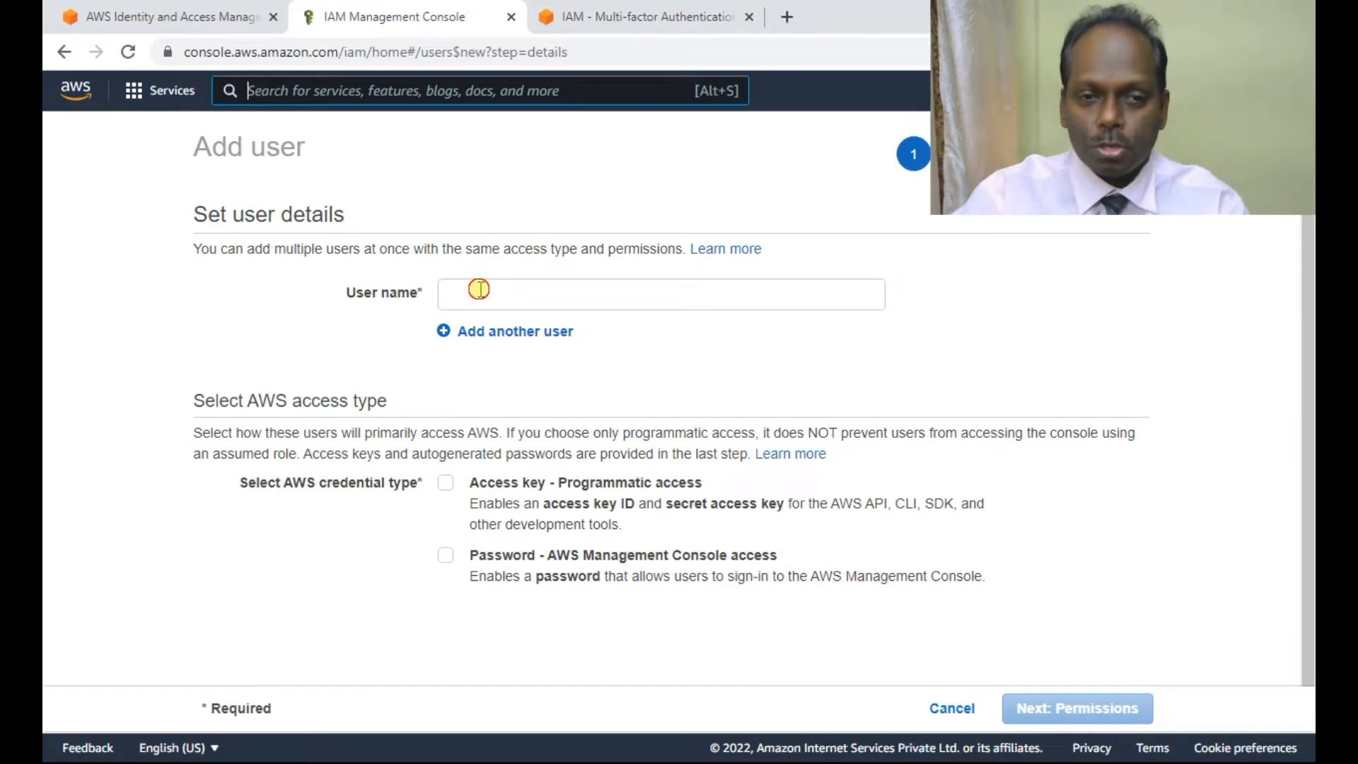
left_click(487, 293)
type("user1")
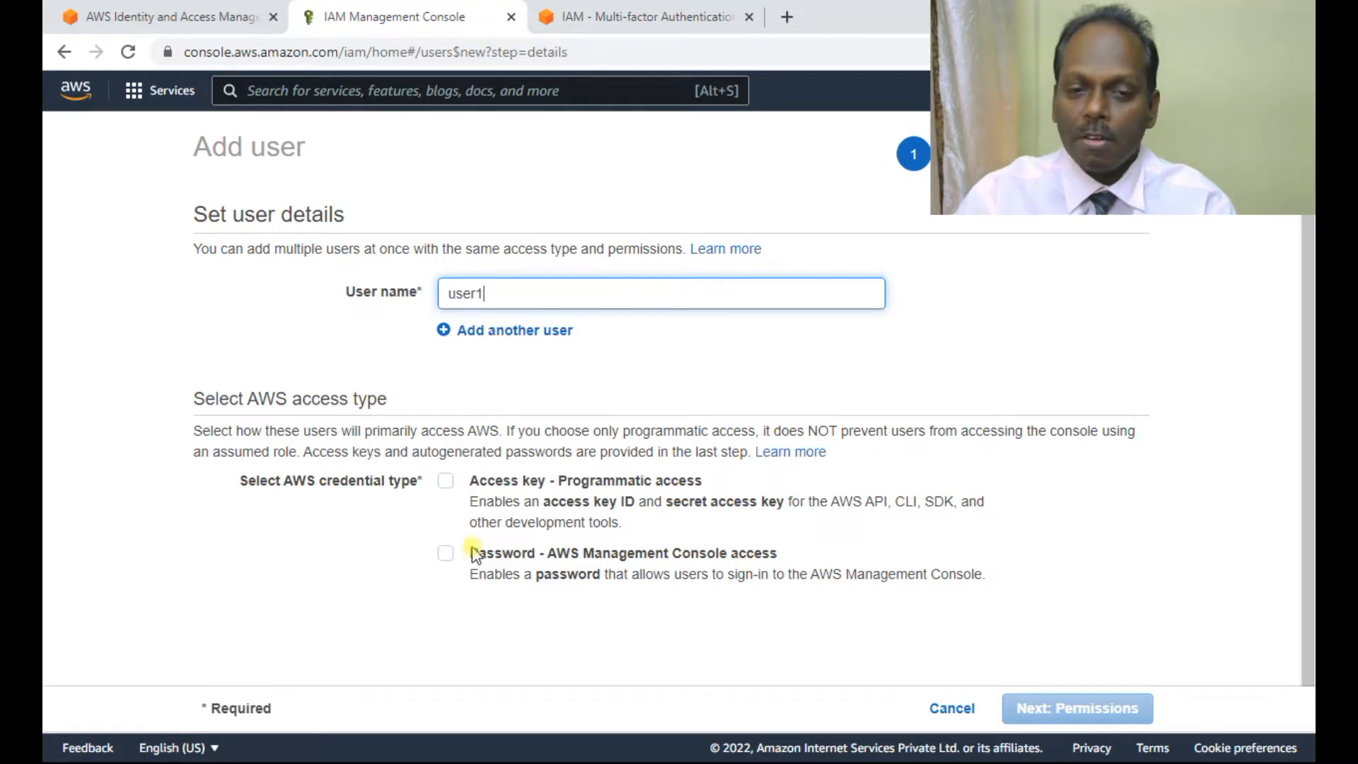
left_click(444, 552)
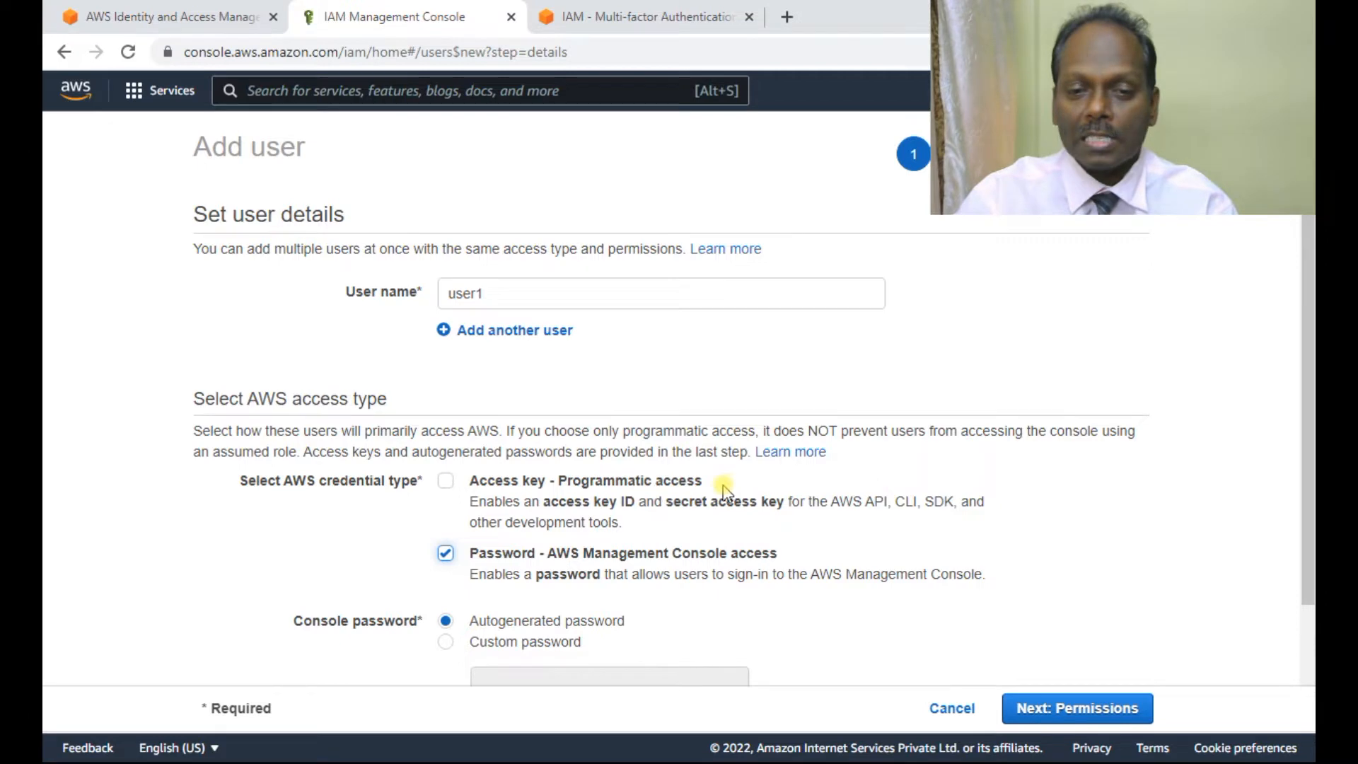
- Enter a custom console password for user1, turn off the required password reset and proceed to permissions, dismissing the browser's password-update prompt
scroll(721, 492, "down", 2)
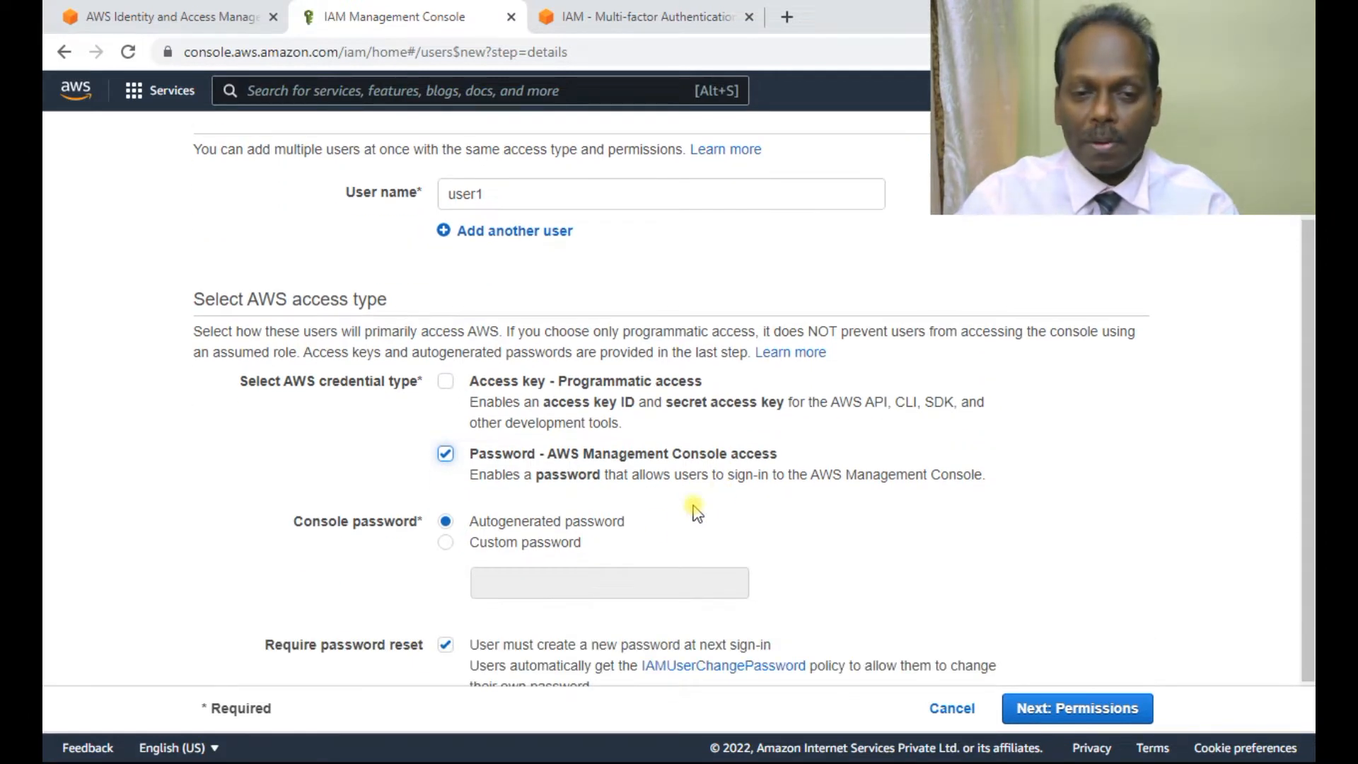
left_click(447, 543)
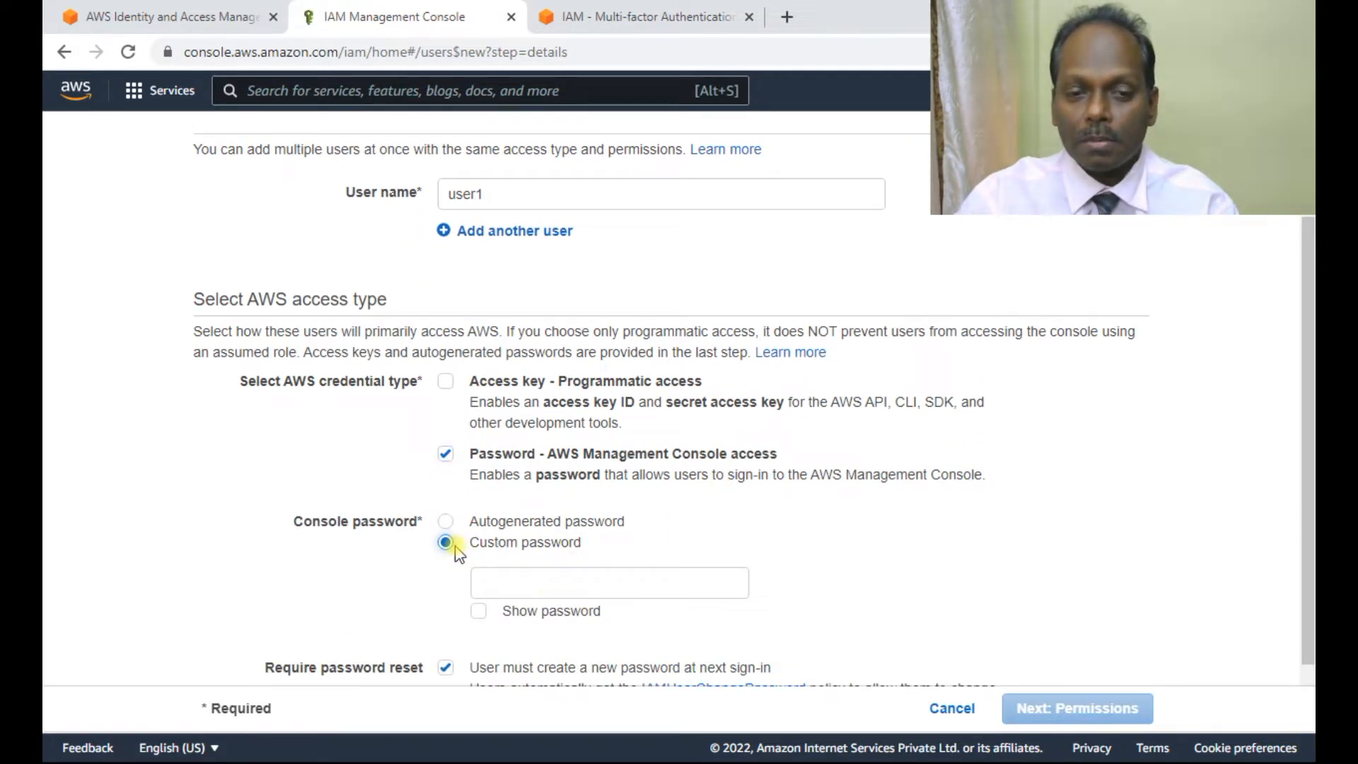
left_click(551, 589)
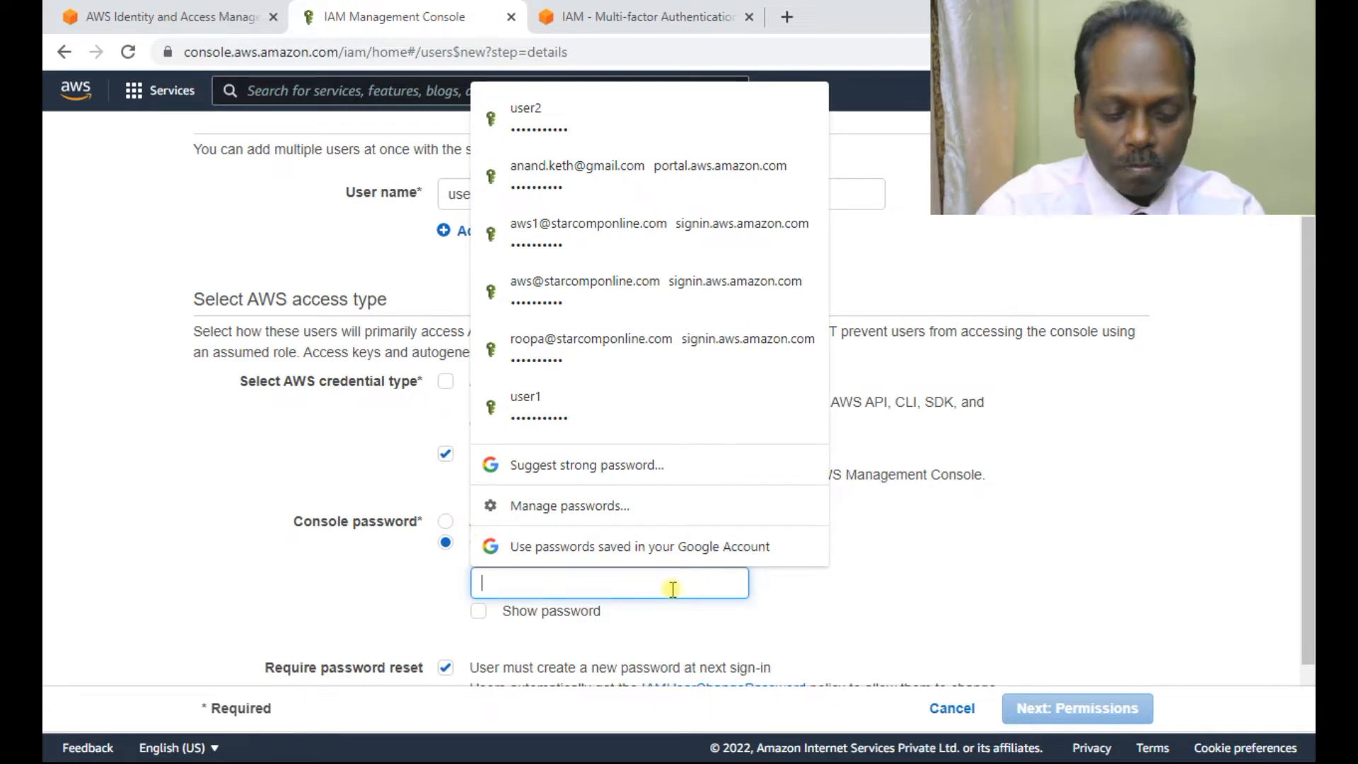
type("••••••••")
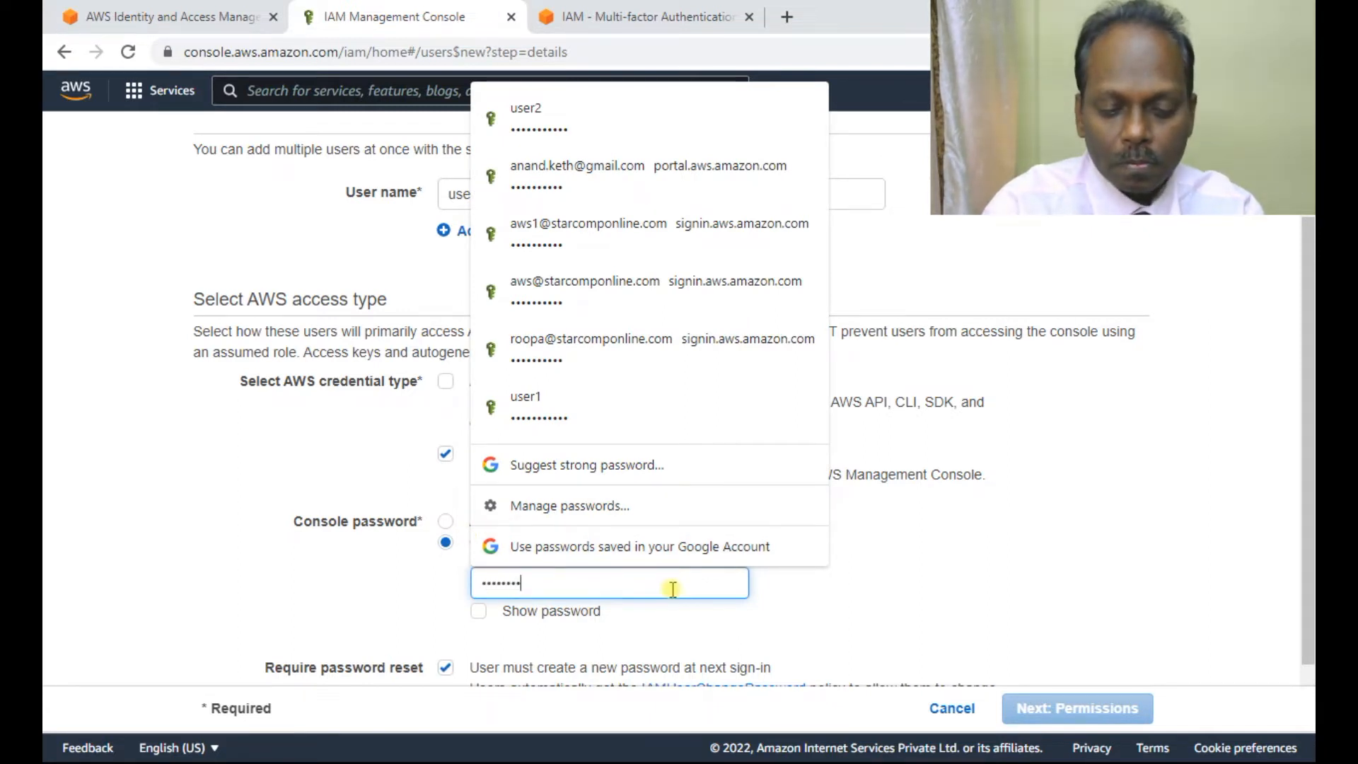
type("•••")
key("Tab")
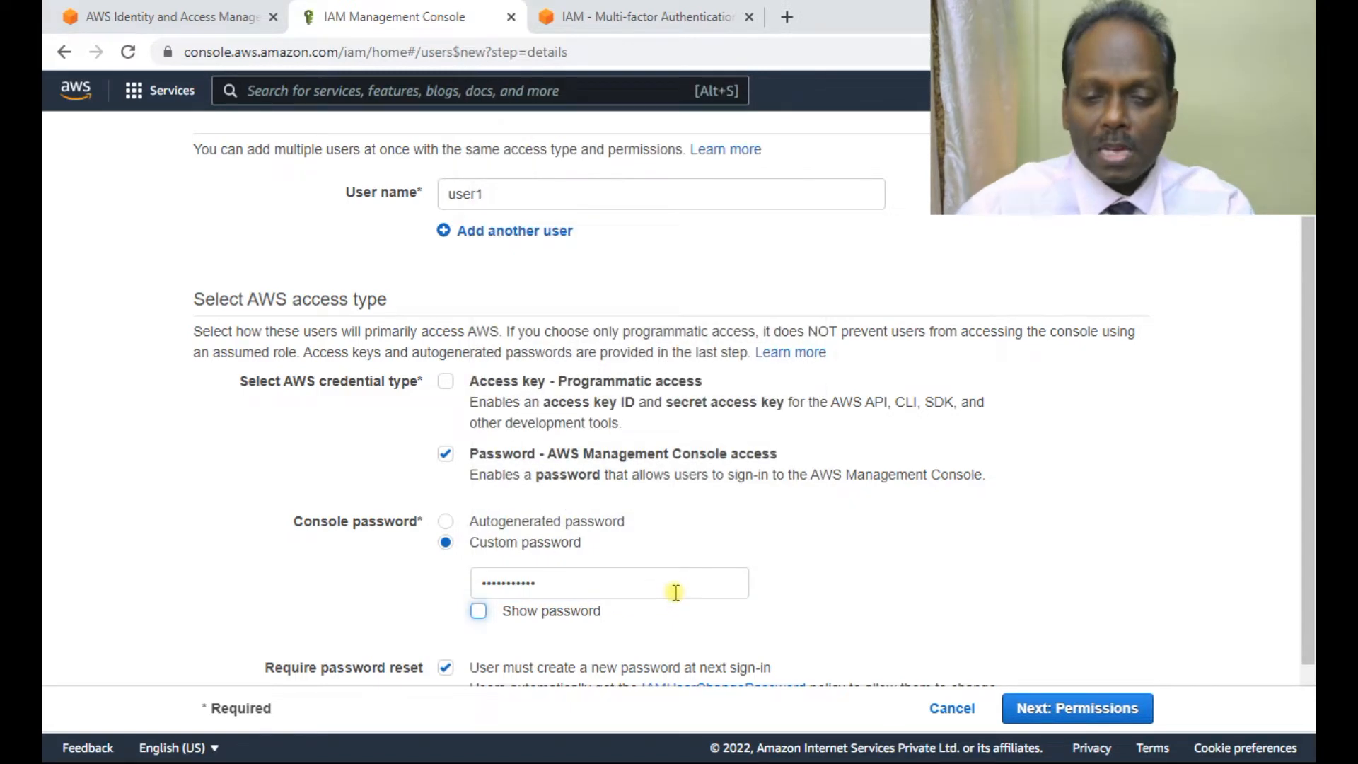
scroll(668, 594, "down", 1)
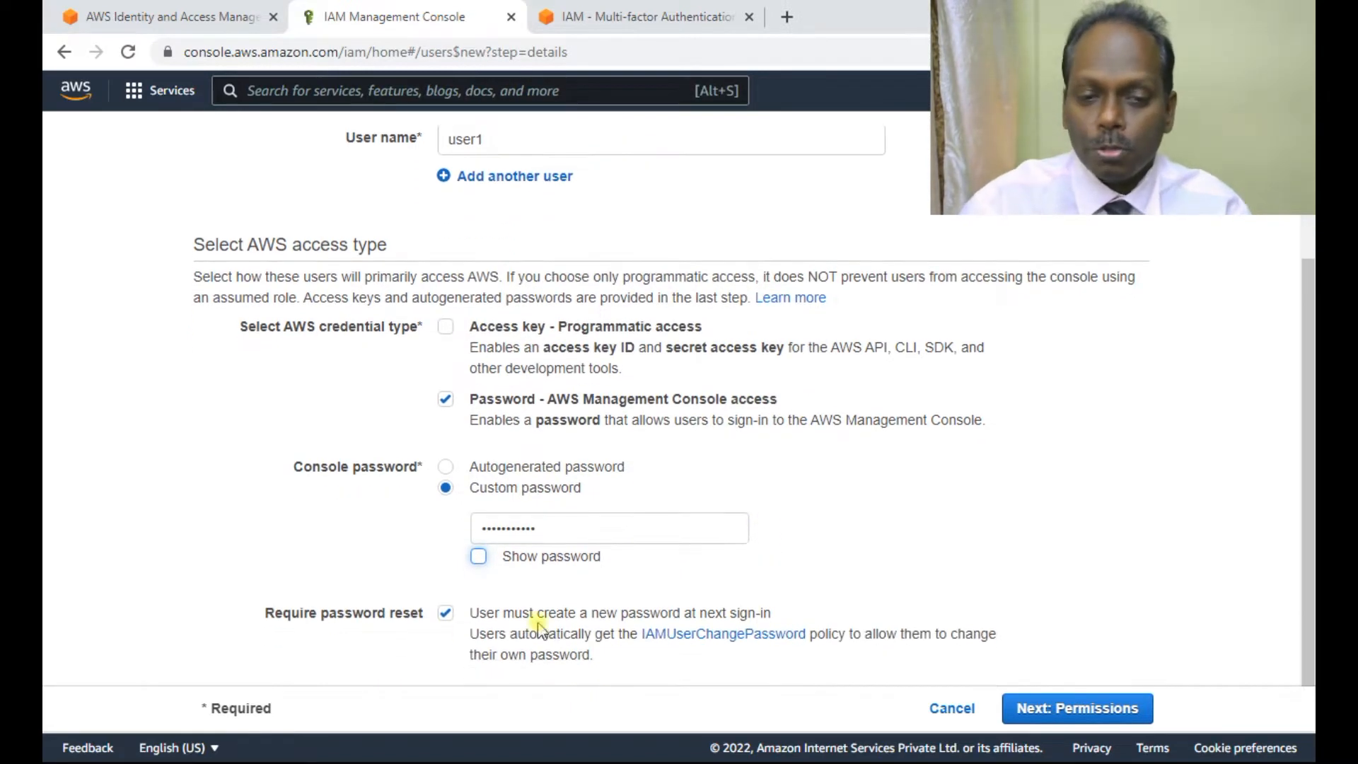
left_click(446, 614)
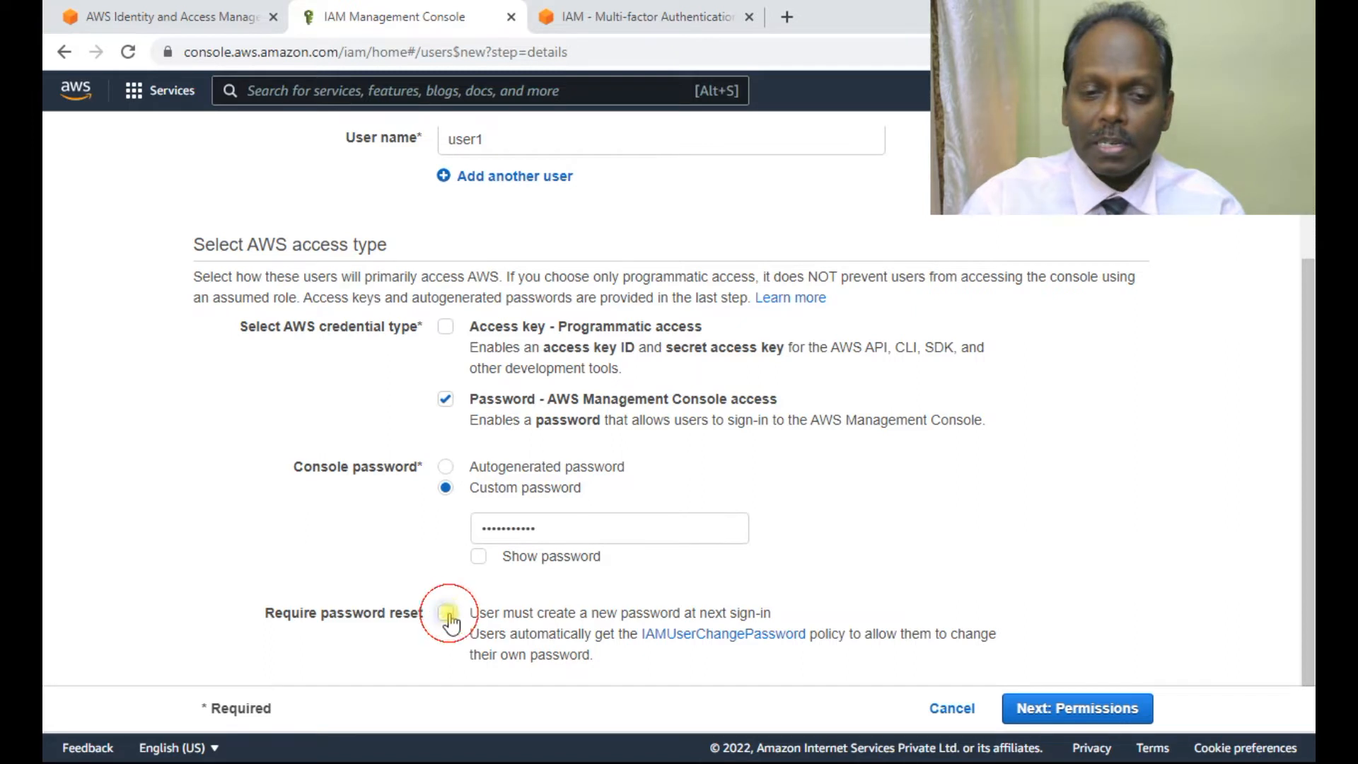
left_click(1027, 707)
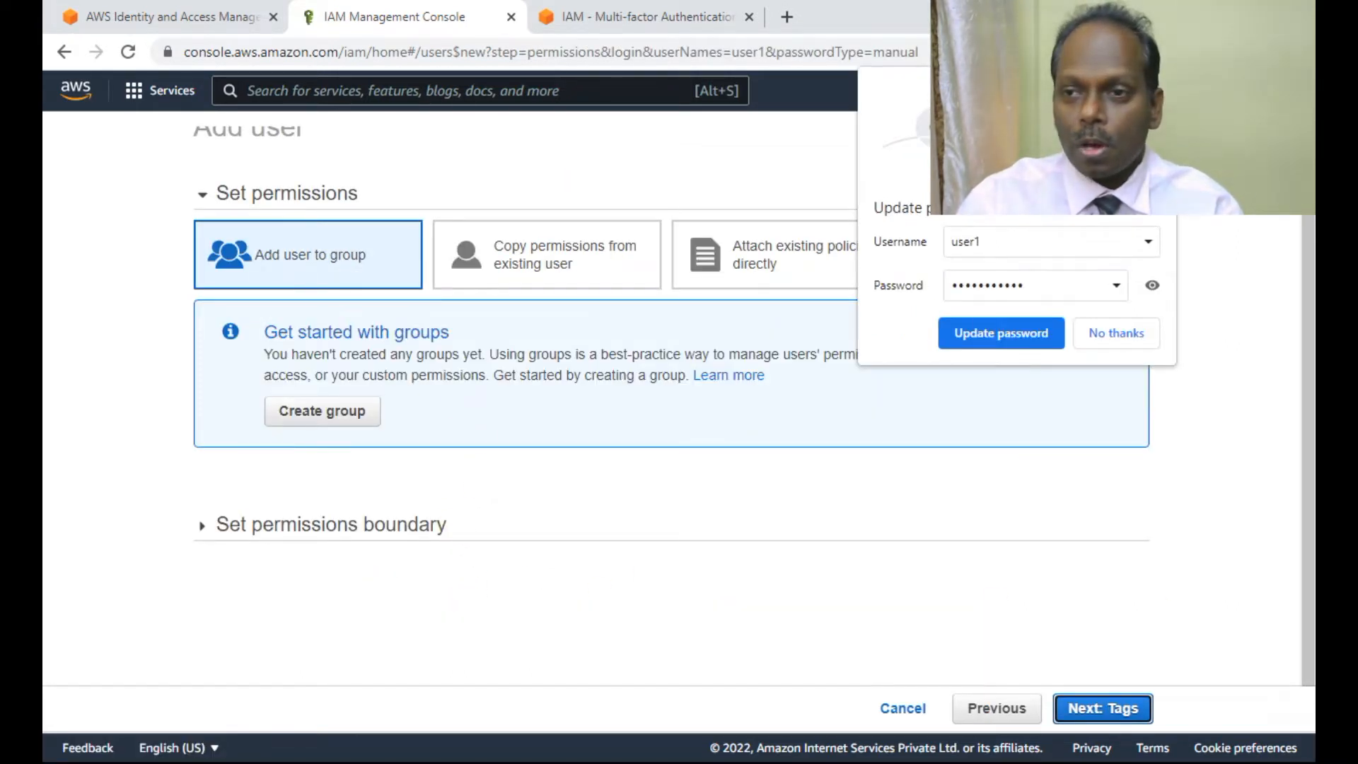
left_click(1160, 84)
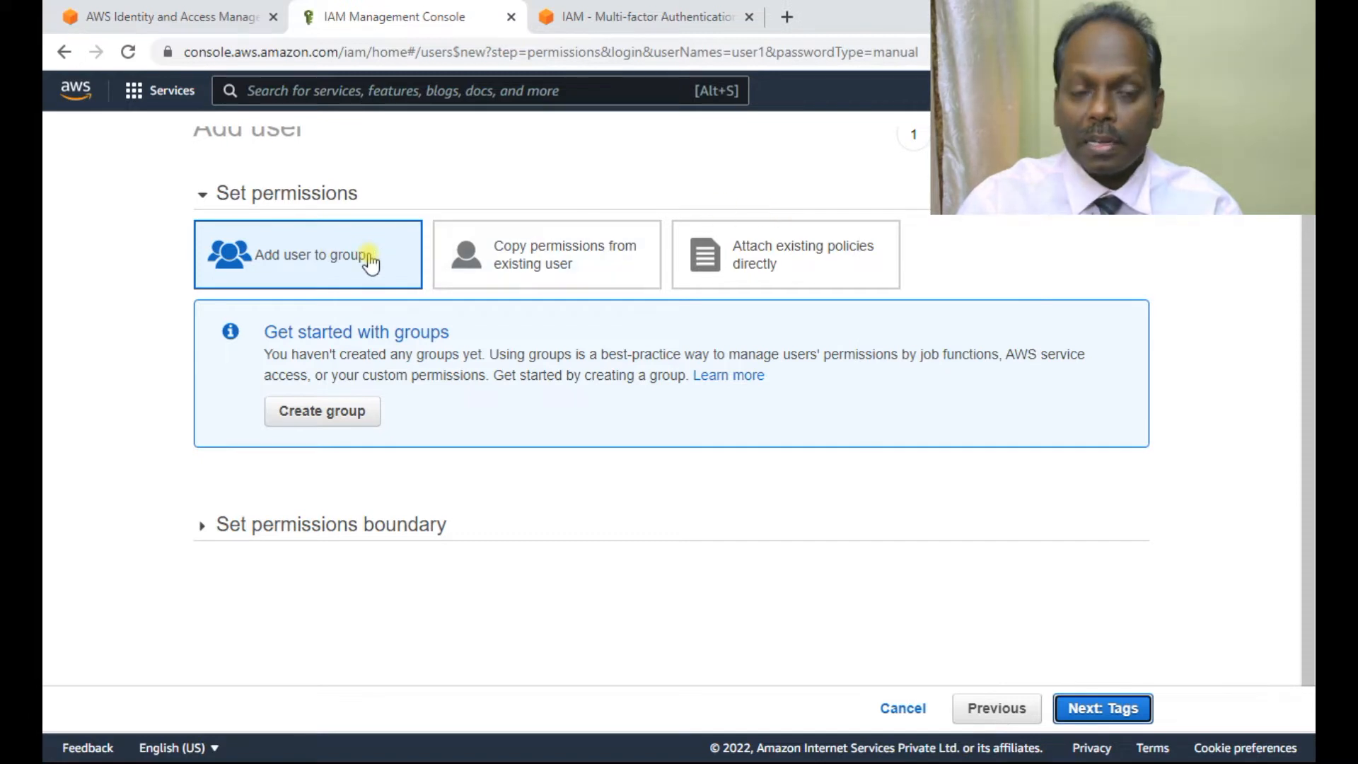
- Choose to attach existing policies directly to user1, filter them by ec2 and select AmazonEC2FullAccess
left_click(811, 255)
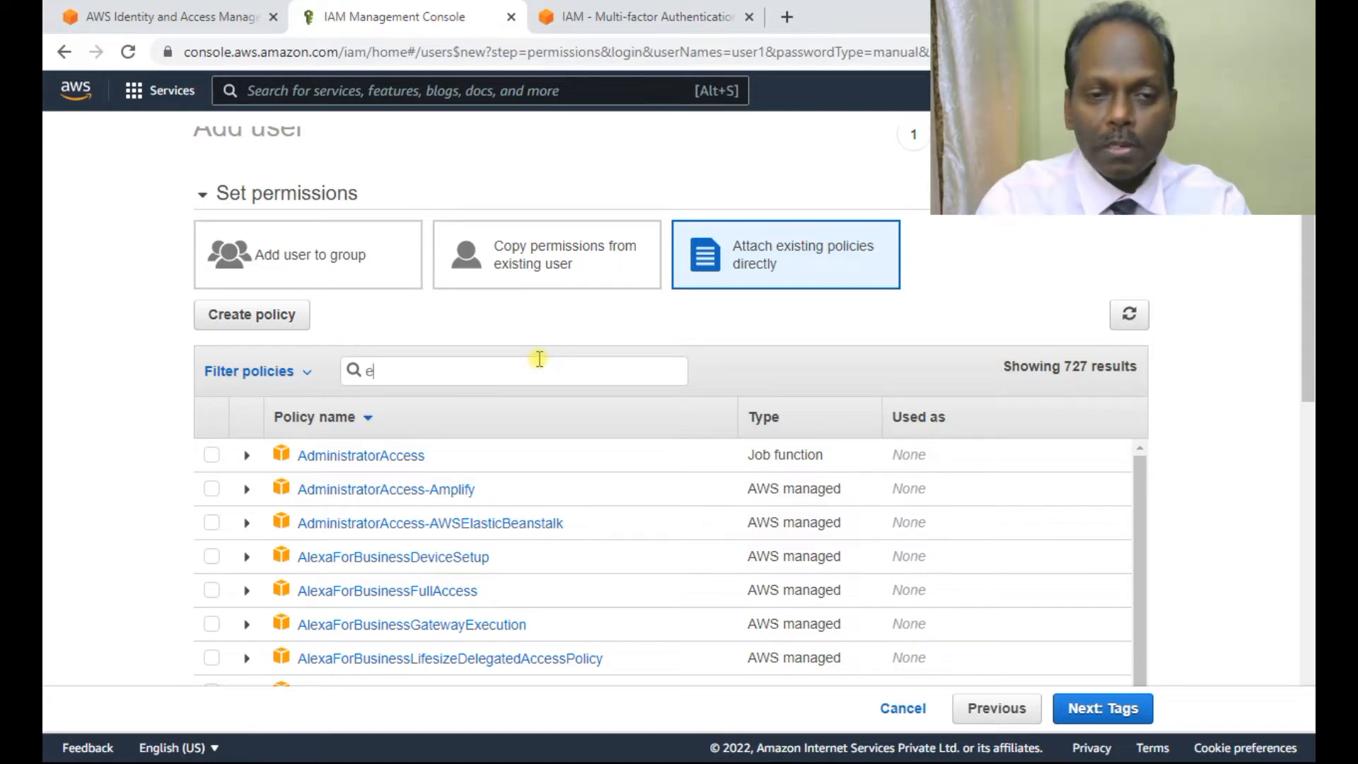
type("2")
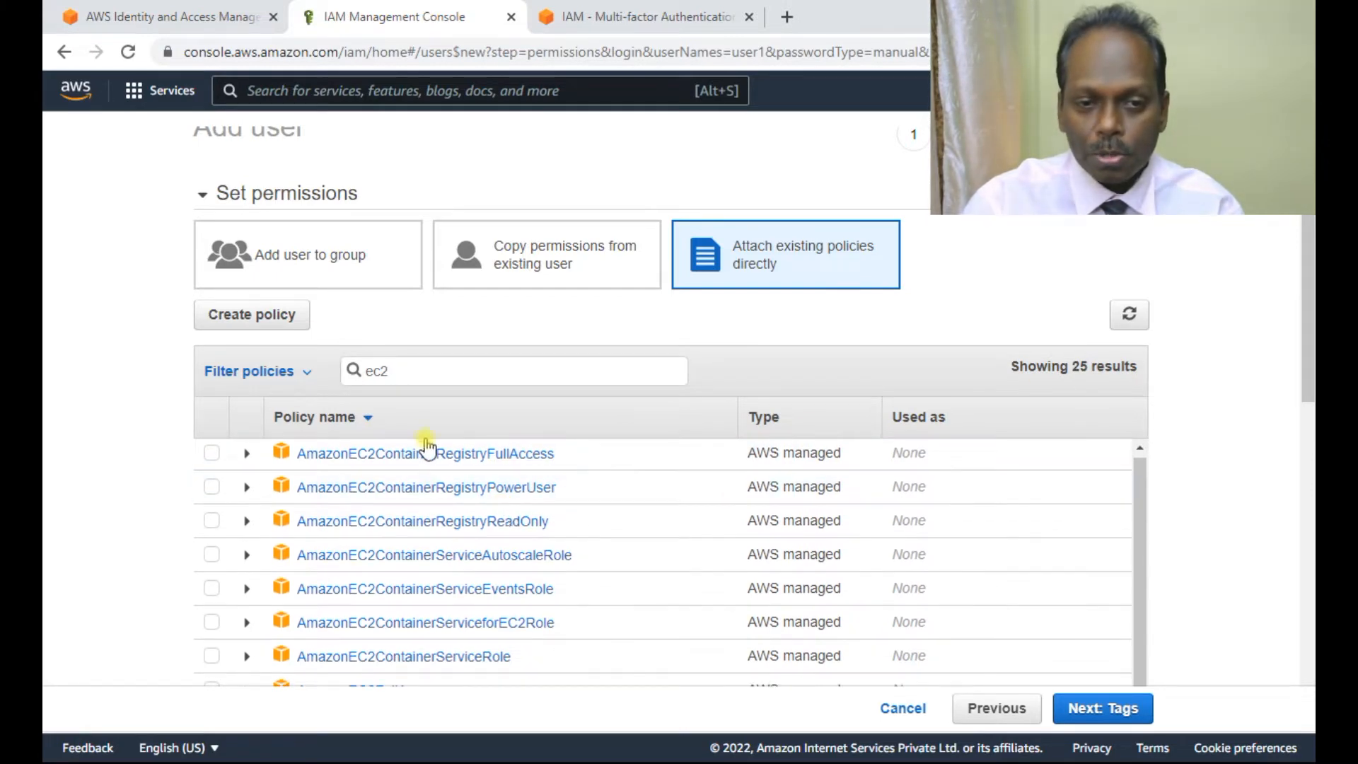
scroll(338, 544, "down", 3)
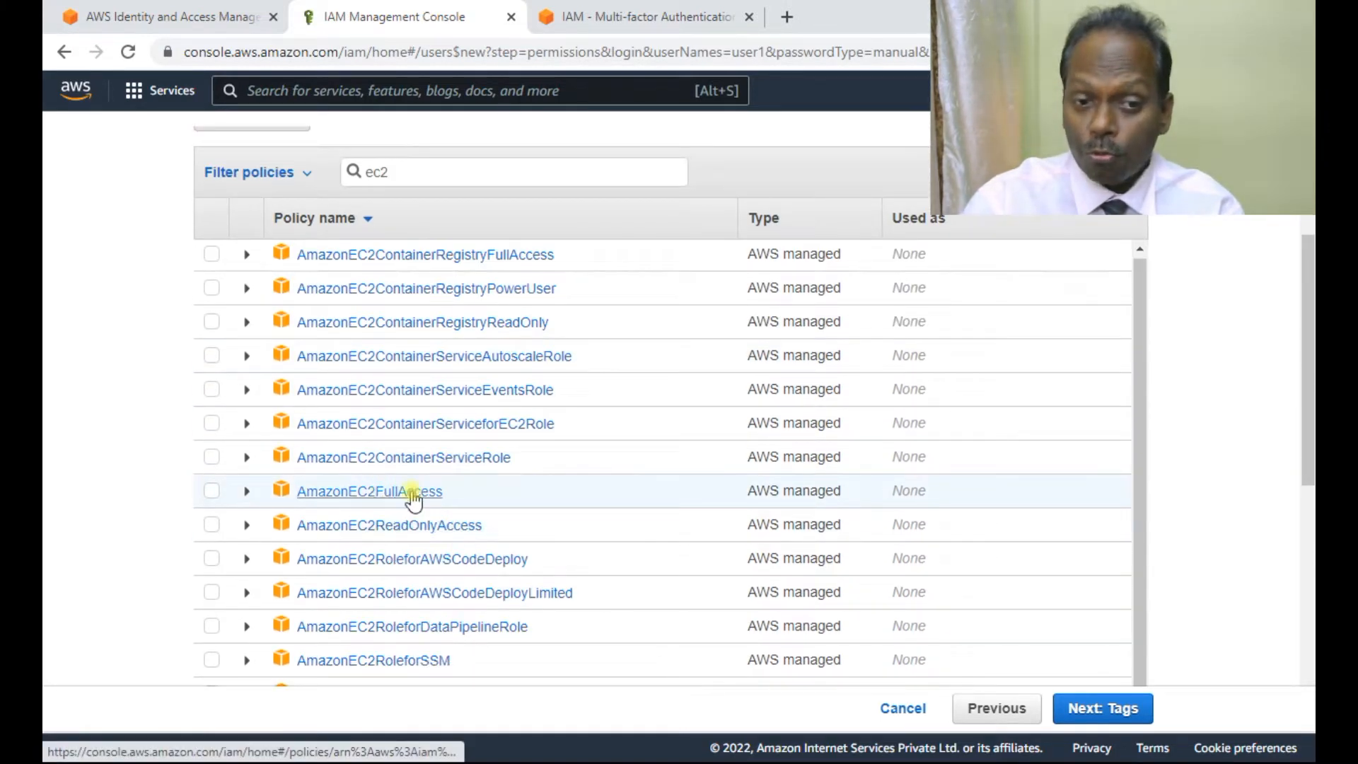
left_click(212, 490)
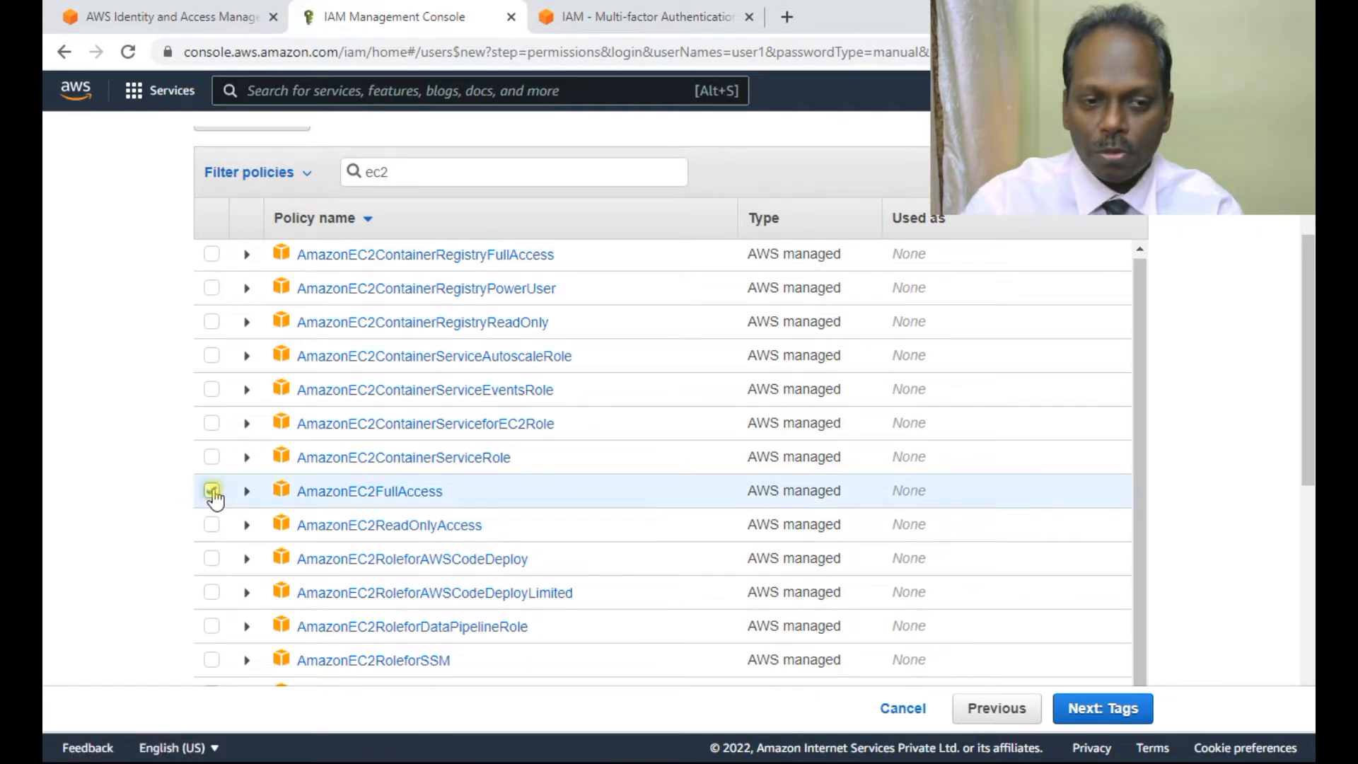
- Open the AmazonEC2FullAccess policy, review its JSON permissions and return to the user creation form
left_click(411, 491)
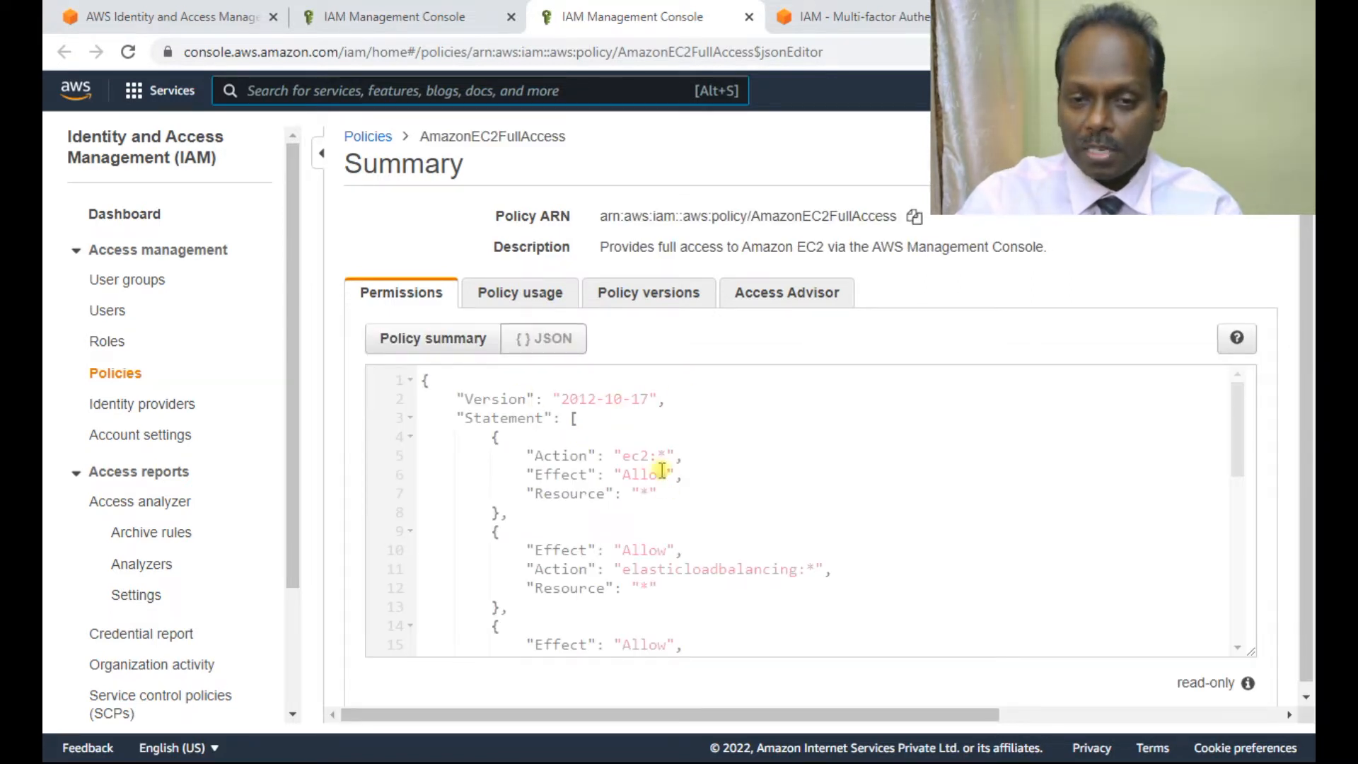
scroll(683, 505, "down", 10)
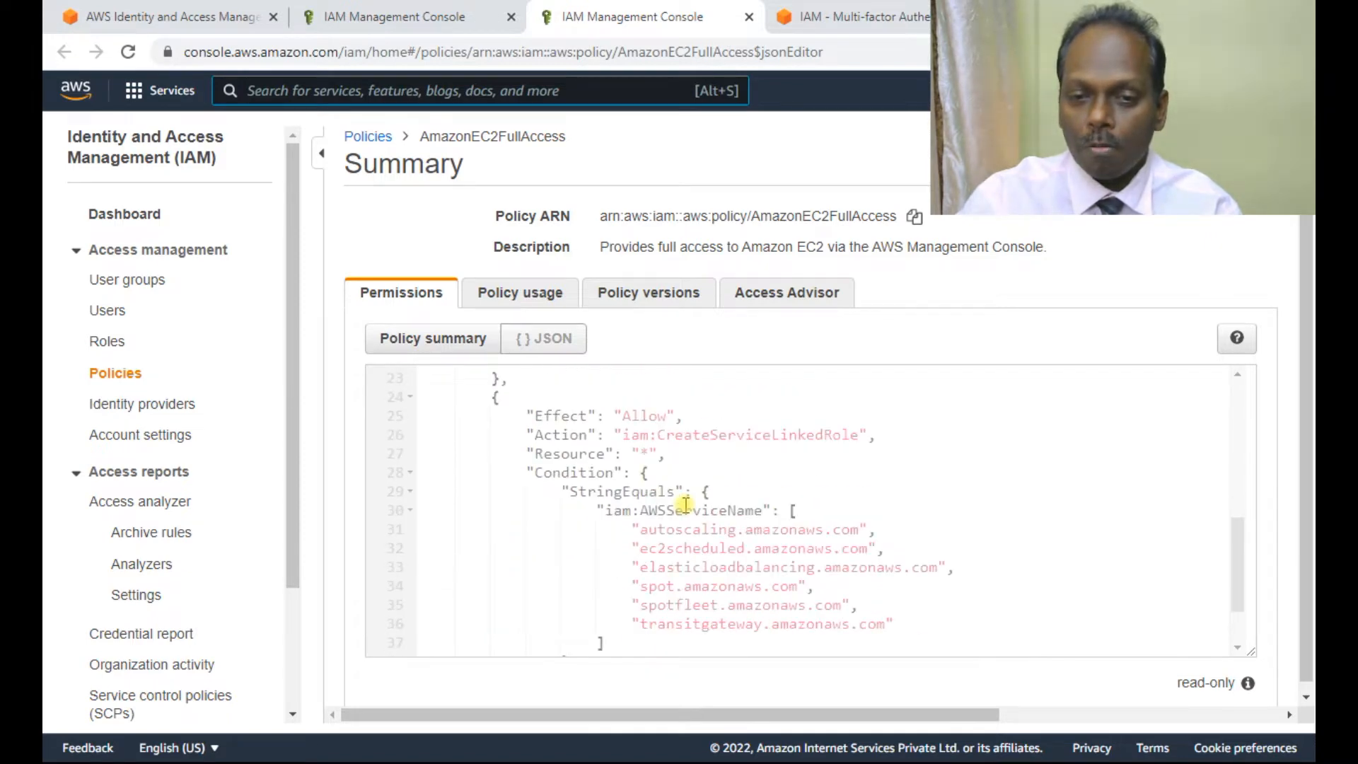
scroll(683, 505, "up", 10)
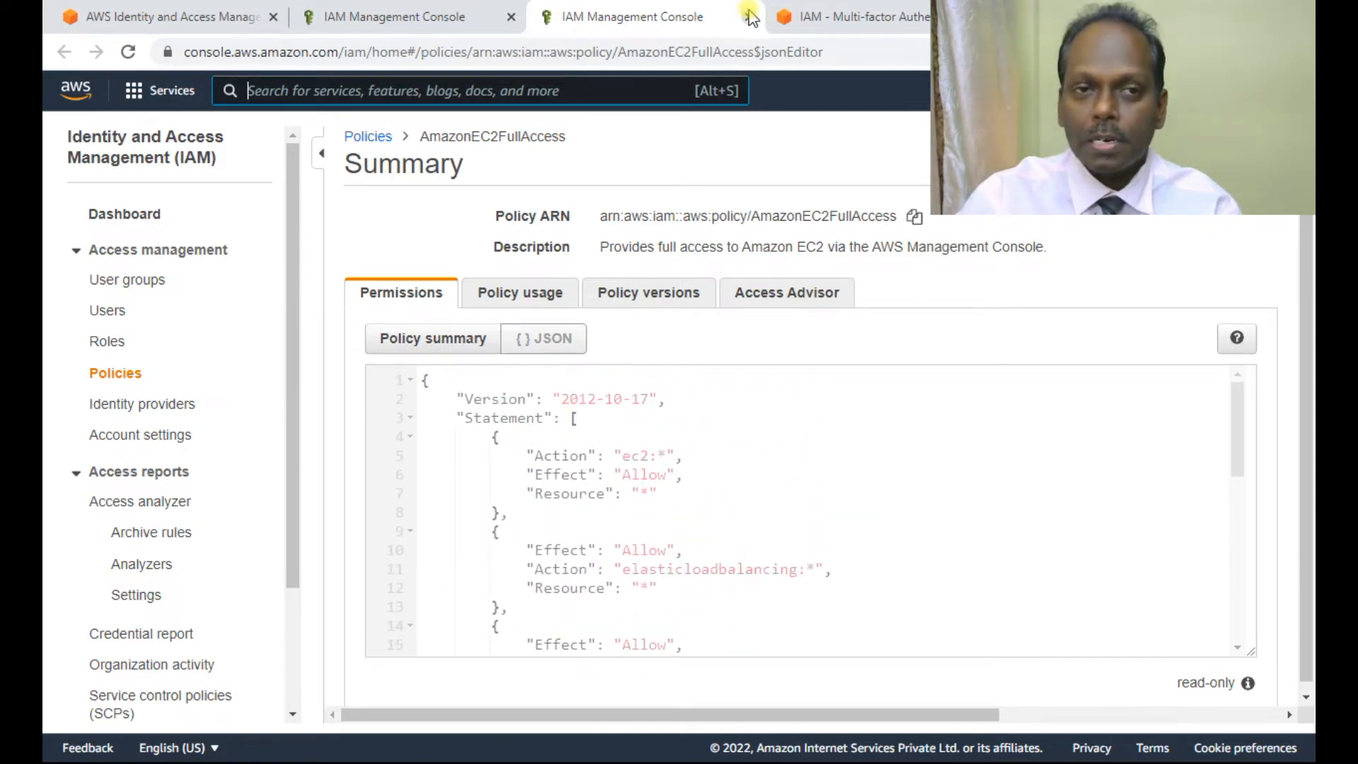
left_click(748, 16)
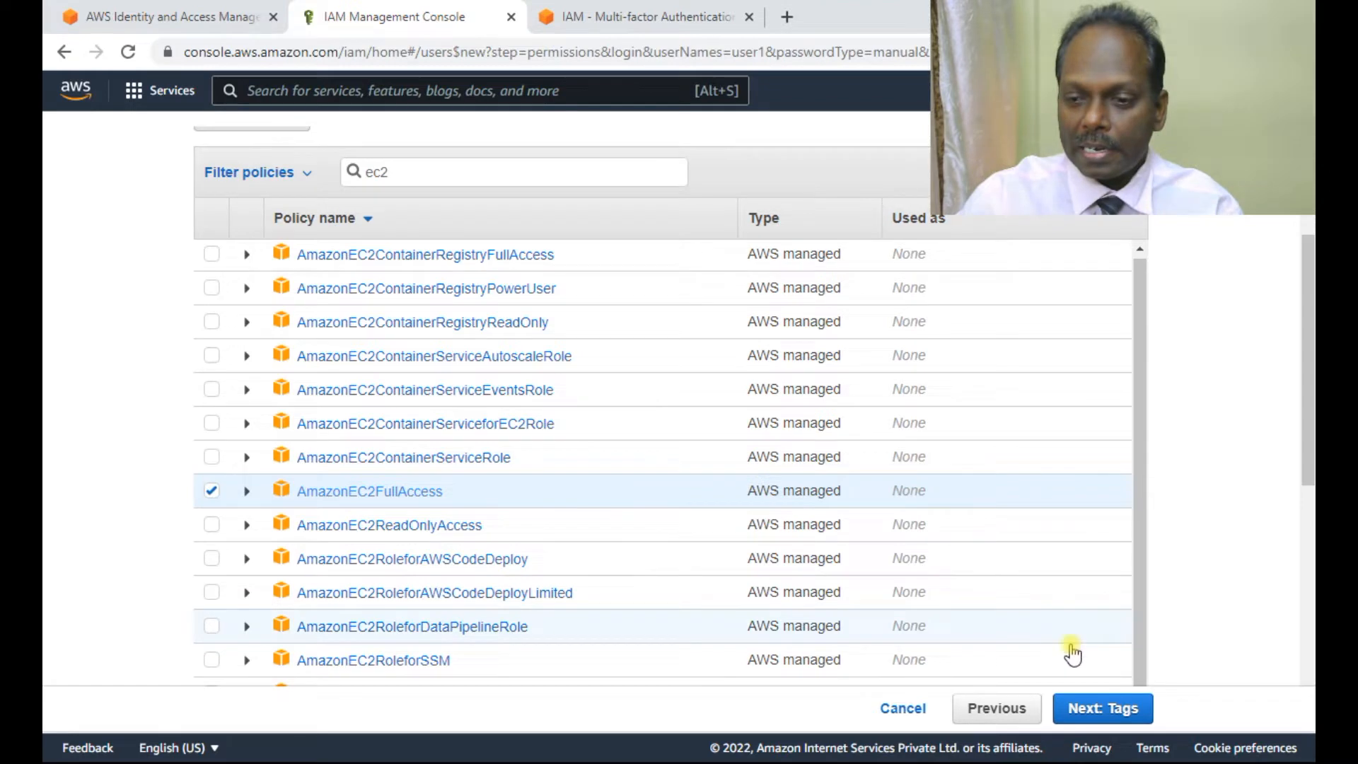
- Create user1 without tags and download the new user's credentials as a CSV file
left_click(1089, 710)
left_click(1085, 711)
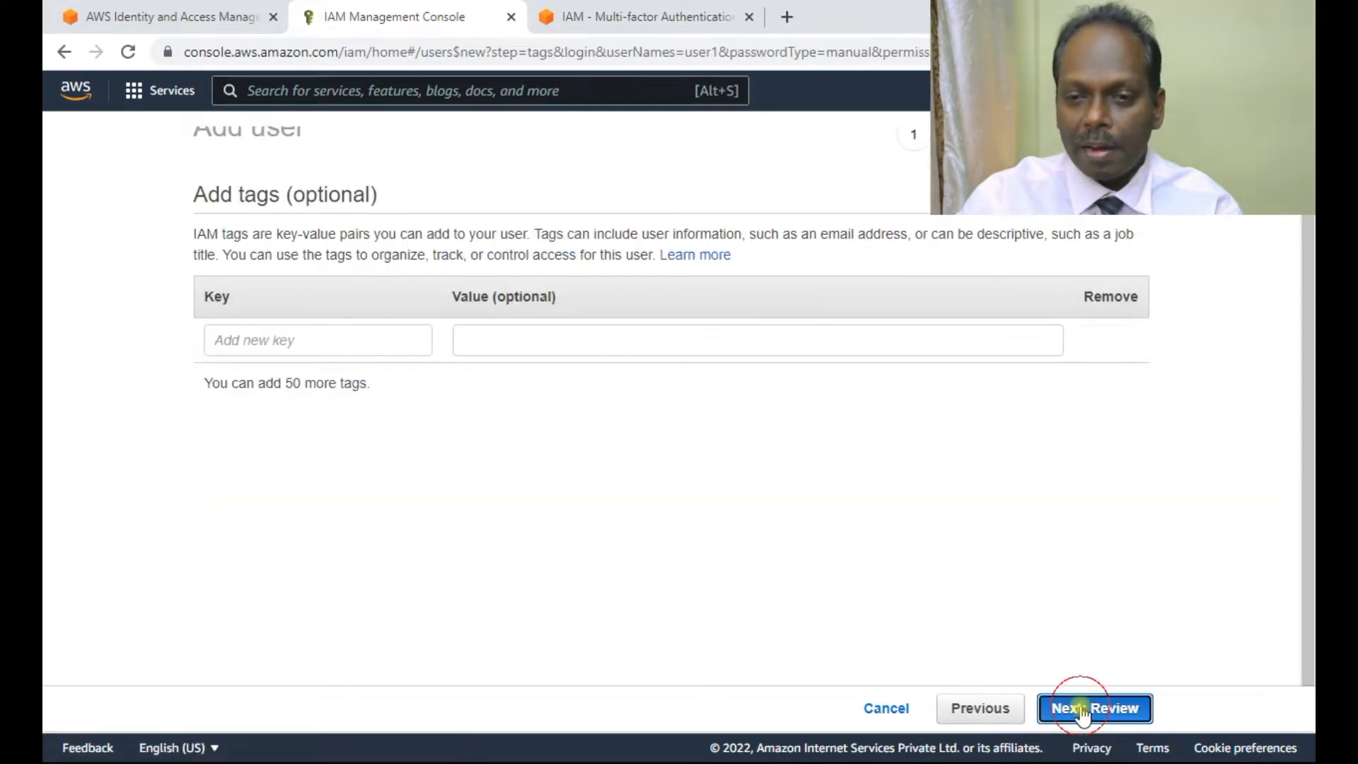
left_click(1084, 709)
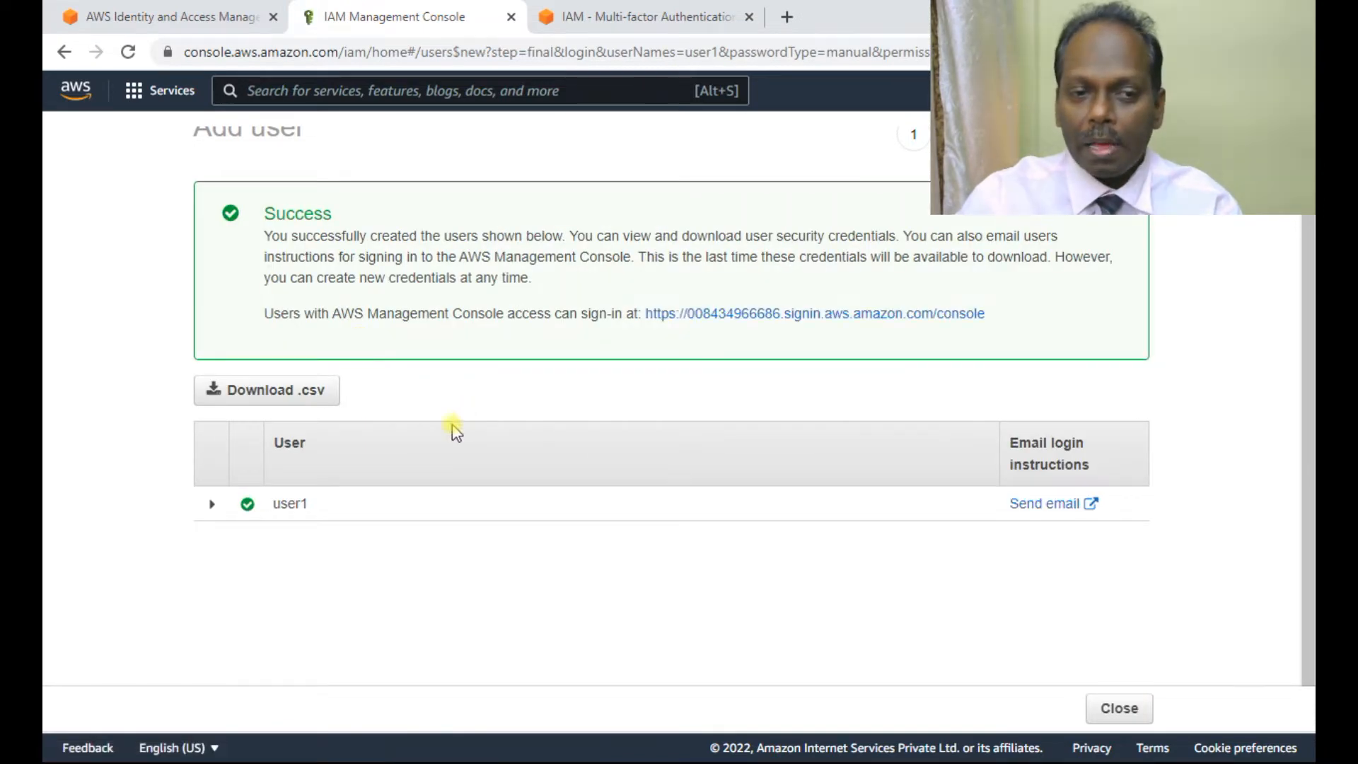
left_click(290, 397)
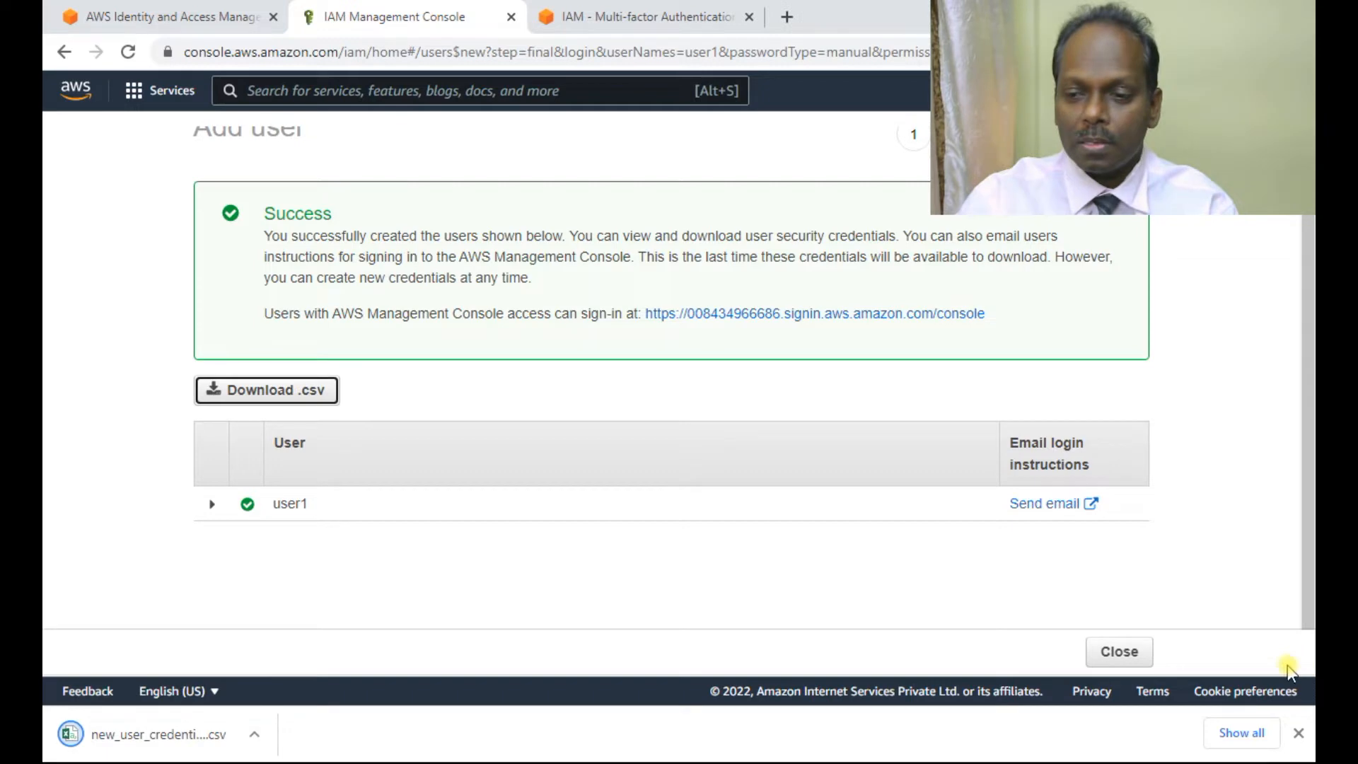
left_click(1118, 650)
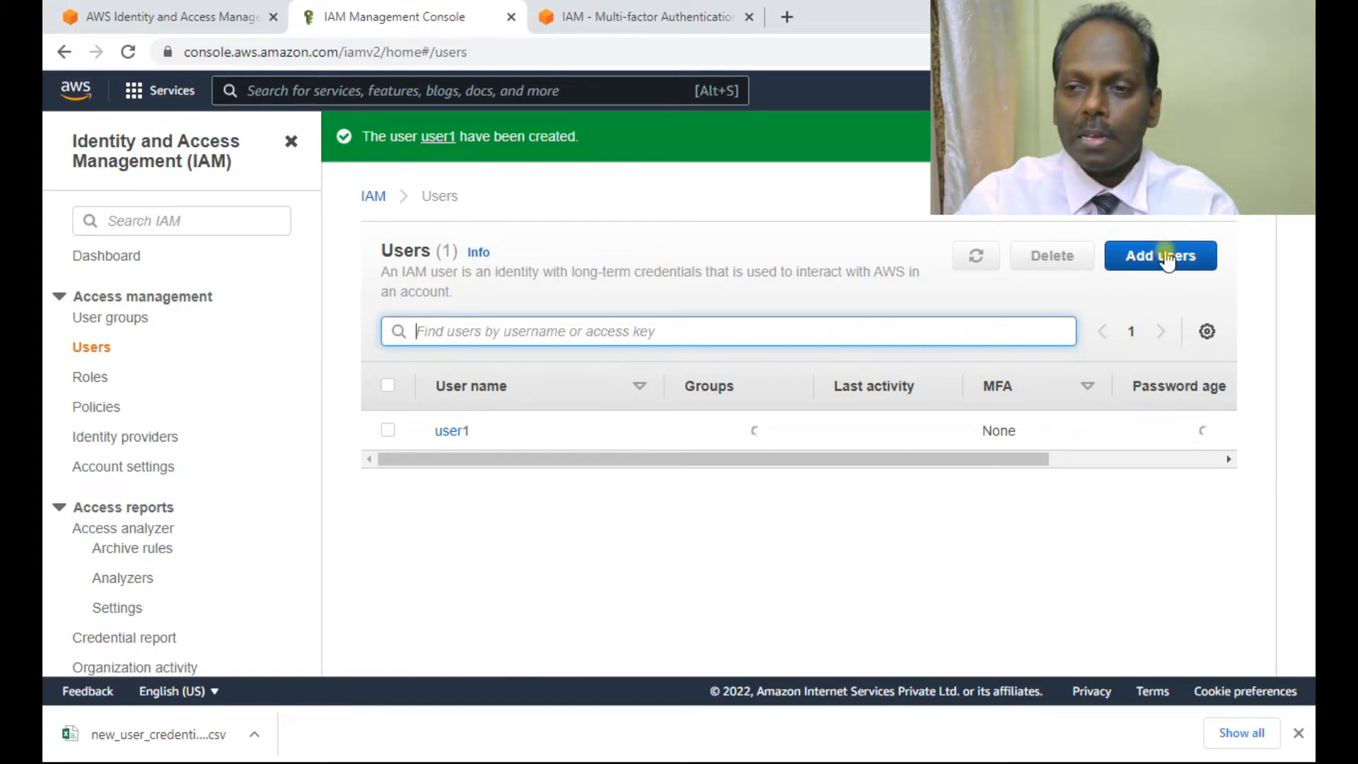
- Start adding another IAM user named user2 with AWS Management Console password access
left_click(1167, 258)
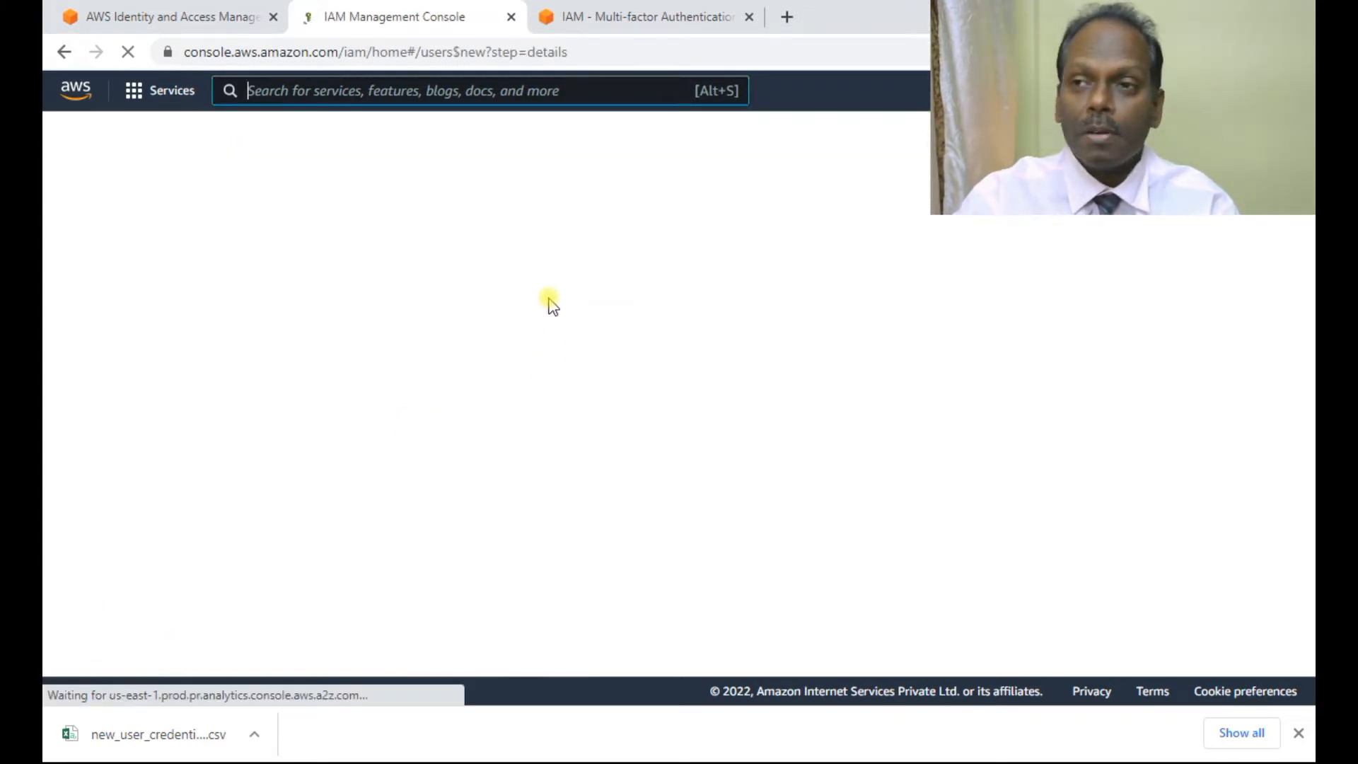
left_click(509, 292)
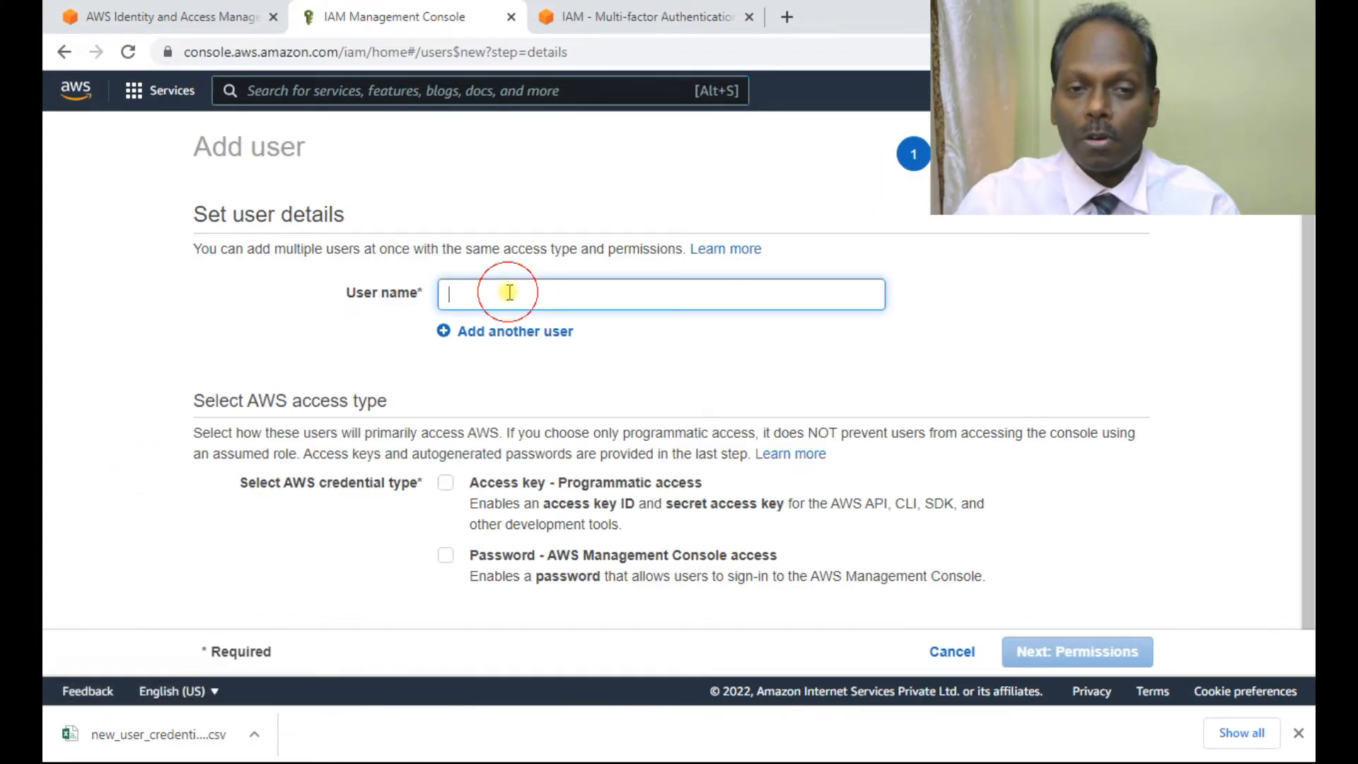
type("user2")
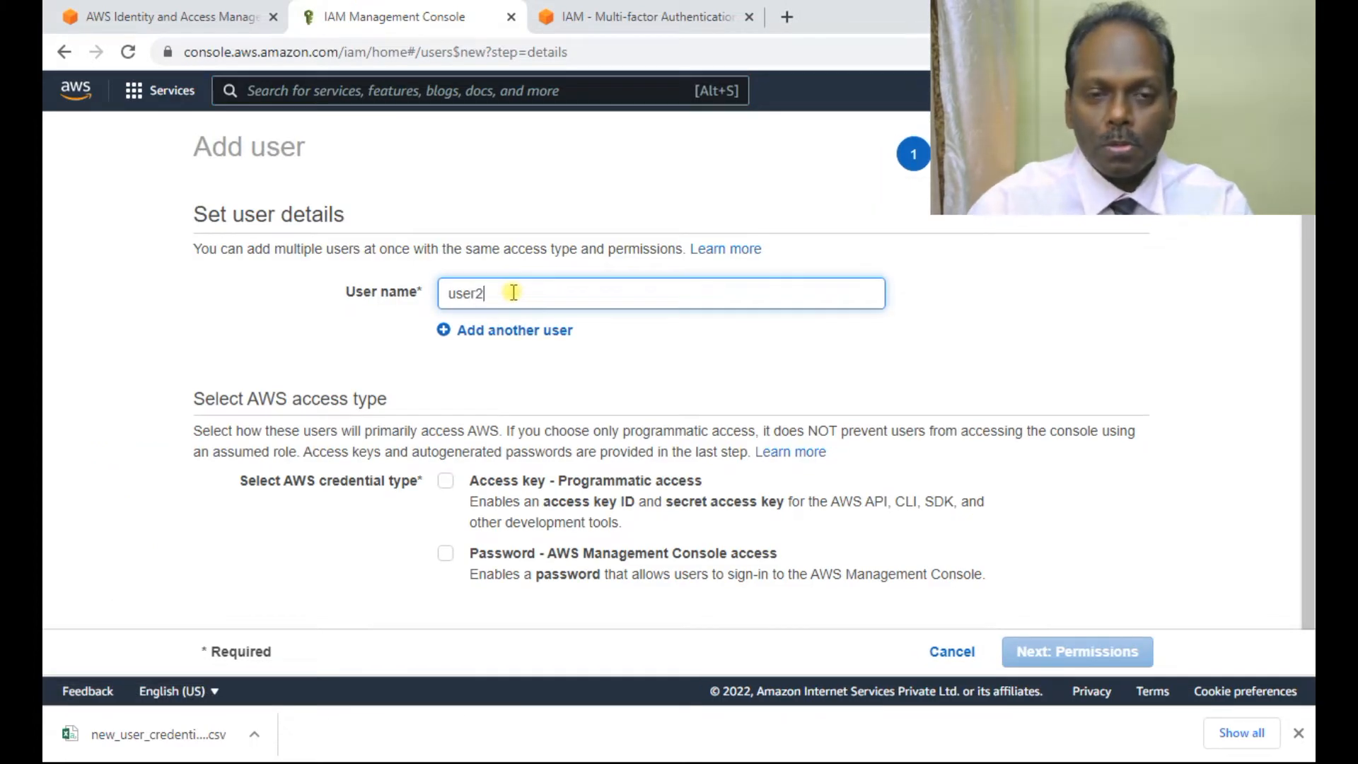
left_click(445, 554)
- Enter a custom console password for user2, turn off the required password reset and proceed to permissions
scroll(538, 479, "down", 3)
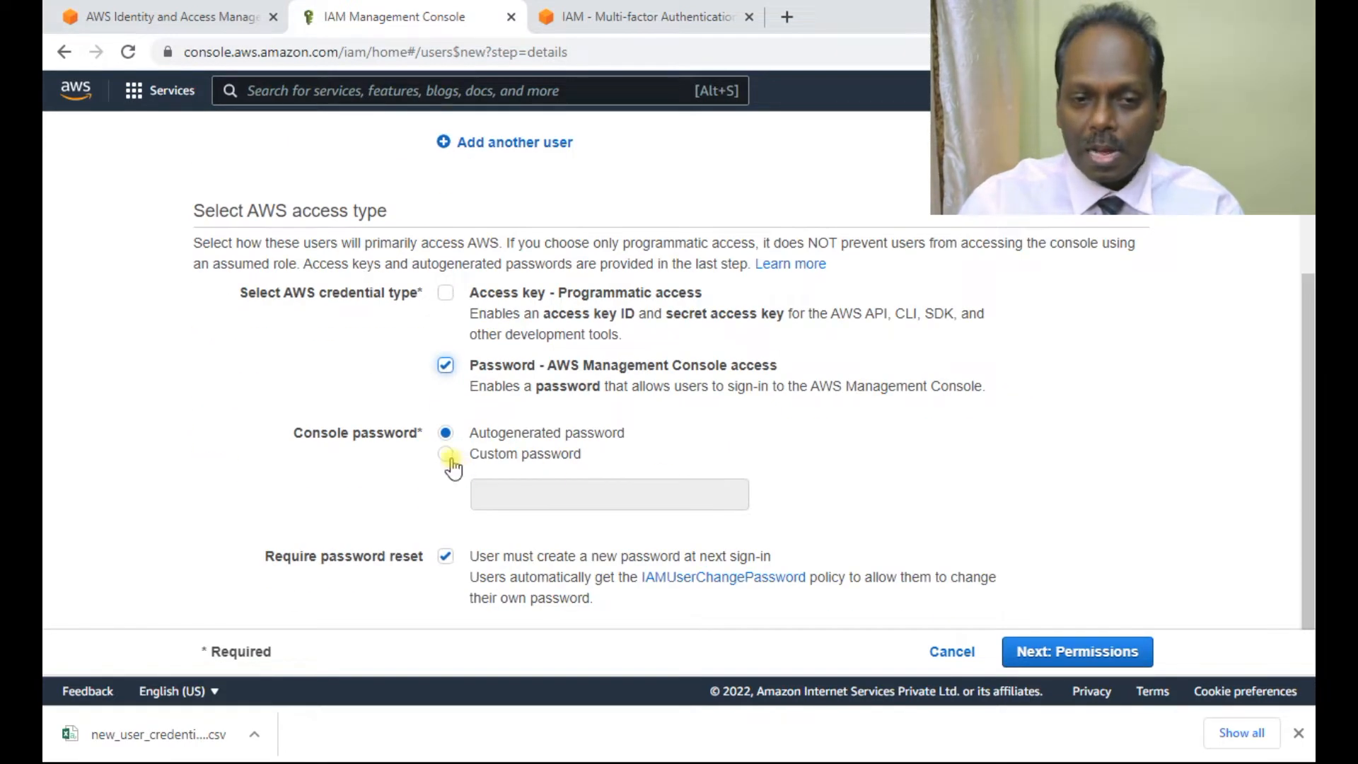
left_click(447, 455)
left_click(522, 494)
type("•••••••••")
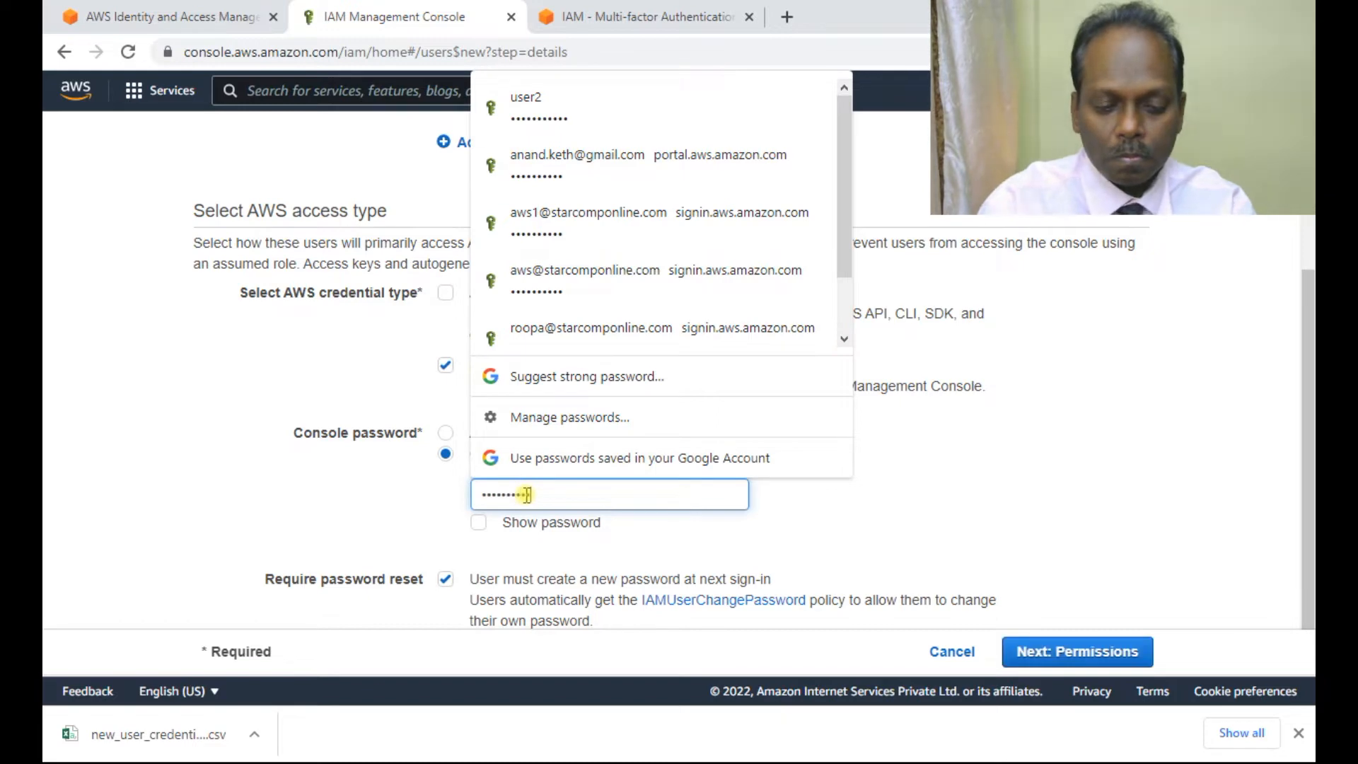
left_click(445, 583)
left_click(1061, 640)
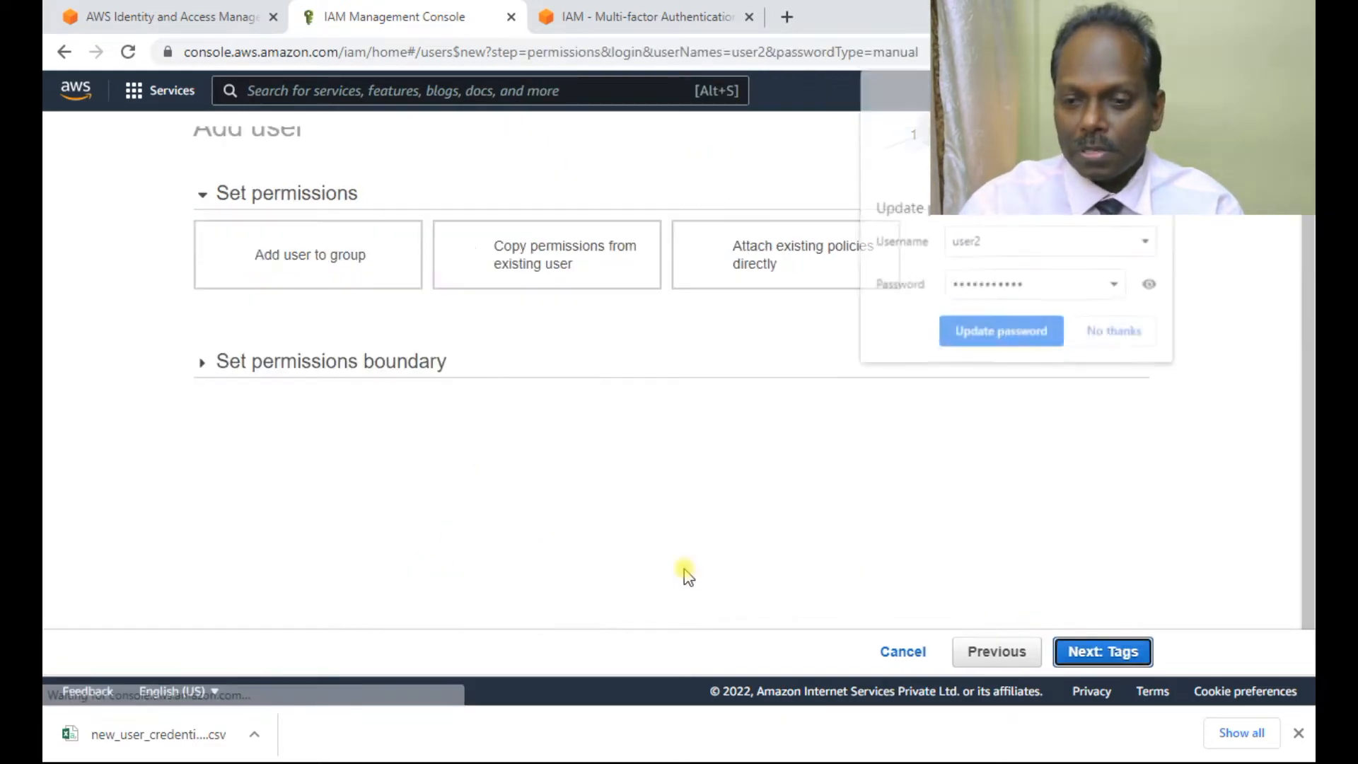
- Attach the existing AmazonS3FullAccess policy directly to user2, declining the browser's password update
left_click(784, 266)
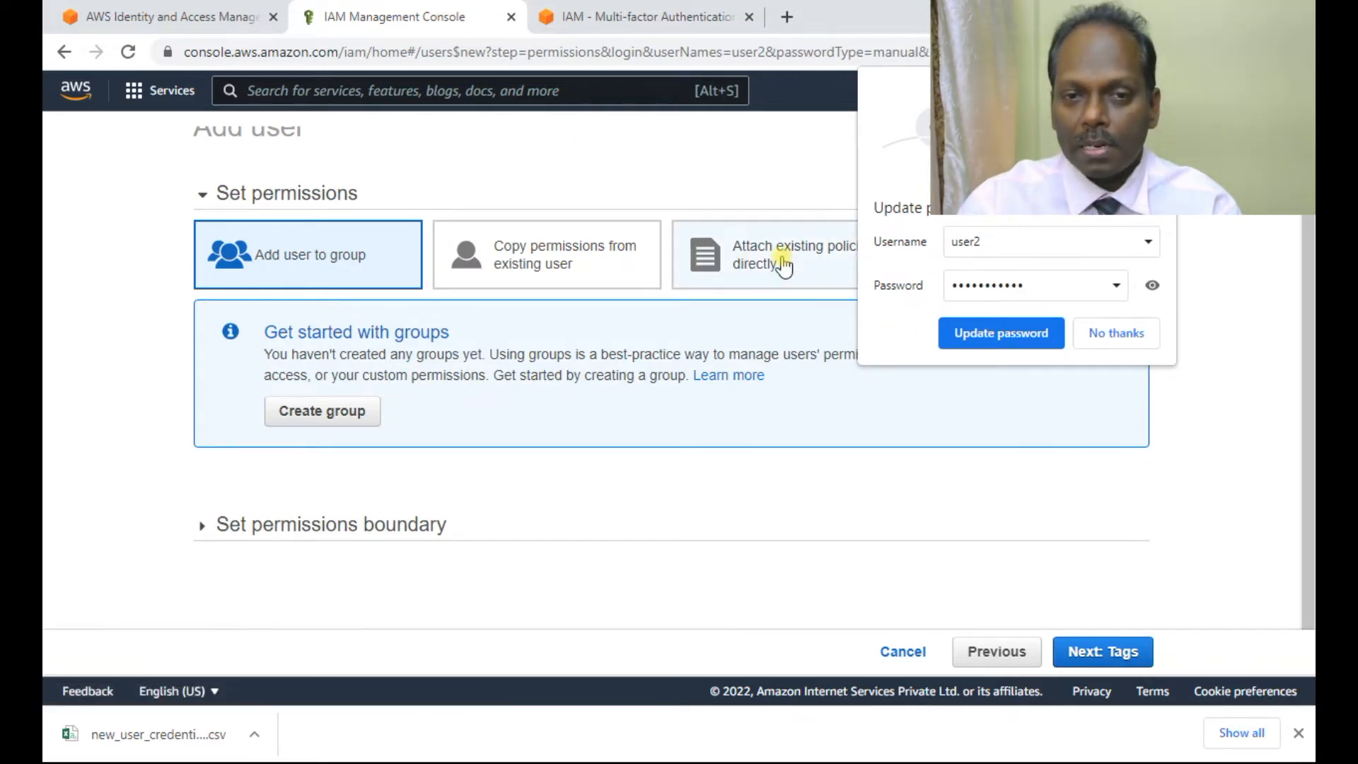
left_click(1100, 338)
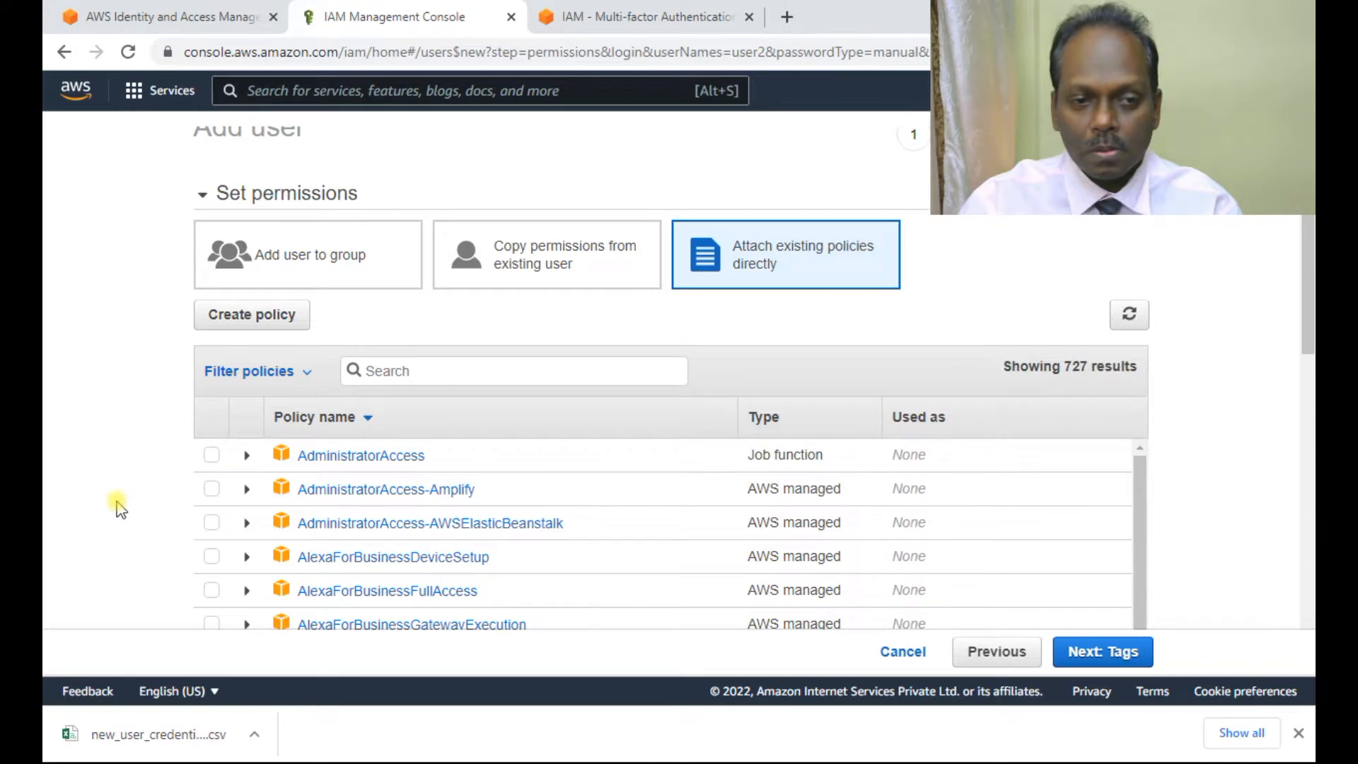
left_click(382, 375)
type("s")
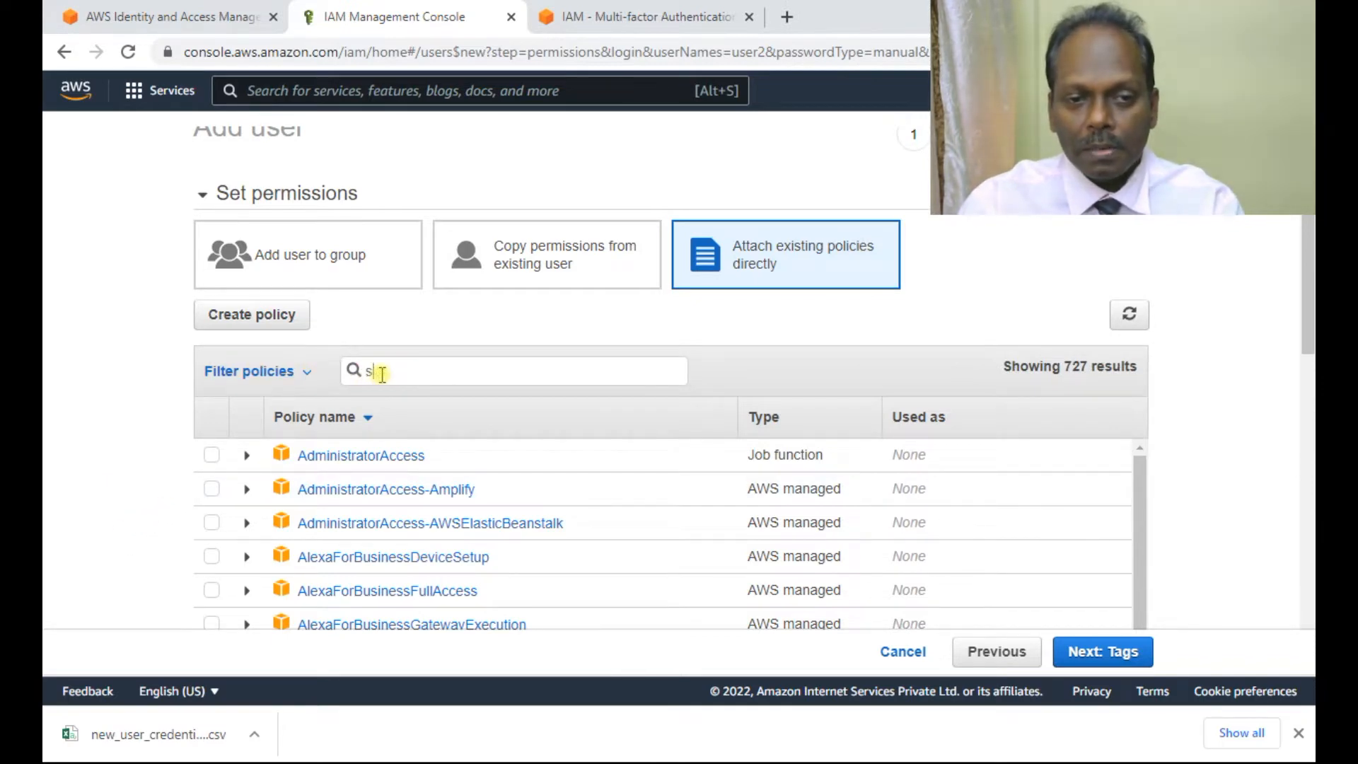
type("3")
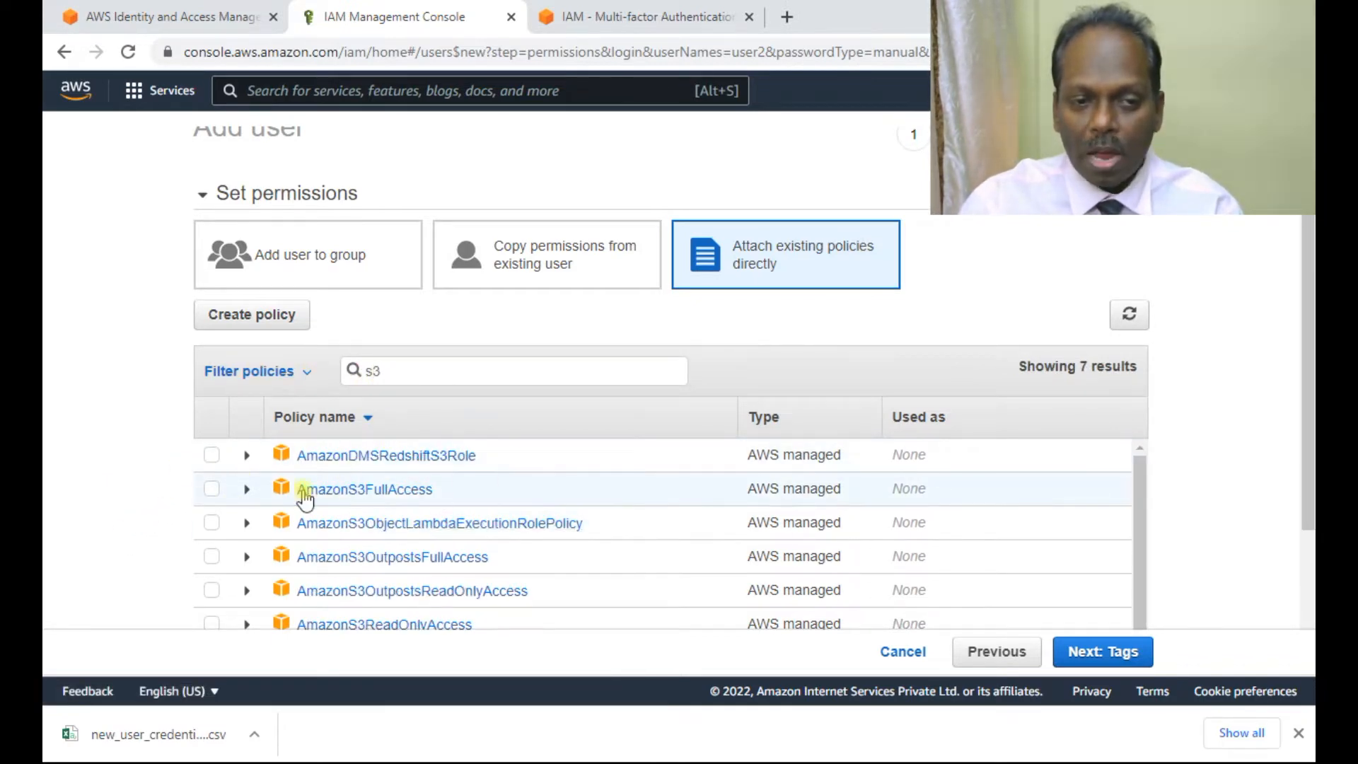
left_click(215, 491)
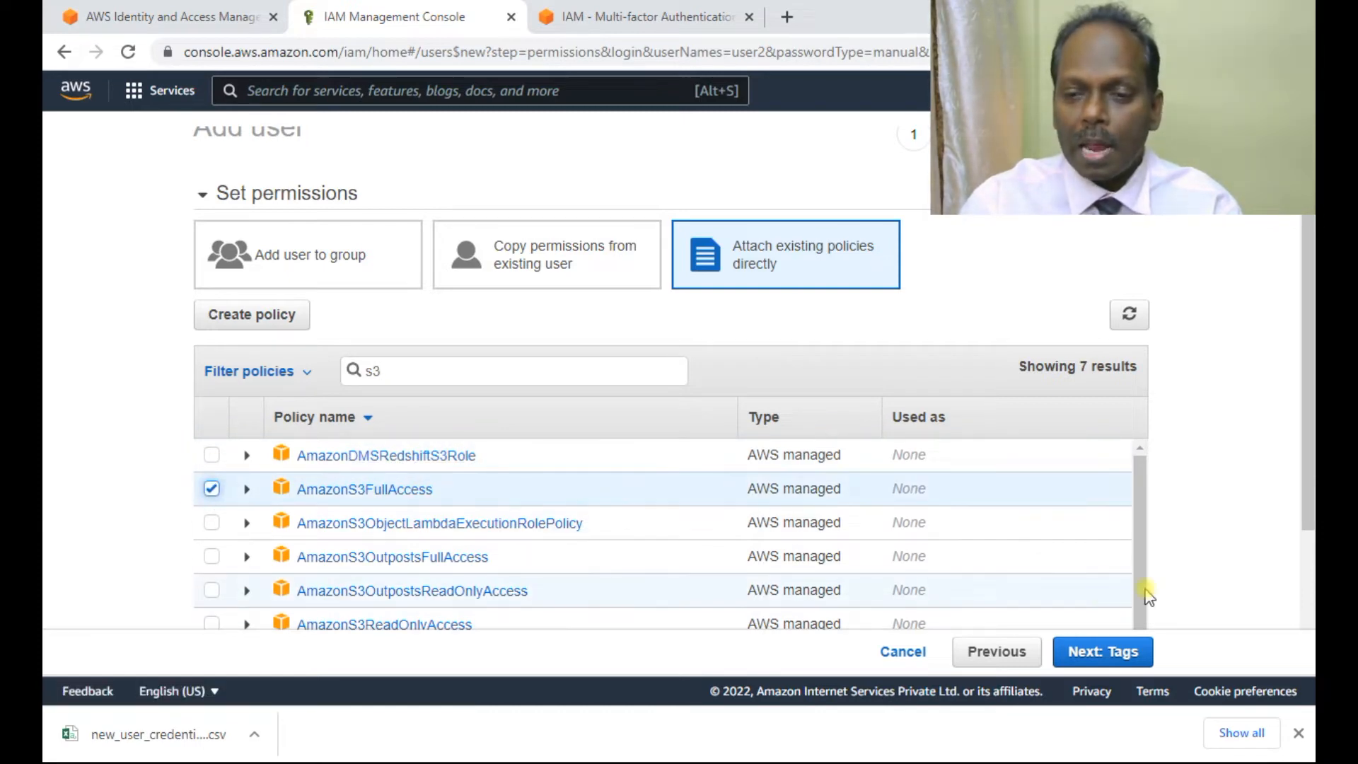
- Create user2 without tags and download the user2 credentials as a CSV file
left_click(1111, 656)
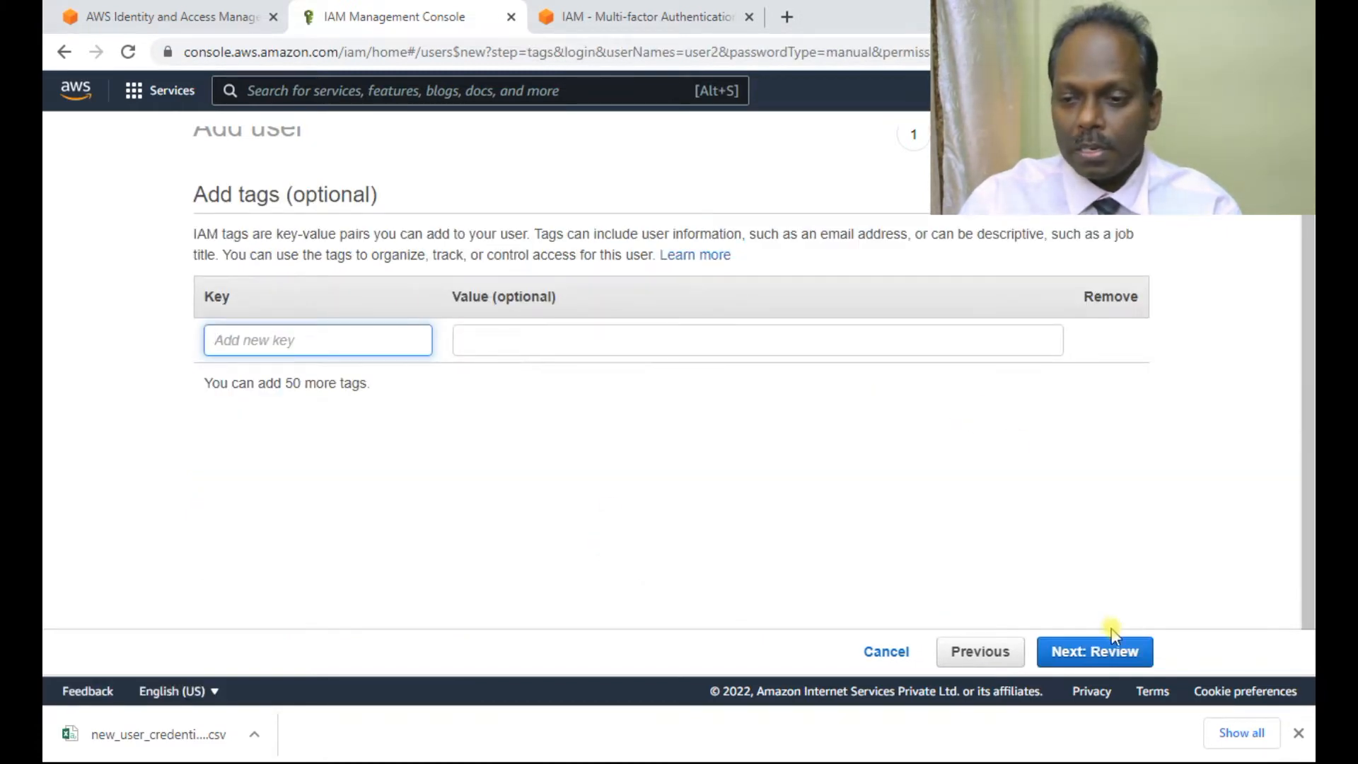
left_click(1093, 649)
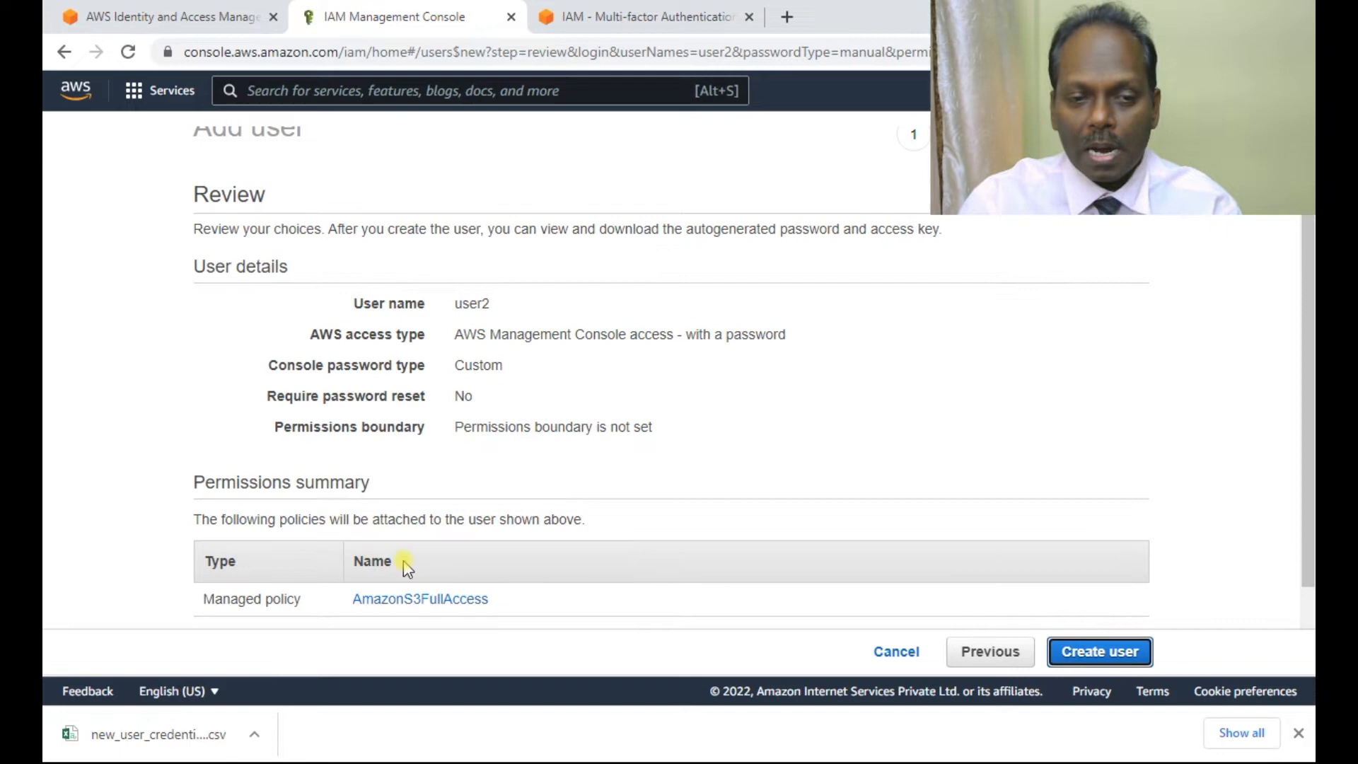
left_click(1098, 654)
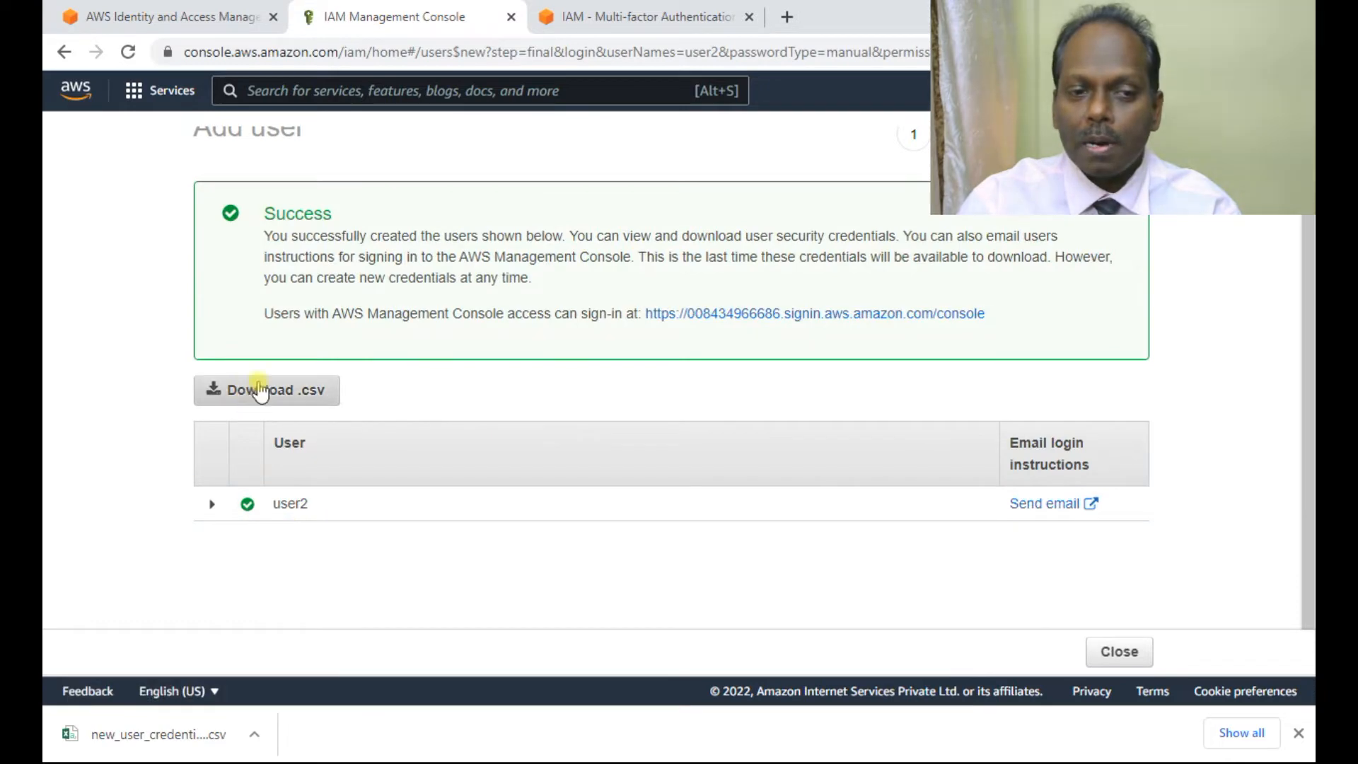
left_click(261, 391)
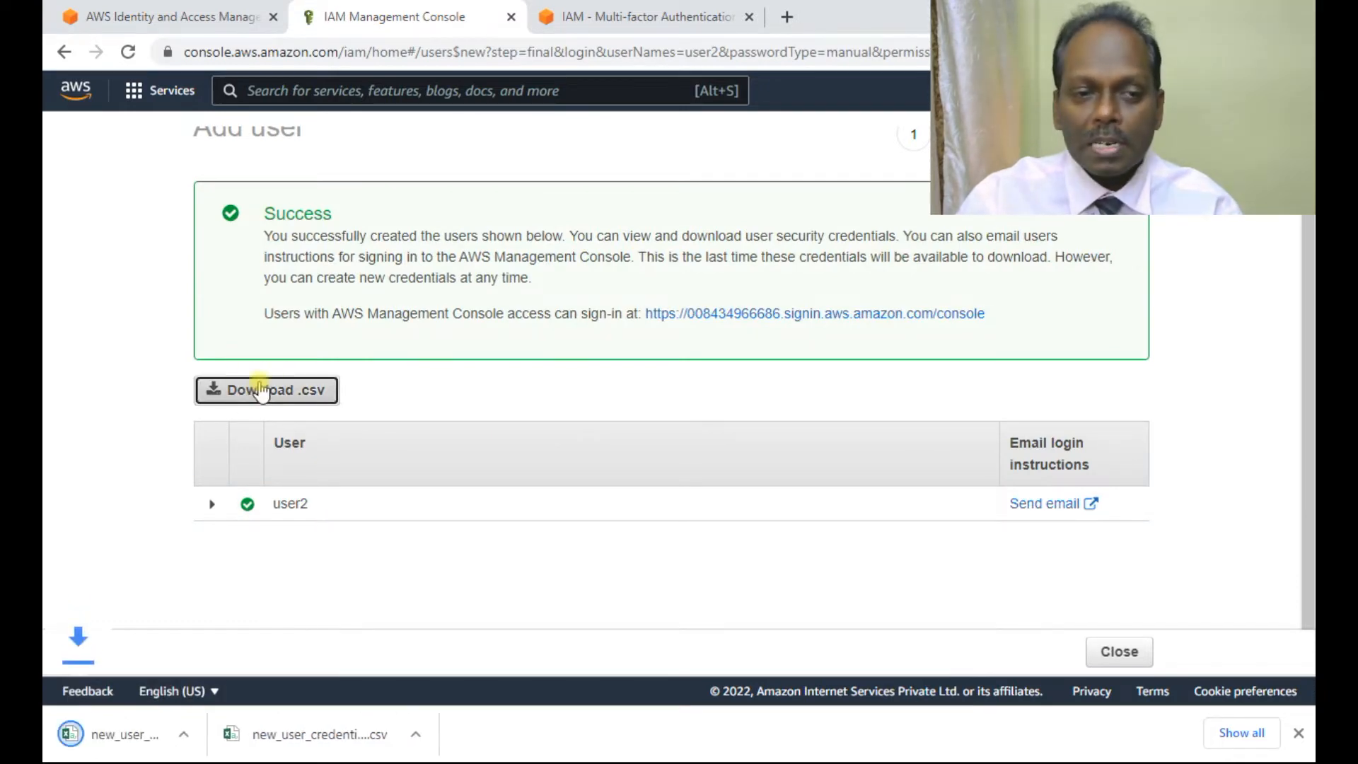
- Copy the link address of the IAM users' console sign-in page
left_click(990, 316)
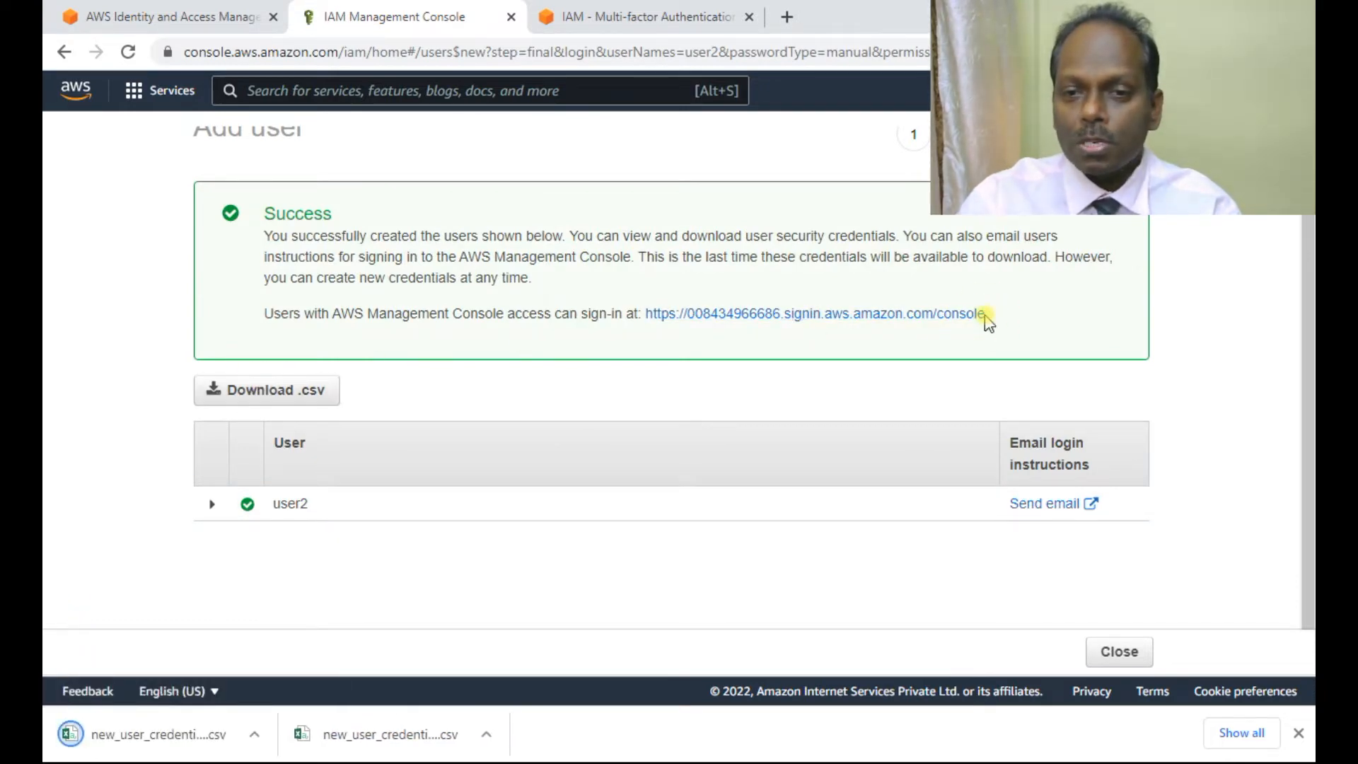
right_click(880, 318)
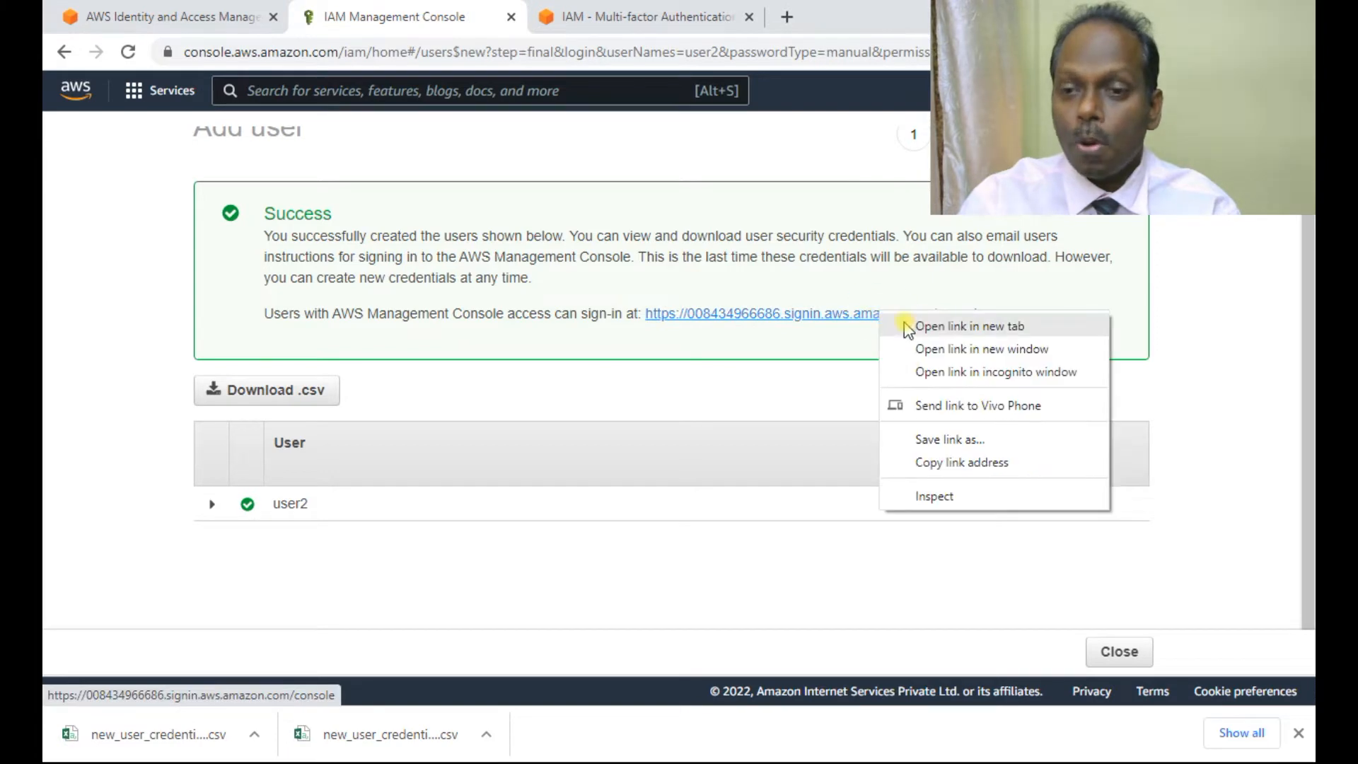
left_click(935, 464)
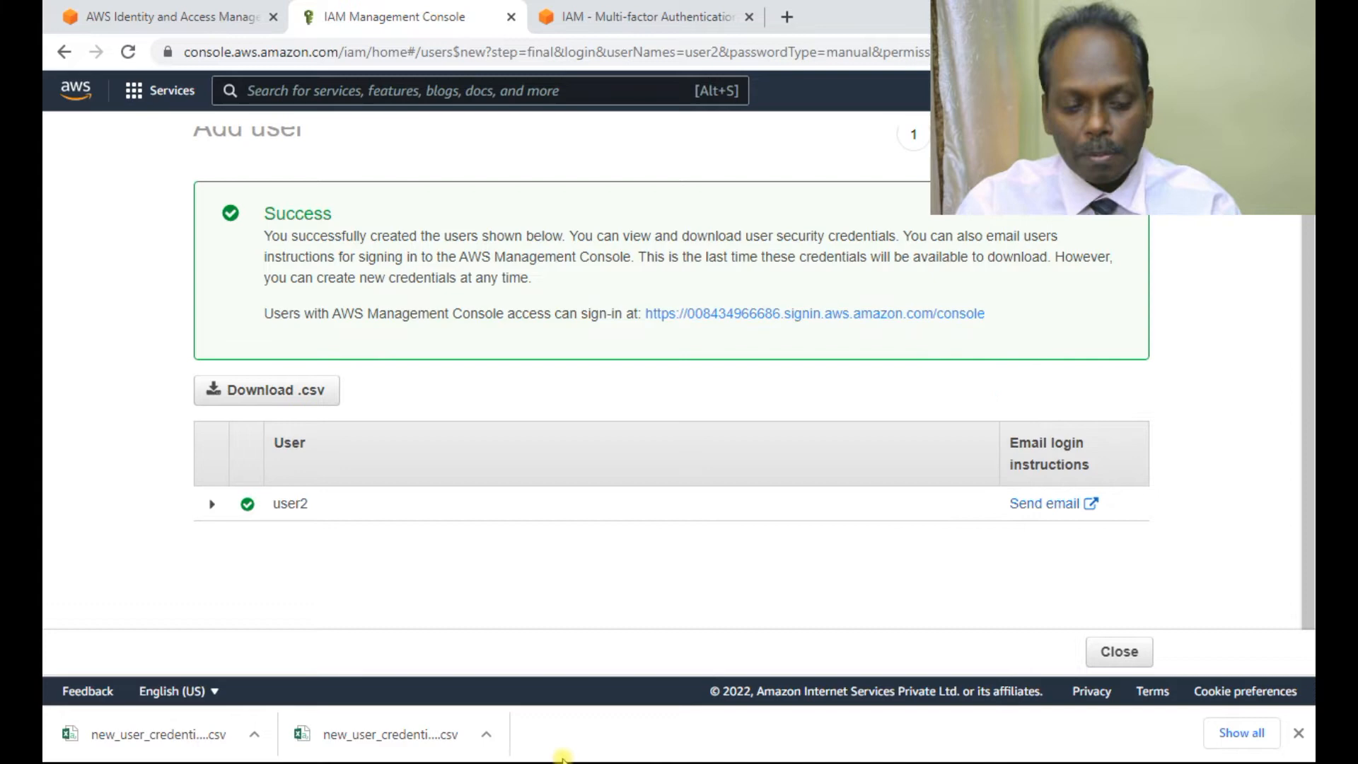
- Switch to the IAM notes in Notepad and add an empty line below the user2 access entry
key("alt+Tab")
key("alt+Tab")
key("alt+Tab")
key("alt+Tab")
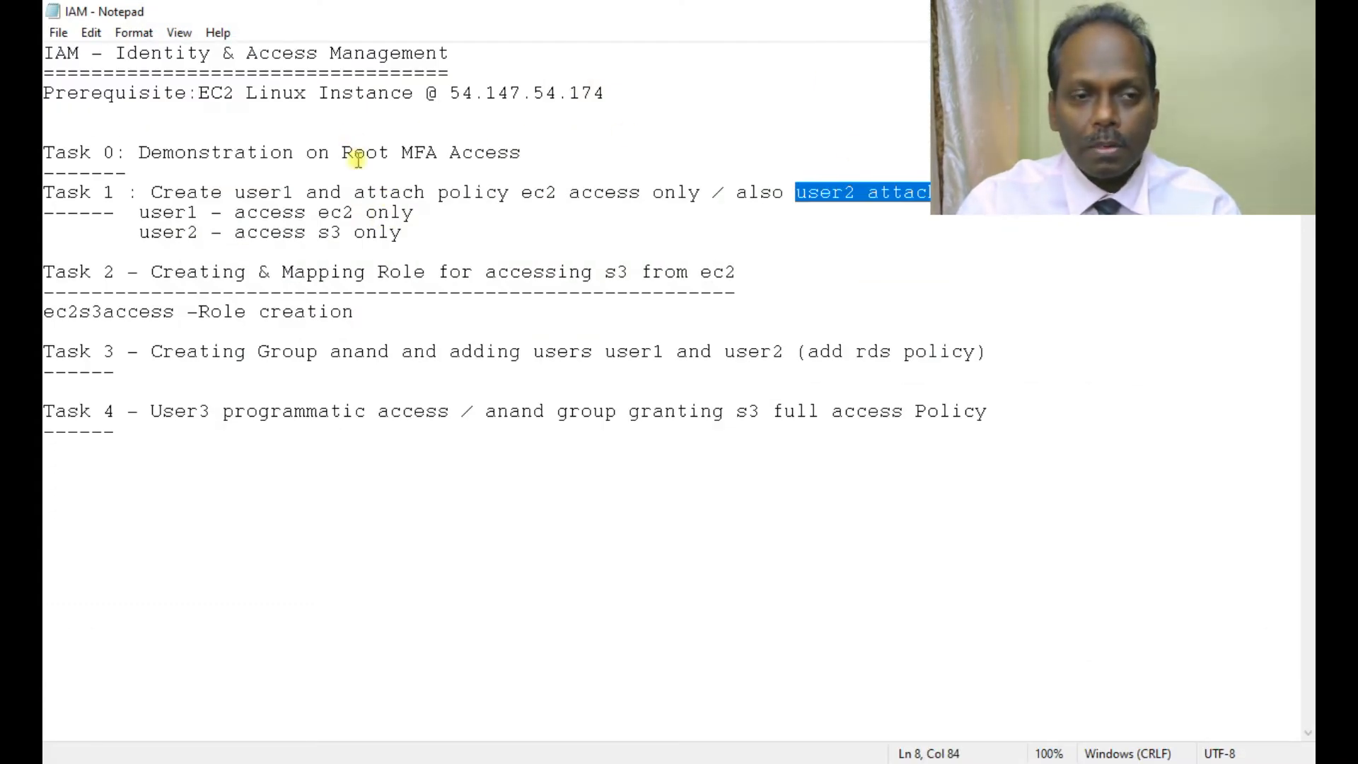
left_click(423, 232)
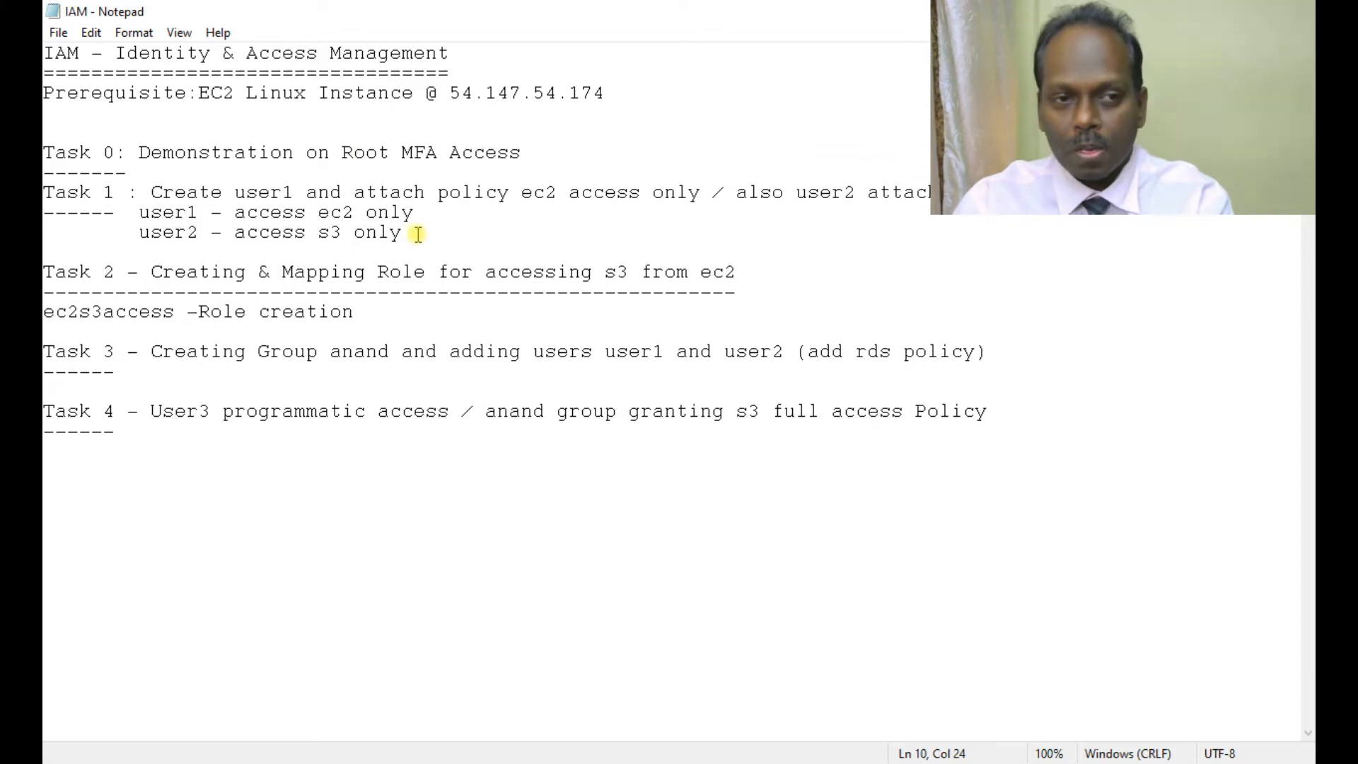
key("Return")
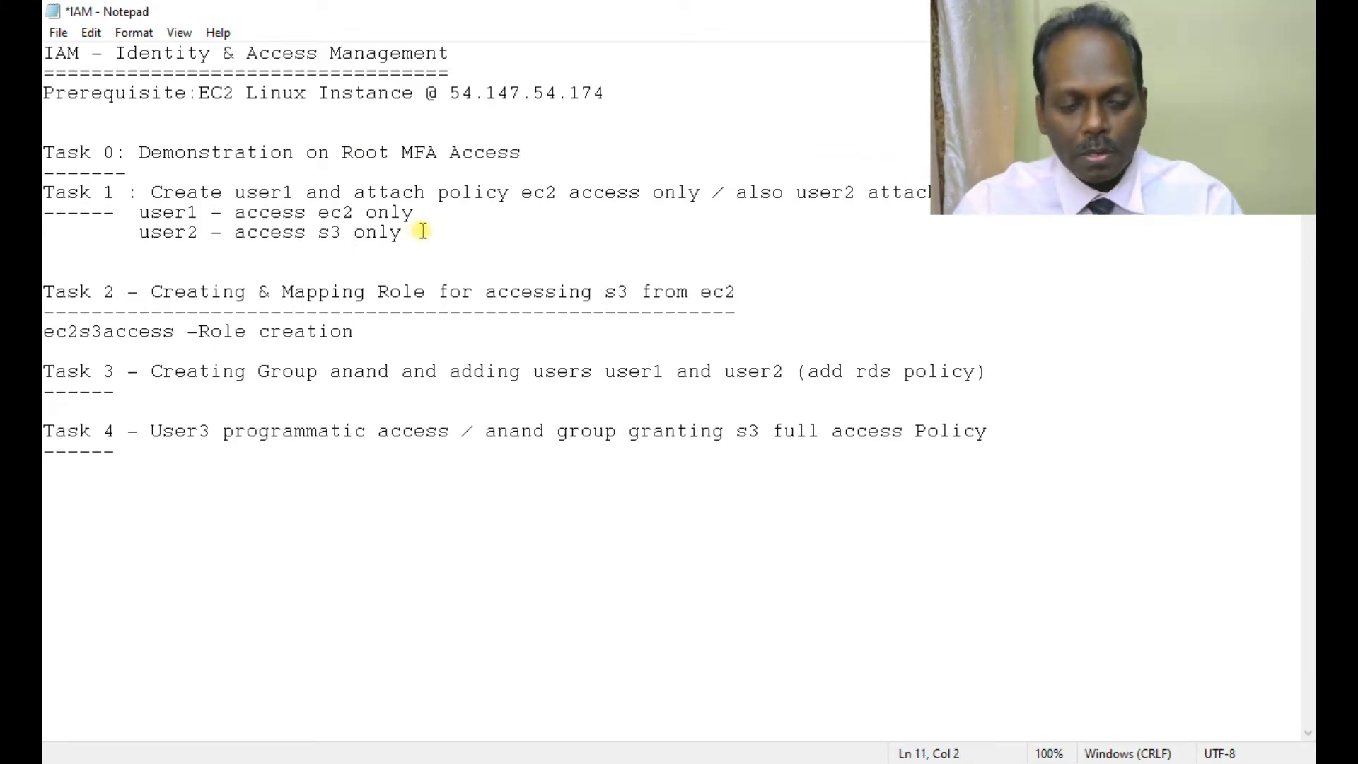
- Return to the browser, close the user creation wizard and sign out of the AWS console
key("alt+Tab")
left_click(1124, 647)
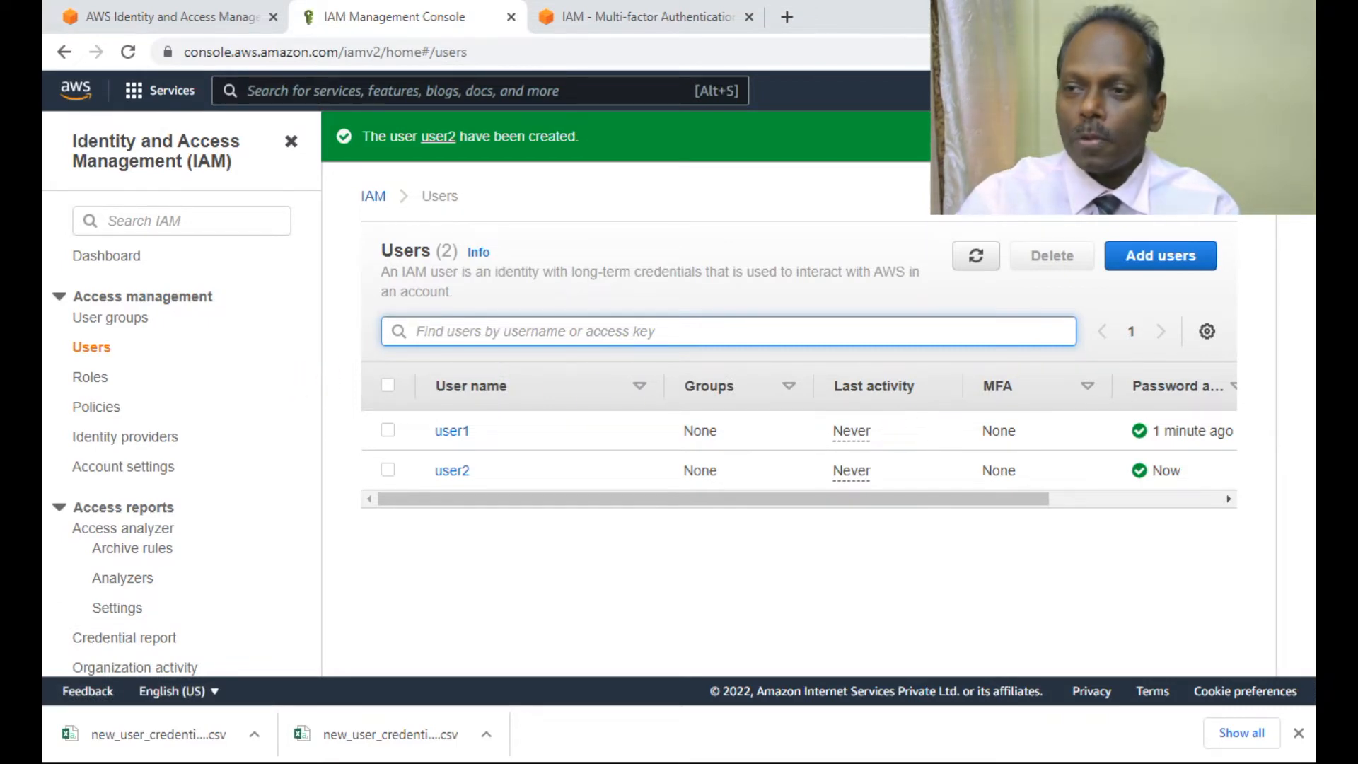
left_click(1254, 137)
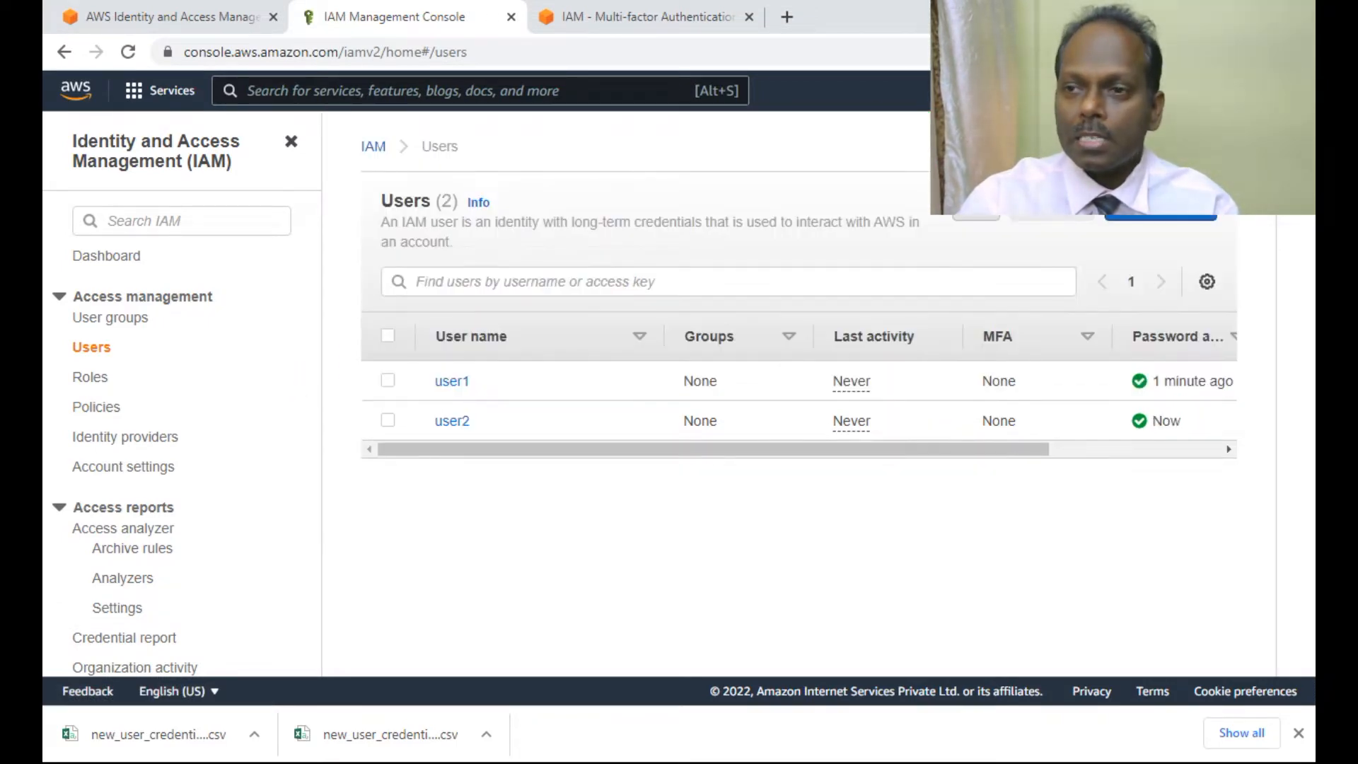
left_click(1238, 90)
left_click(1246, 409)
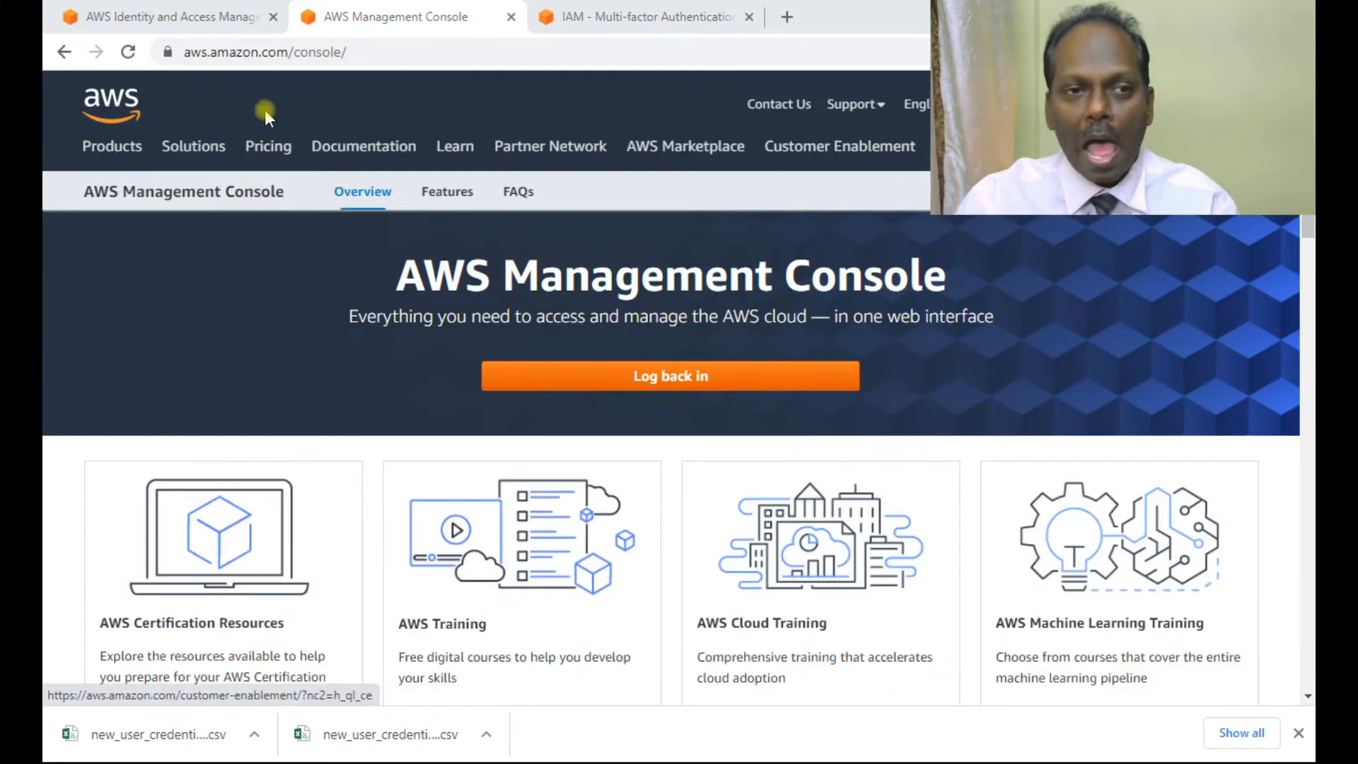
- Open the copied IAM user sign-in link in the current browser tab
left_click(362, 53)
key("ctrl+v")
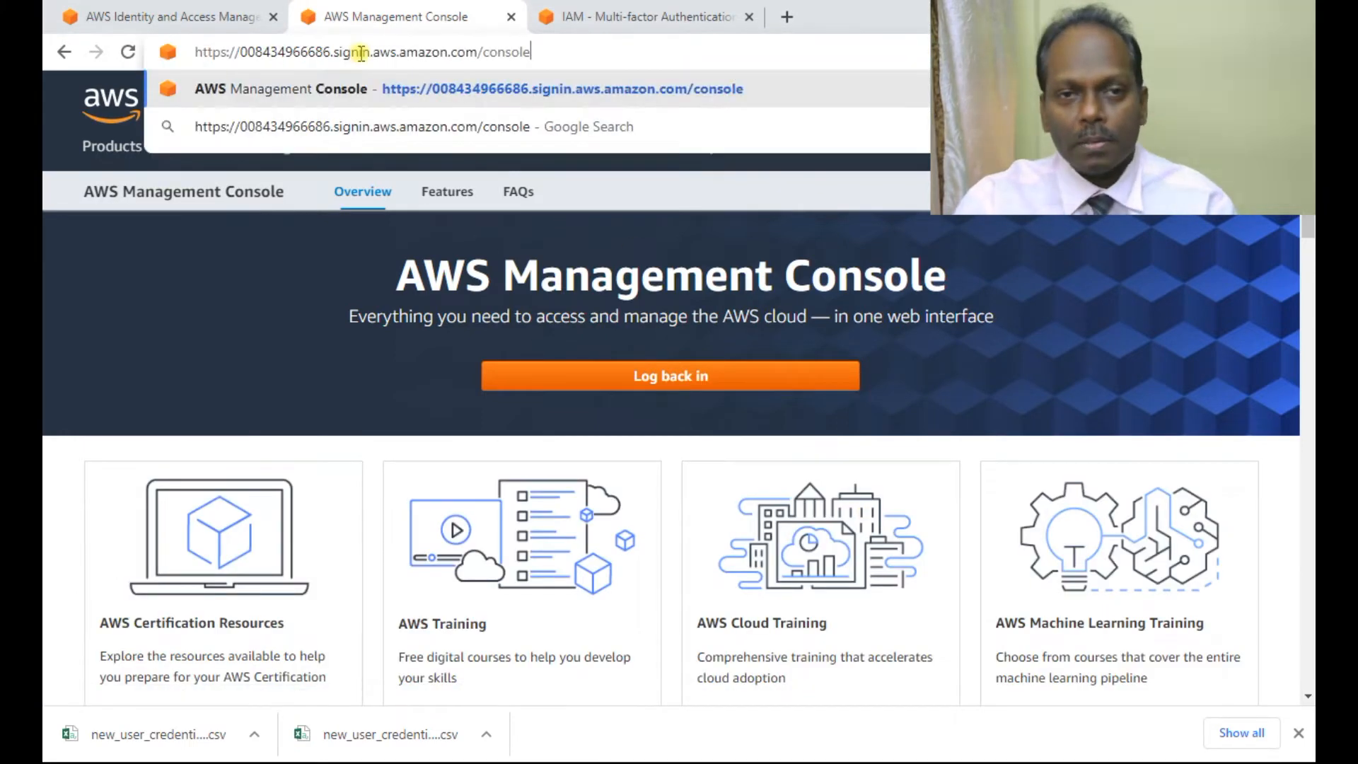
key("Return")
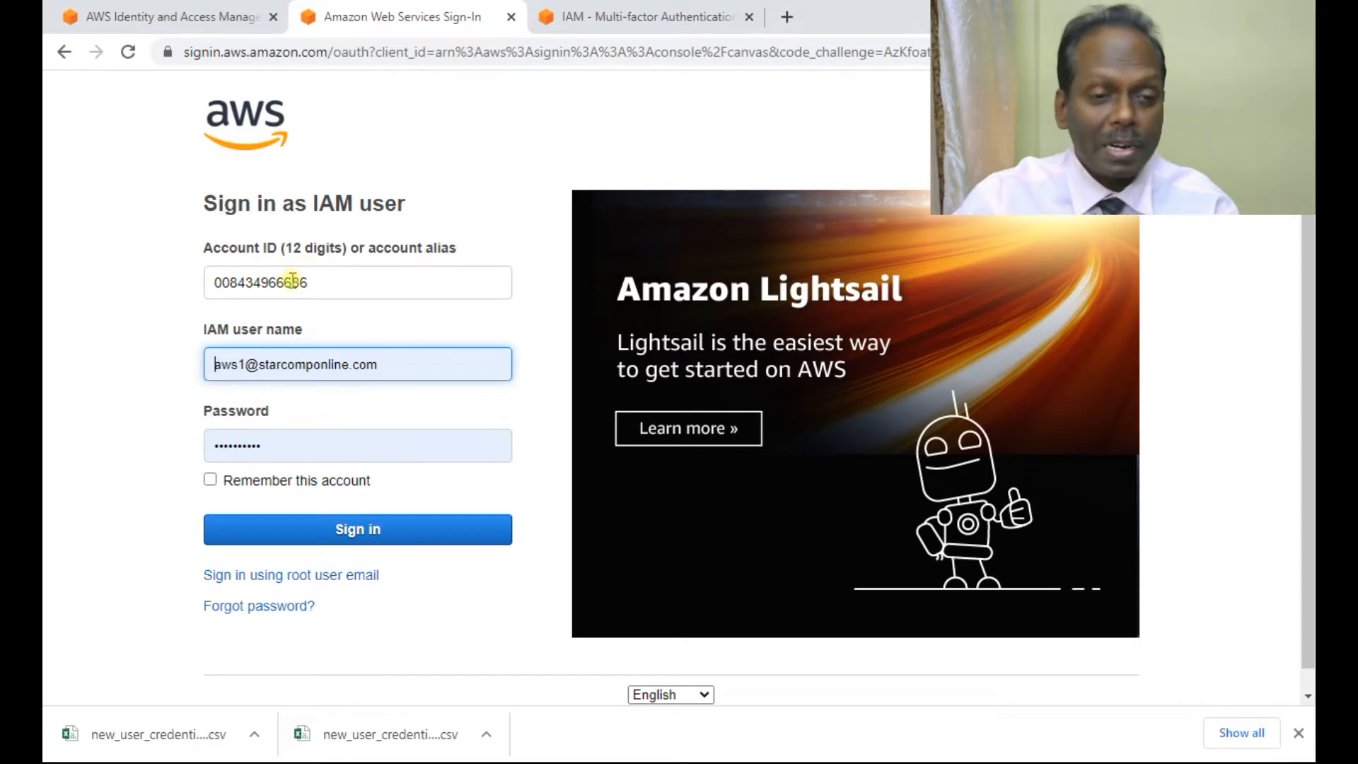
- Sign in as IAM user user1 with the account password, declining the browser's password update
triple_click(388, 364)
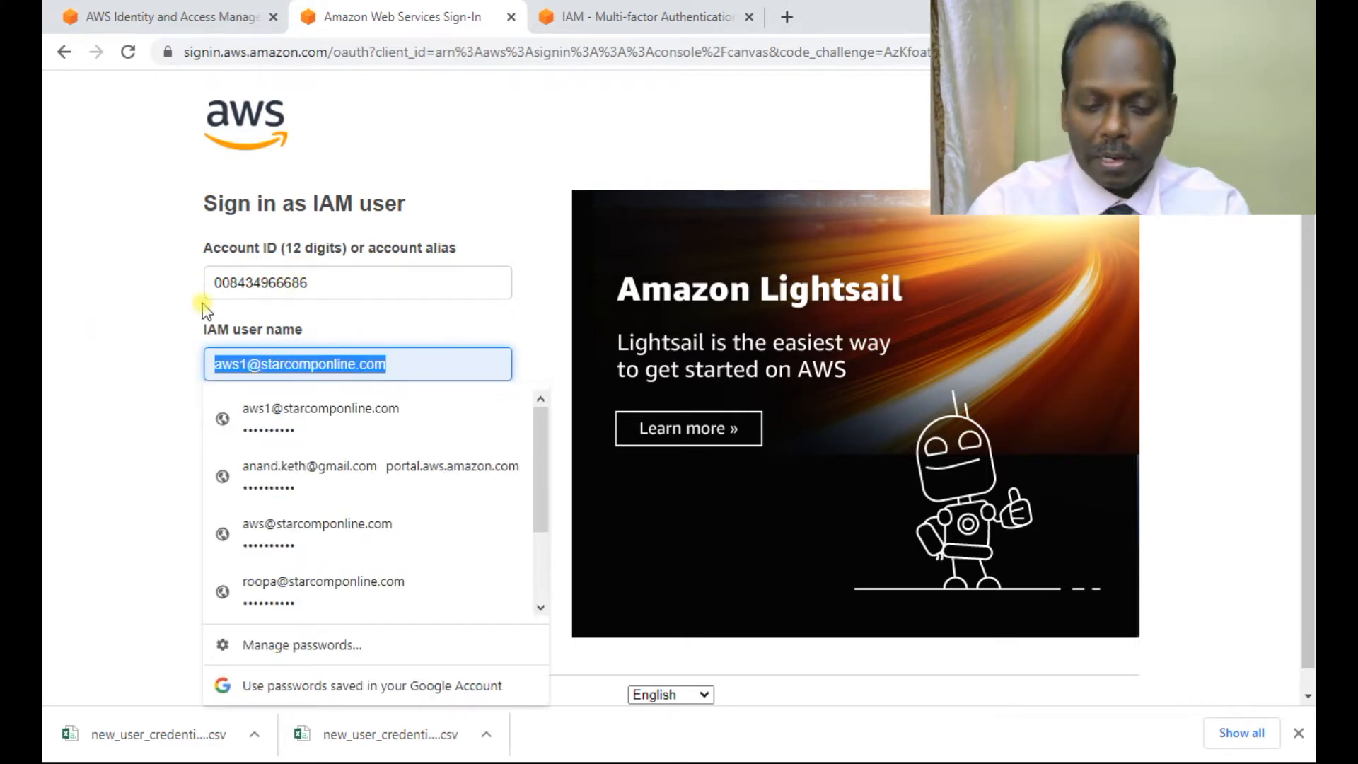
key("BackSpace")
type("user1")
key("Tab")
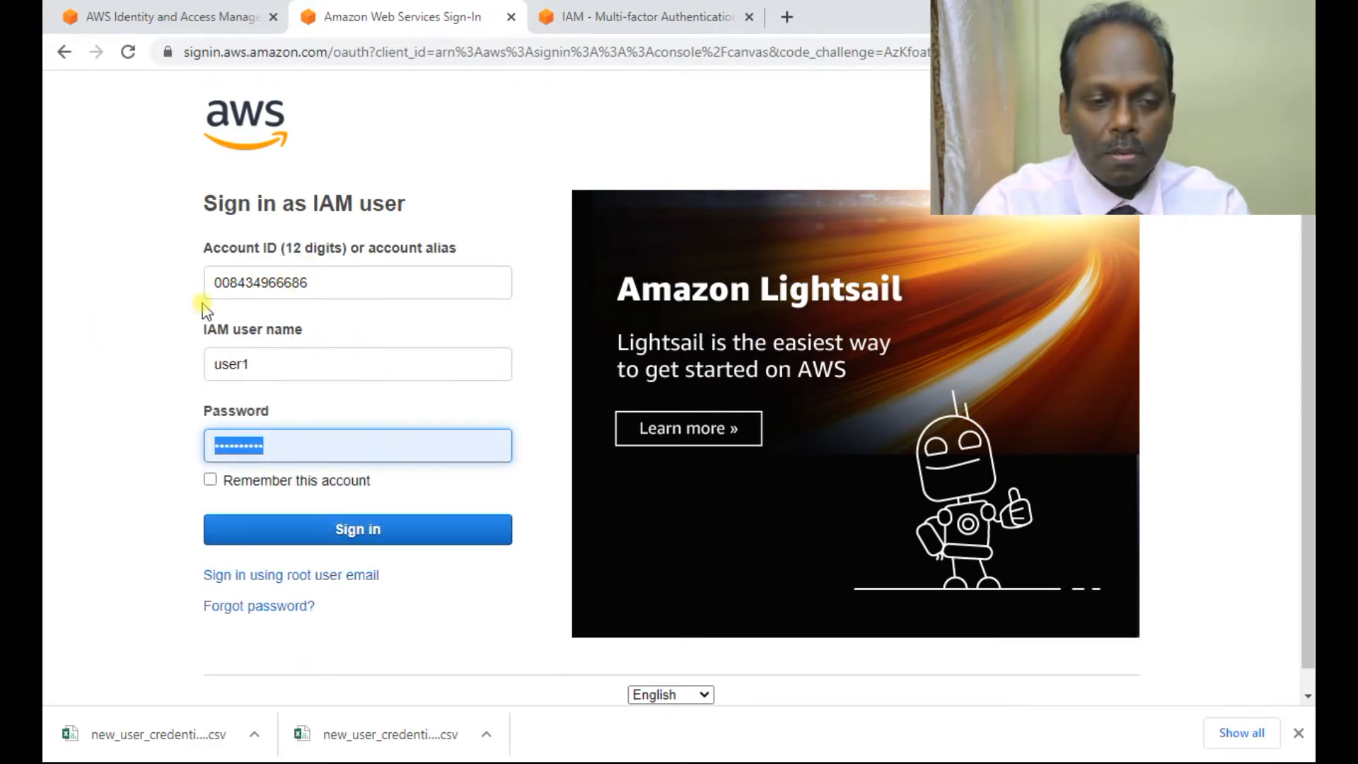
key("BackSpace")
type("••")
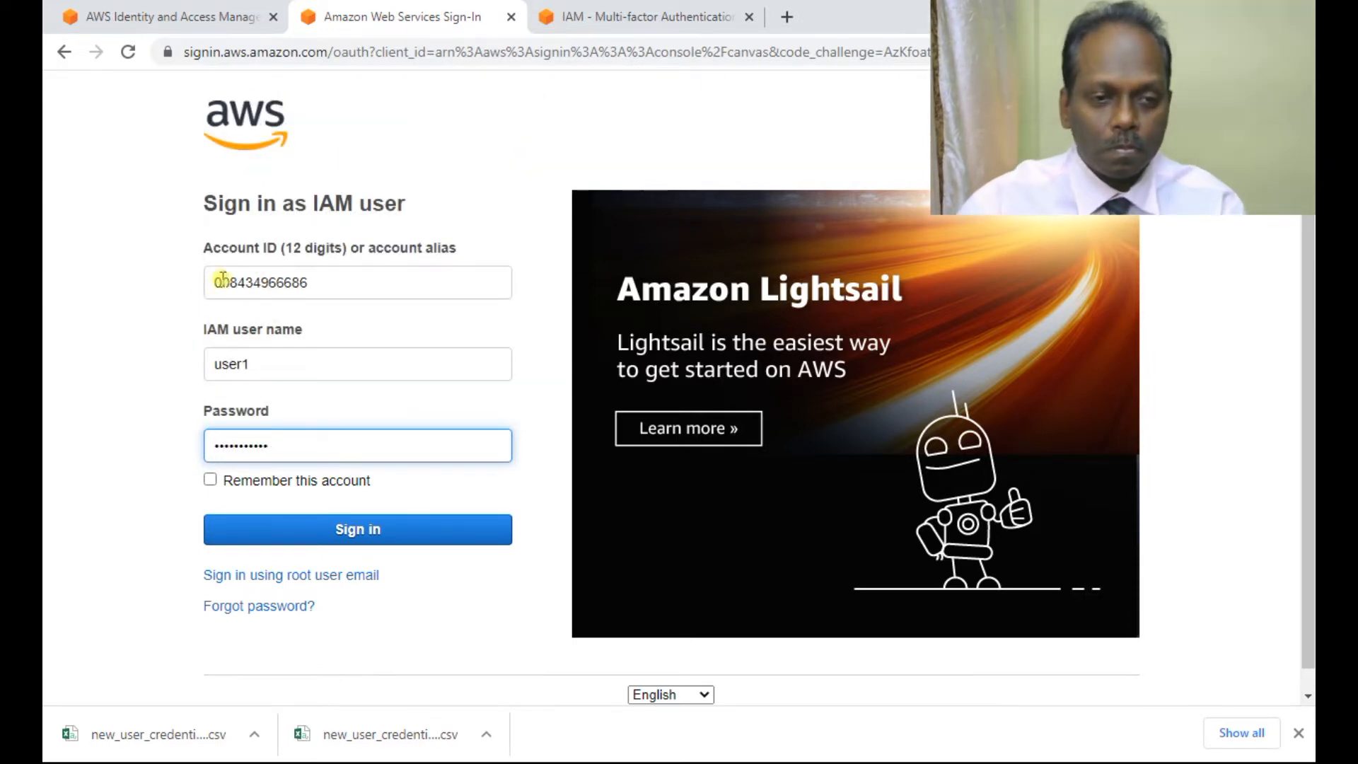
left_click(397, 537)
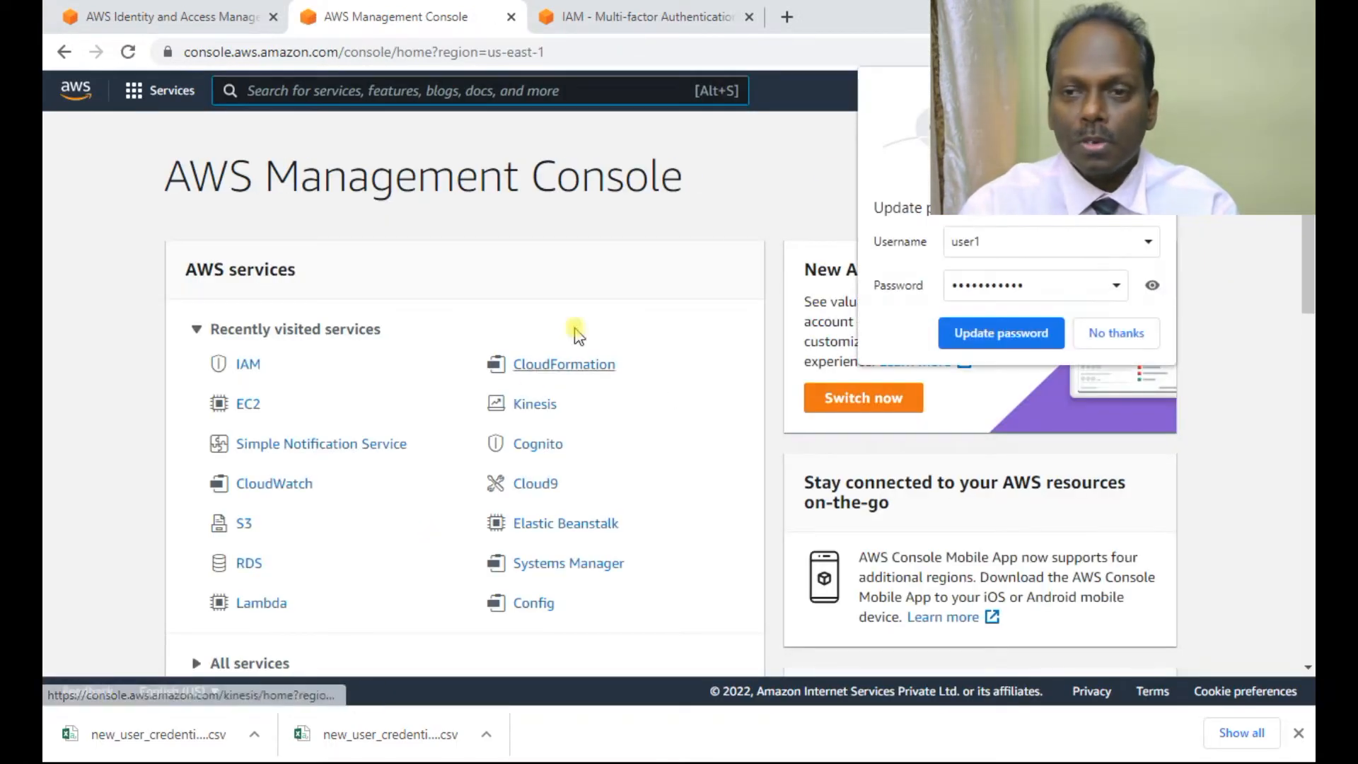
left_click(1135, 336)
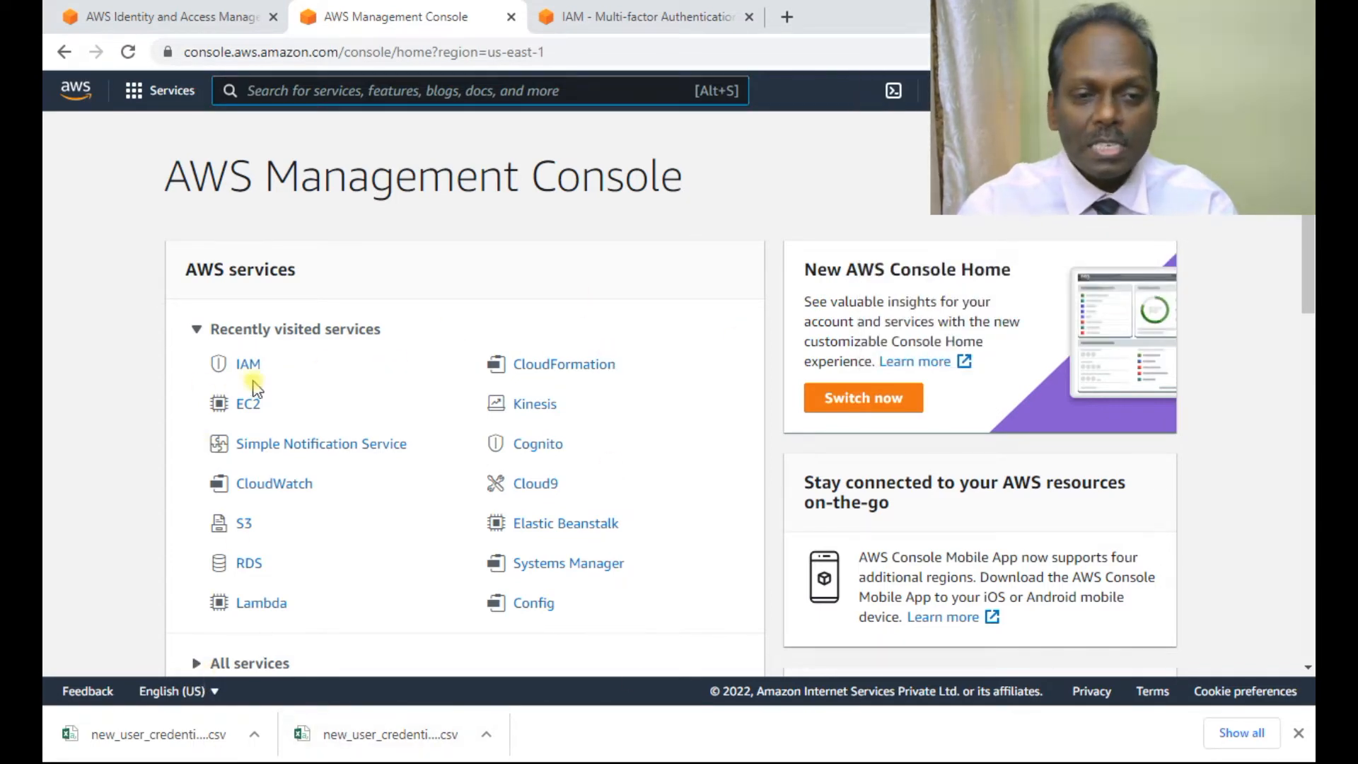
- Open the EC2 instances as user1, select LINUXSRV and review its available instance state actions
left_click(250, 405)
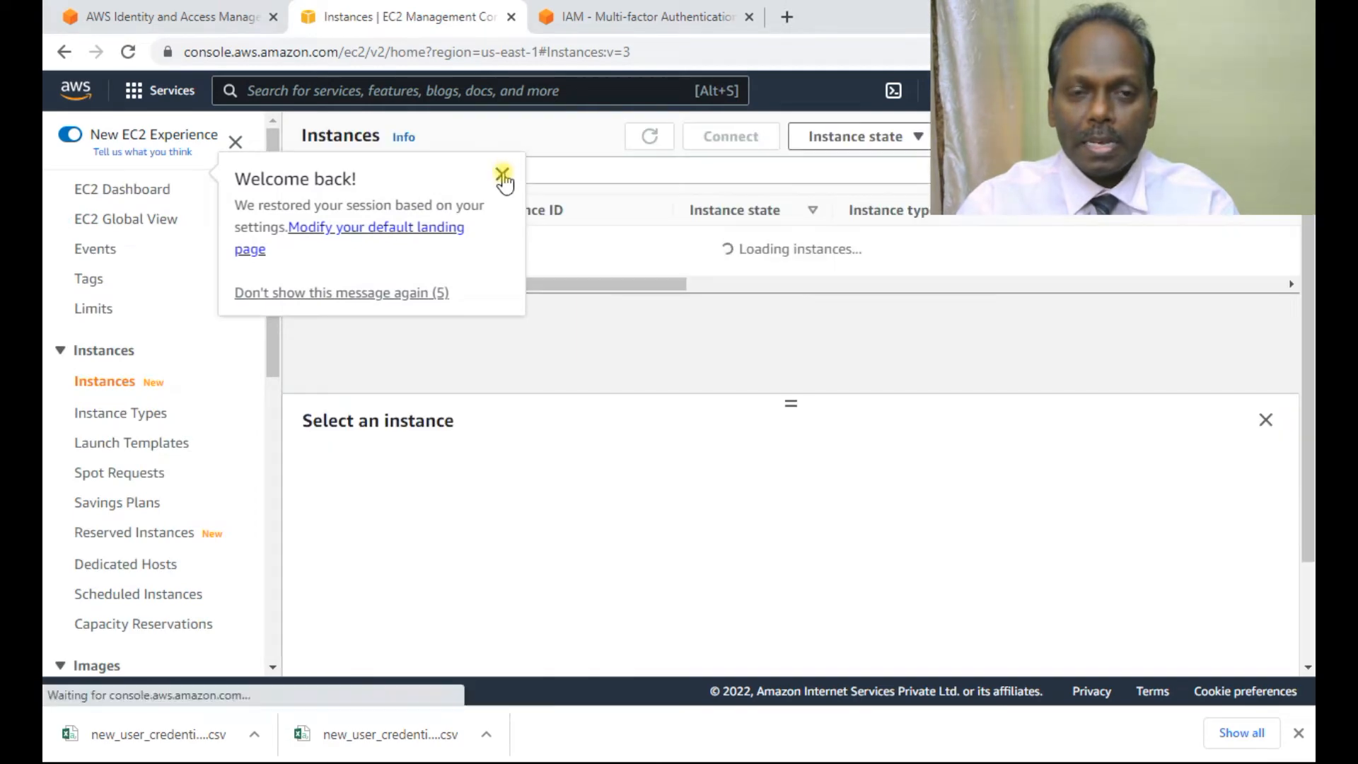
left_click(502, 174)
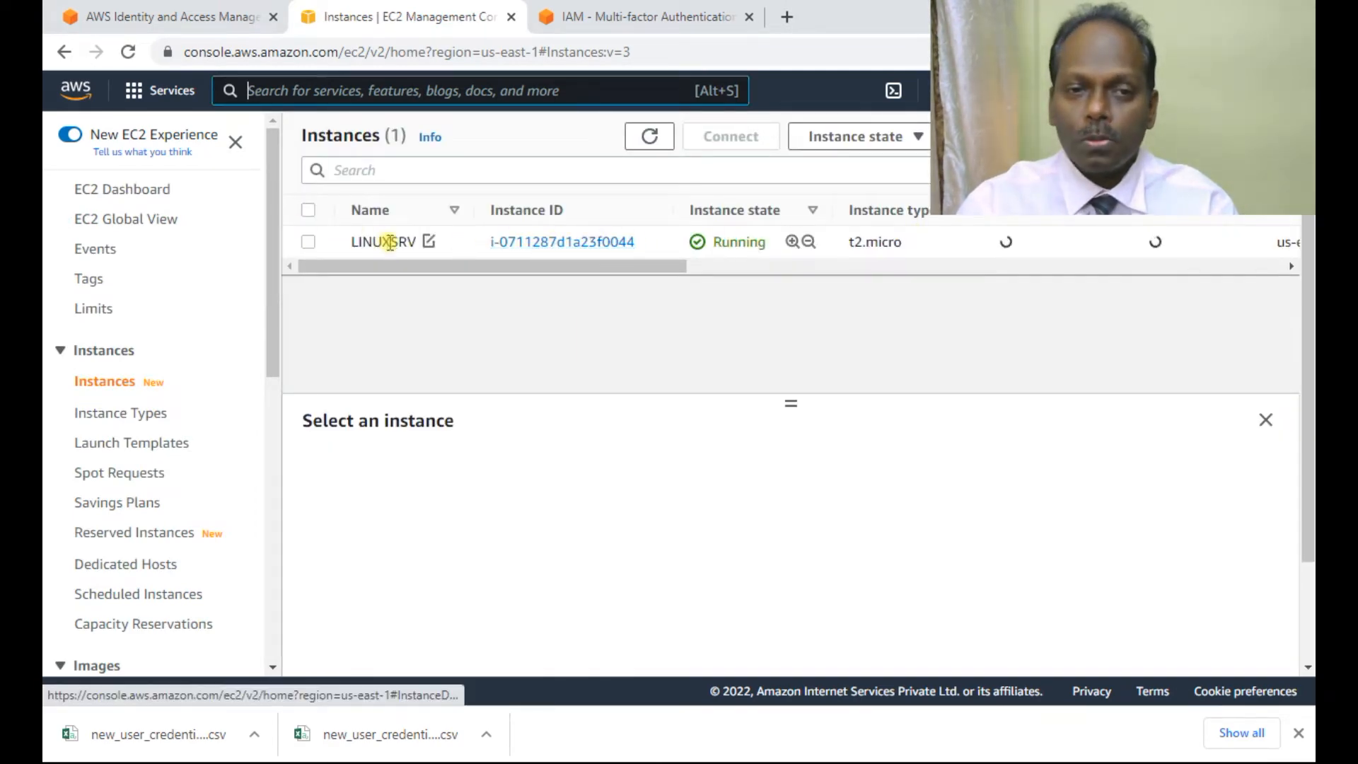
left_click(309, 243)
left_click(817, 134)
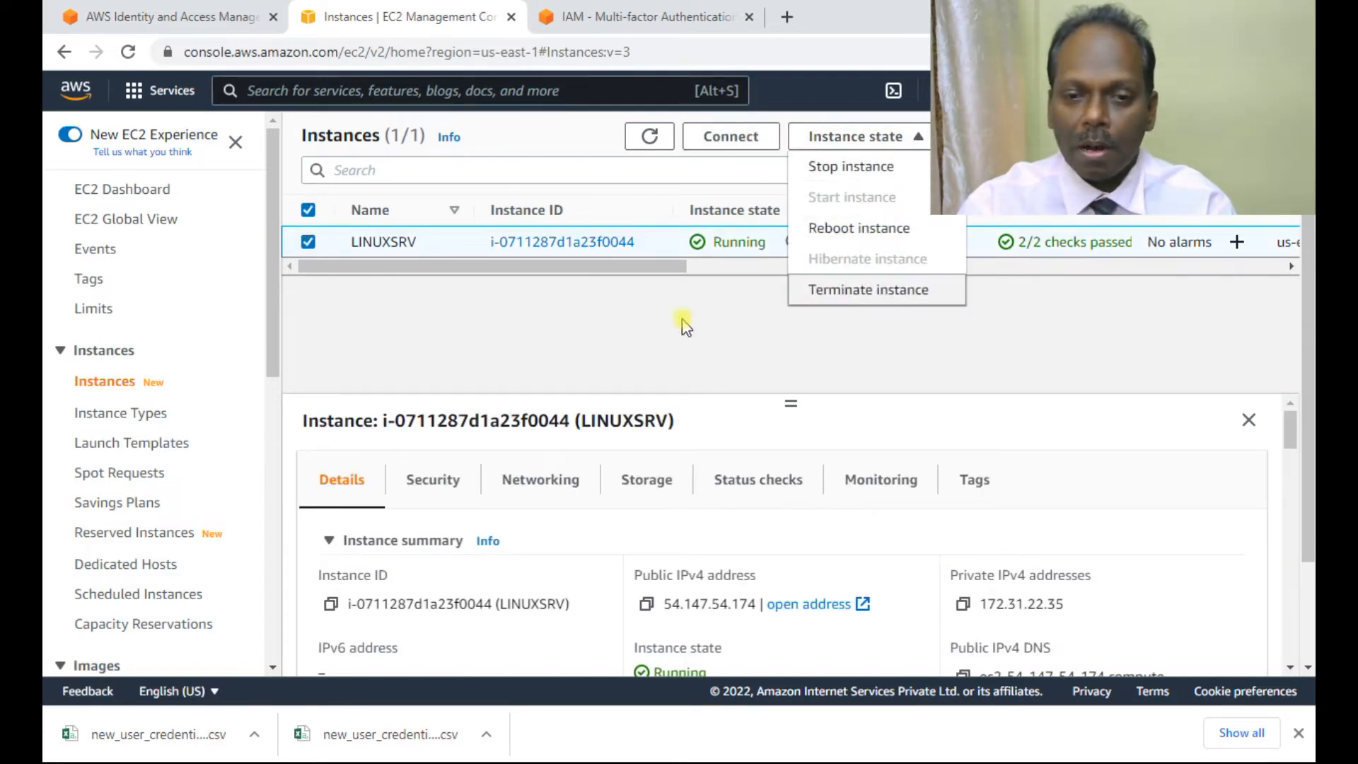
scroll(541, 594, "down", 4)
scroll(544, 596, "up", 4)
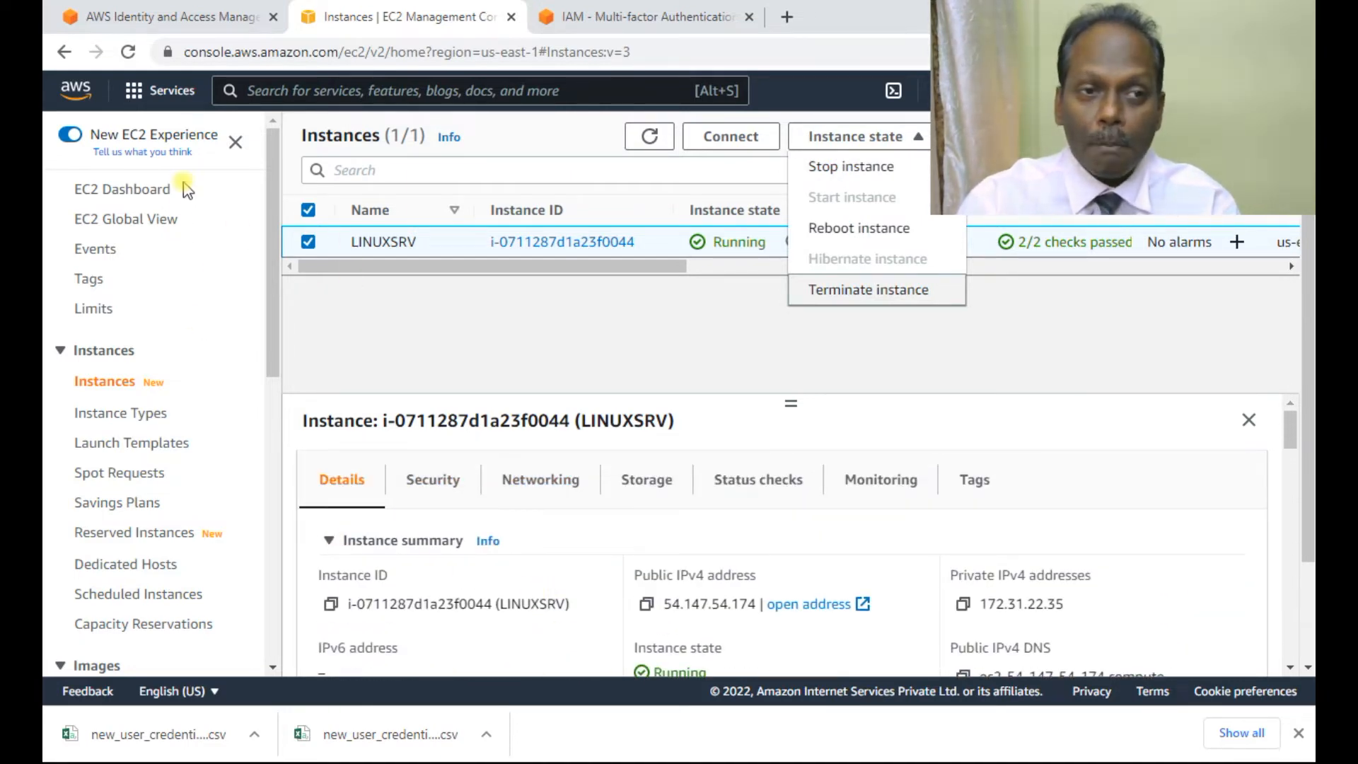
- Open the S3 service as user1 and check access to the bucket list
left_click(171, 90)
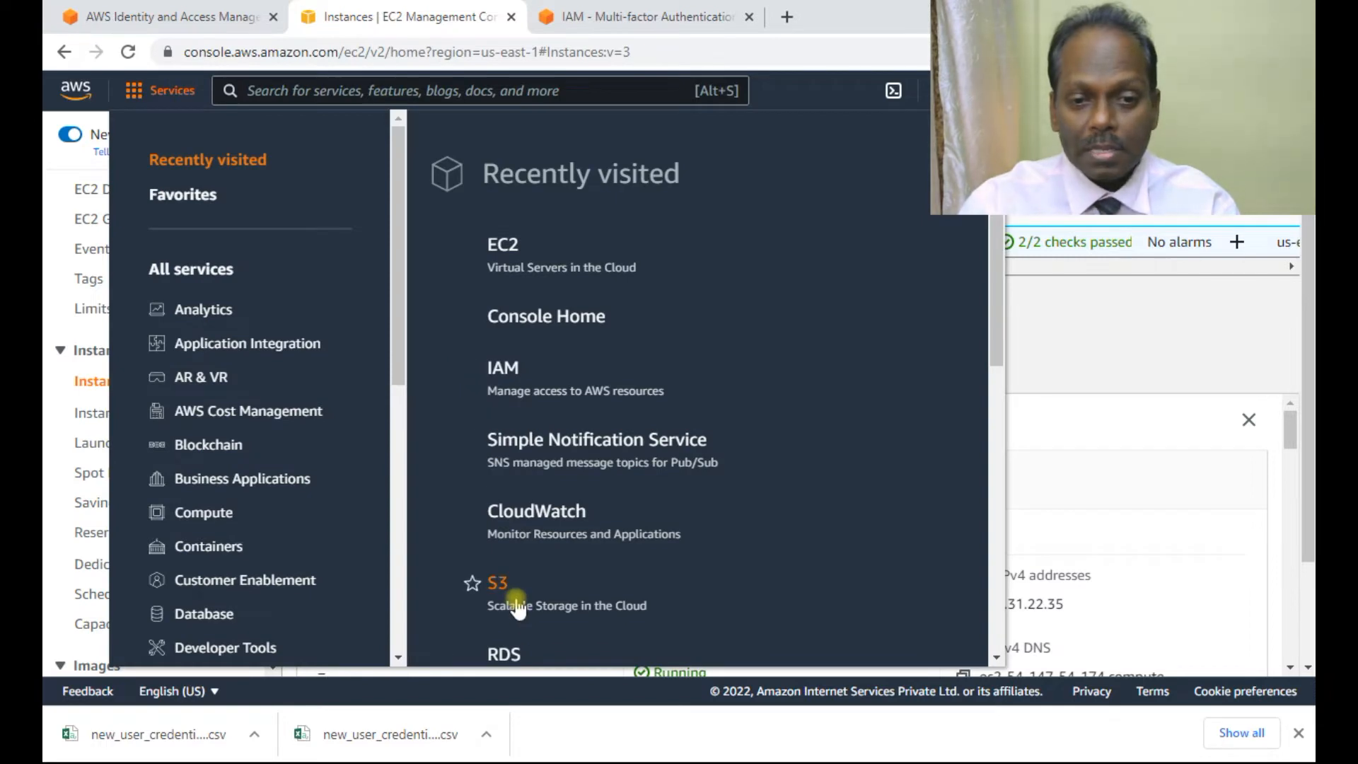
left_click(499, 583)
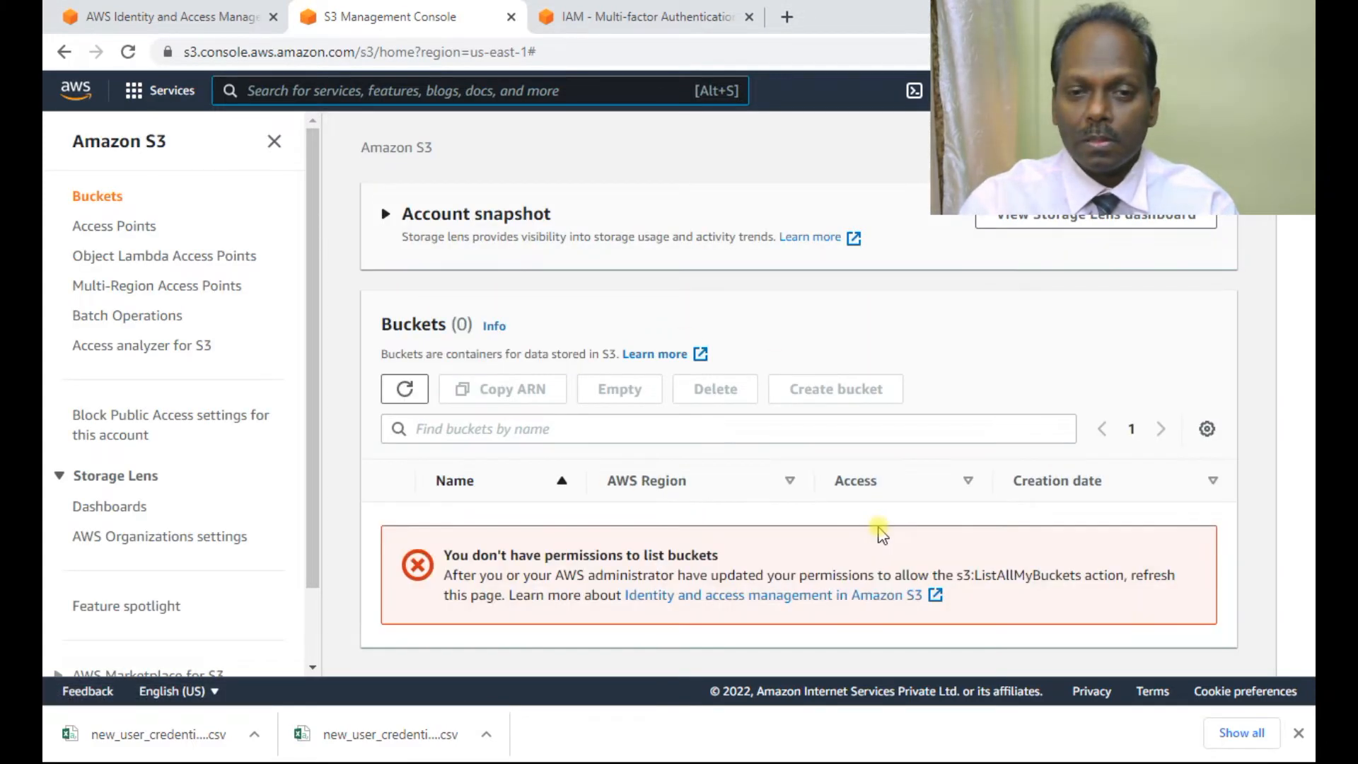
left_click_drag(458, 554, 720, 527)
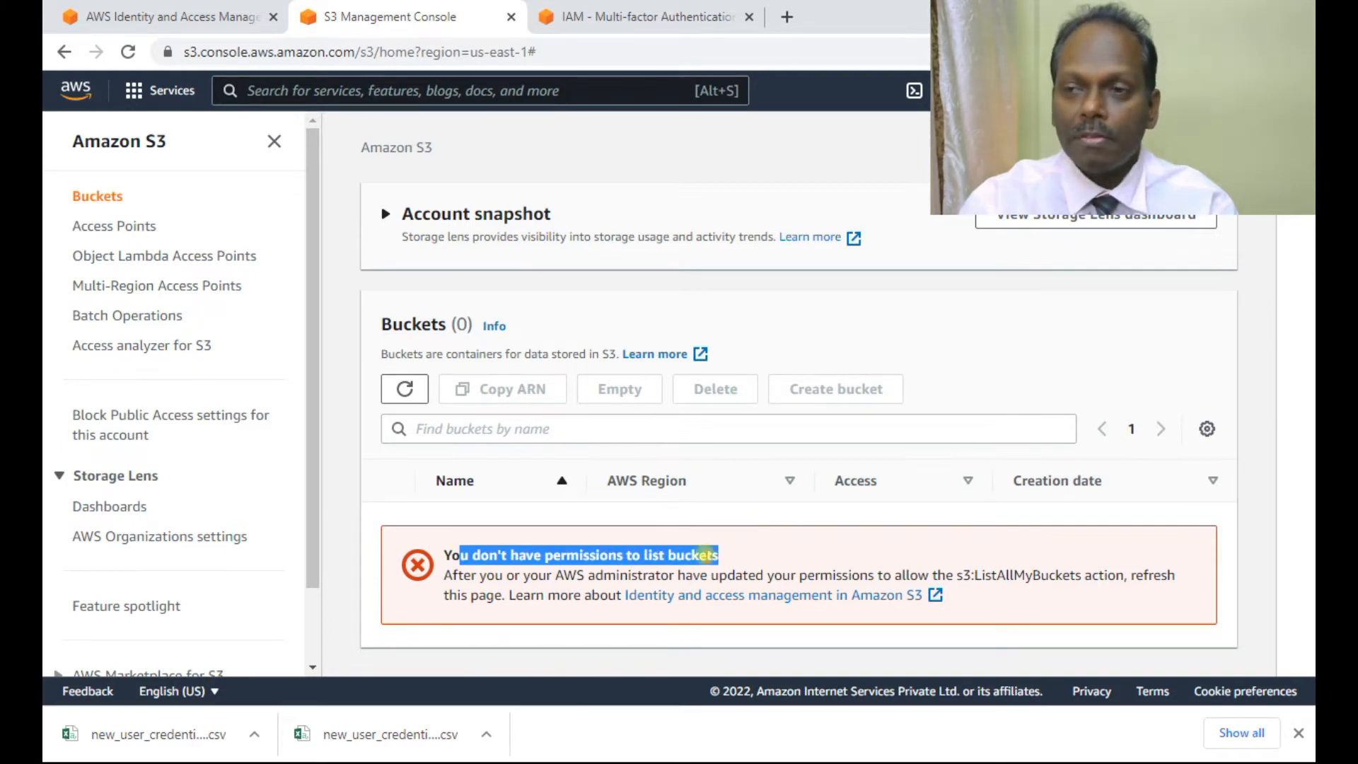
- Sign out of user1 and sign in as IAM user user2 with the account password, declining the browser's password update
left_click(1238, 91)
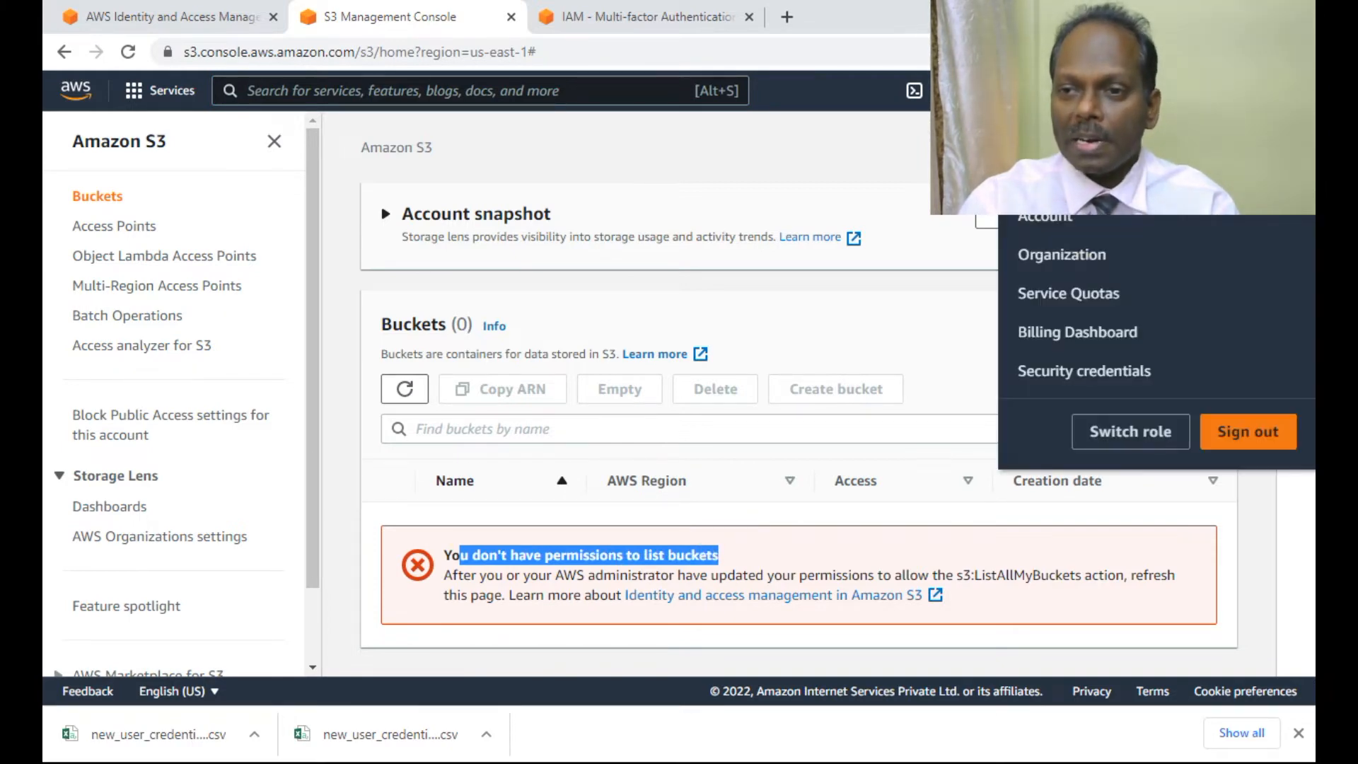
left_click(1265, 433)
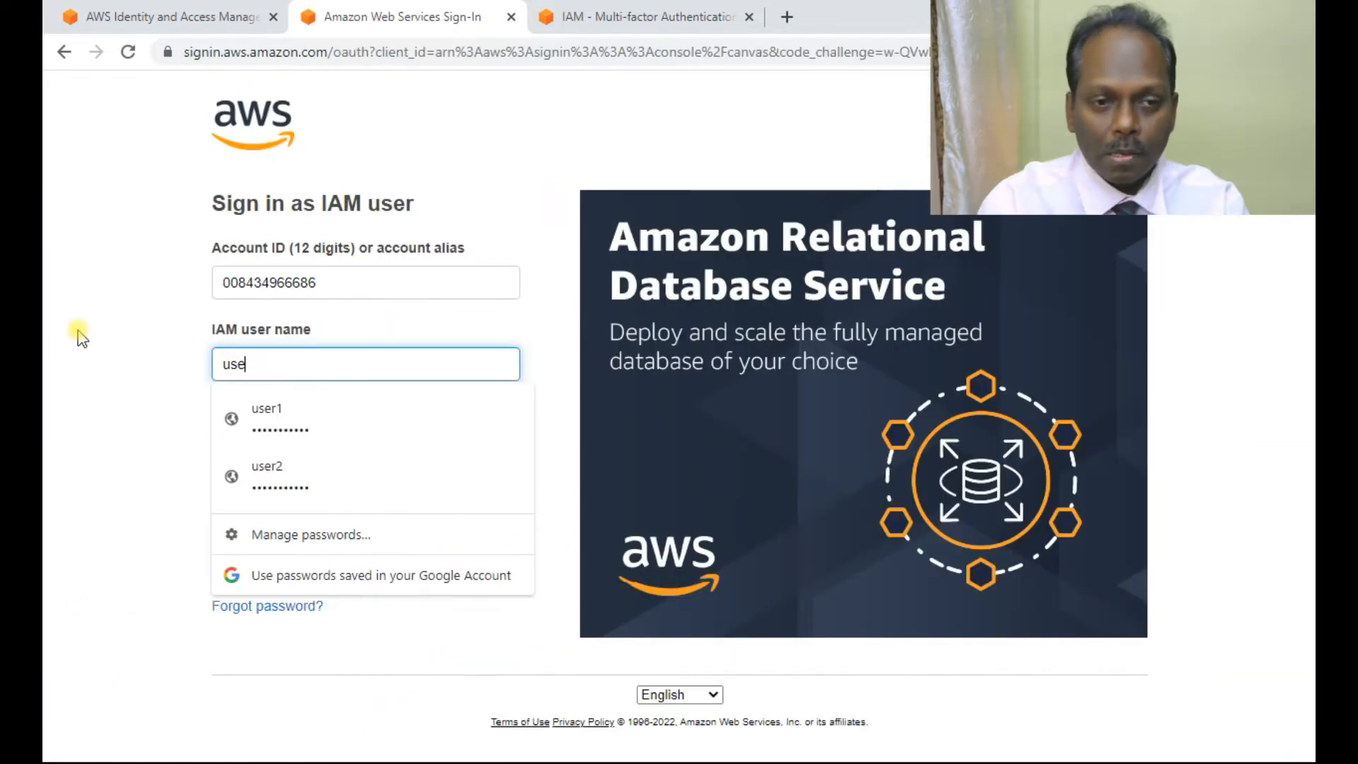
type("r2")
key("Tab")
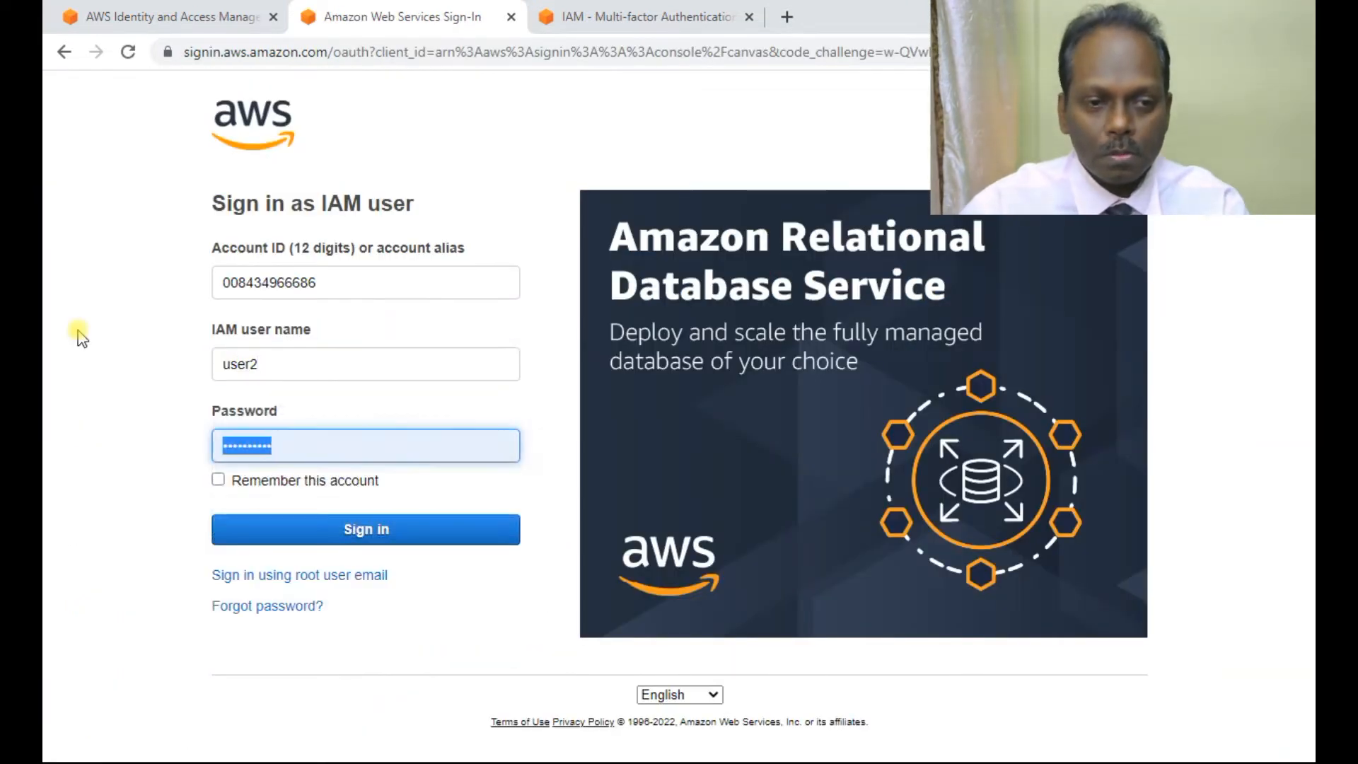
key("Return")
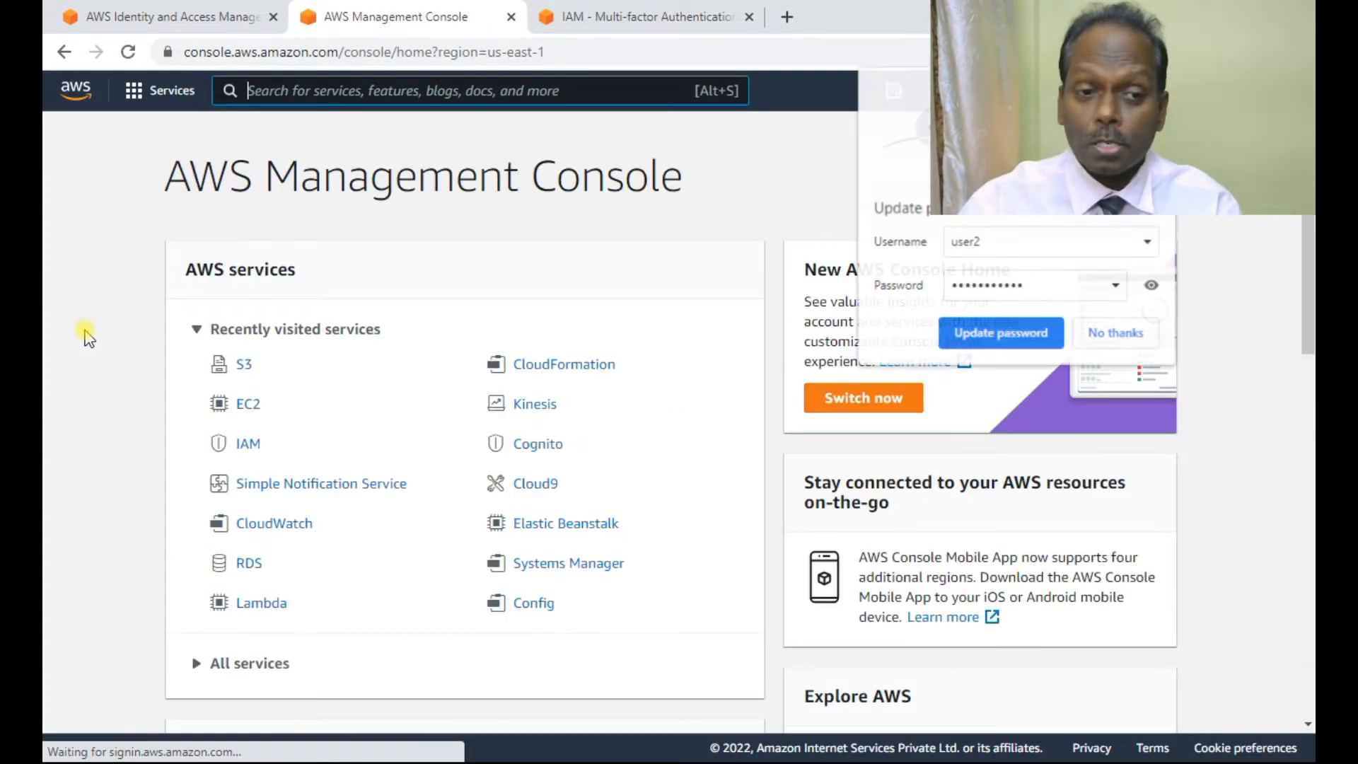
left_click(1131, 334)
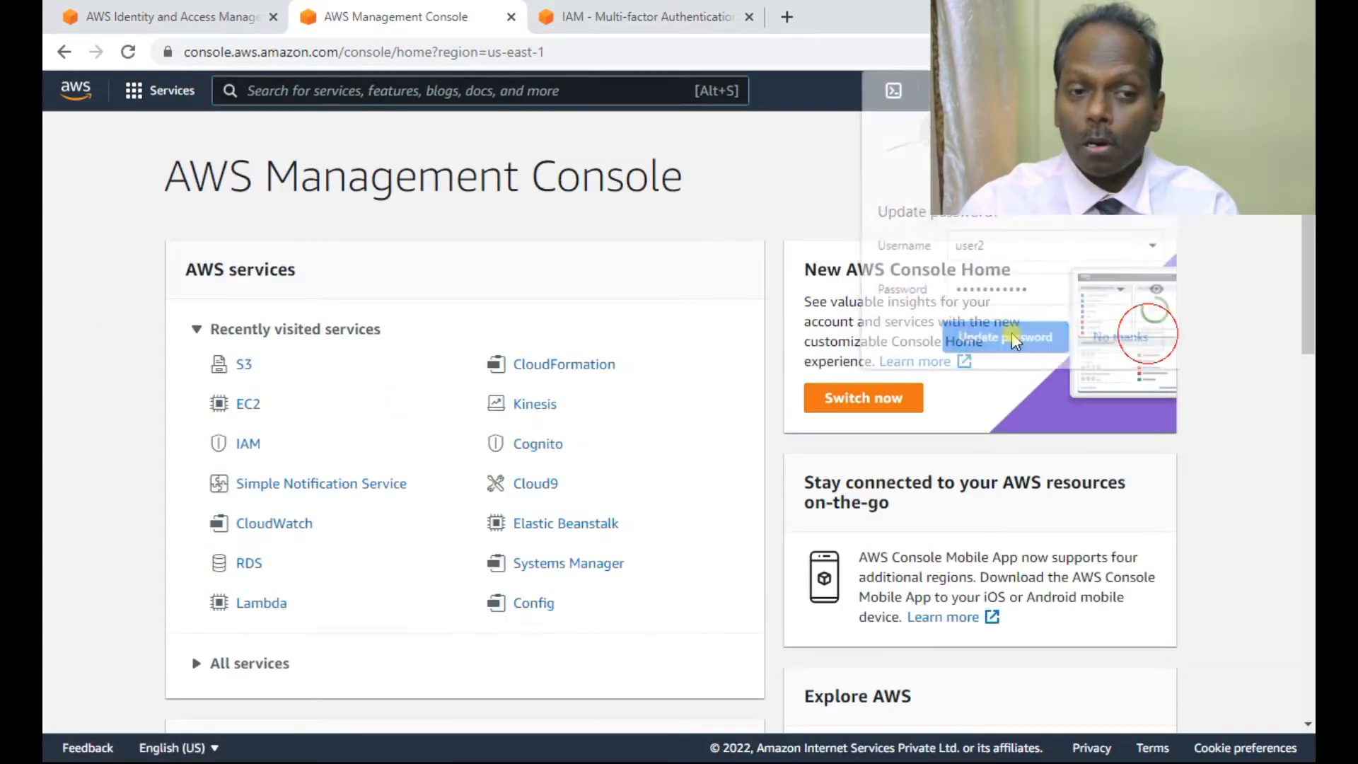
- Open S3 as user2 and create a bucket named anandketh1 in US East (N. Virginia) with the default settings
left_click(244, 364)
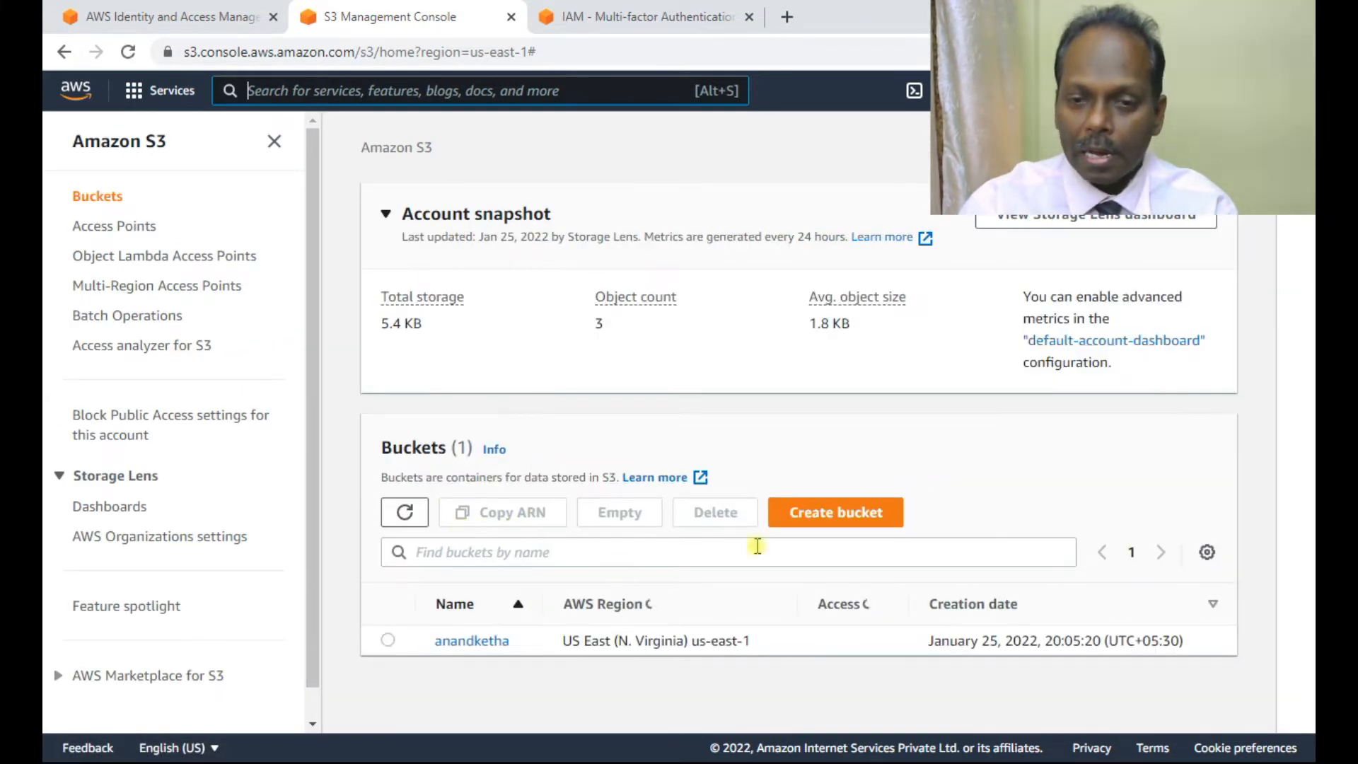
left_click(858, 521)
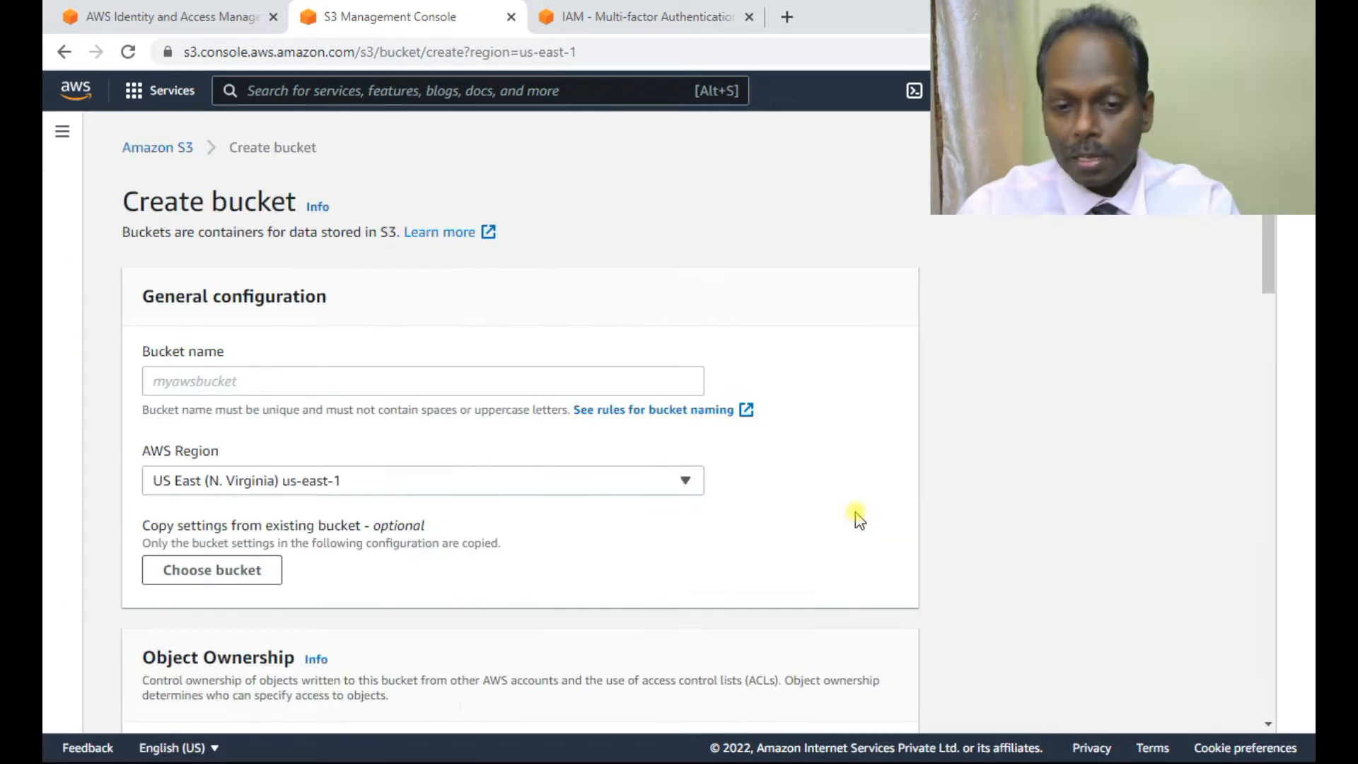
left_click(517, 383)
type("anandketha")
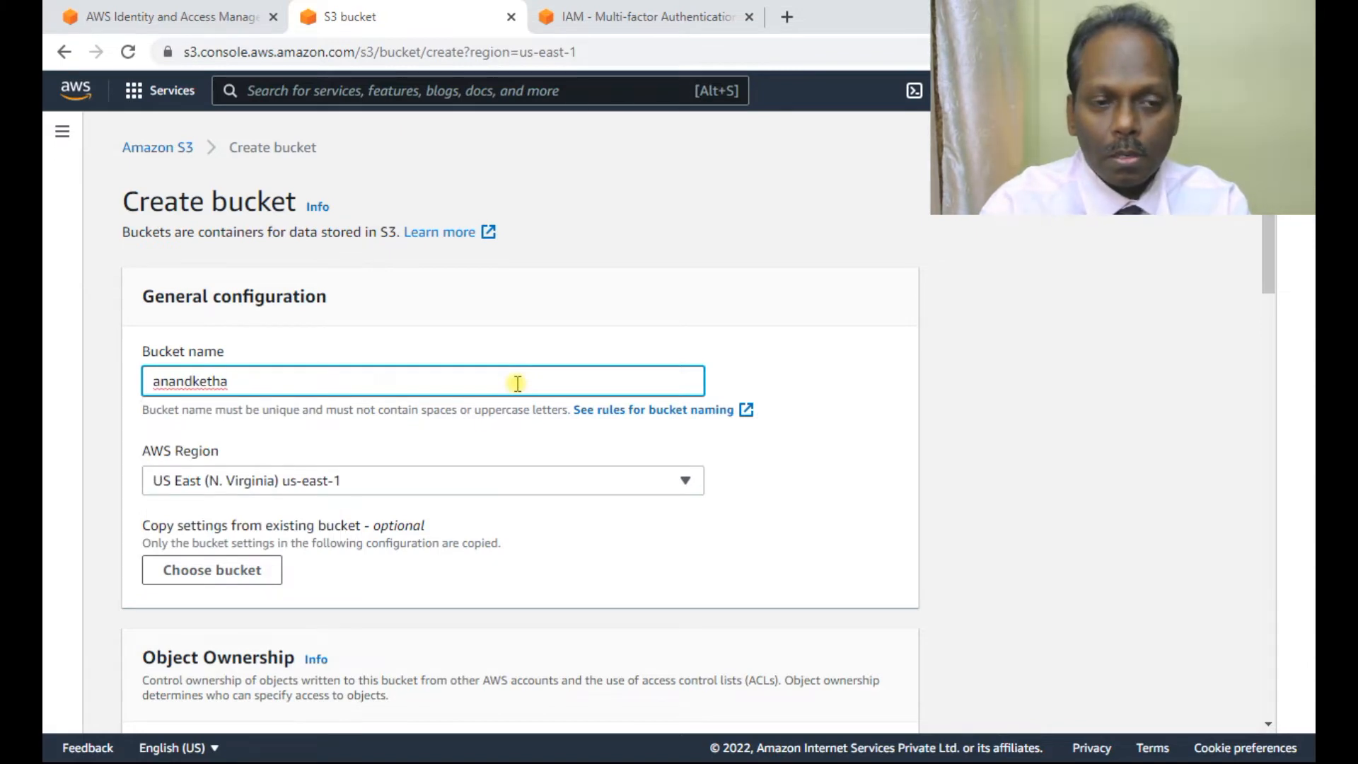
scroll(487, 510, "down", 10)
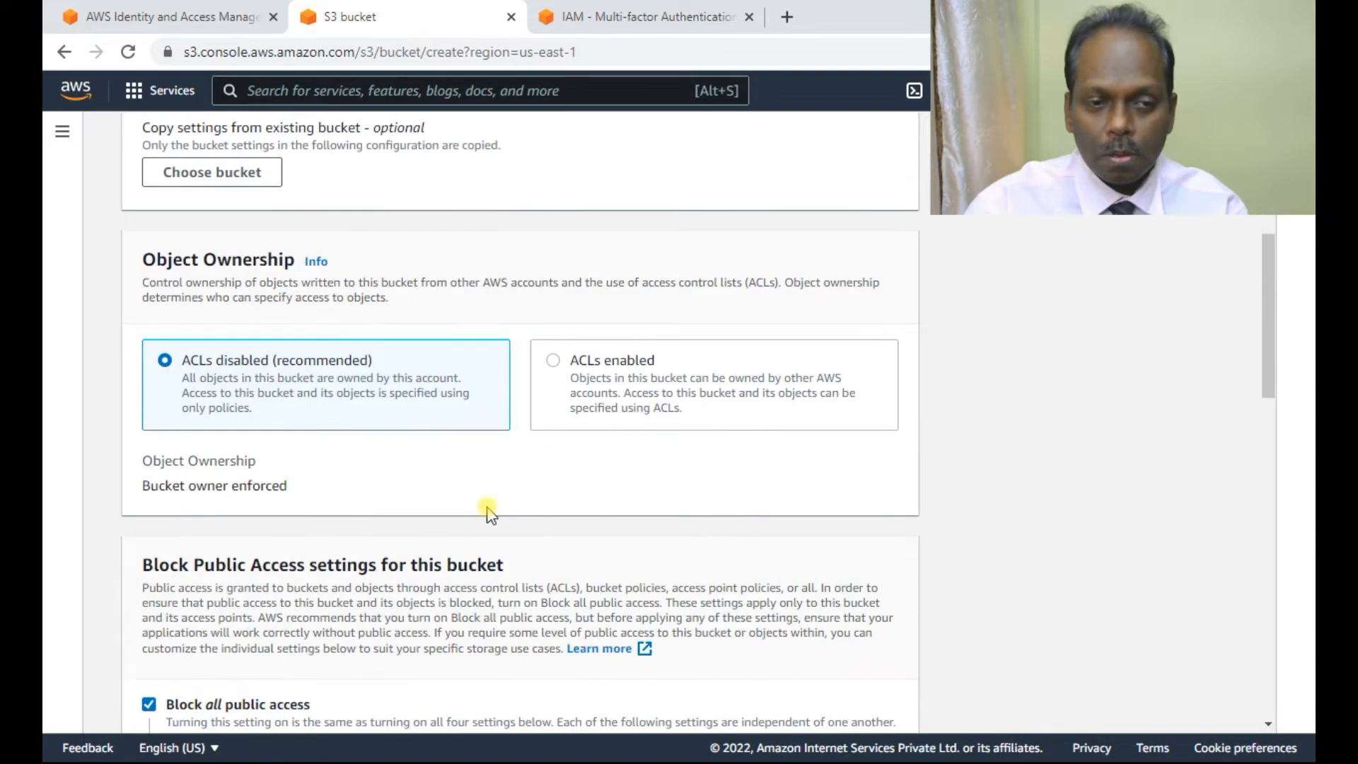
scroll(488, 513, "up", 5)
scroll(488, 512, "down", 13)
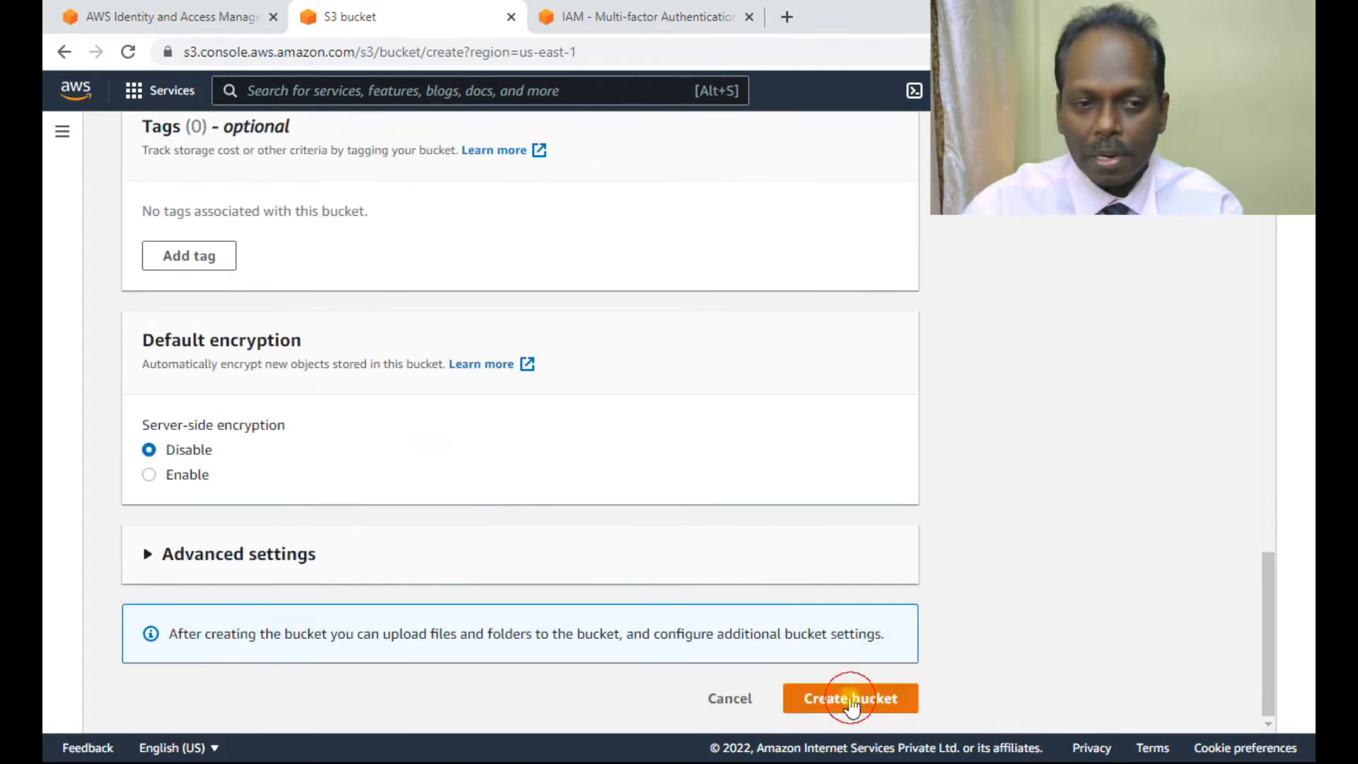
left_click(851, 700)
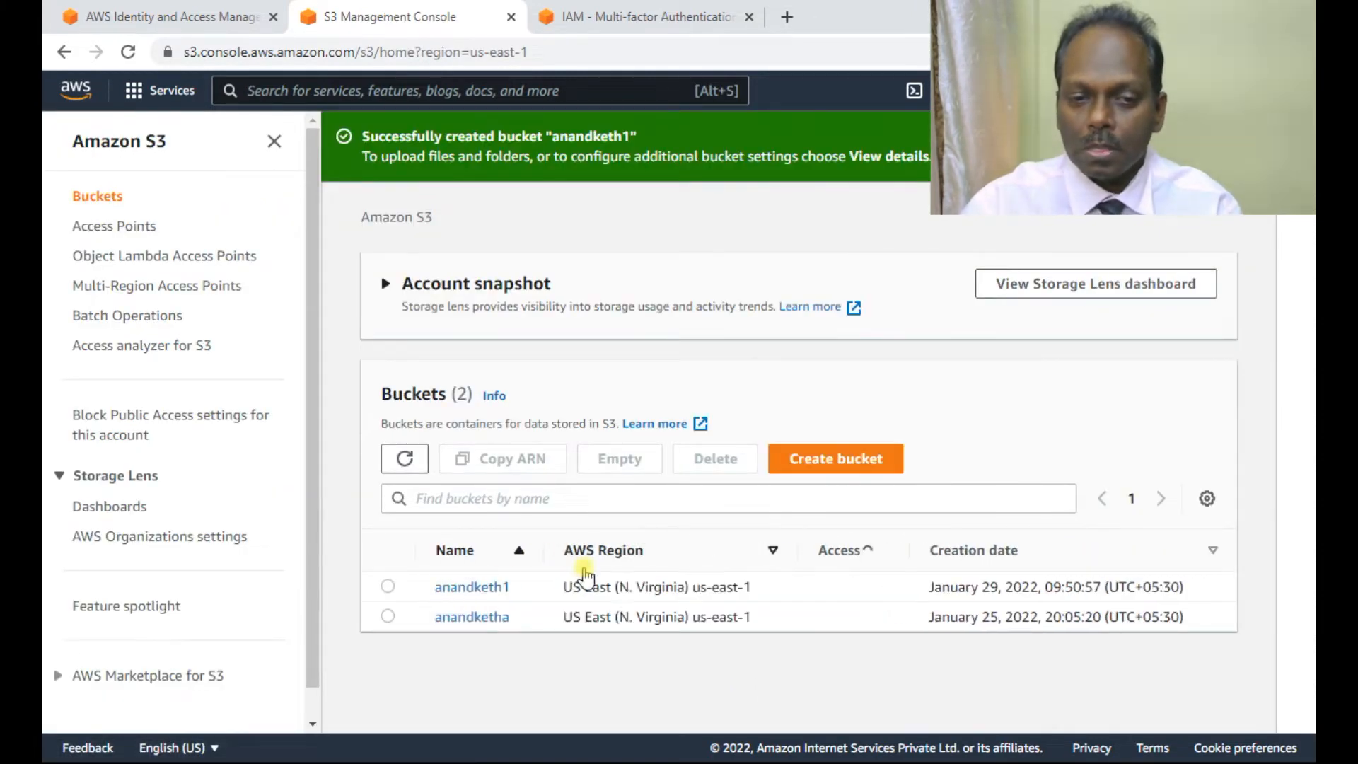
- Open the EC2 instances as user2 and check whether this user has access to them
left_click(167, 90)
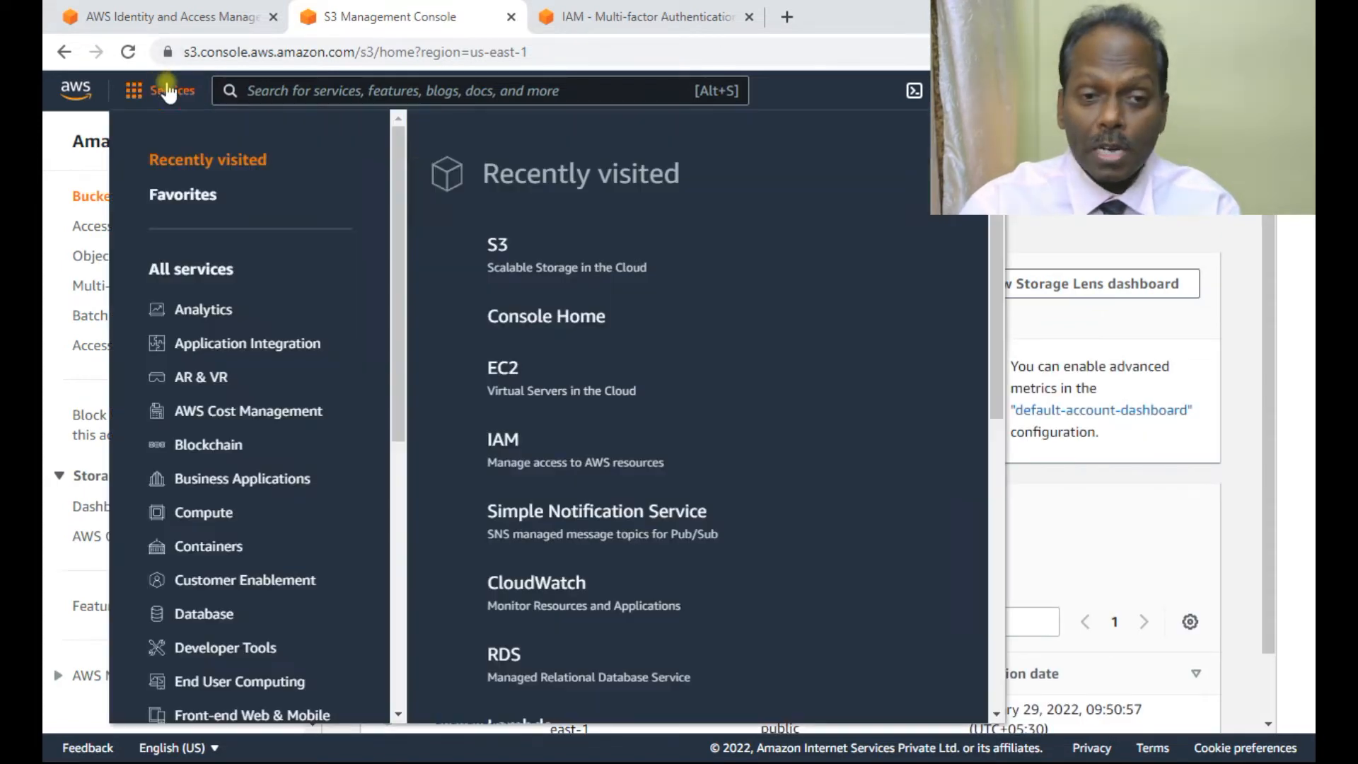
left_click(511, 371)
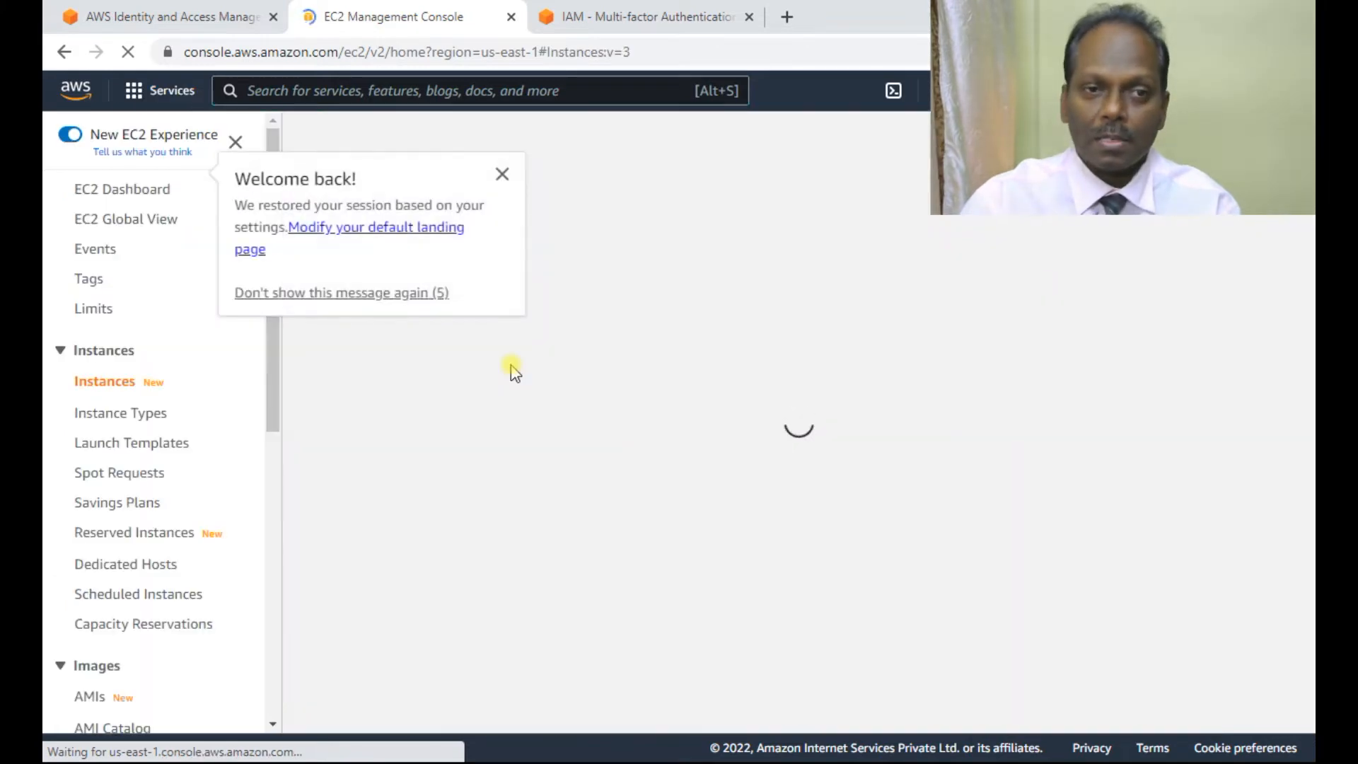
left_click_drag(659, 249, 966, 249)
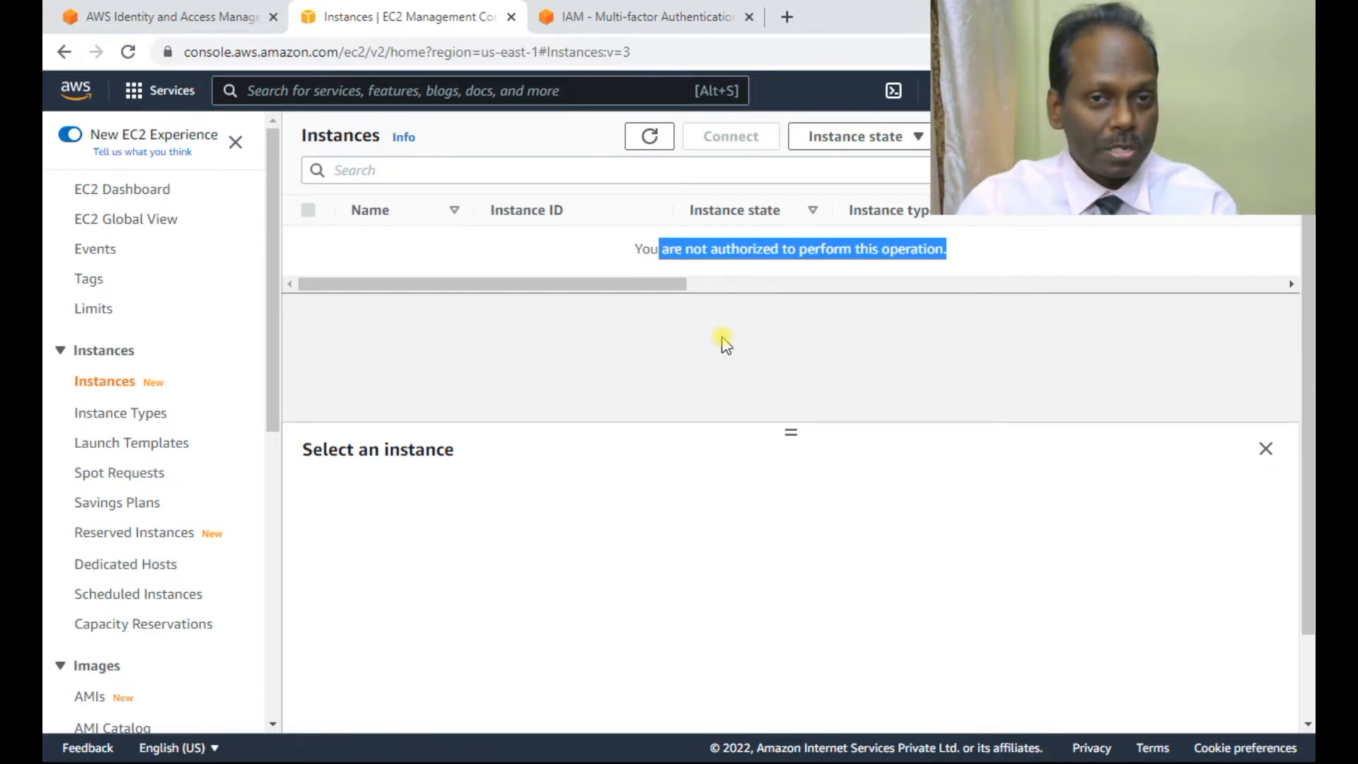
- Switch to the IAM notes in Notepad, review the Task 2 heading on creating and mapping a role, and return to the browser
key("alt+Tab")
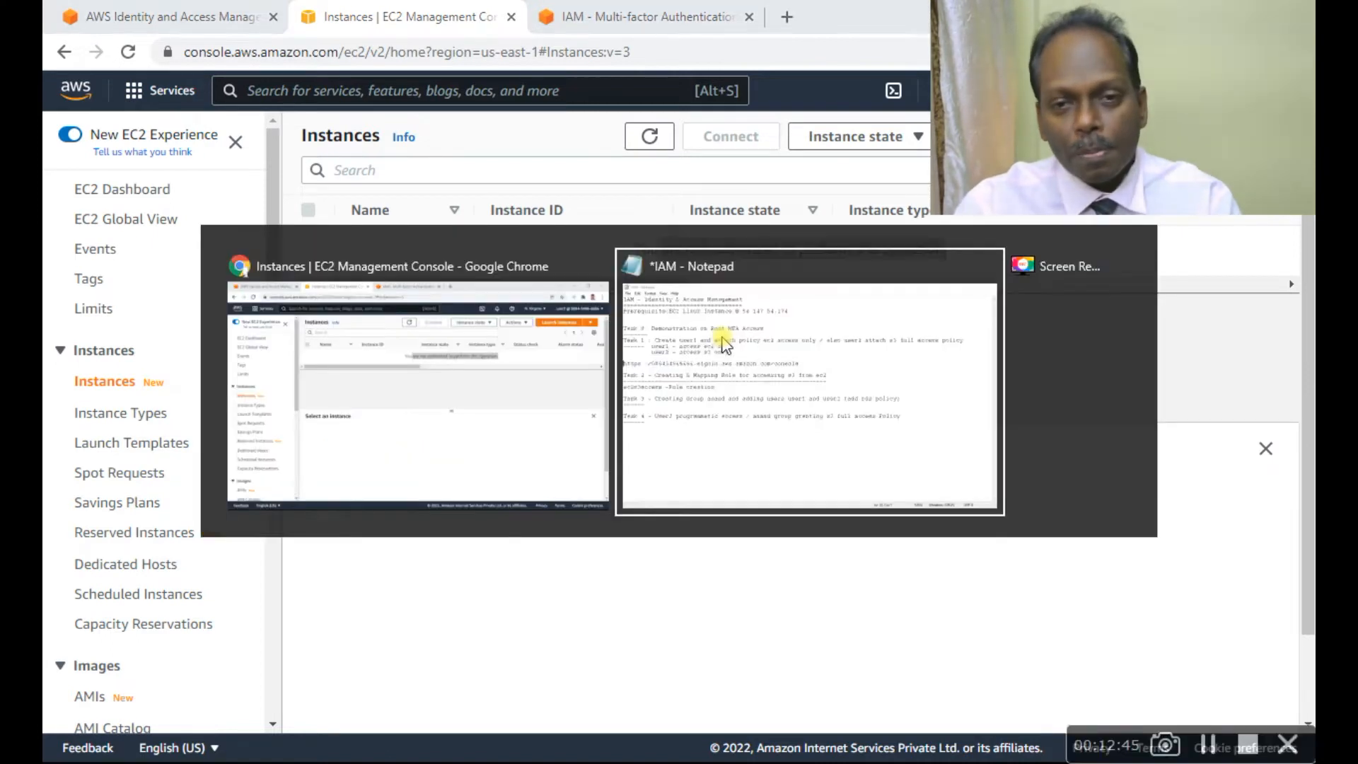
key("alt+Tab")
key("alt+Tab")
key("alt+Tab")
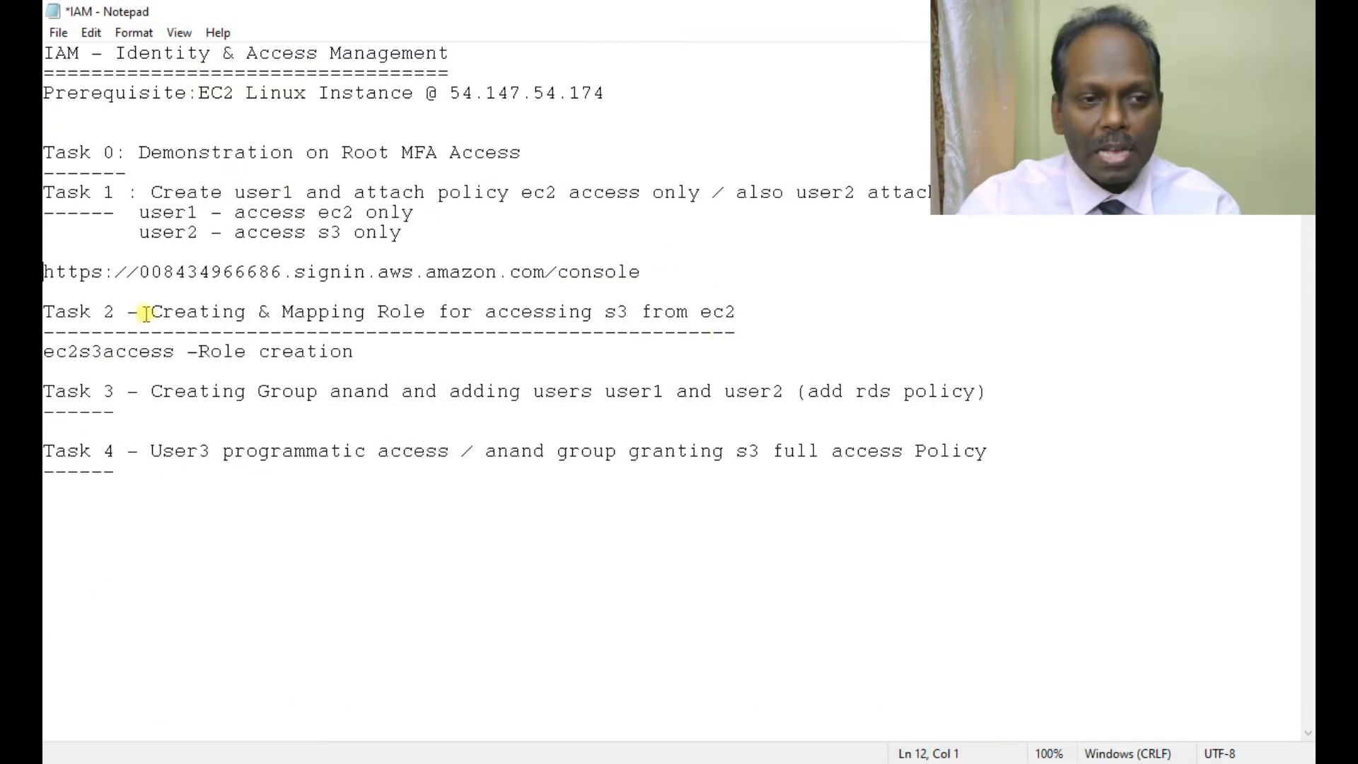
left_click_drag(136, 311, 735, 311)
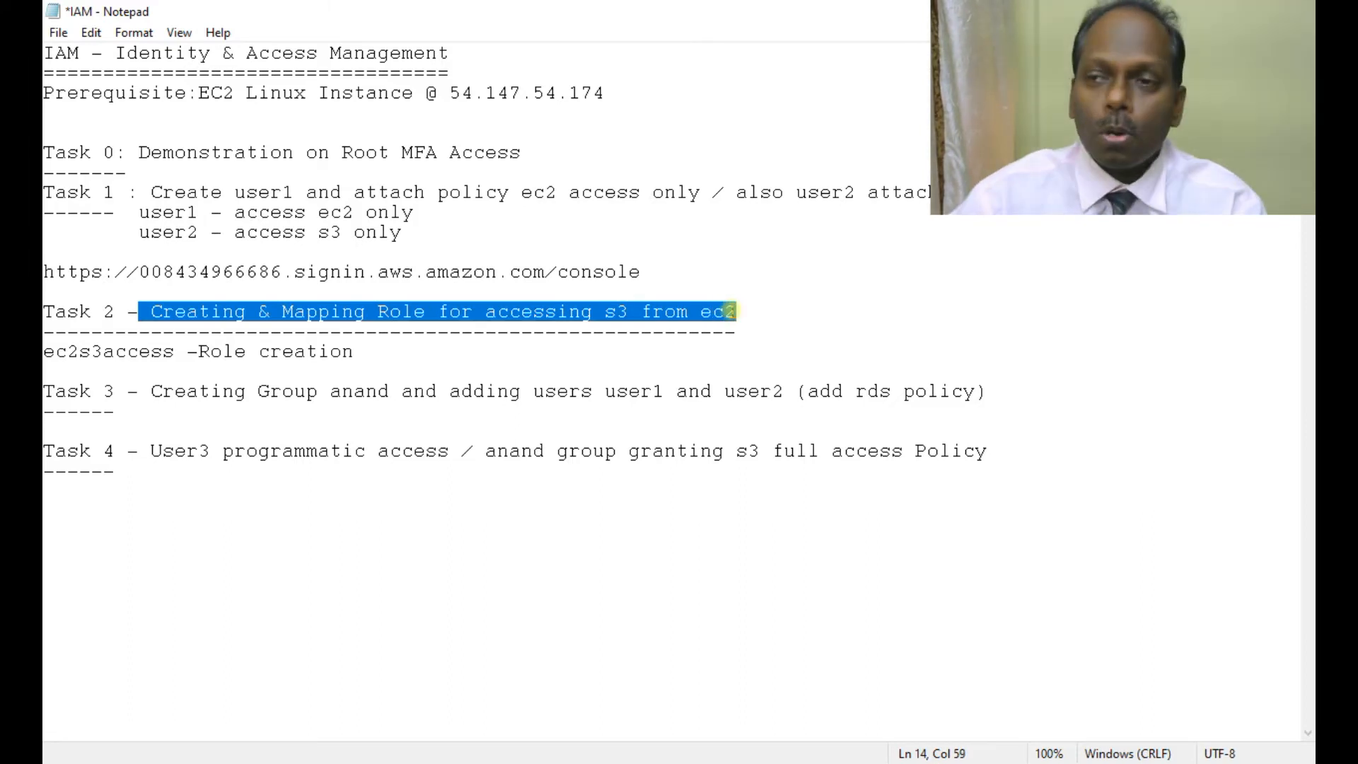
left_click(427, 212)
key("alt+Tab")
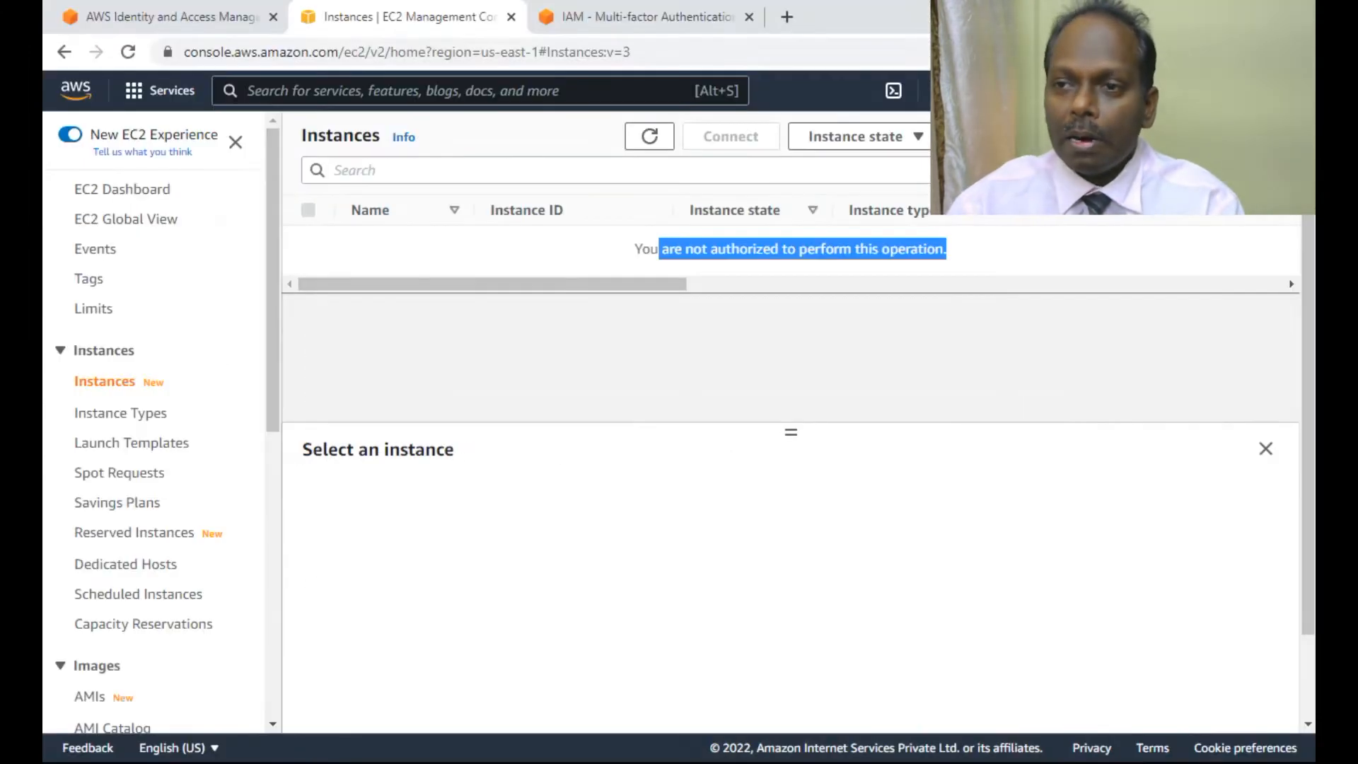
- Sign out of user2 and sign in as the root user with the root email and account password
left_click(1206, 91)
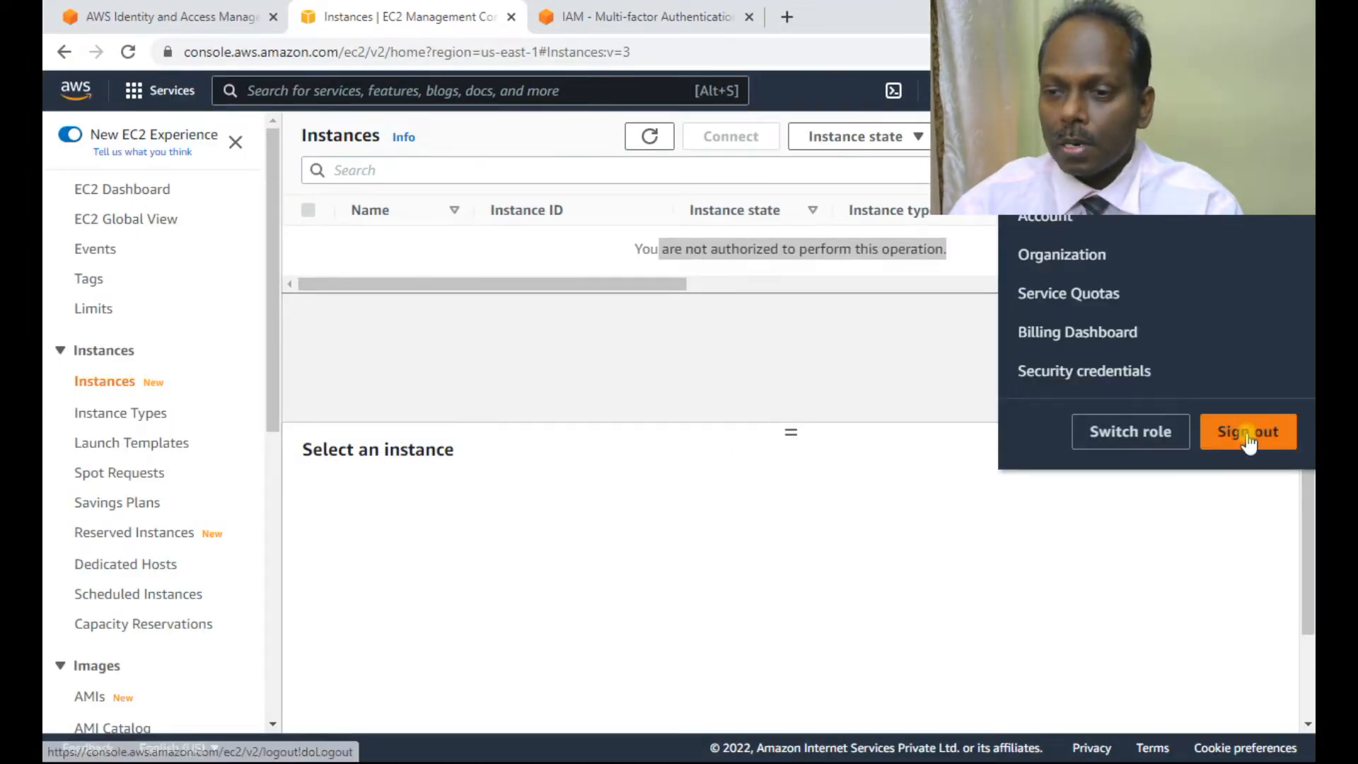
left_click(1248, 433)
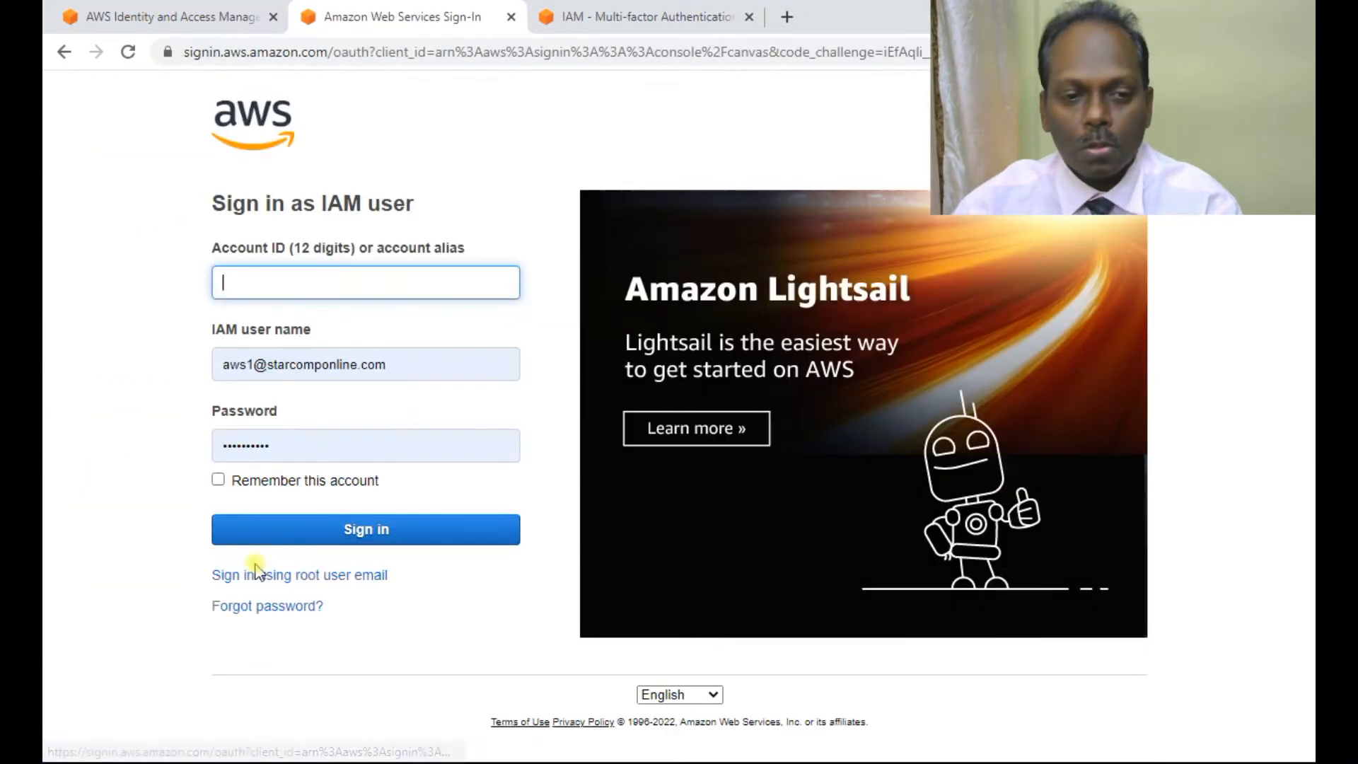
left_click(346, 576)
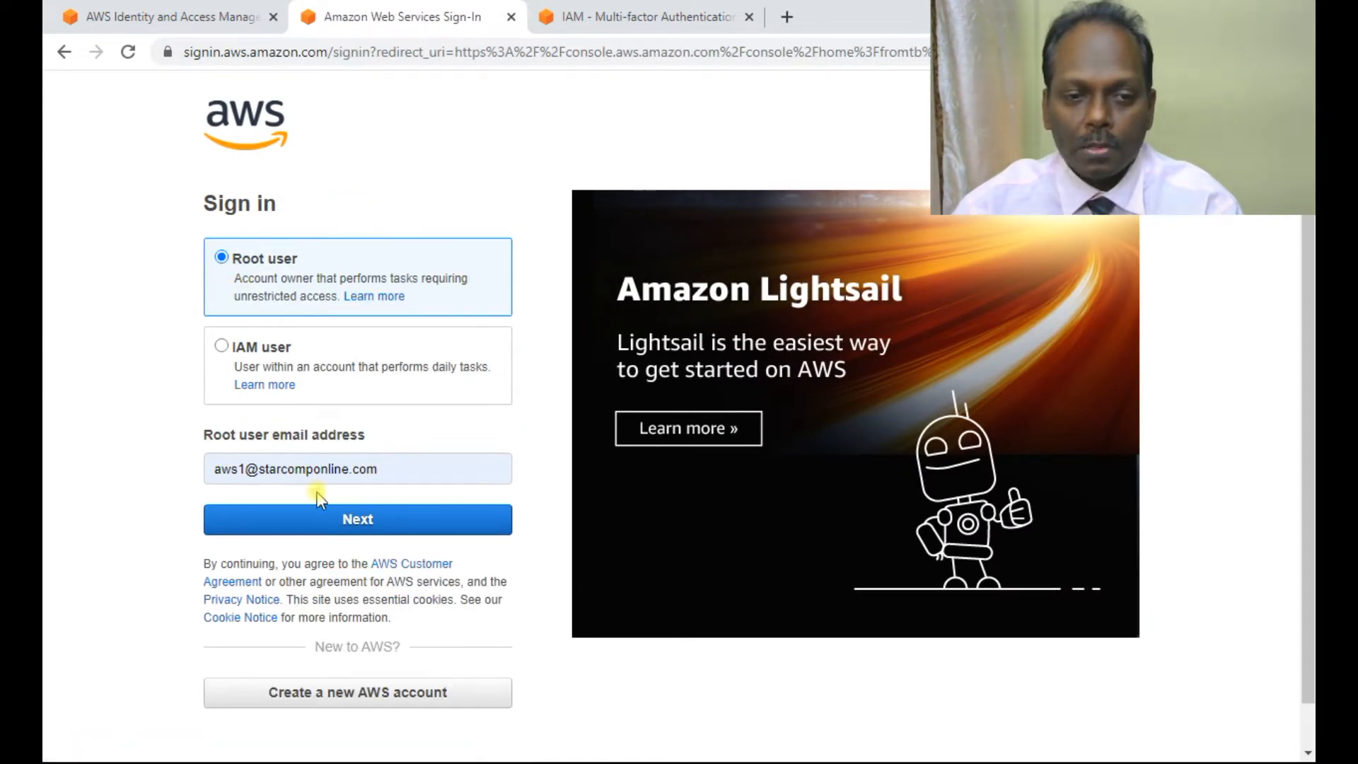
left_click(339, 512)
type("*********")
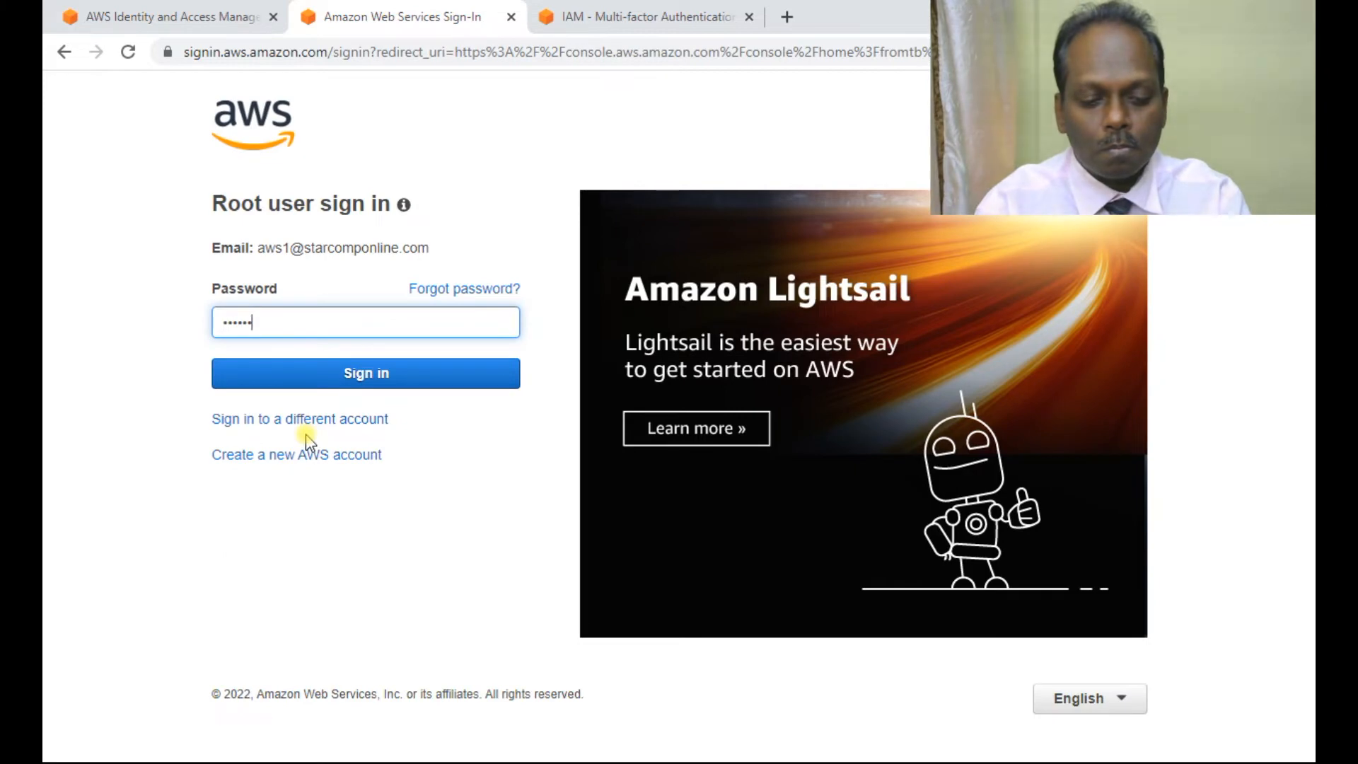
key("Return")
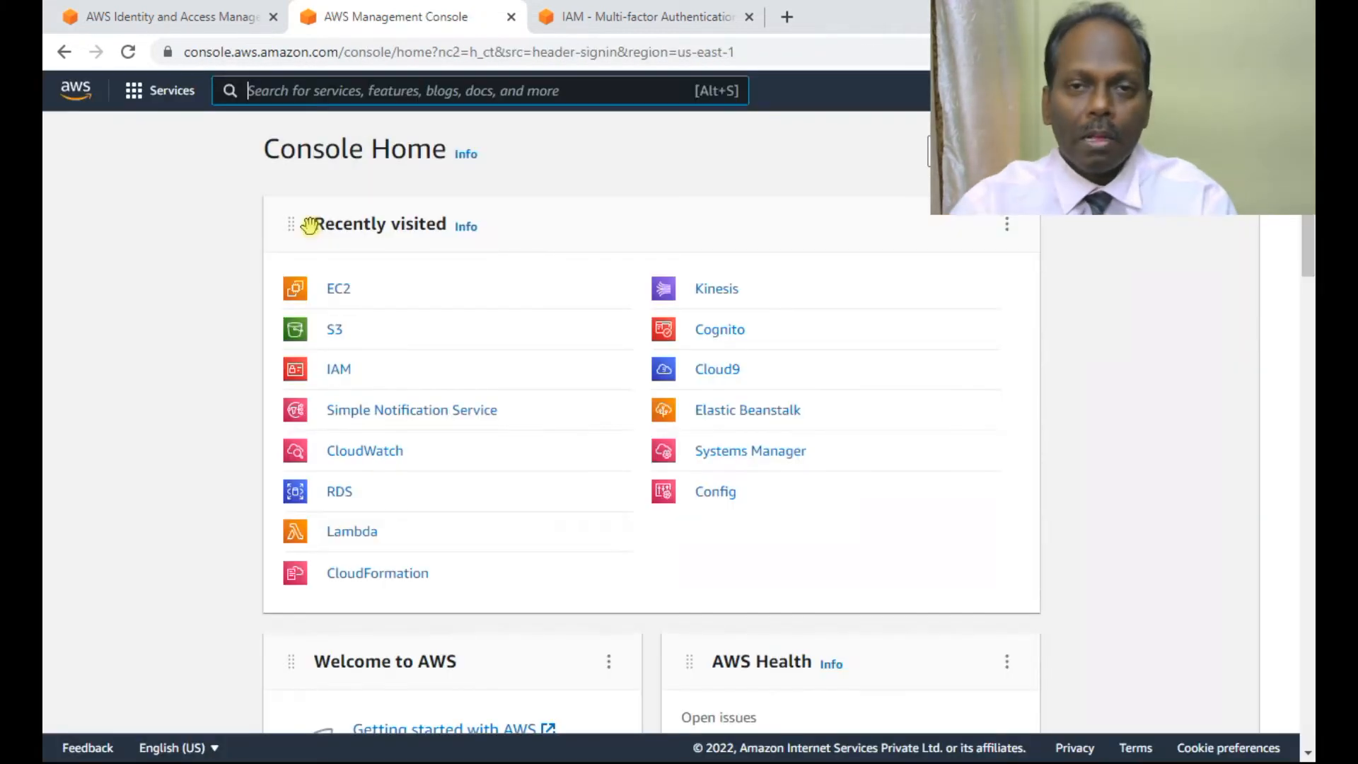
- Open the IAM dashboard as root and duplicate its browser tab
left_click(338, 382)
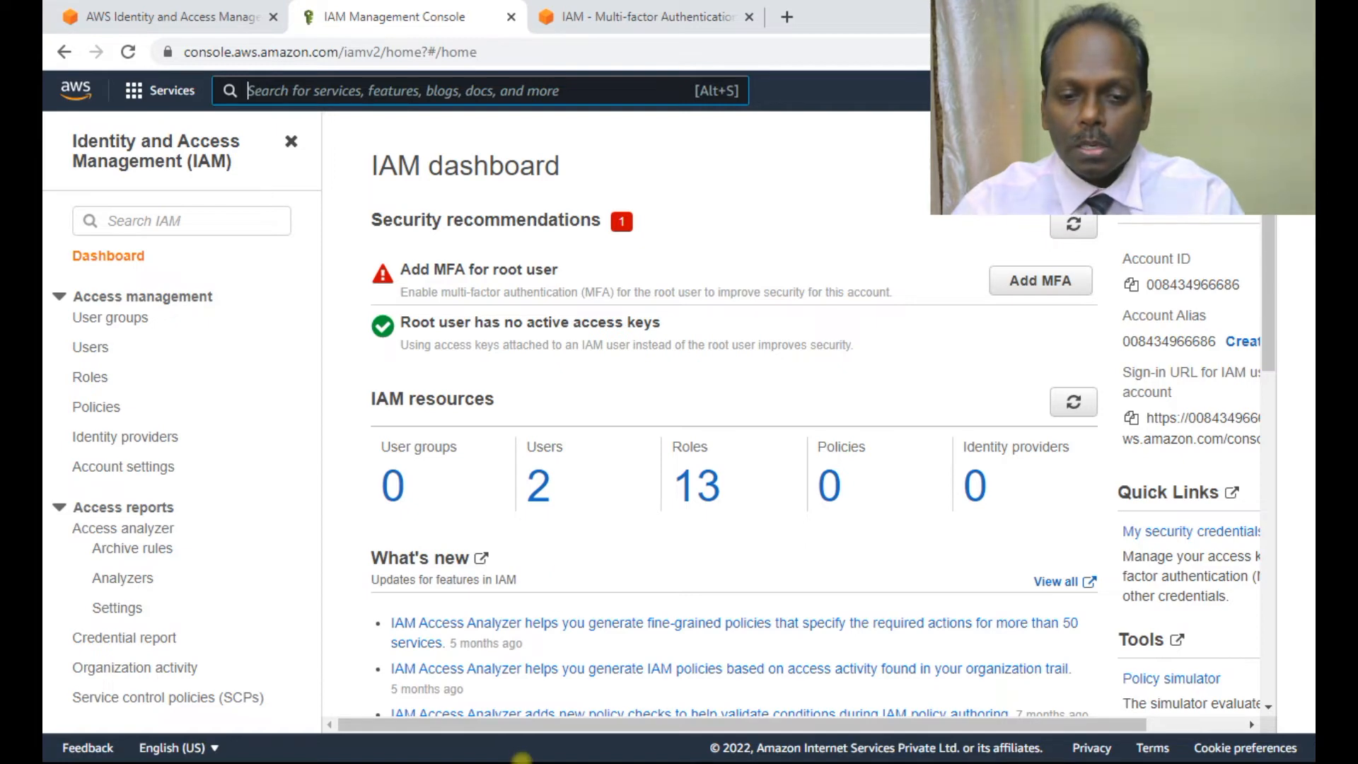
right_click(406, 16)
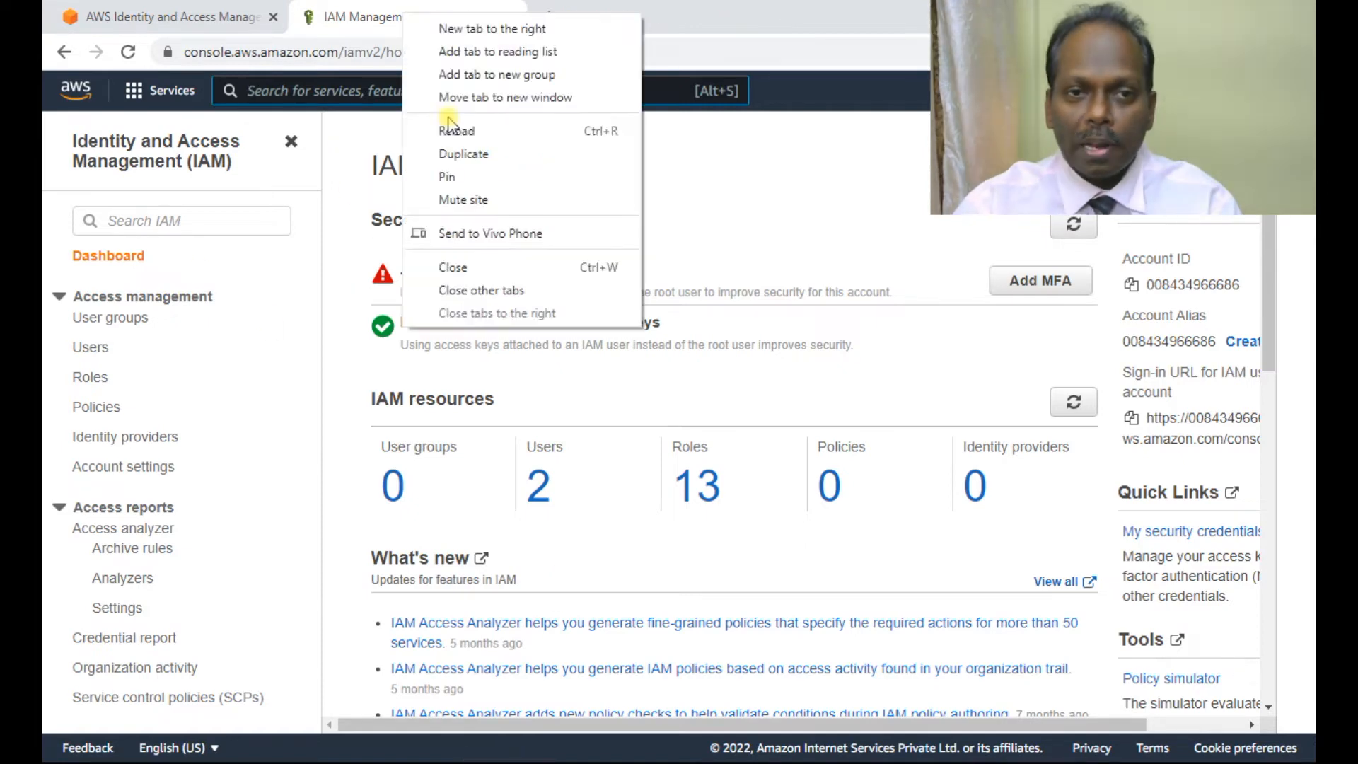
left_click(459, 155)
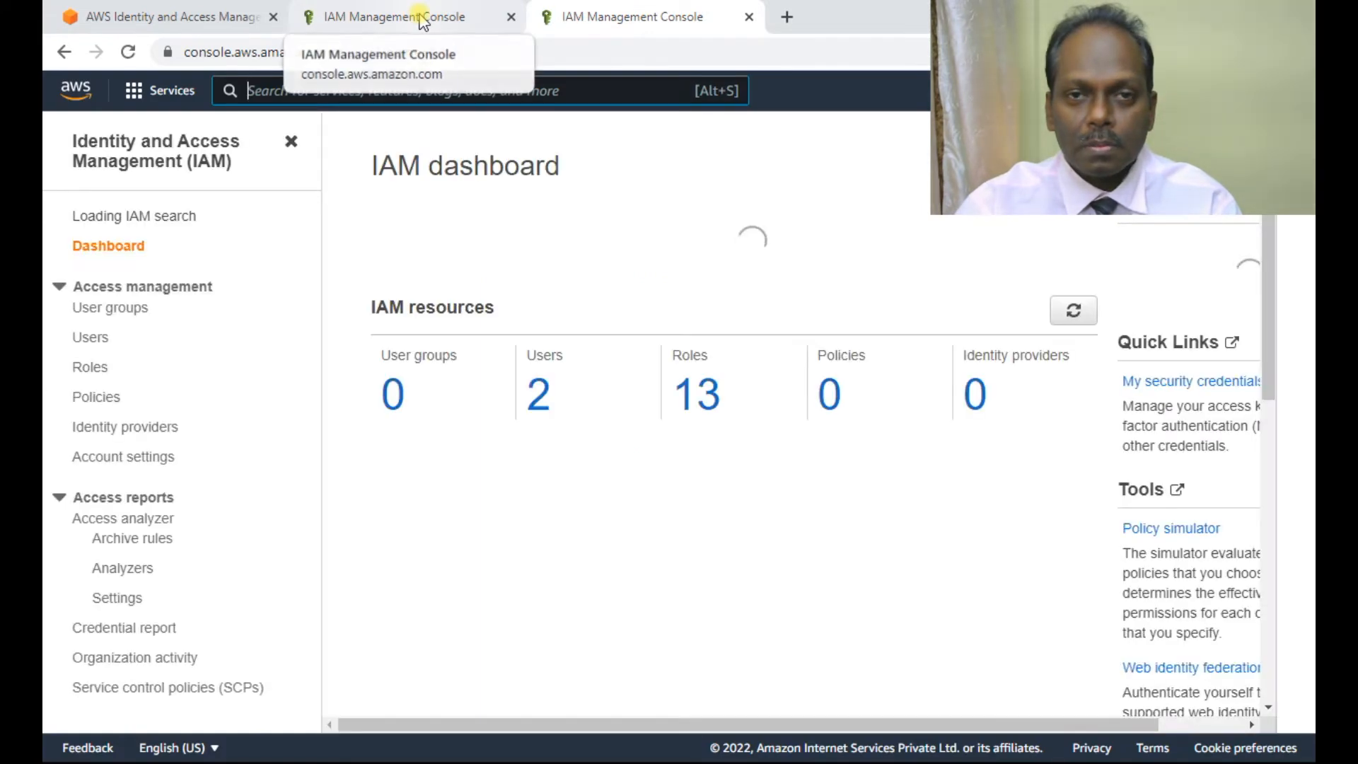
- Open the EC2 instances in the duplicated tab, select LINUXSRV and copy its public IPv4 address
left_click(172, 92)
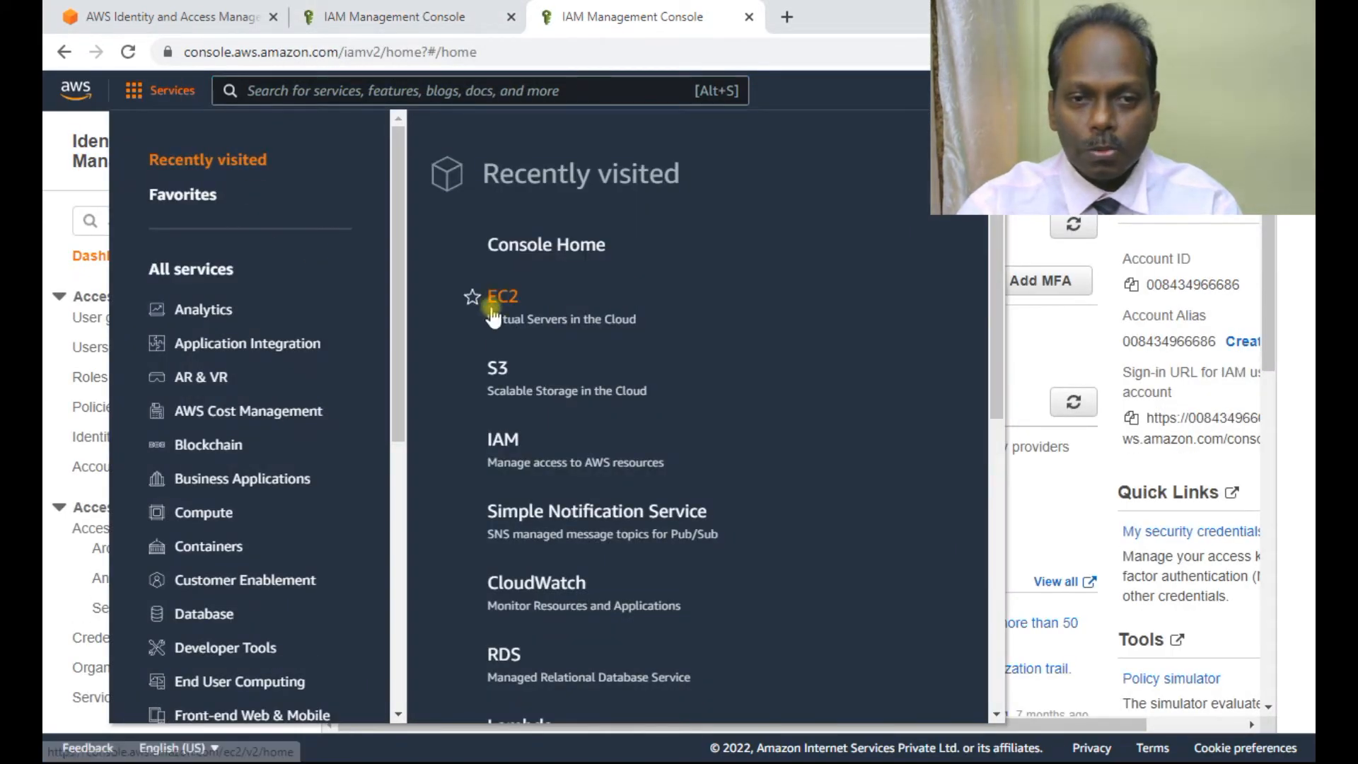
left_click(500, 295)
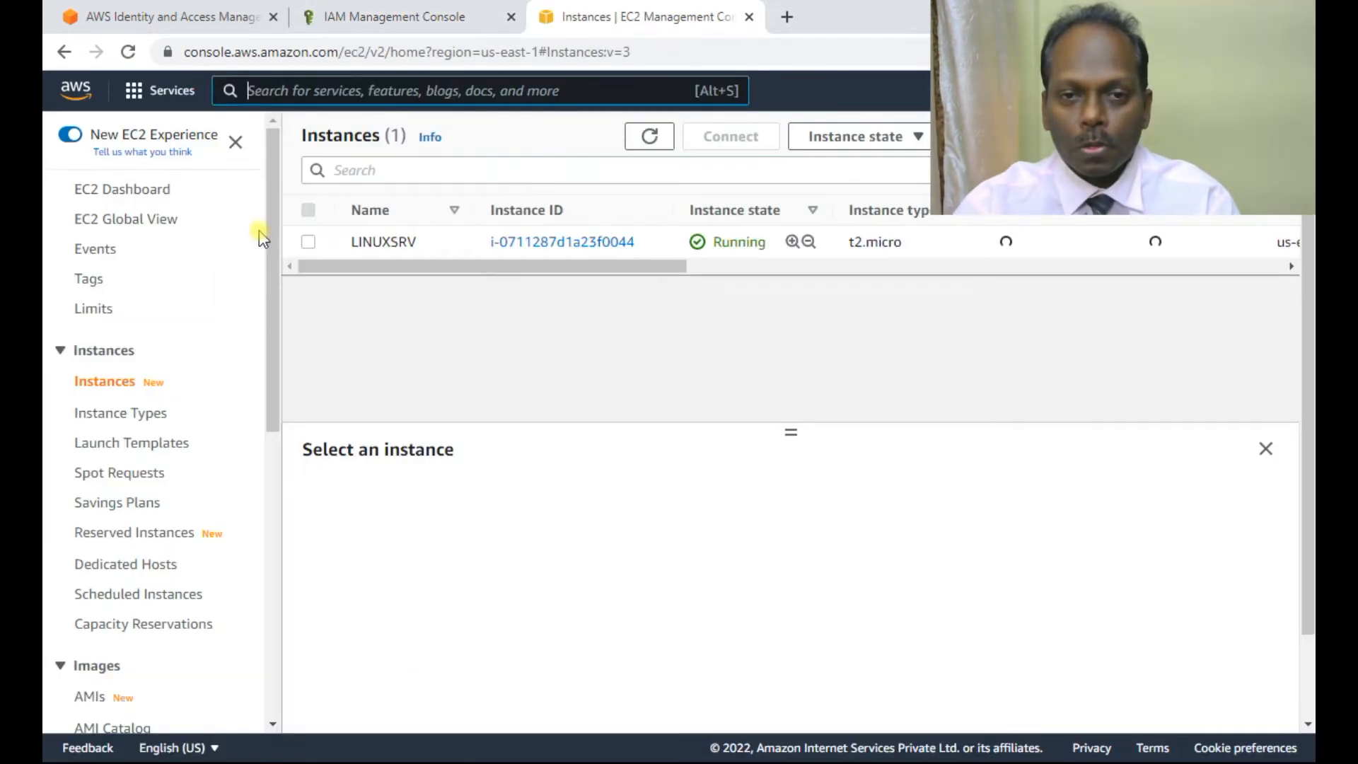
left_click(308, 242)
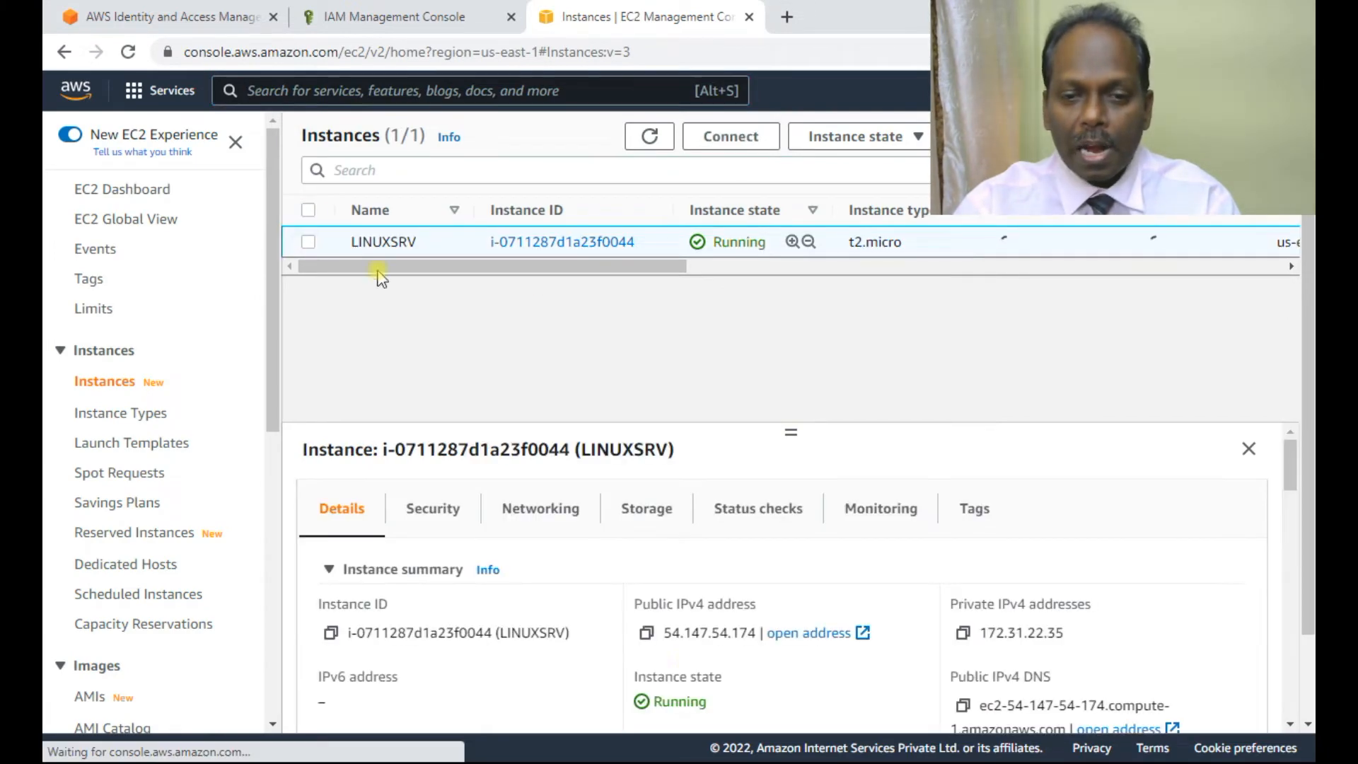
left_click(644, 632)
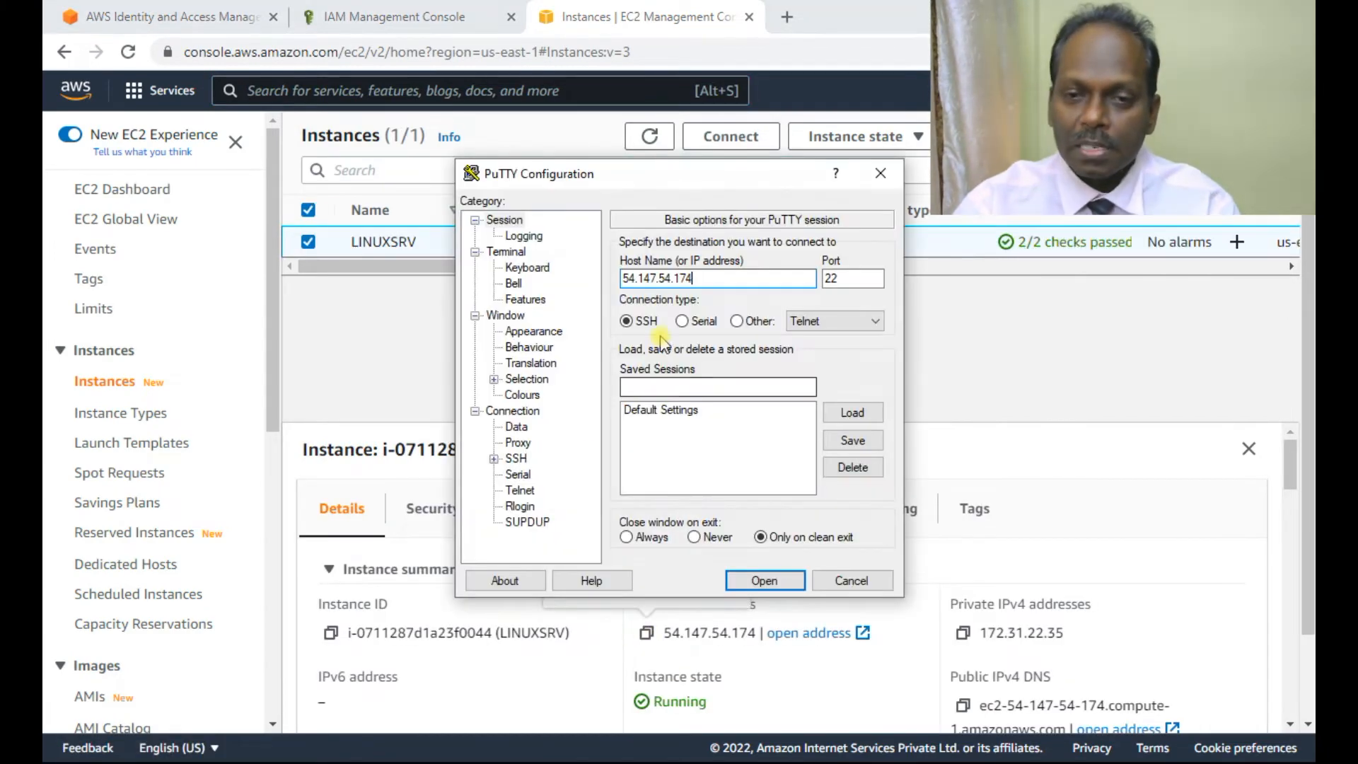
- Connect PuTTY to 54.147.54.174 over SSH with the awsclass private key file and accept the server's host key
double_click(516, 458)
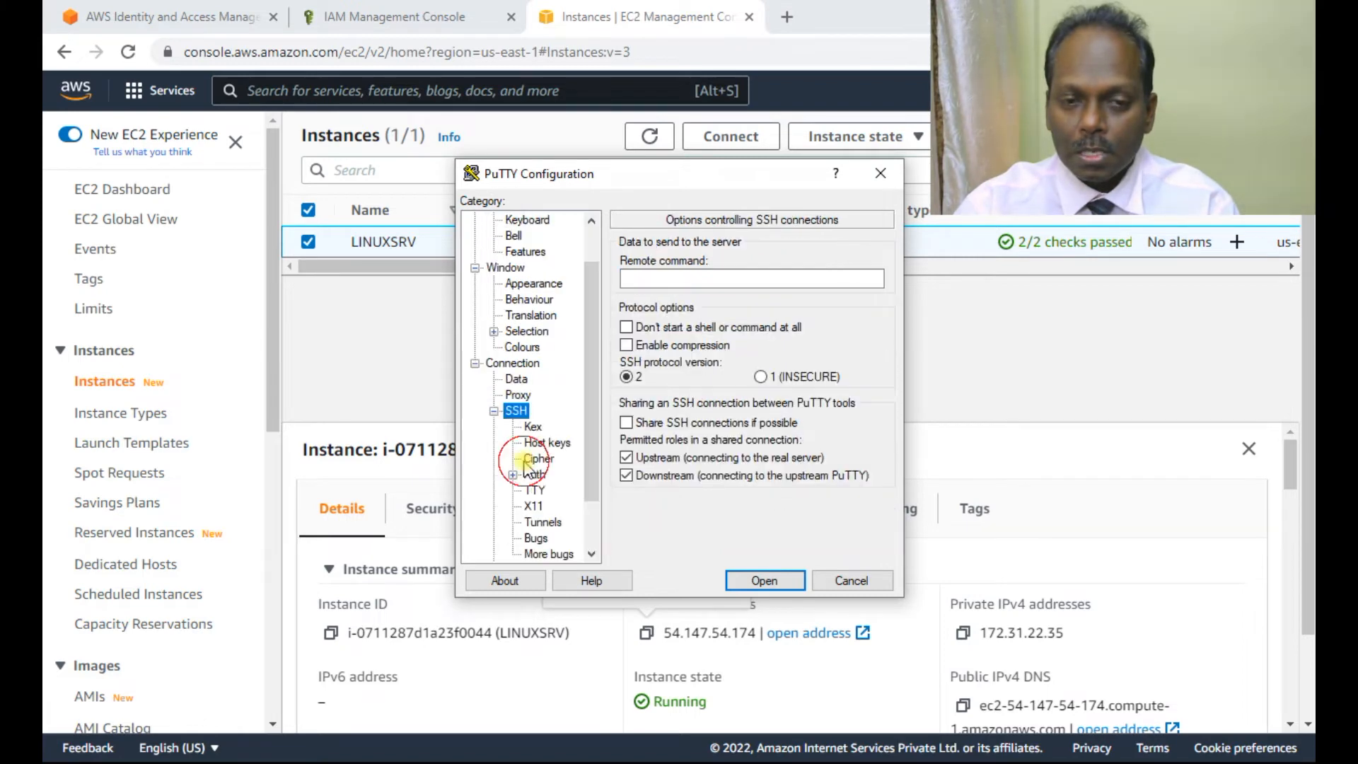
left_click(535, 474)
left_click(868, 451)
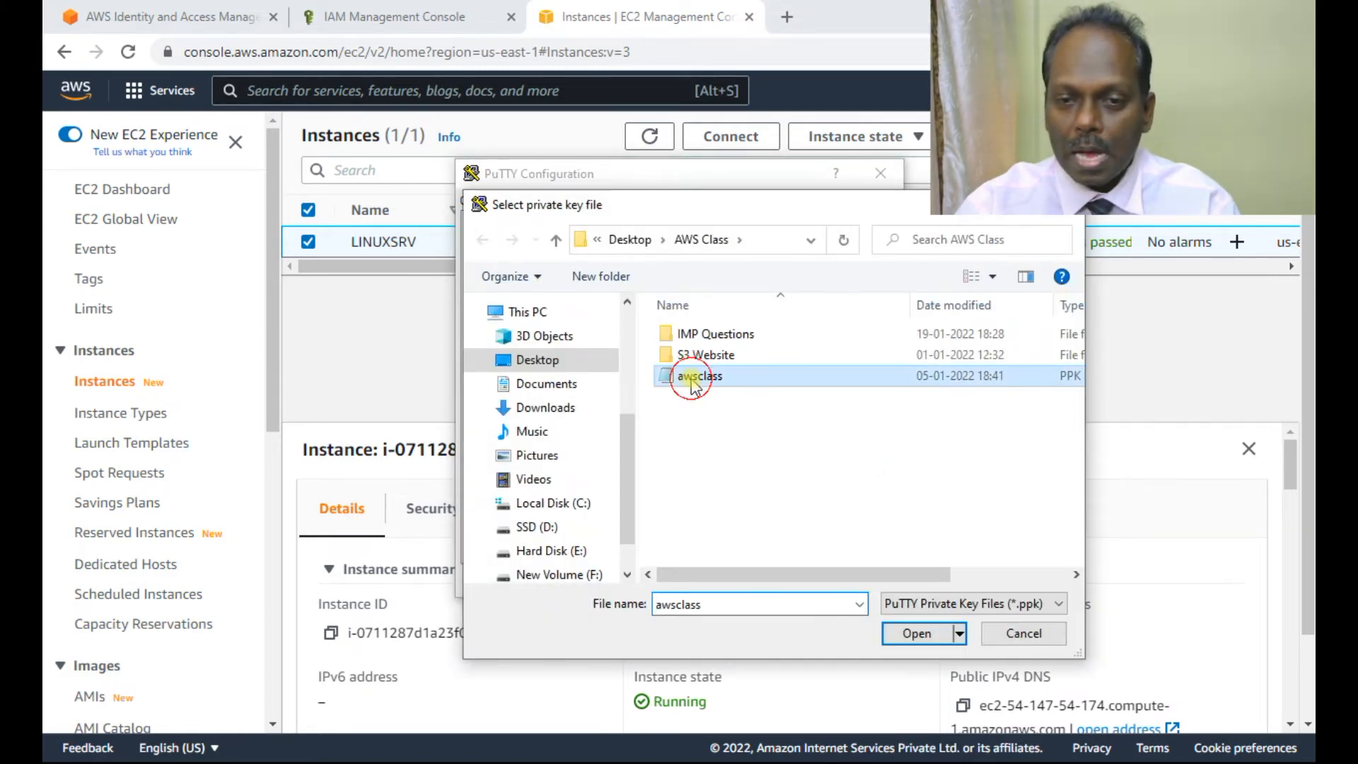
double_click(697, 376)
key("Return")
left_click(437, 387)
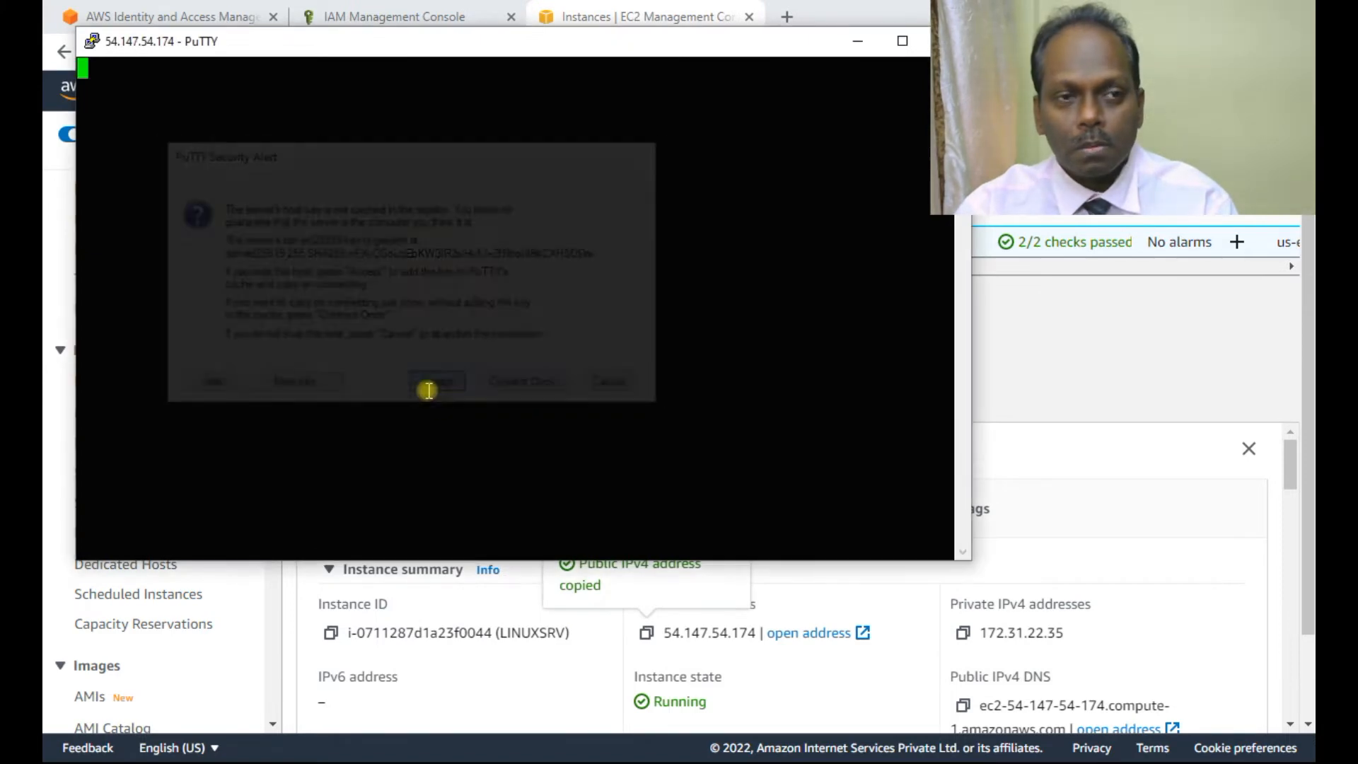
- Log in to the Linux server as ec2-user and clear the terminal
type("ec2")
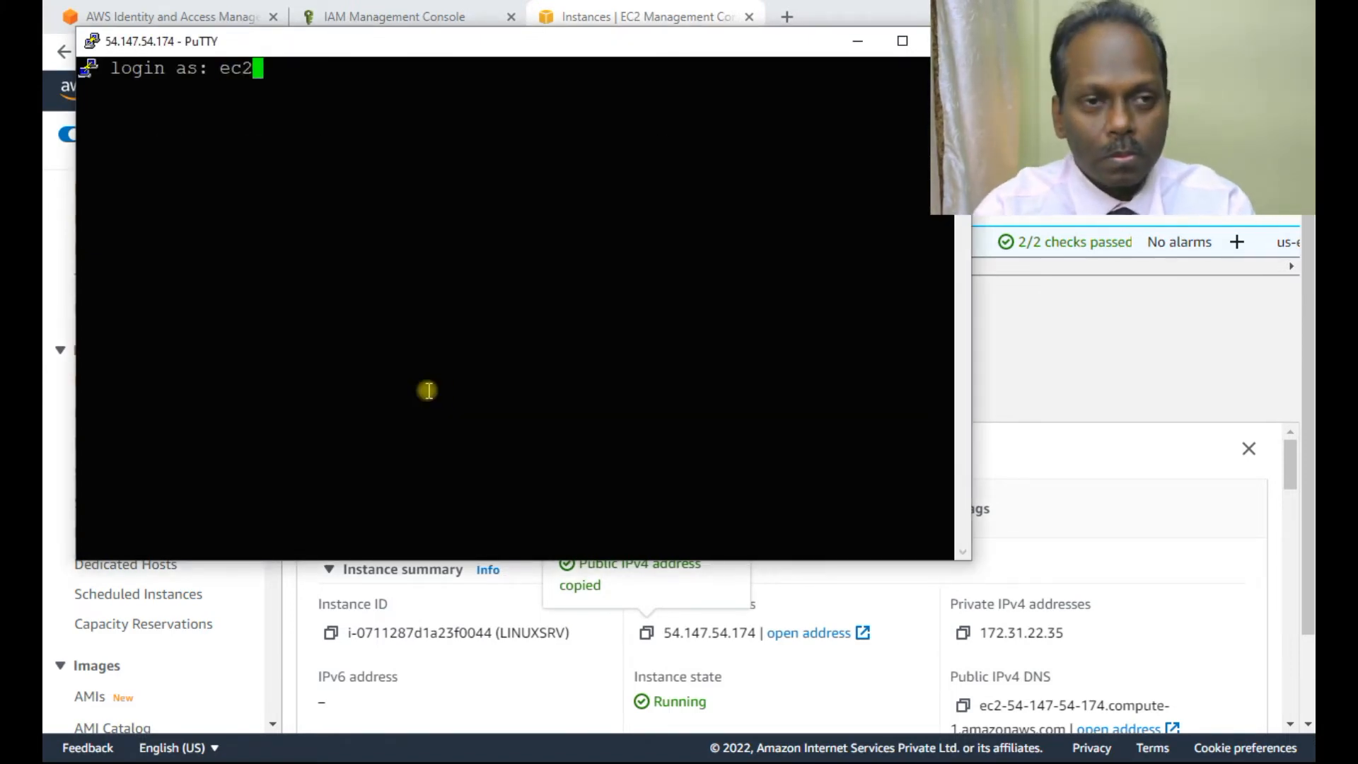
type("-uyser")
key("BackSpace")
key("BackSpace")
key("BackSpace")
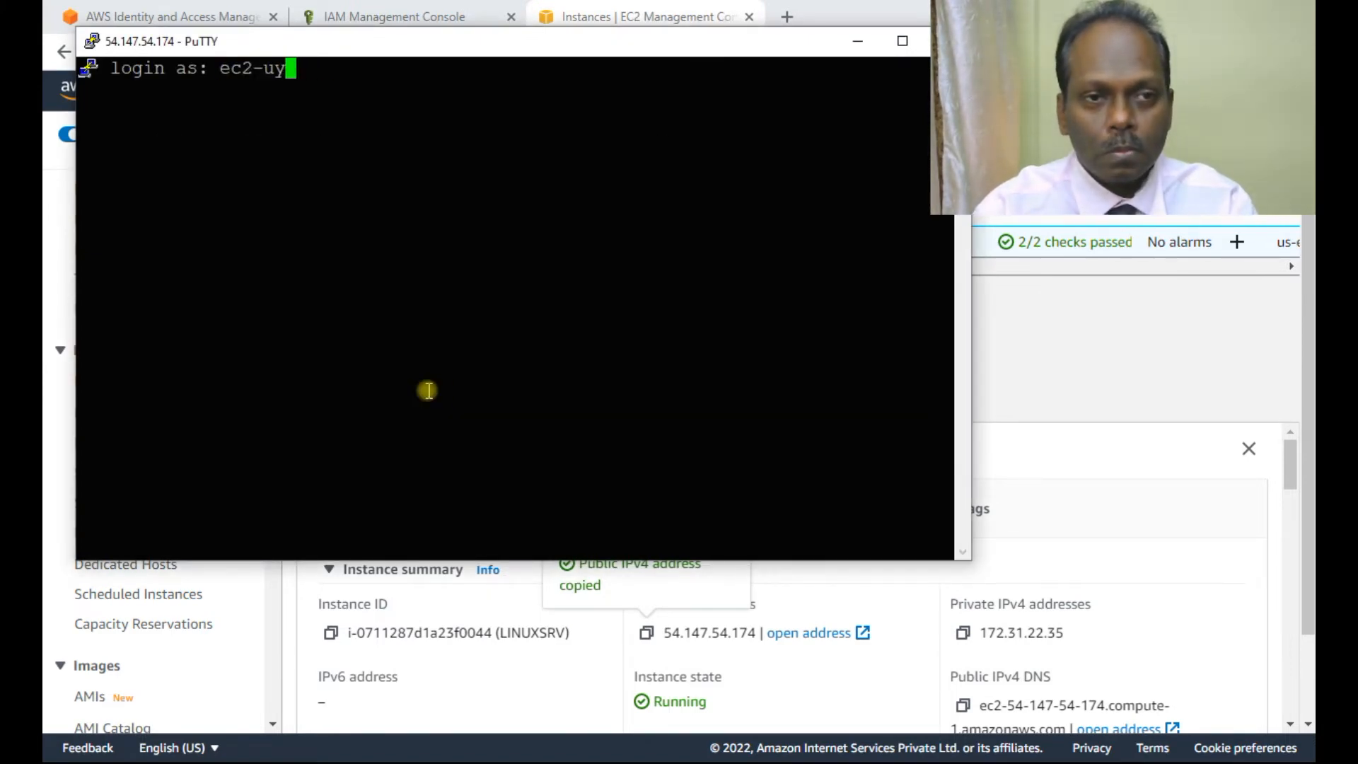
type("ser")
key("Return")
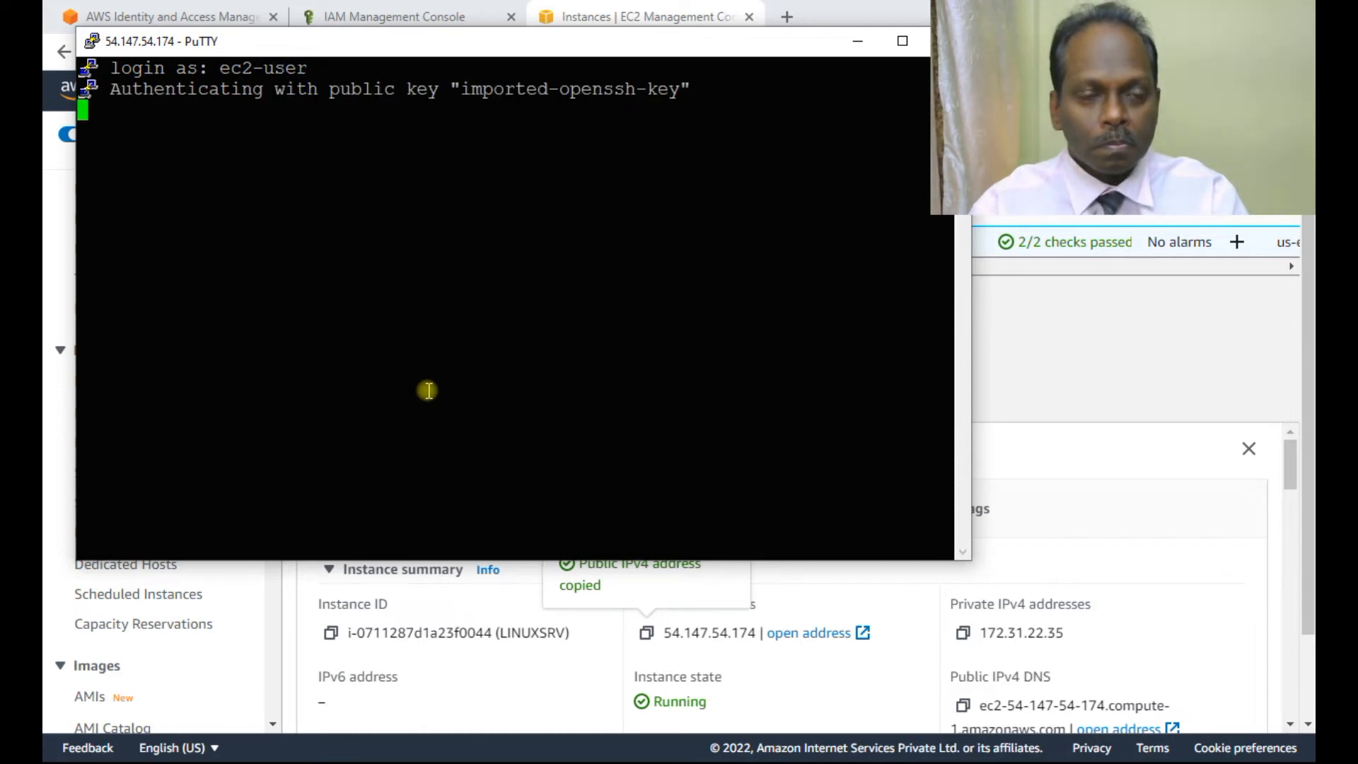
key("ctrl+l")
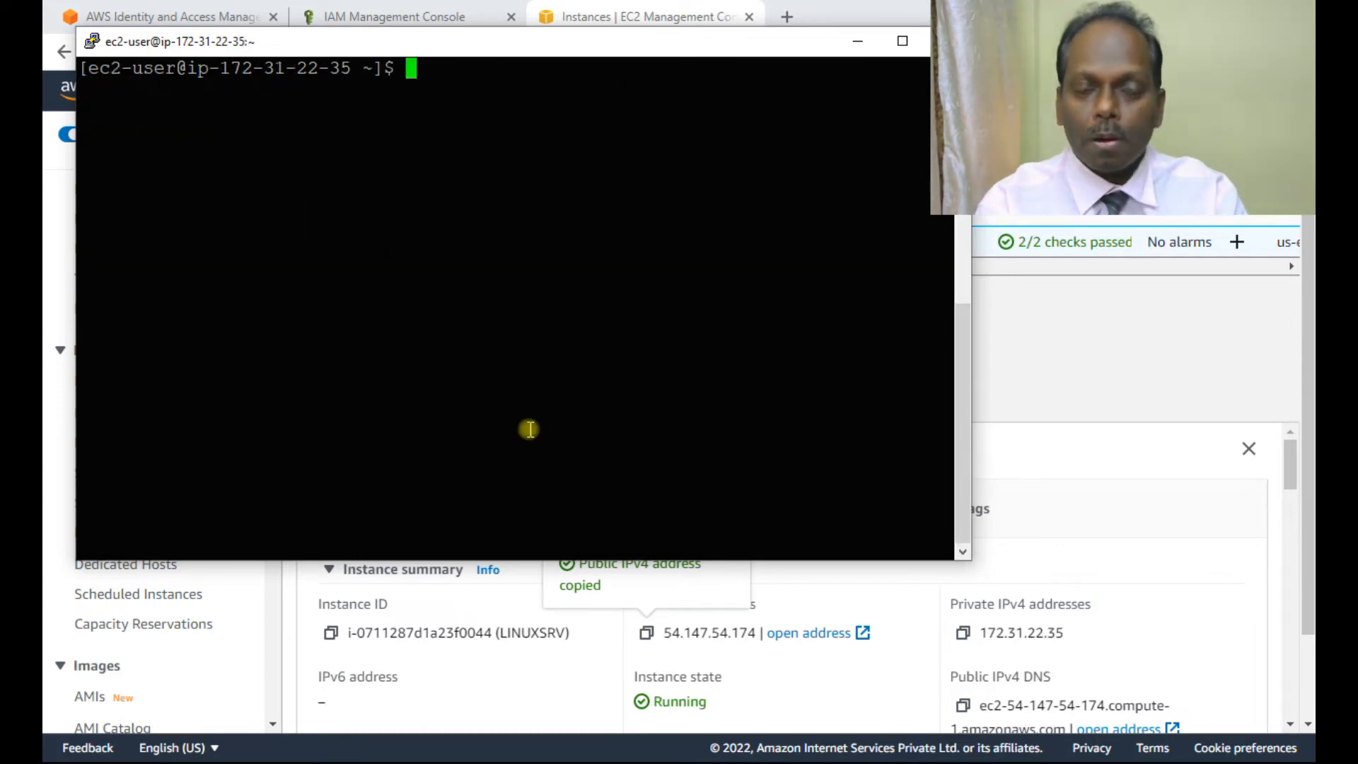
type("clear")
key("Return")
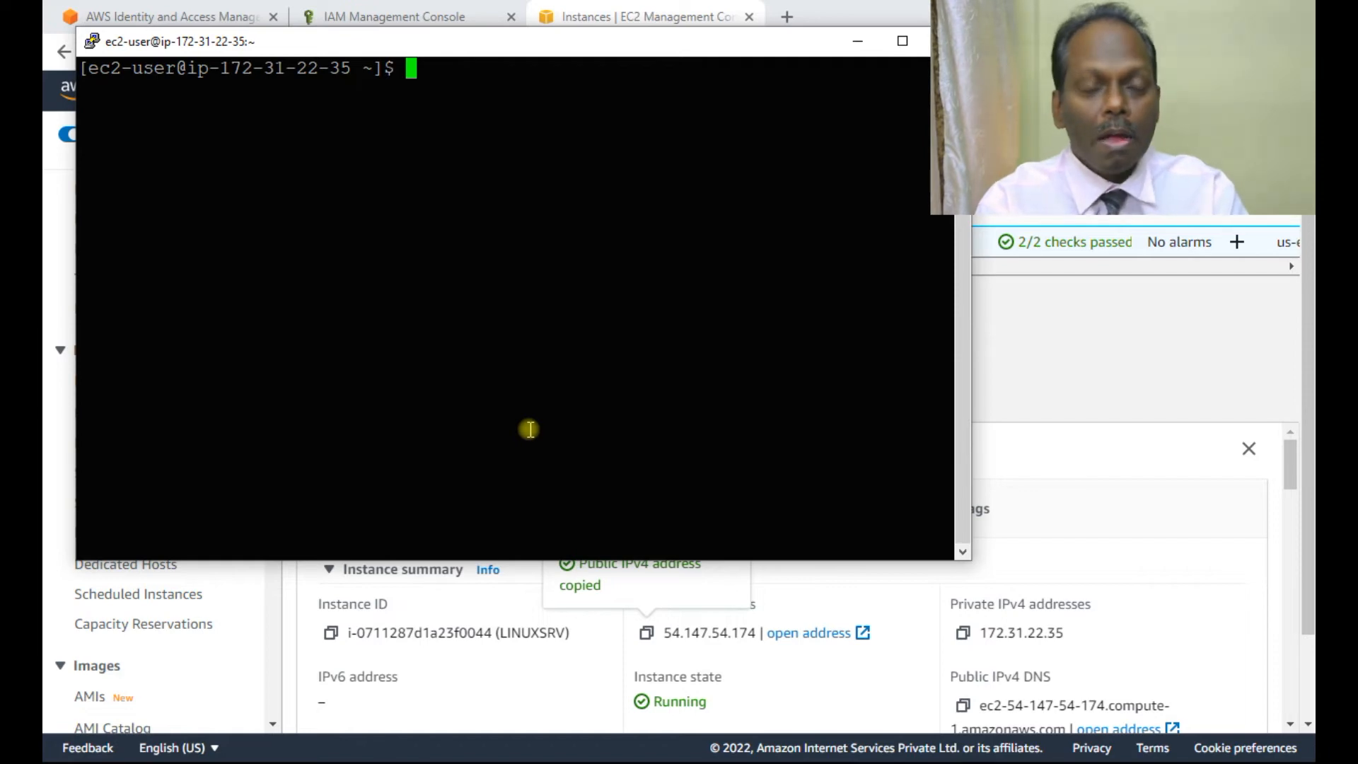
- Try to list the S3 buckets from the instance with aws s3 ls and examine the command's output
type("aws s3 ls")
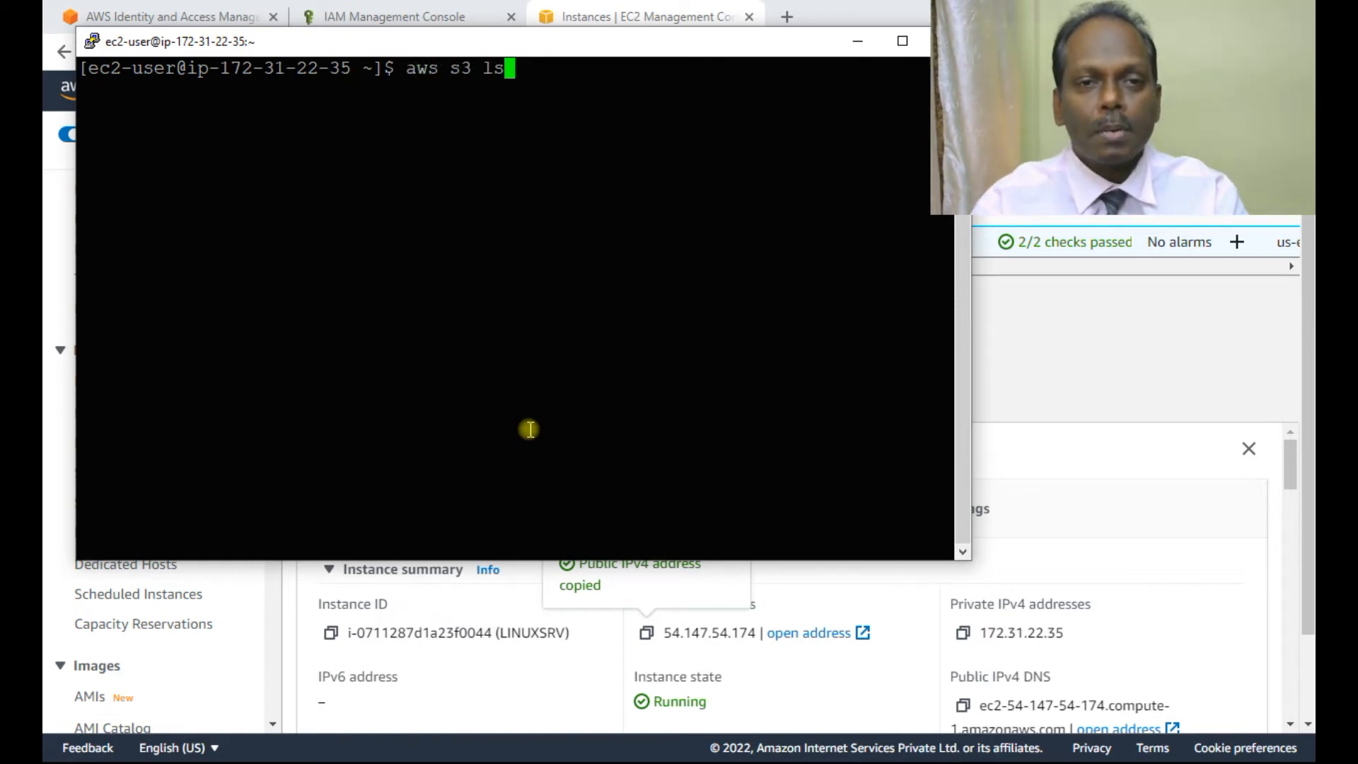
key("Return")
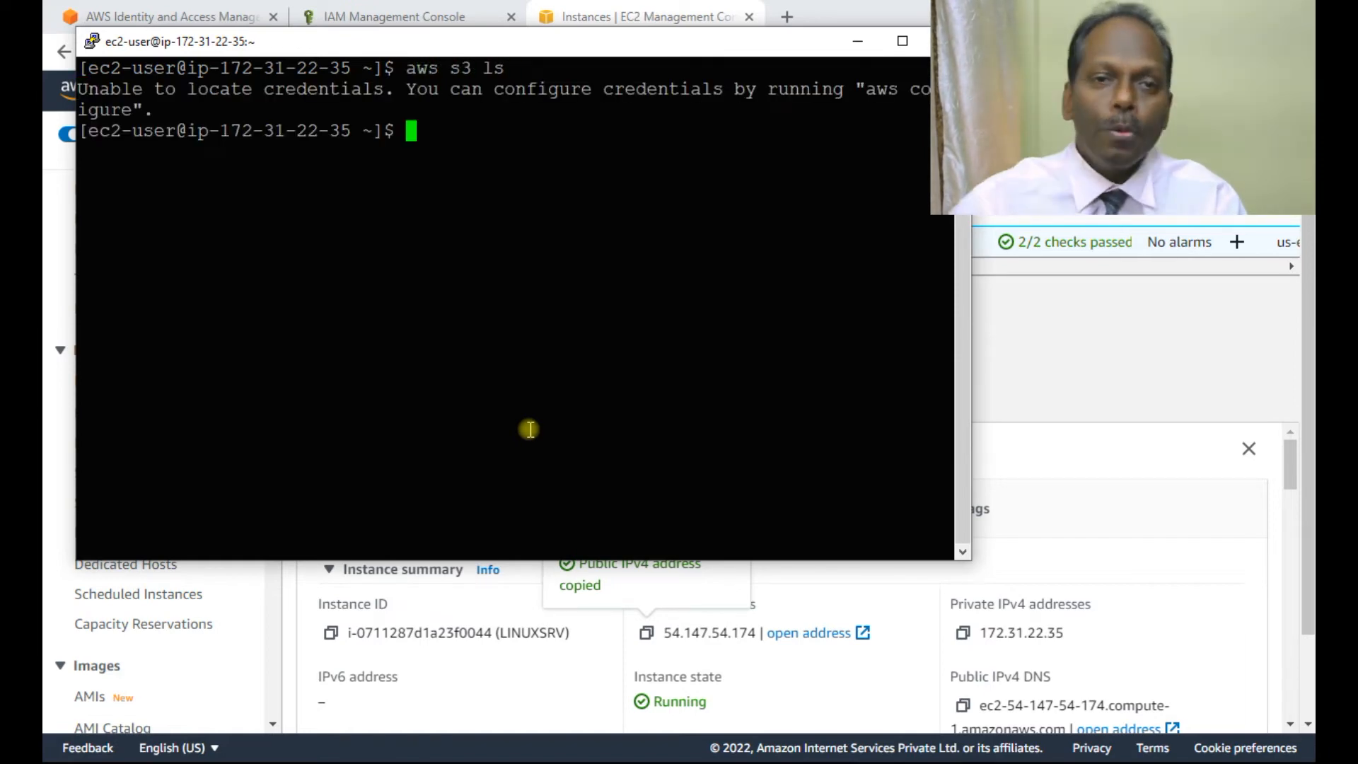
left_click_drag(491, 86, 674, 105)
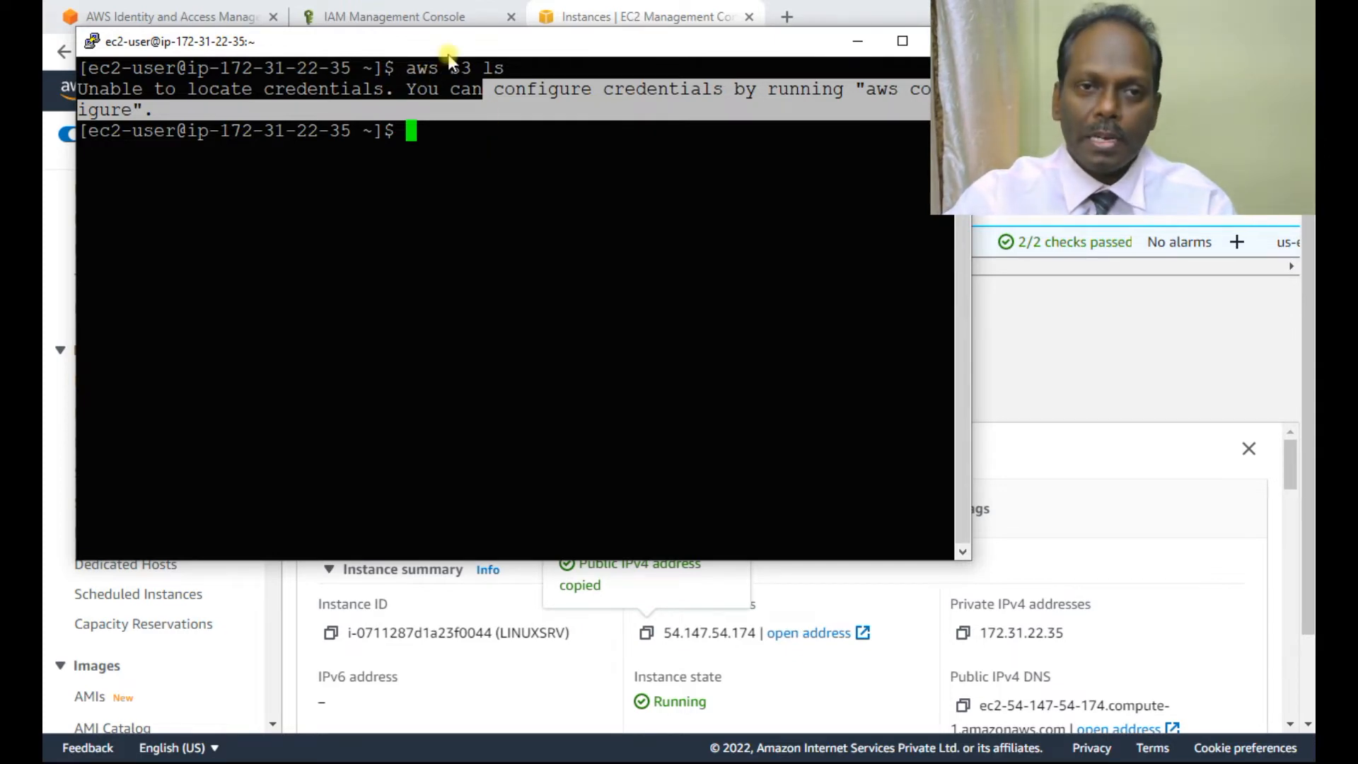
left_click_drag(453, 39, 487, 175)
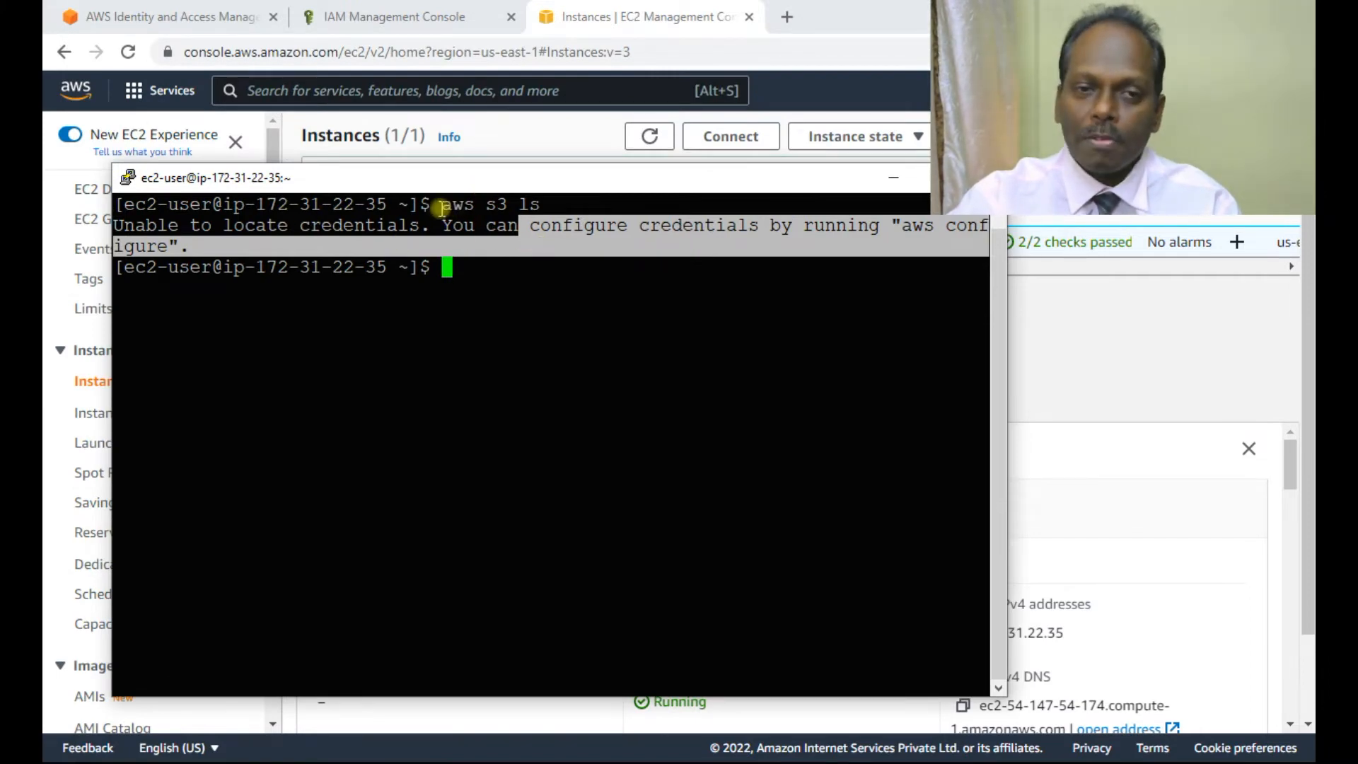
left_click_drag(432, 204, 541, 210)
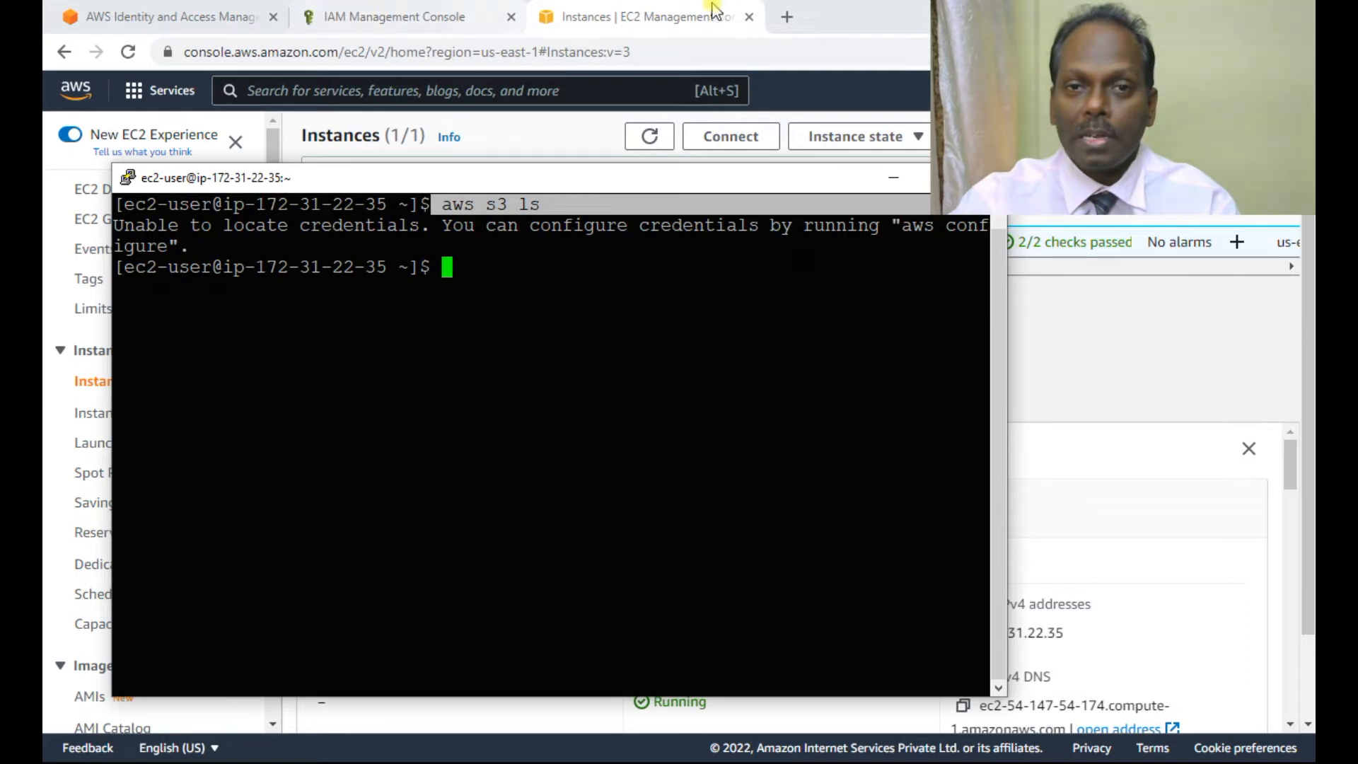
- Start a new IAM role for an AWS service with the EC2 use case and proceed to its permissions
left_click(452, 21)
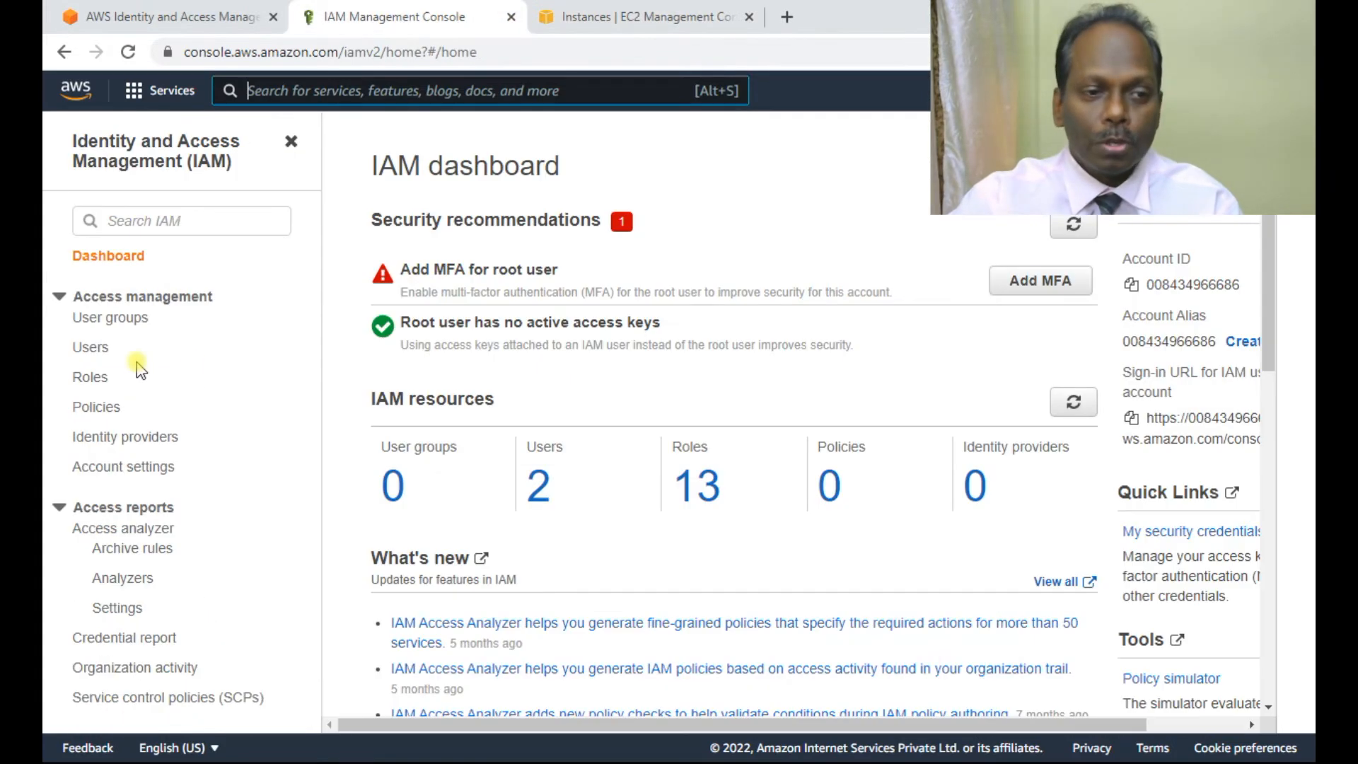
left_click(84, 381)
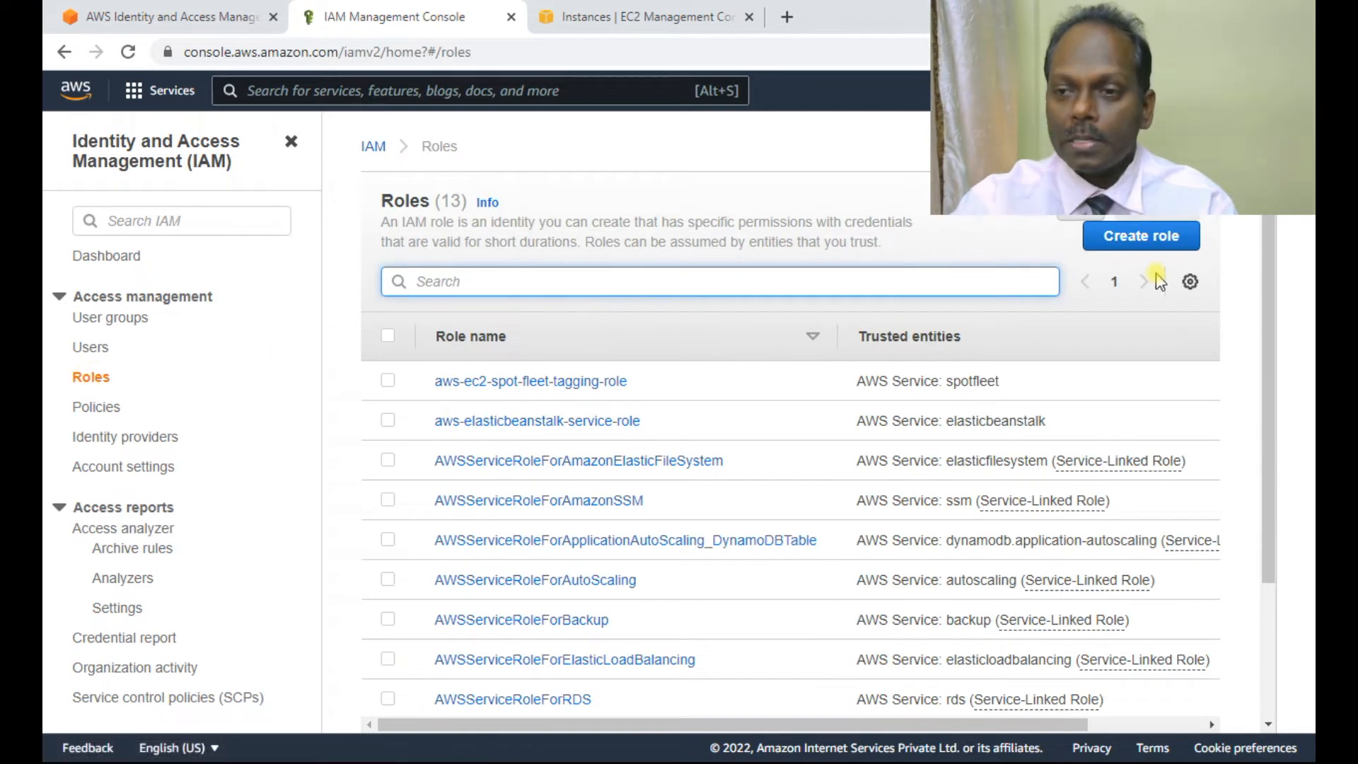
left_click(1108, 240)
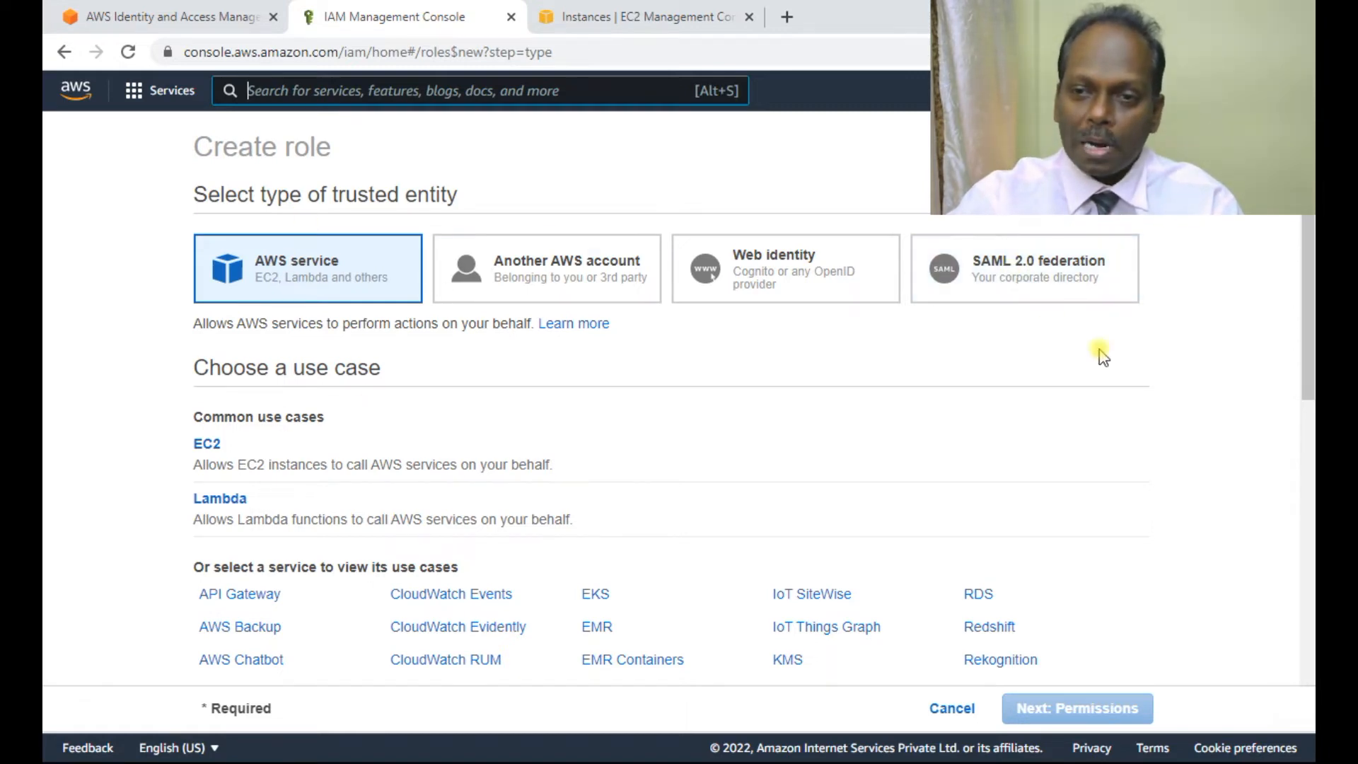
left_click(207, 444)
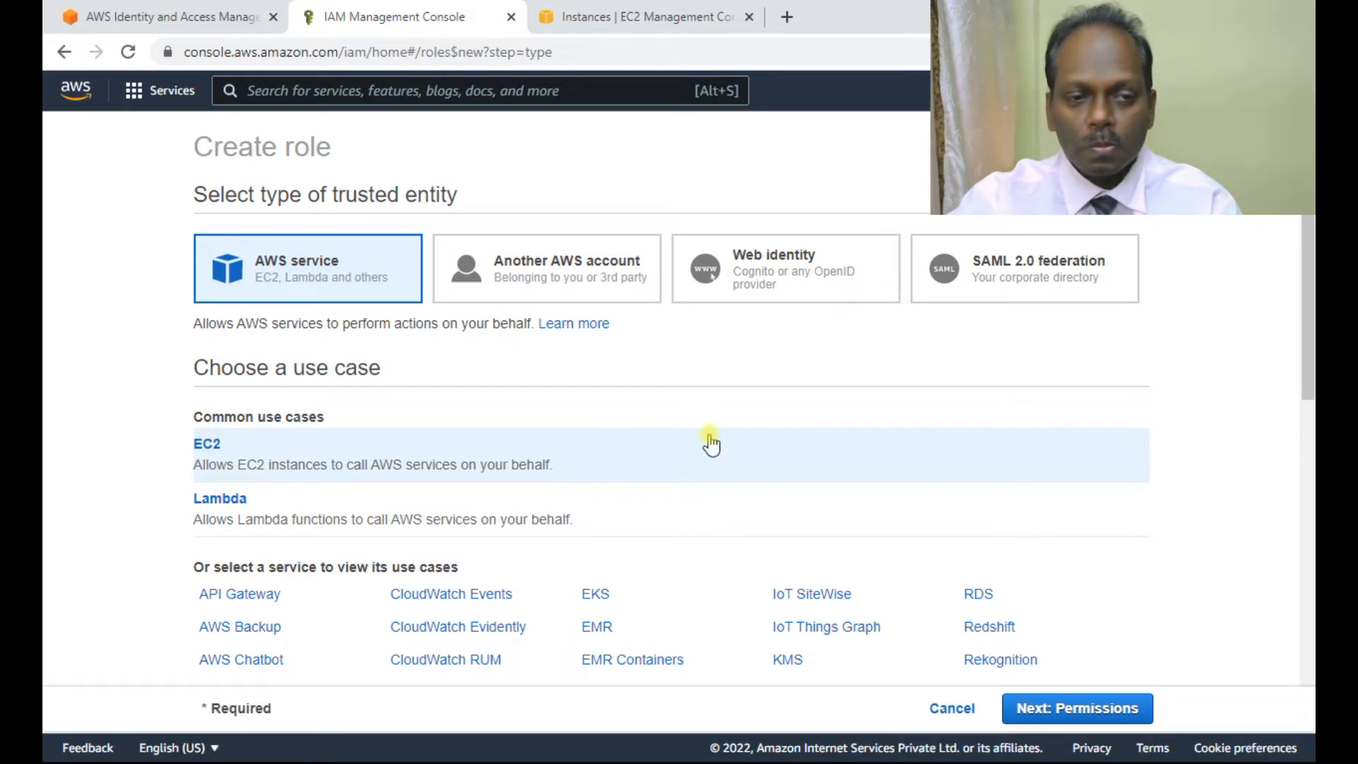
left_click(1075, 708)
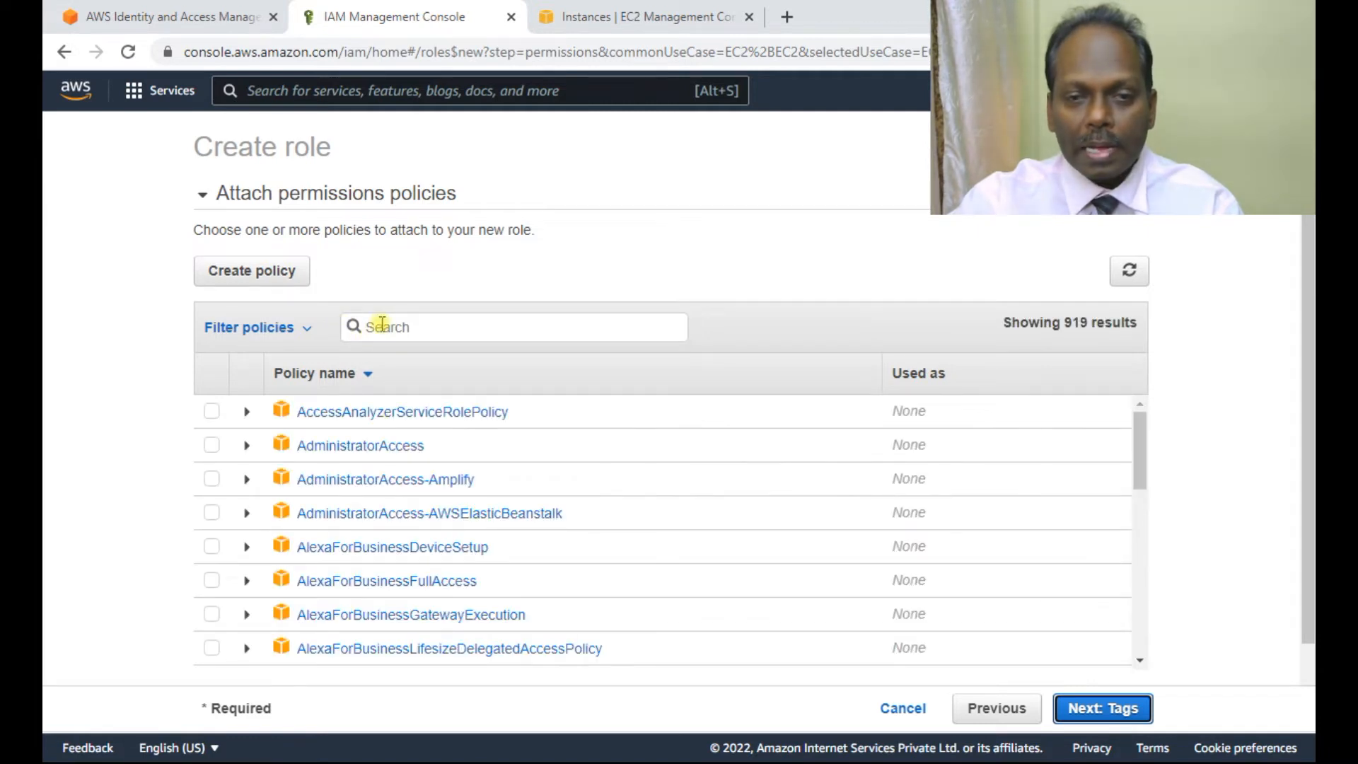
- Find the S3 policies, attach AmazonS3FullAccess to the new role and continue to the review without adding tags
left_click(509, 331)
type("s3")
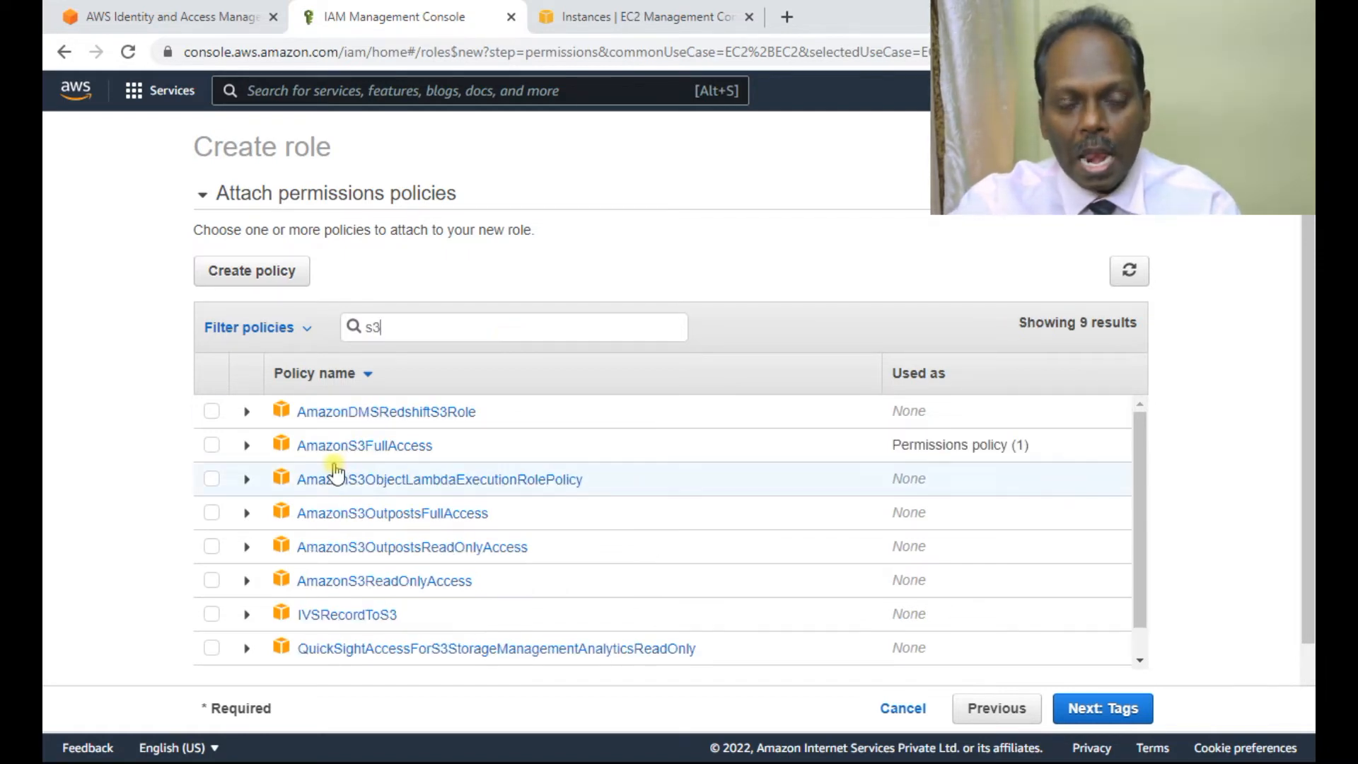
left_click(211, 445)
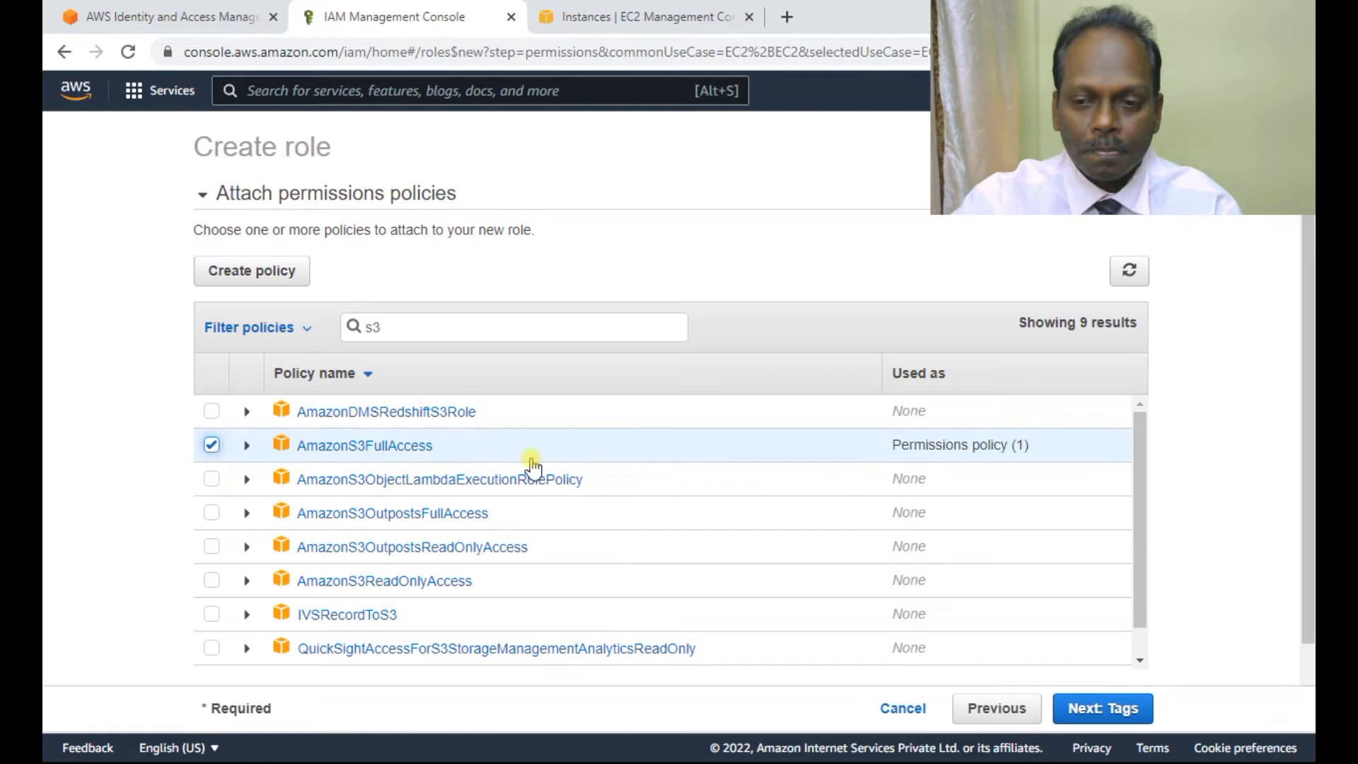
left_click(1116, 707)
left_click(1103, 708)
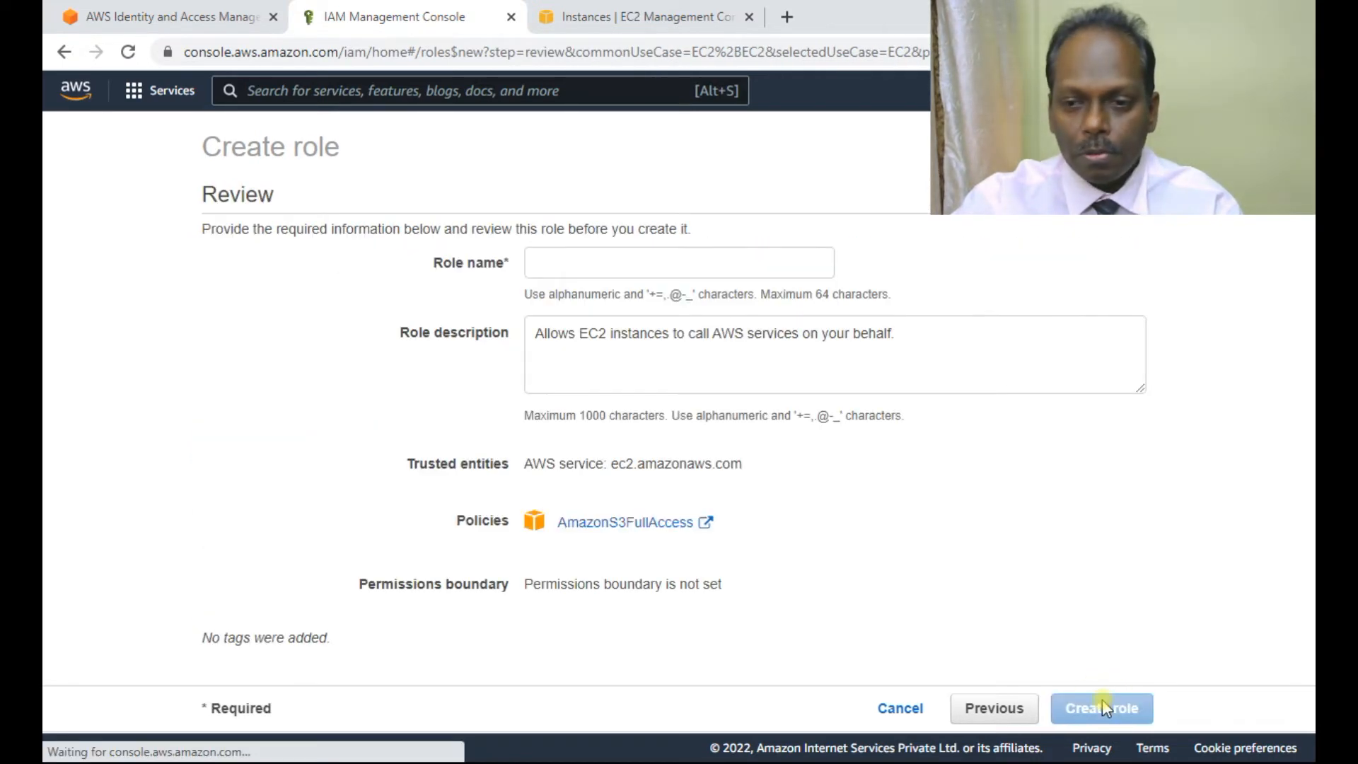
- Name the role ec2s3access, copy that name and create the role
left_click(643, 262)
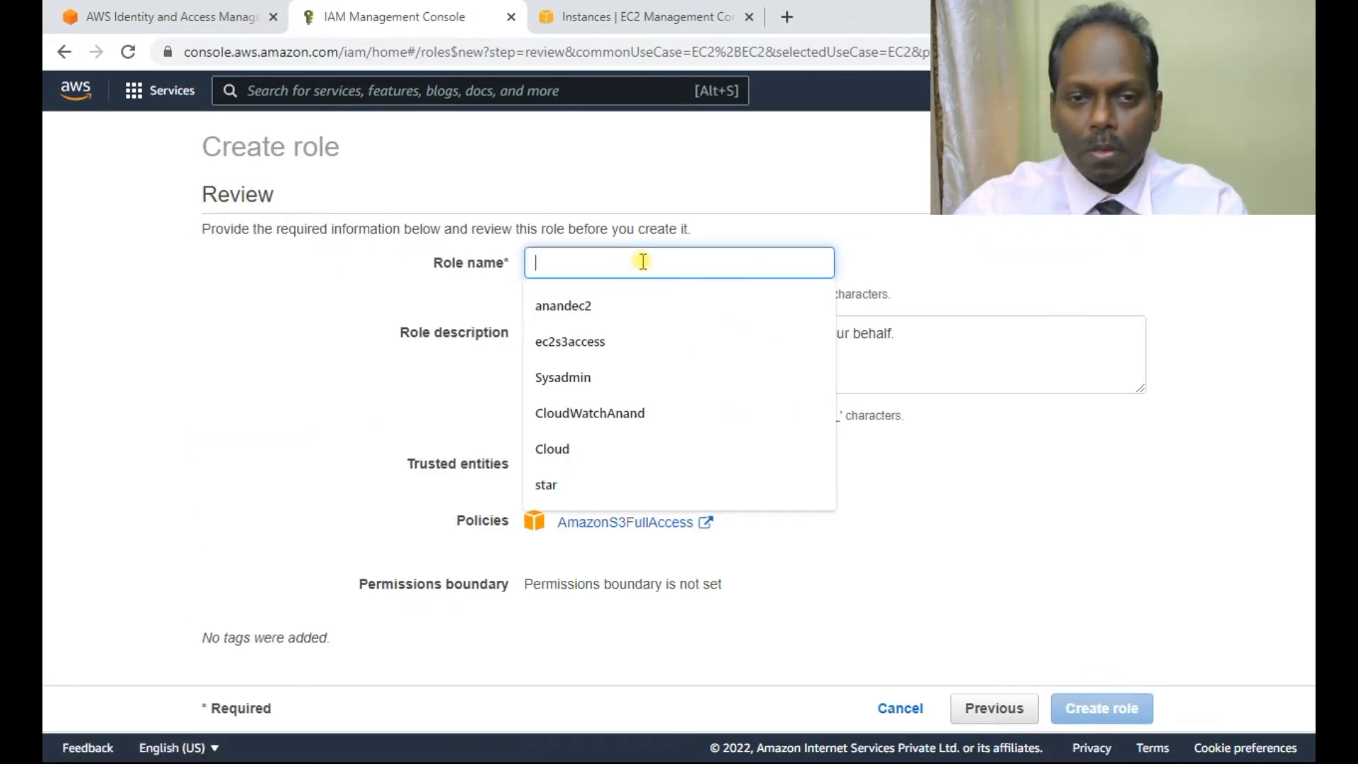
type("ec2")
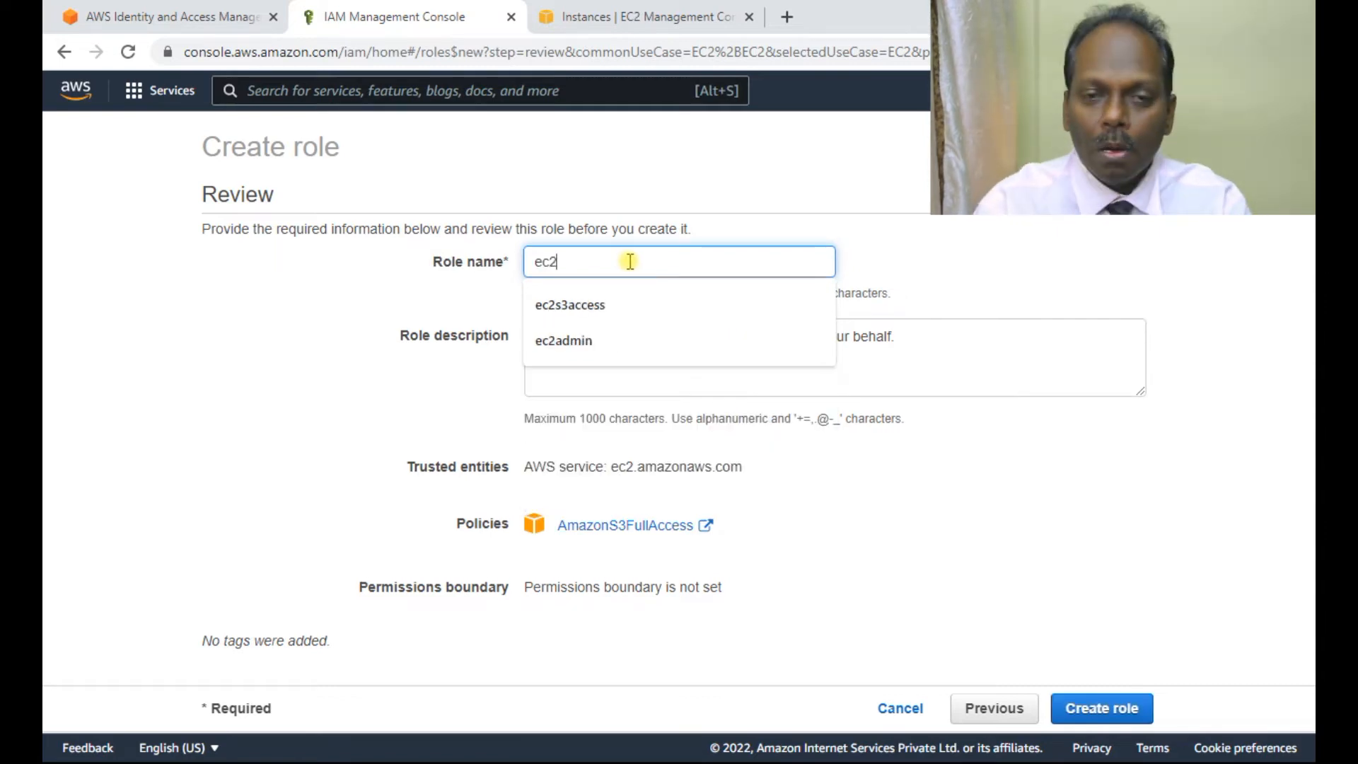
type("s3acce")
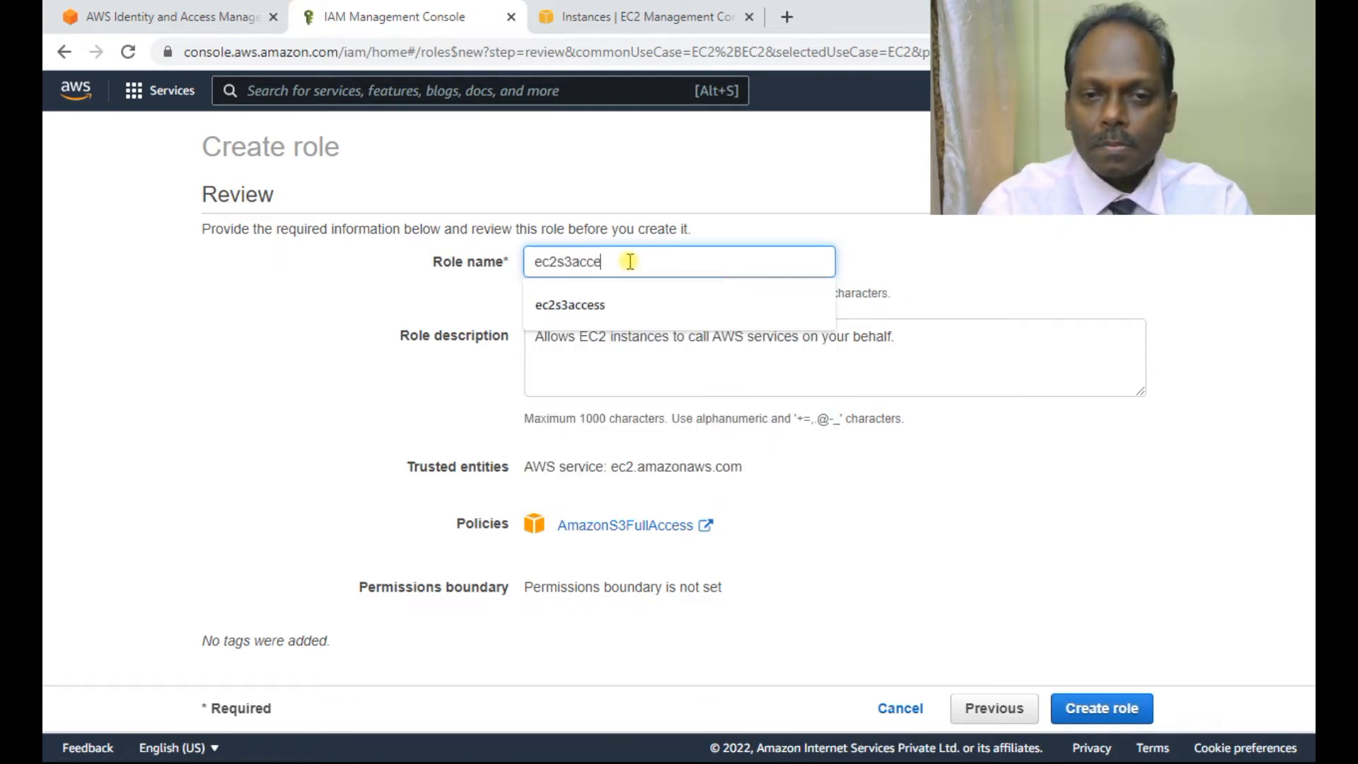
type("ss")
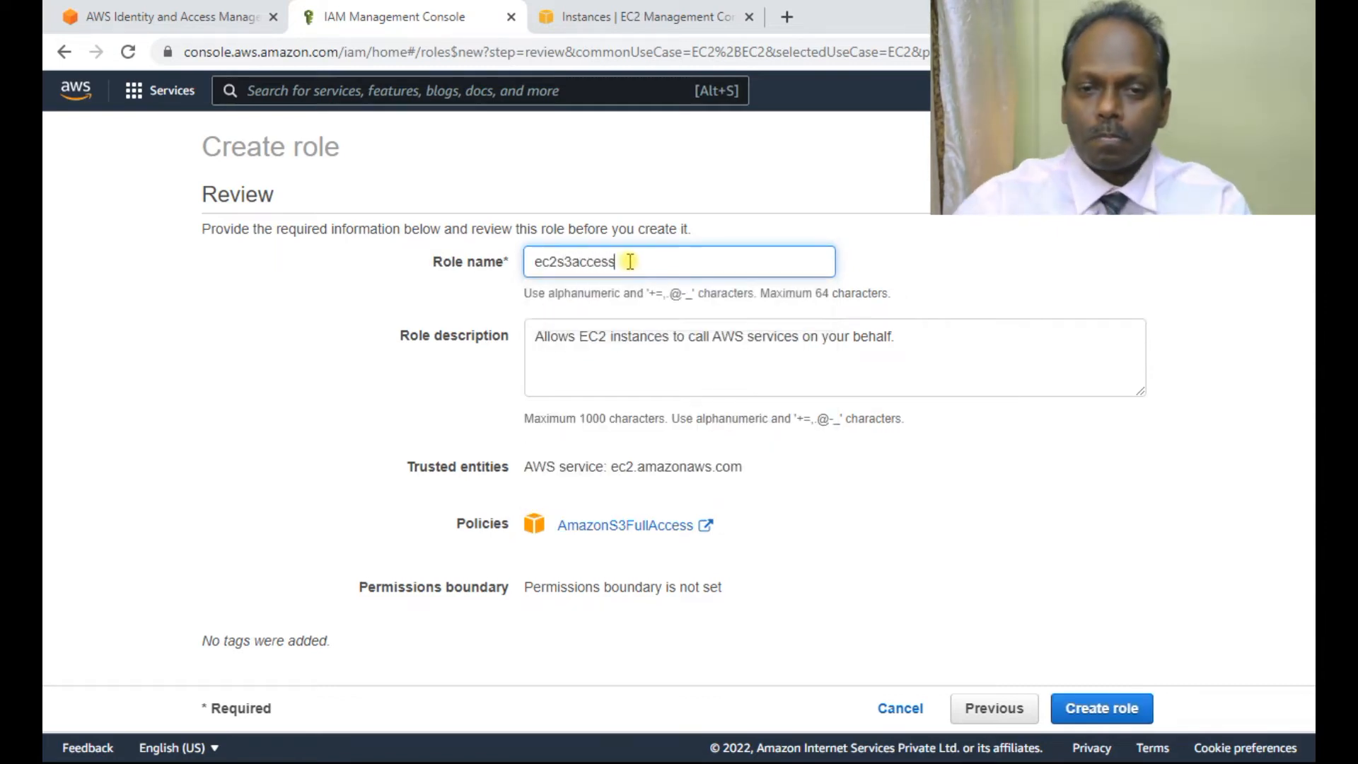
double_click(581, 261)
right_click(609, 262)
left_click(631, 331)
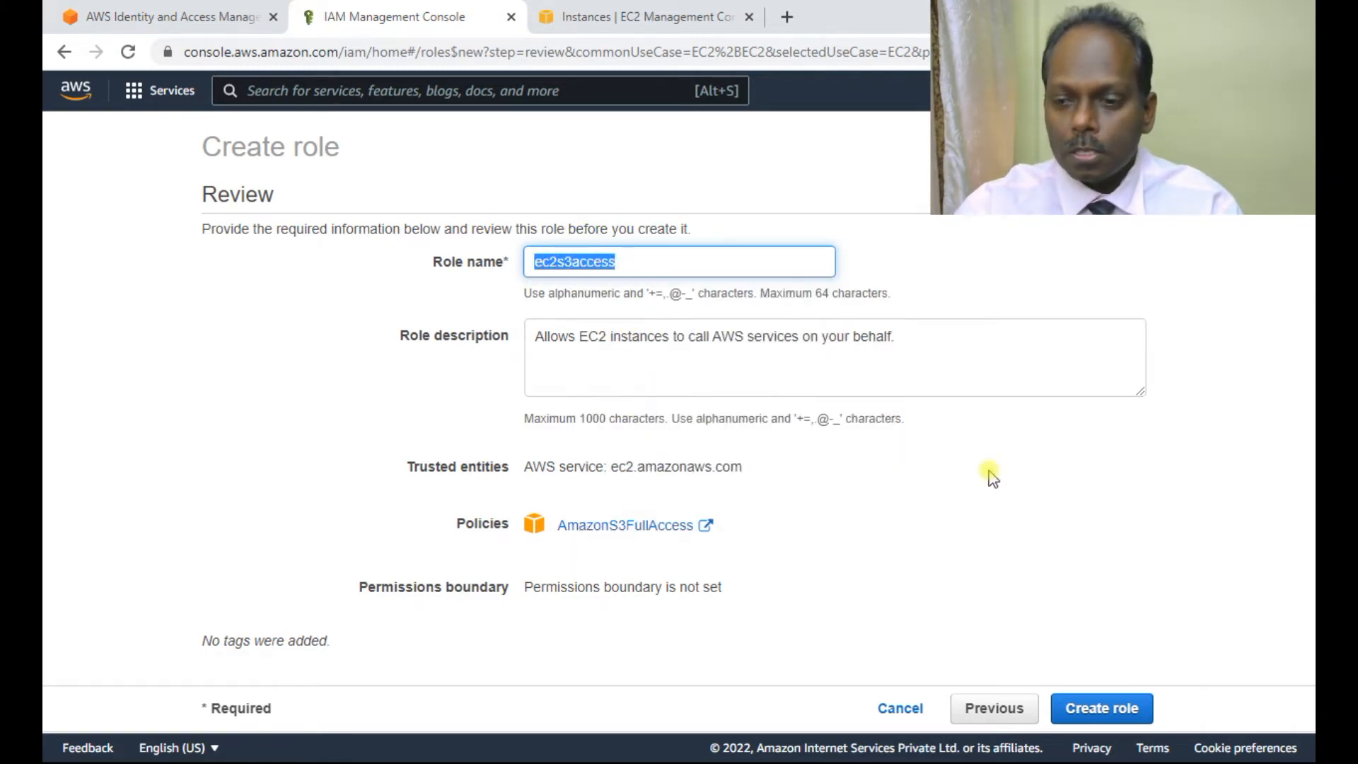
left_click(1116, 708)
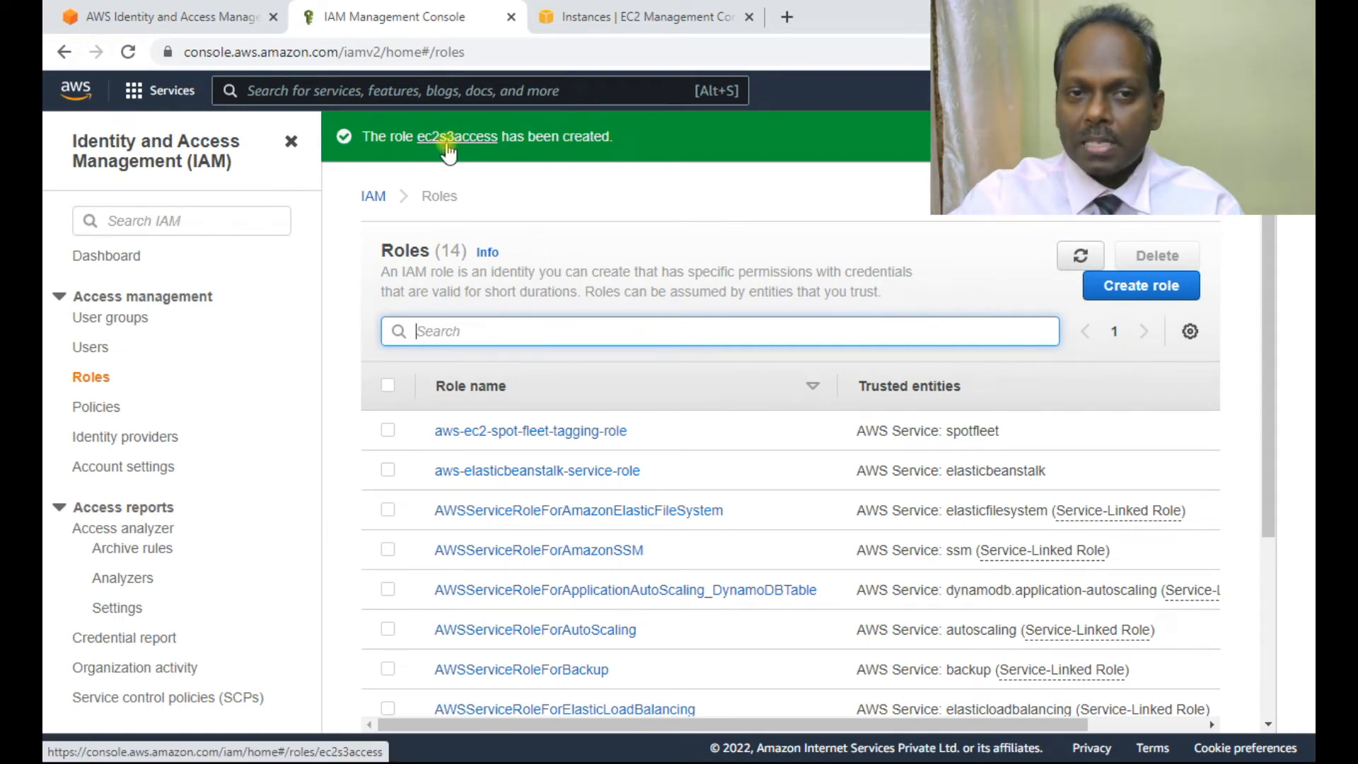
- Attach the ec2s3access IAM role to the LINUXSRV instance and save the change
left_click(632, 20)
left_click(899, 137)
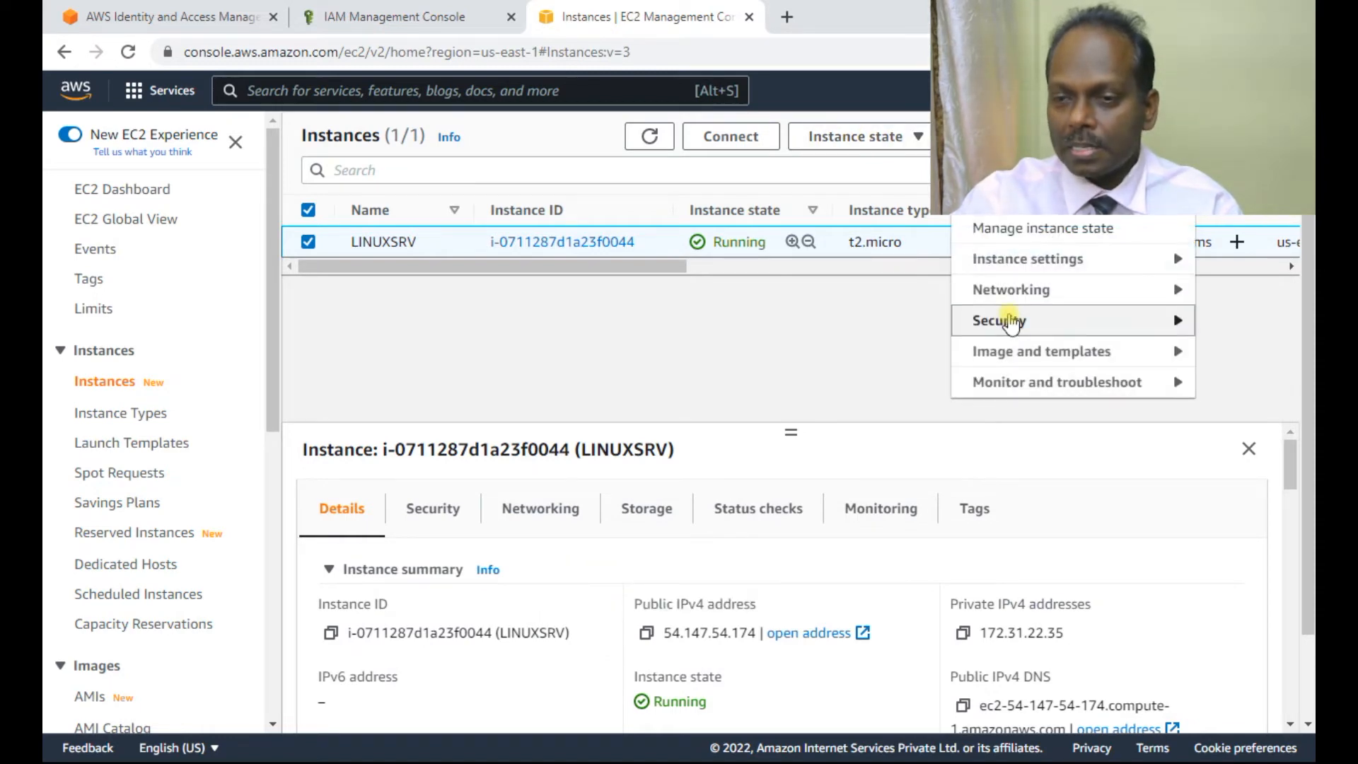
mouse_move(1012, 323)
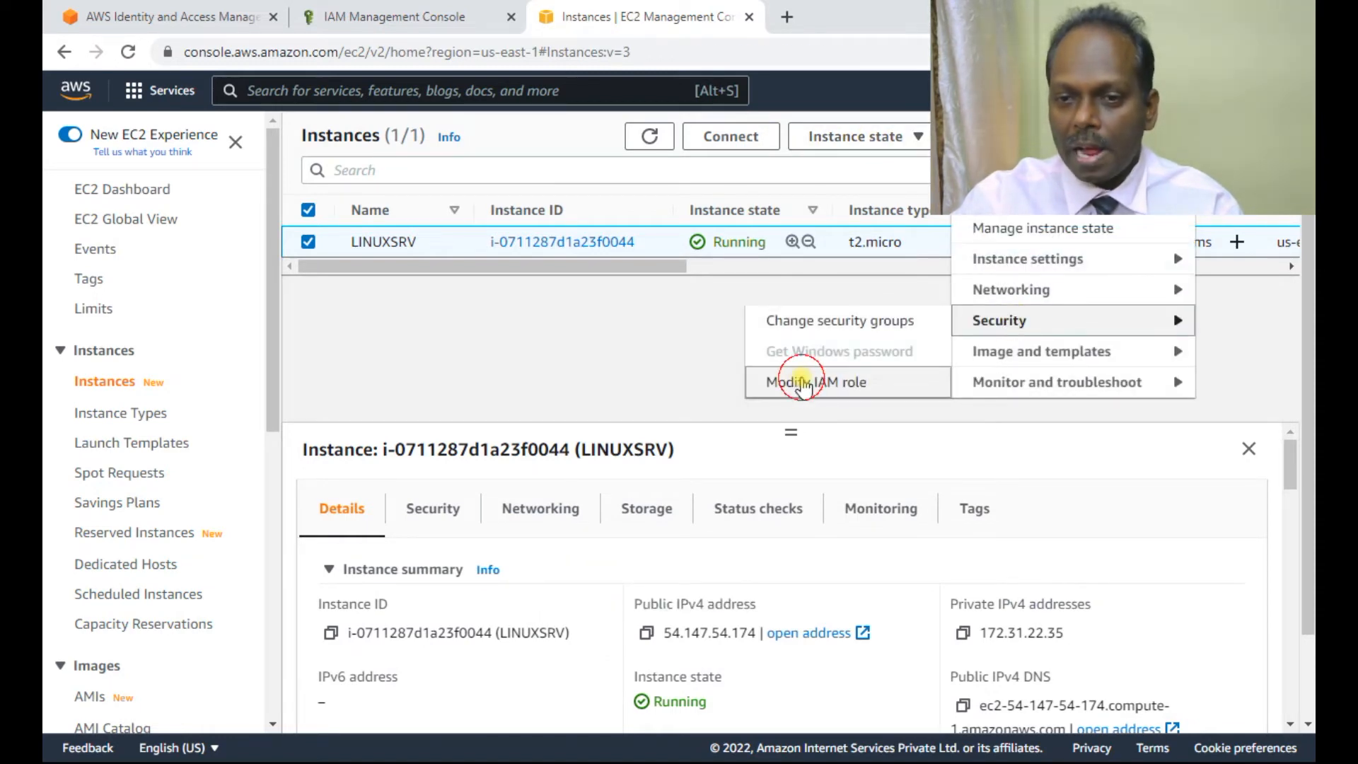
left_click(786, 382)
left_click(318, 417)
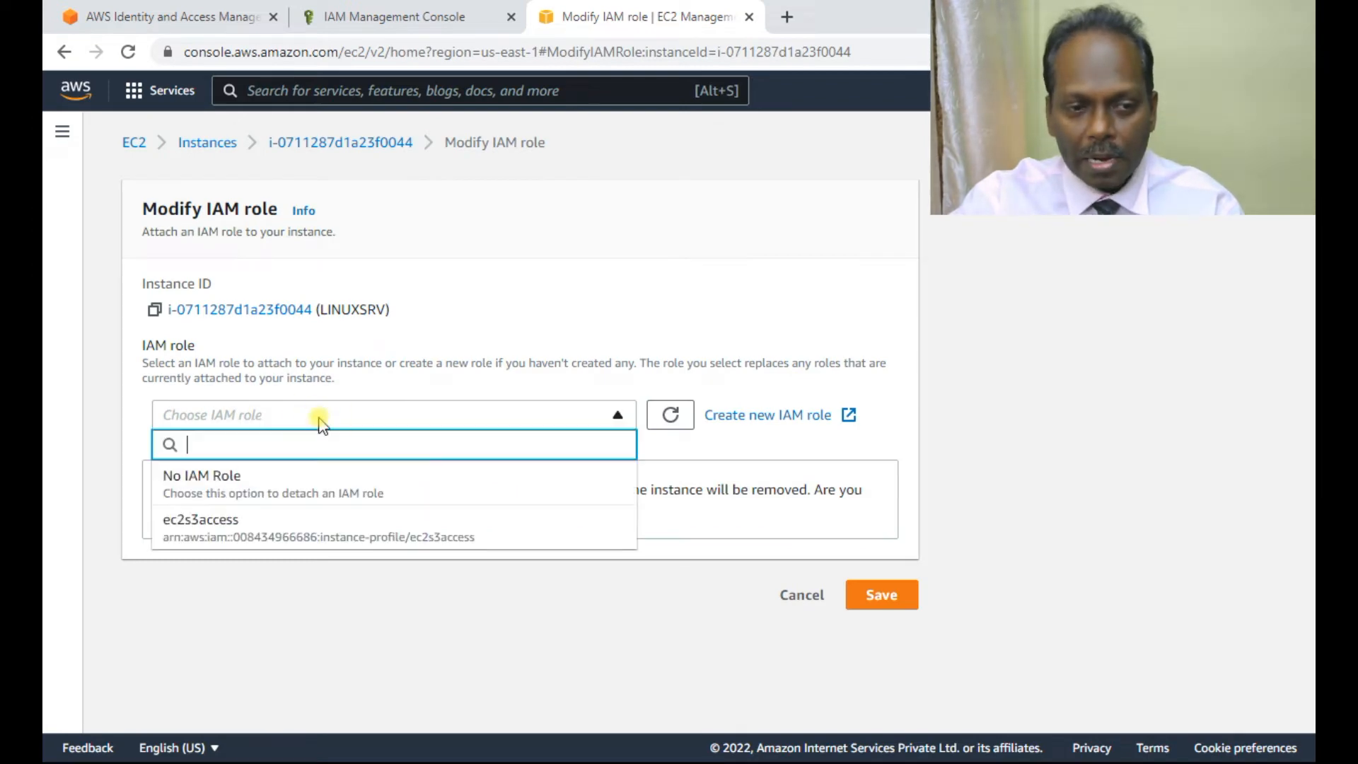
left_click(198, 523)
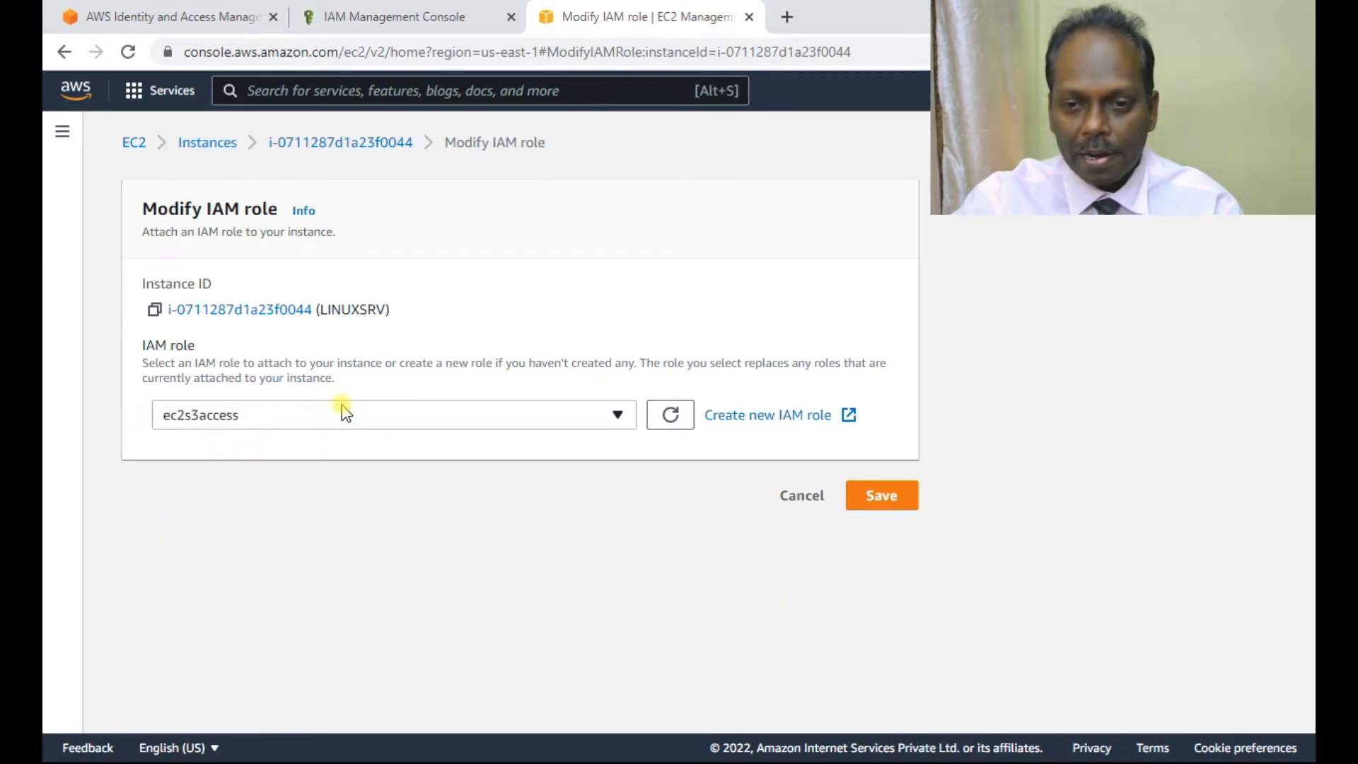
left_click(860, 496)
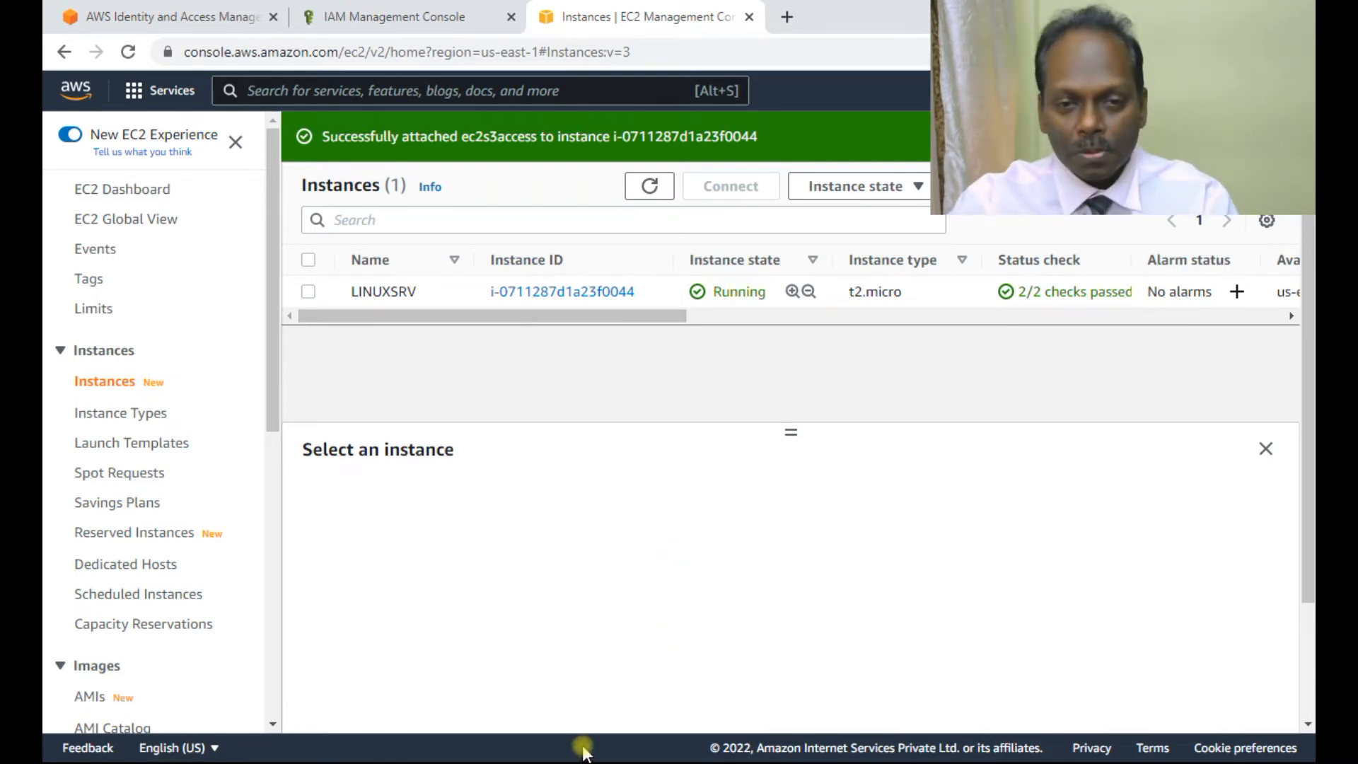
- Switch back to the PuTTY session and list the S3 buckets again with aws s3 ls
key("alt+Tab")
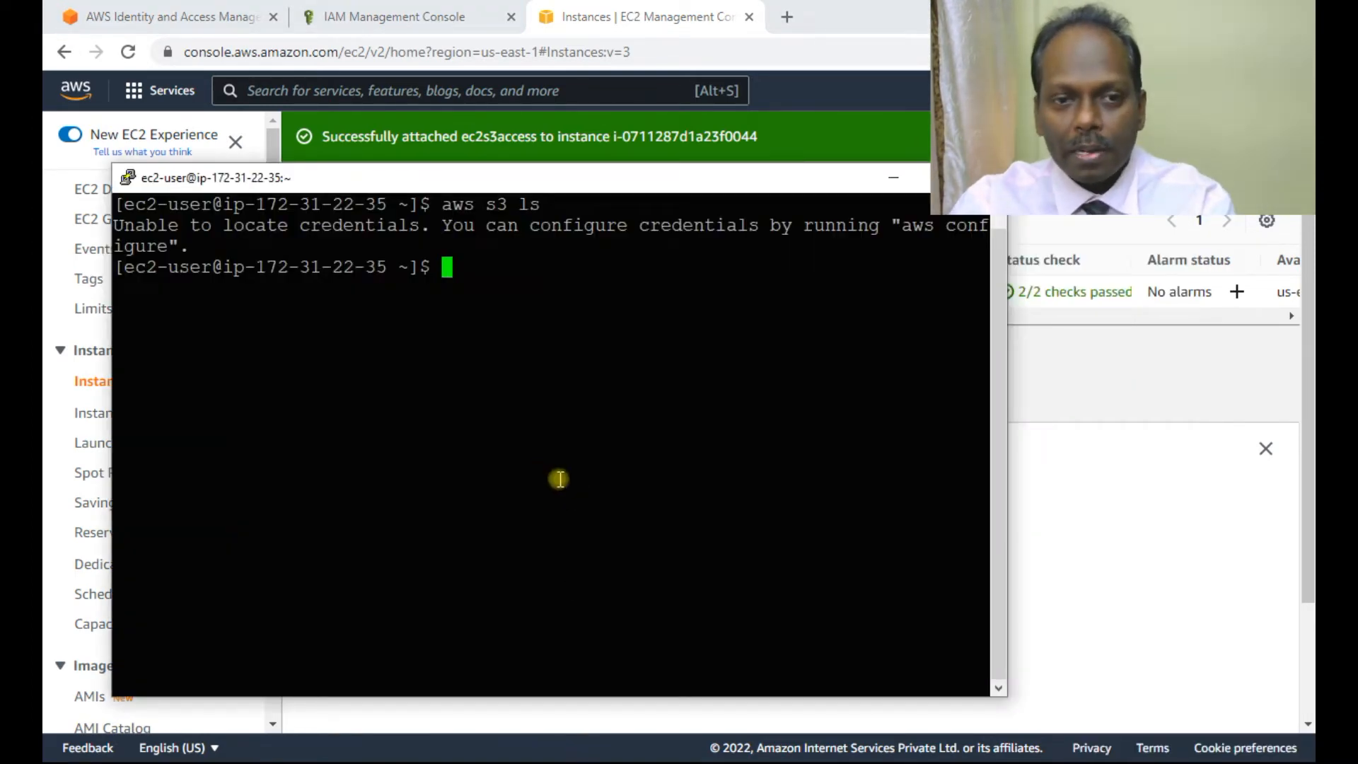
key("Return")
key("Up")
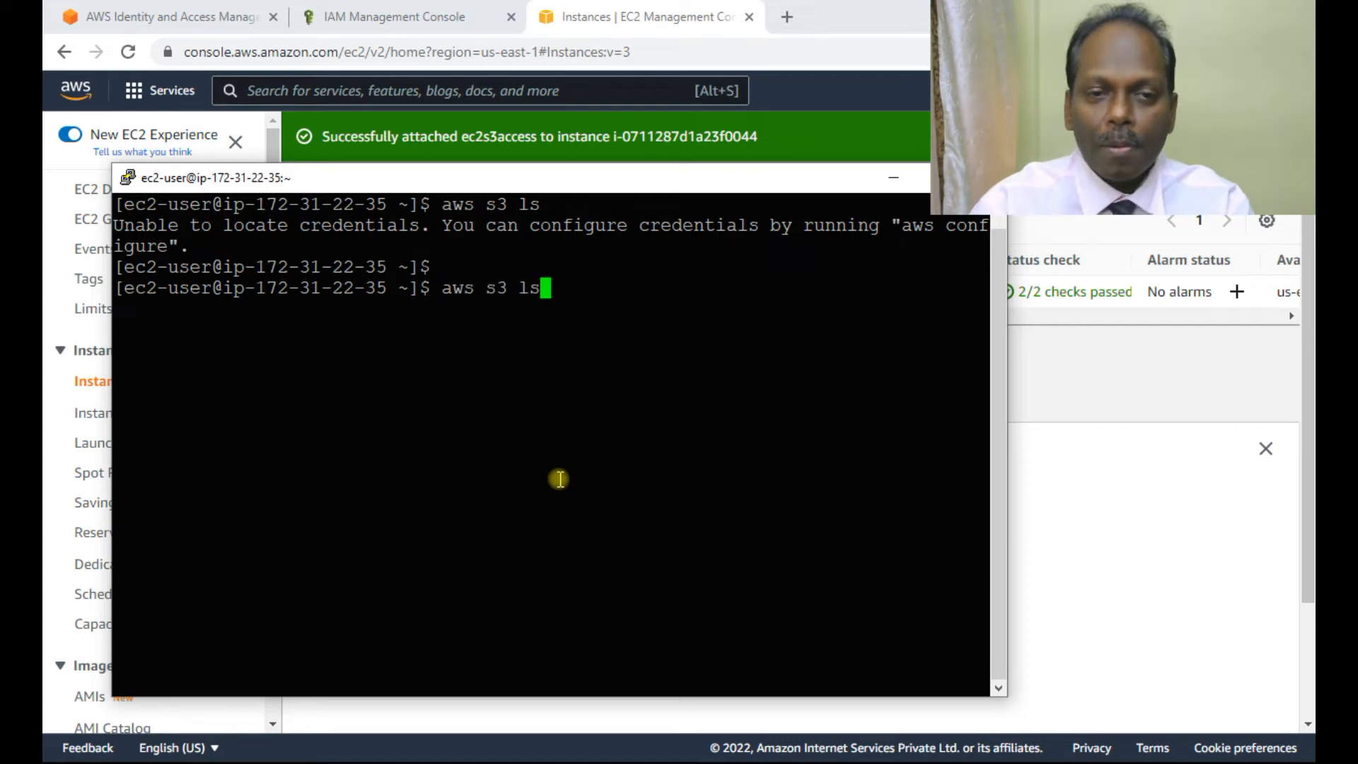
key("Return")
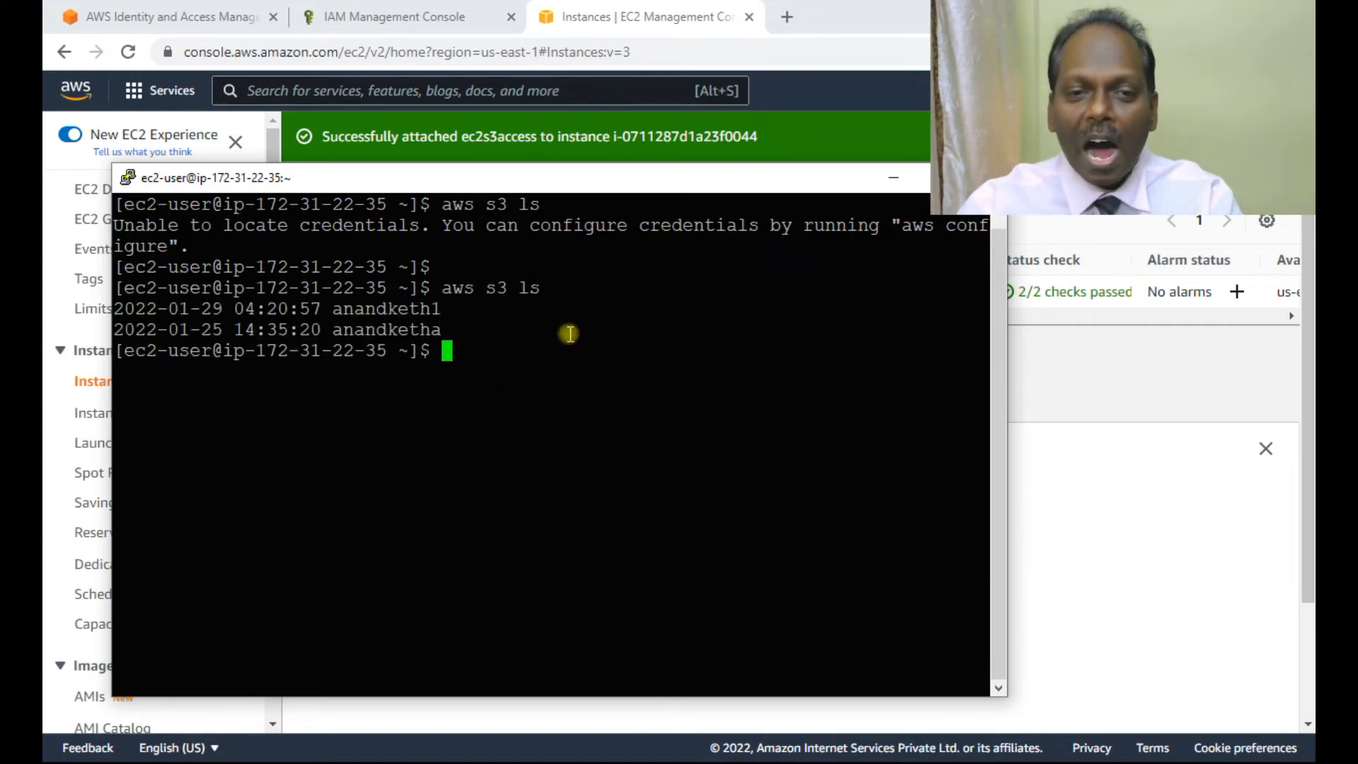
- List the contents of the anandketha bucket with aws s3 ls s3://anandketha
type("aws s23")
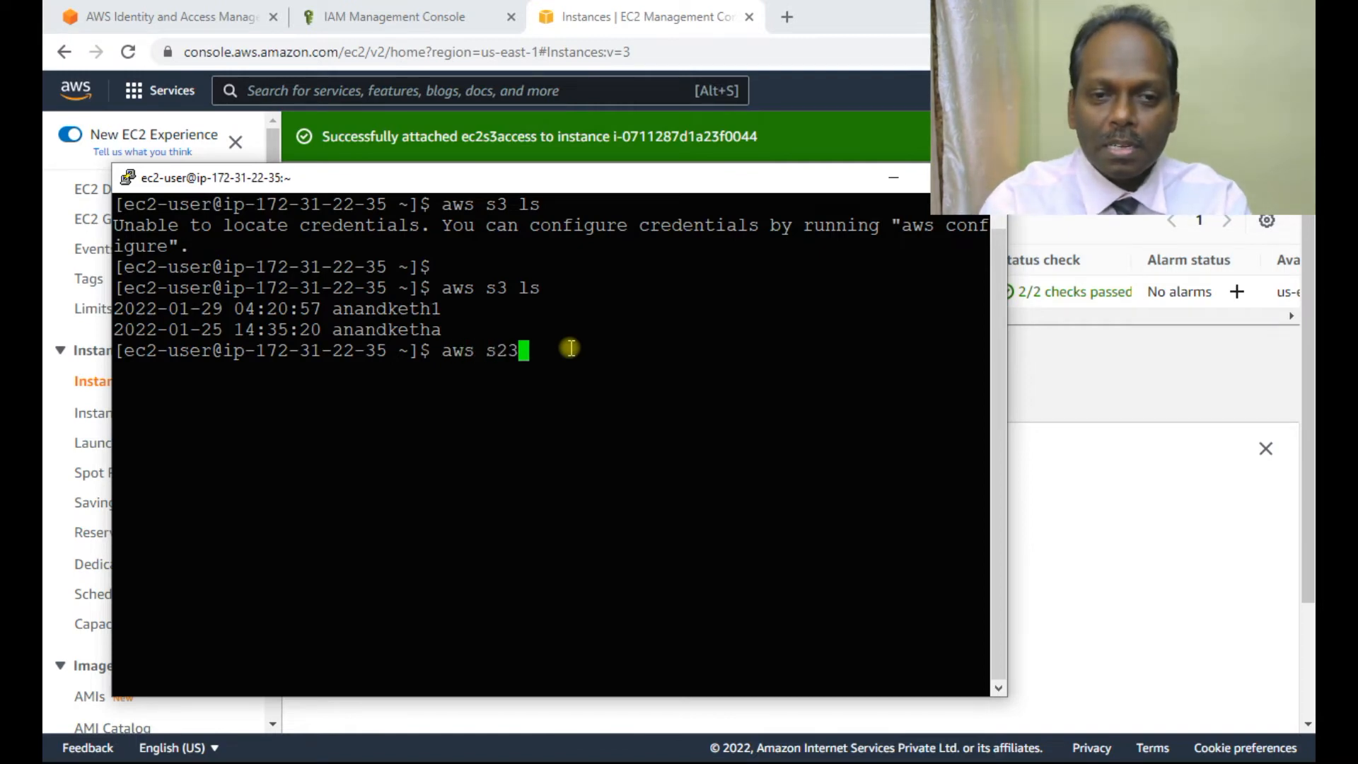
key("BackSpace")
key("BackSpace")
type("3 ls s3://")
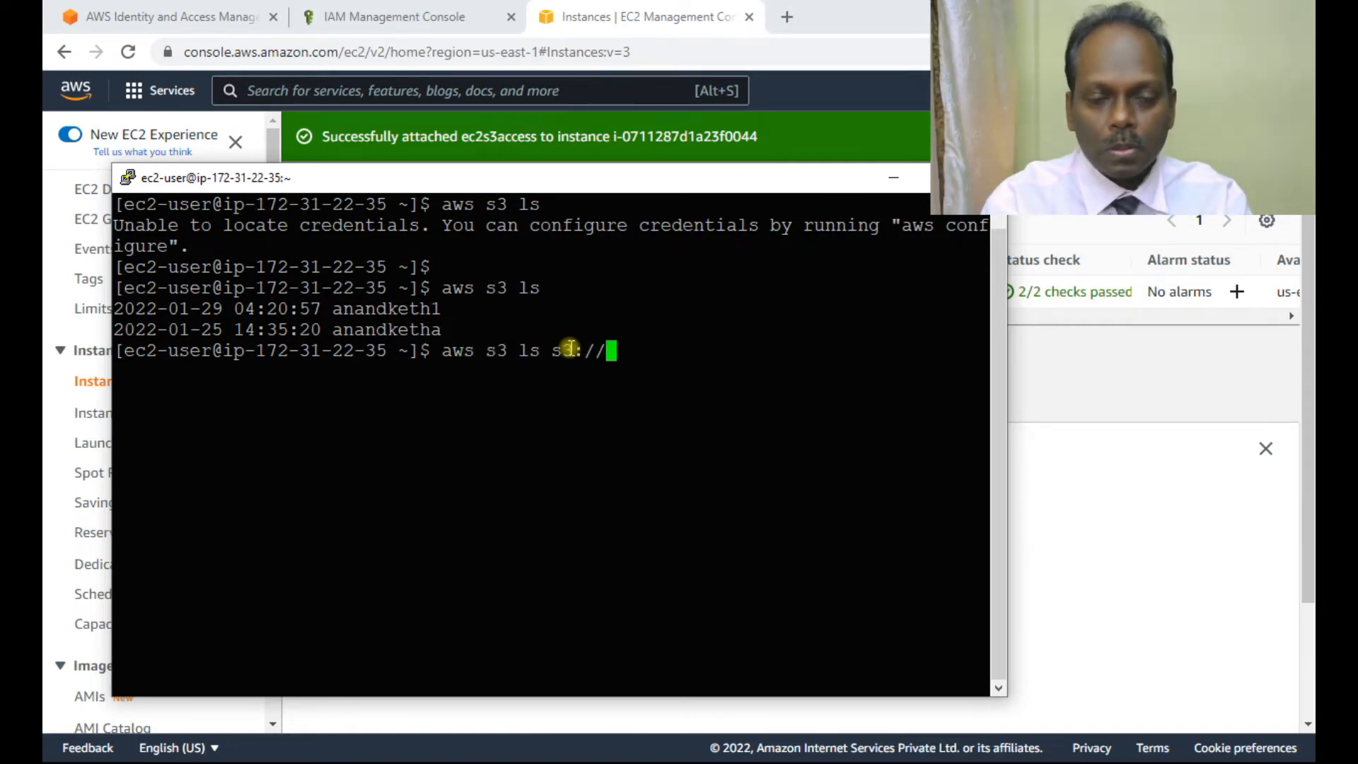
type("anandketha")
key("Return")
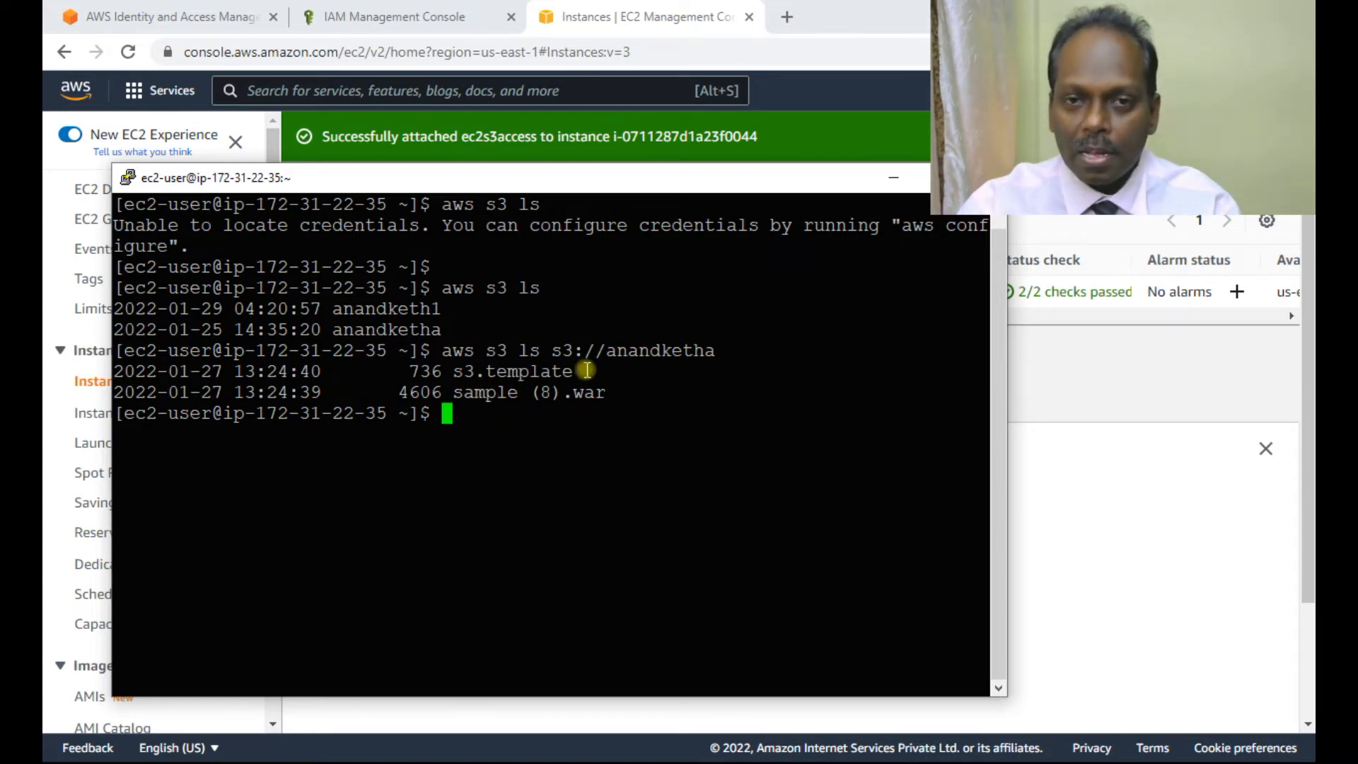
- Switch to the IAM notes in Notepad and review Task 3 about group anand, user1, user2 and the rds policy
left_click(892, 183)
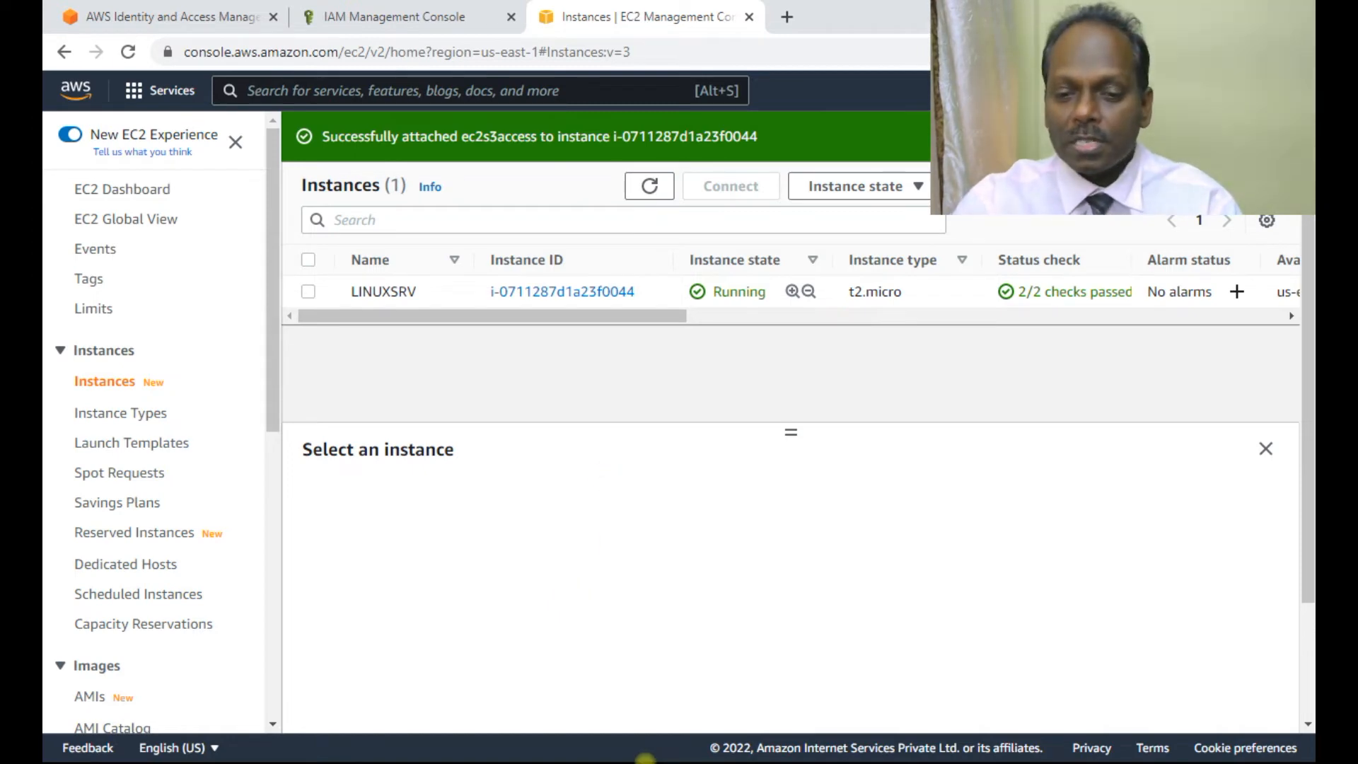
key("alt+Tab")
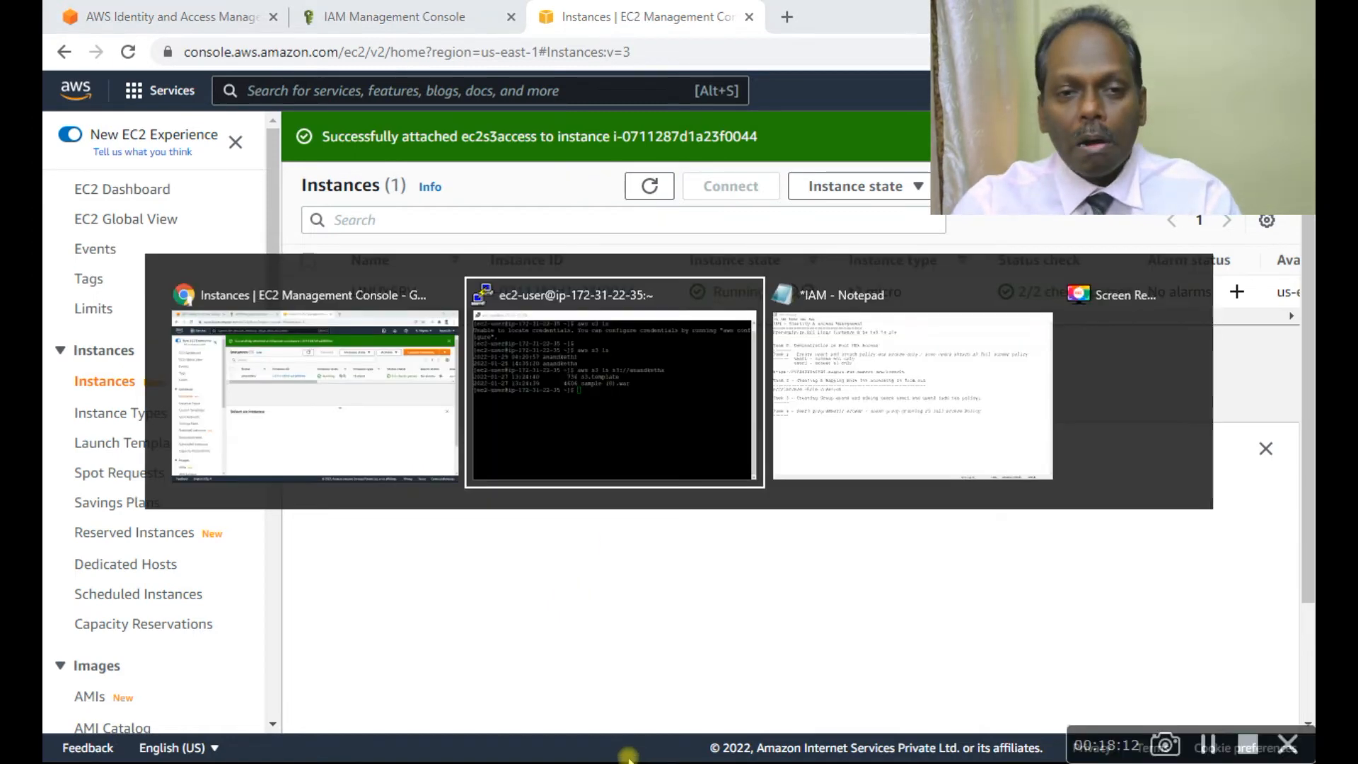
key("alt+Tab")
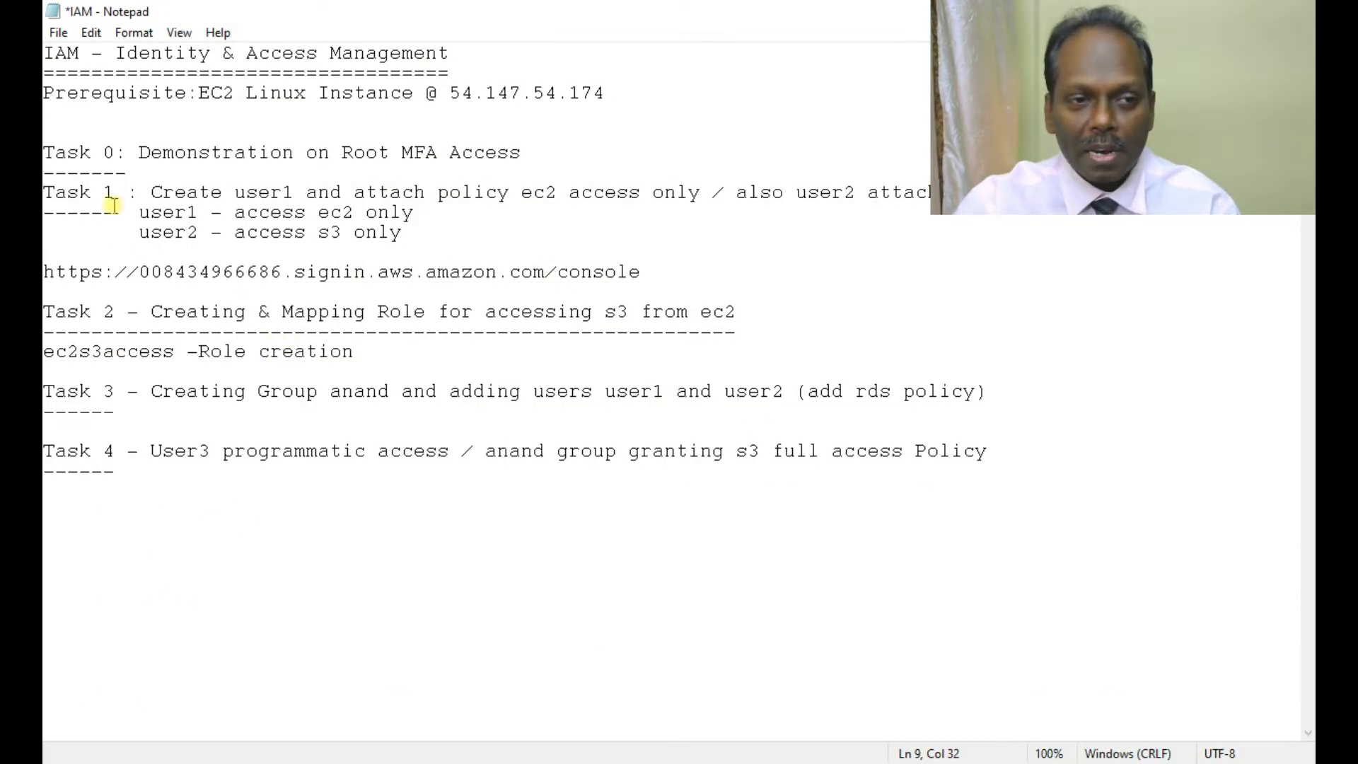
left_click(203, 312)
left_click_drag(204, 311, 670, 304)
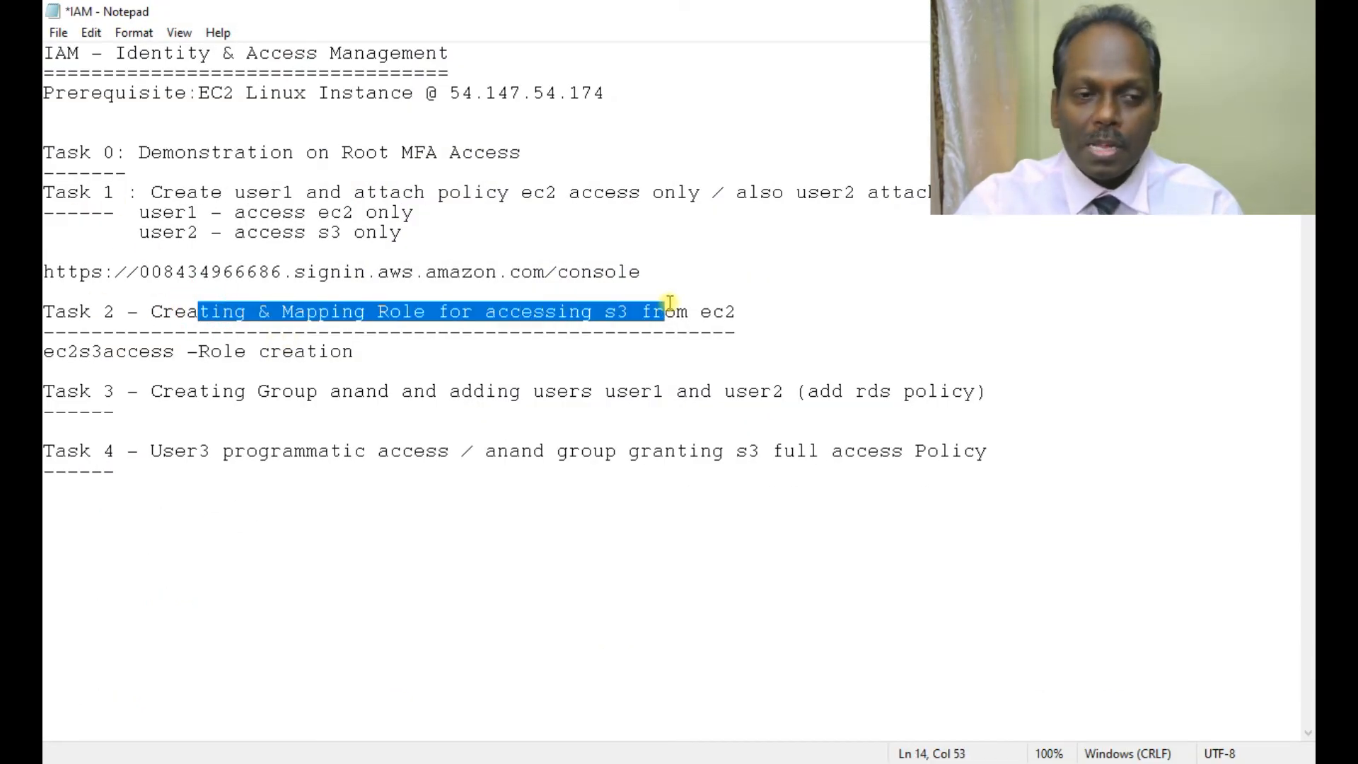
left_click(152, 391)
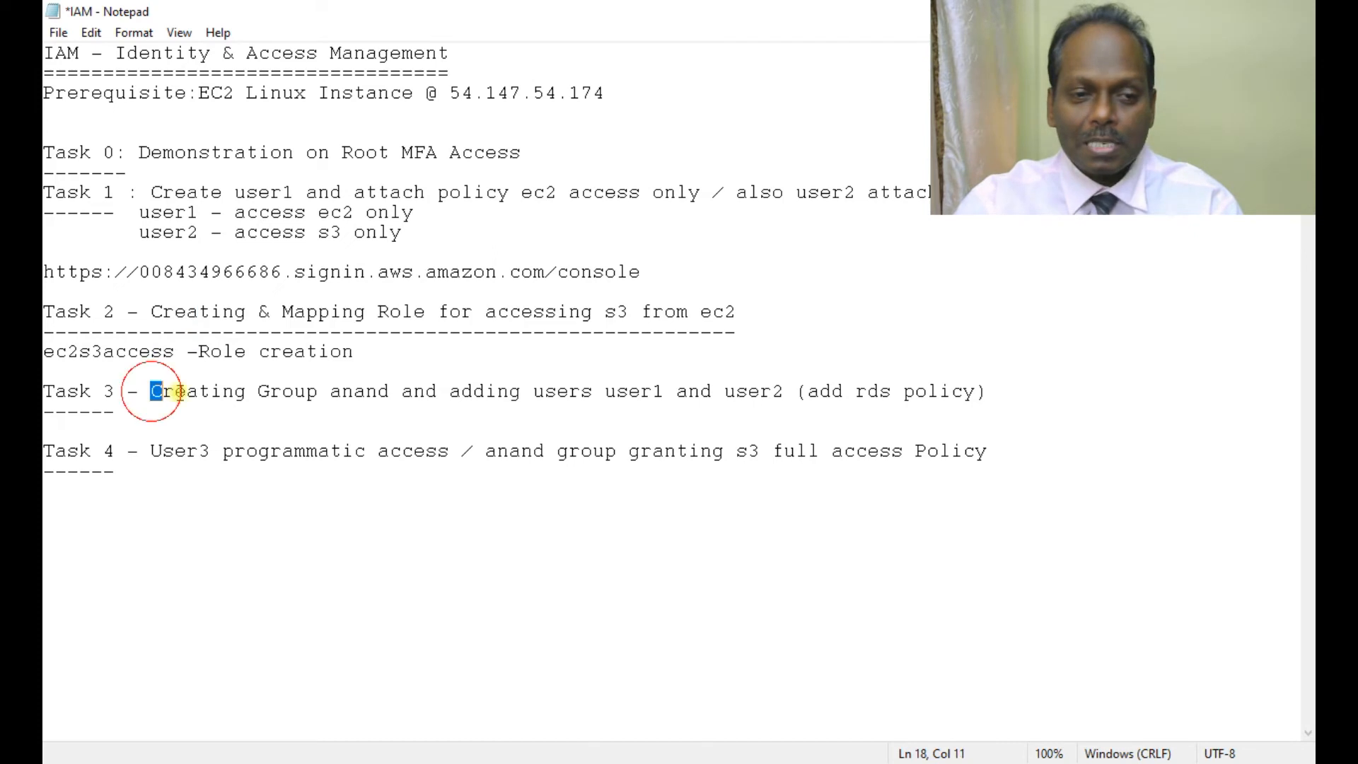
left_click_drag(152, 391, 300, 391)
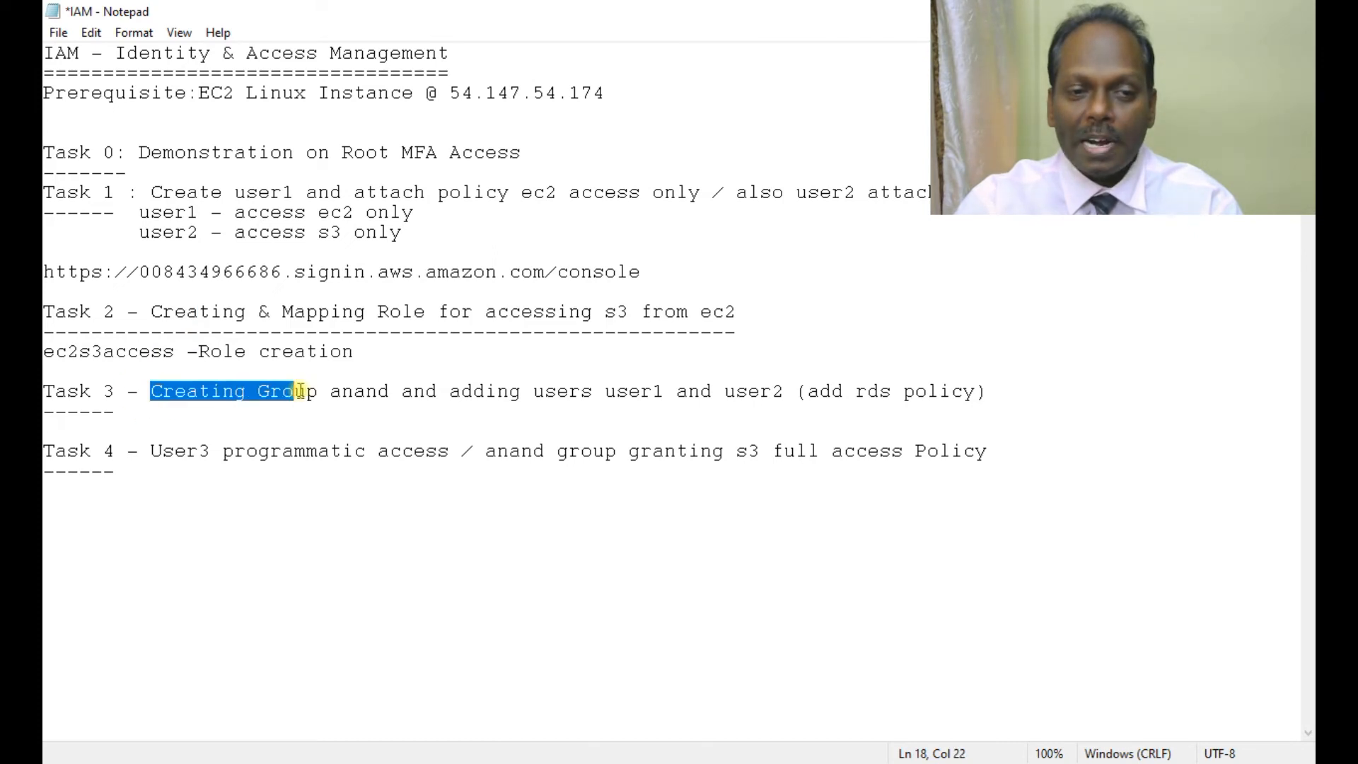
double_click(372, 393)
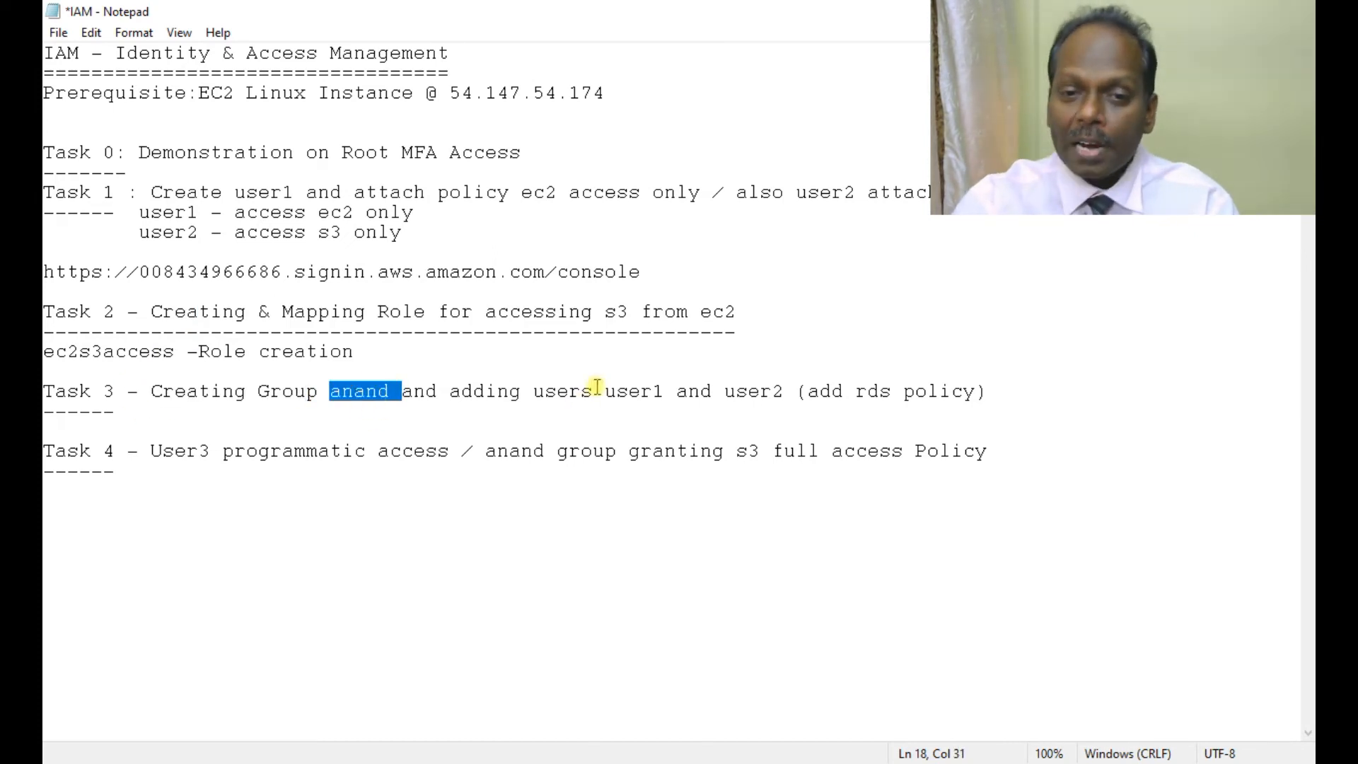
left_click_drag(605, 395, 954, 389)
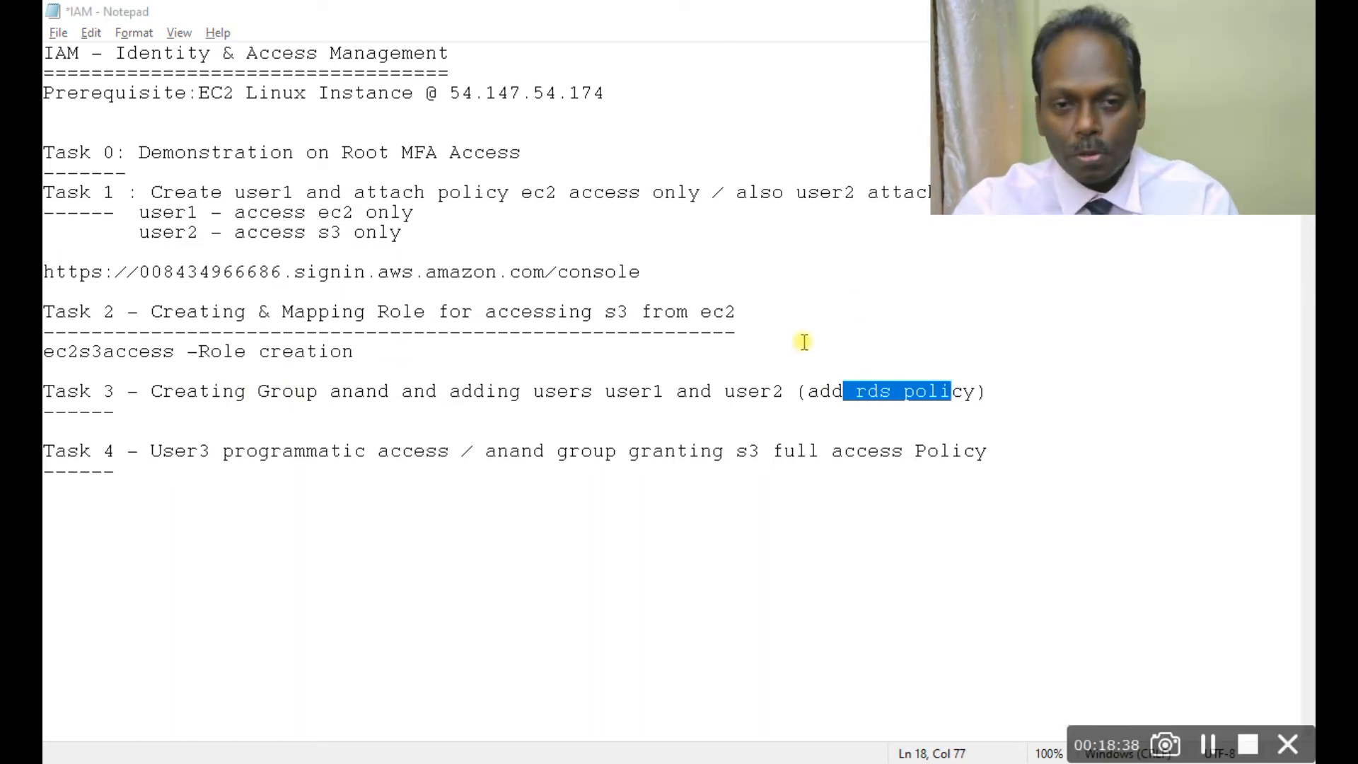
- Switch back to the browser and open the user groups list in the IAM console
key("alt+Tab")
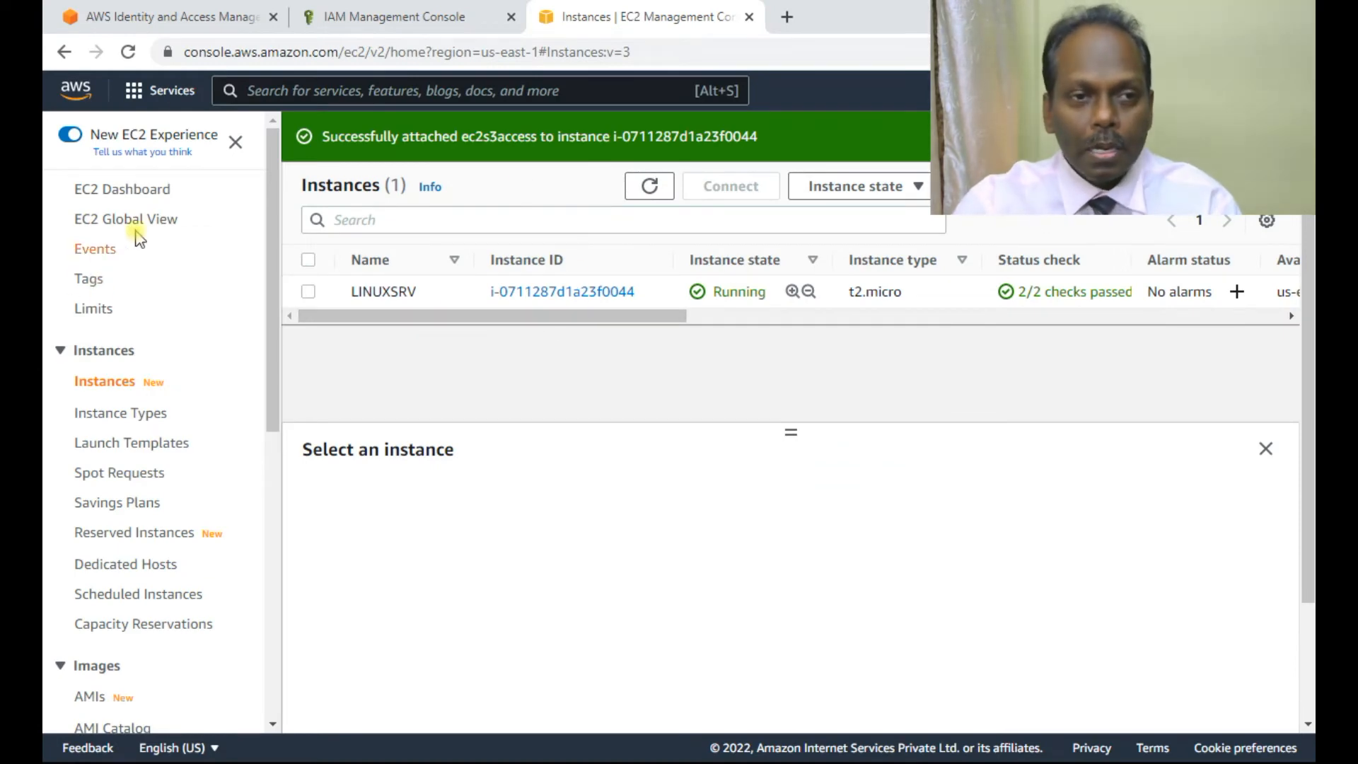
left_click(397, 22)
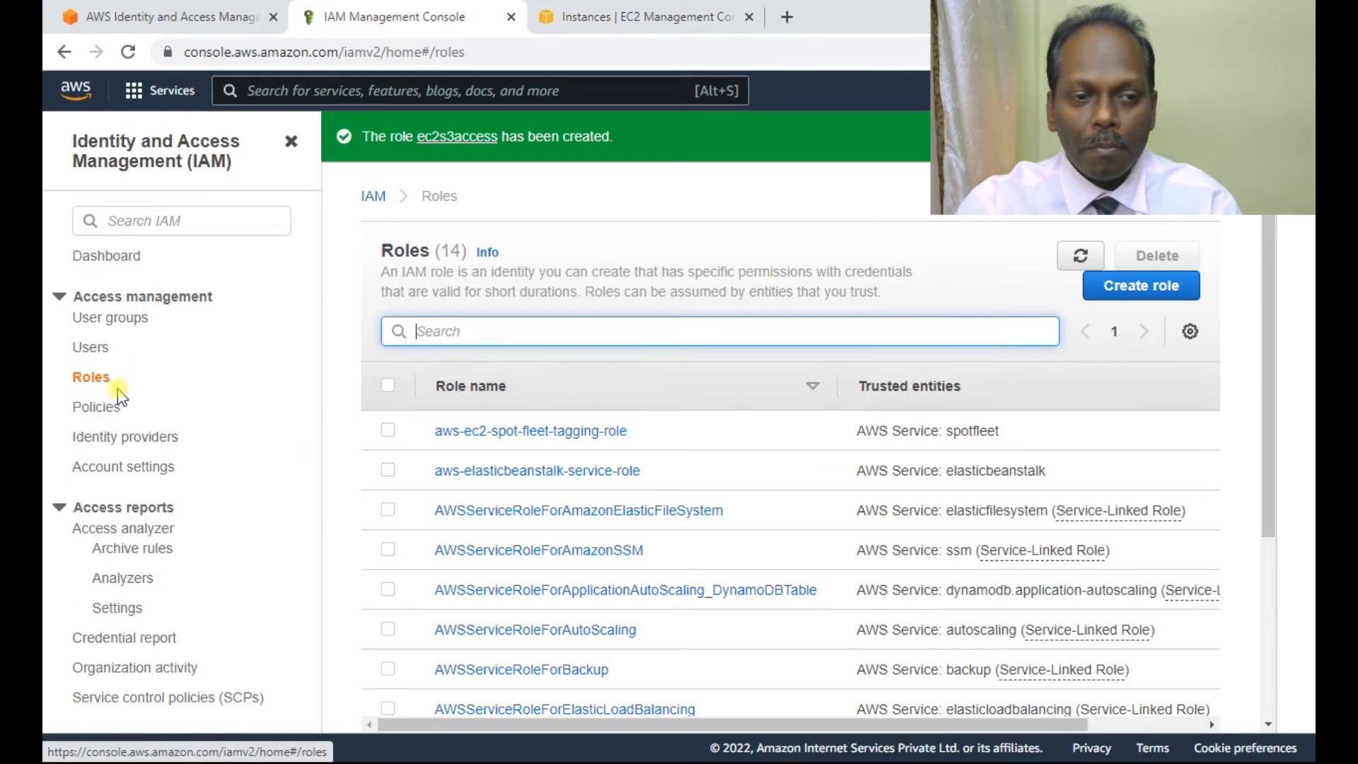
left_click(112, 320)
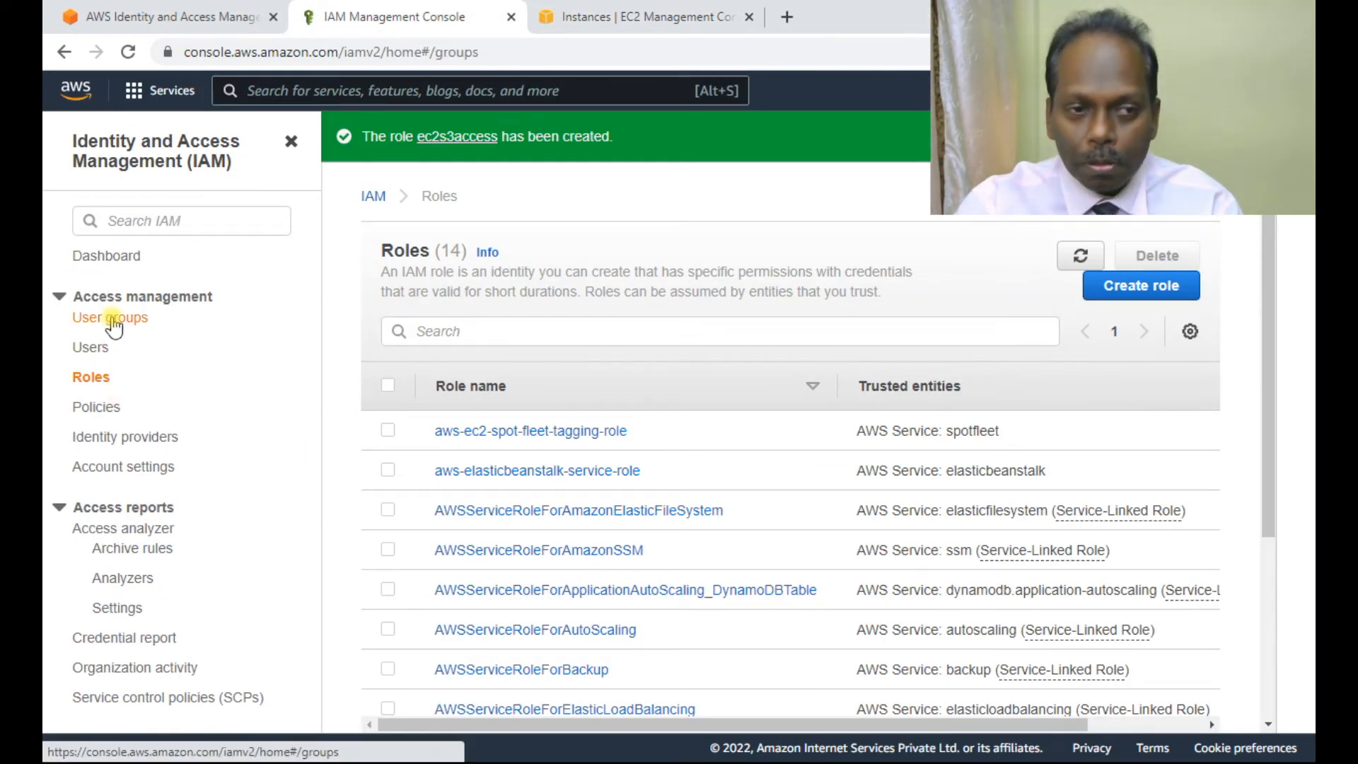
left_click(522, 282)
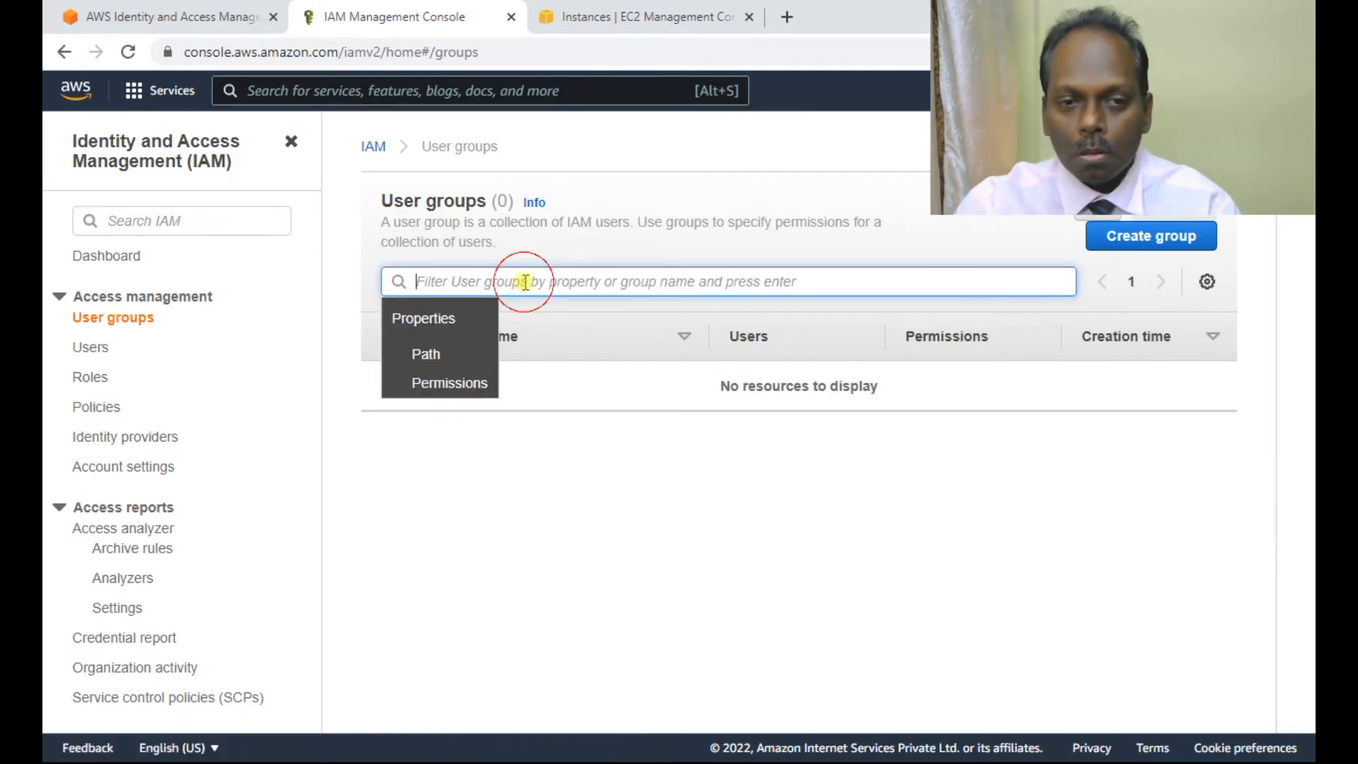
type("group")
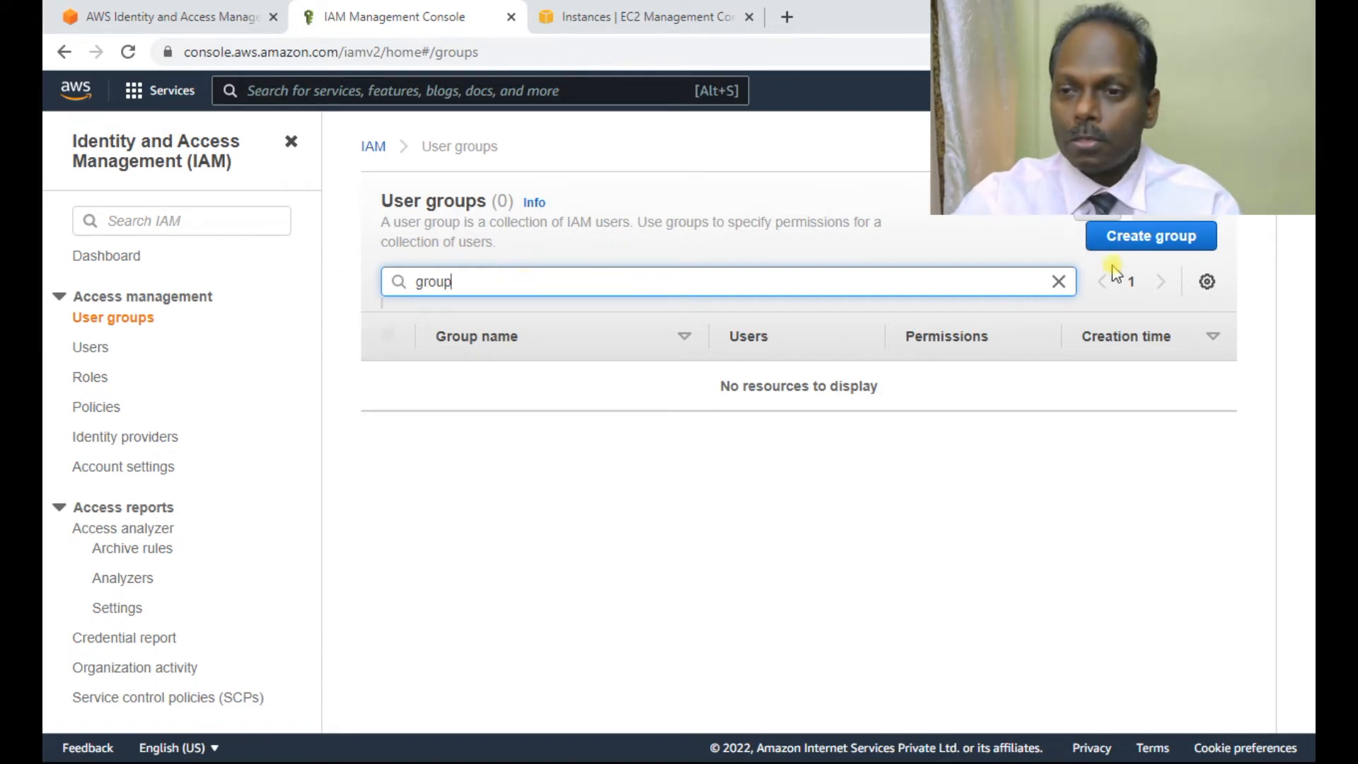
key("BackSpace")
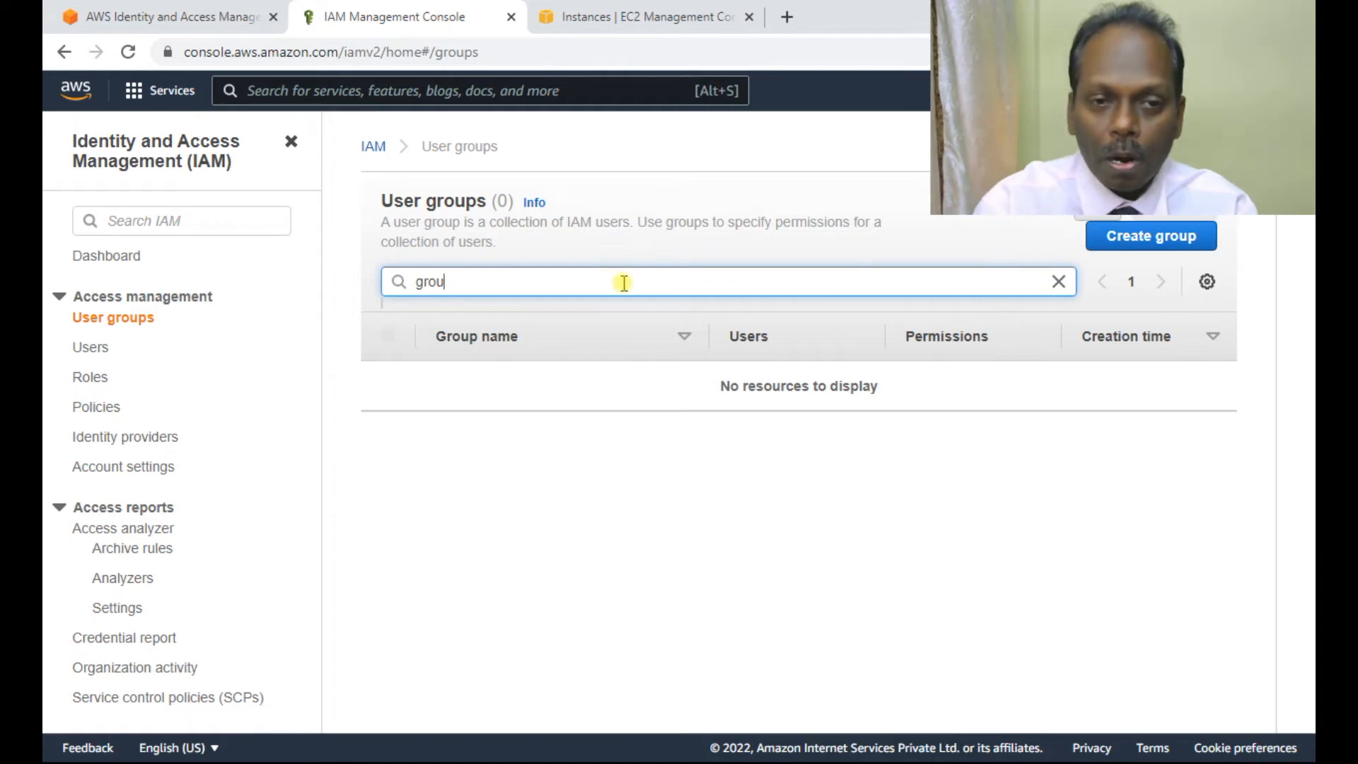
key("BackSpace")
key("BackSpace")
type("anand")
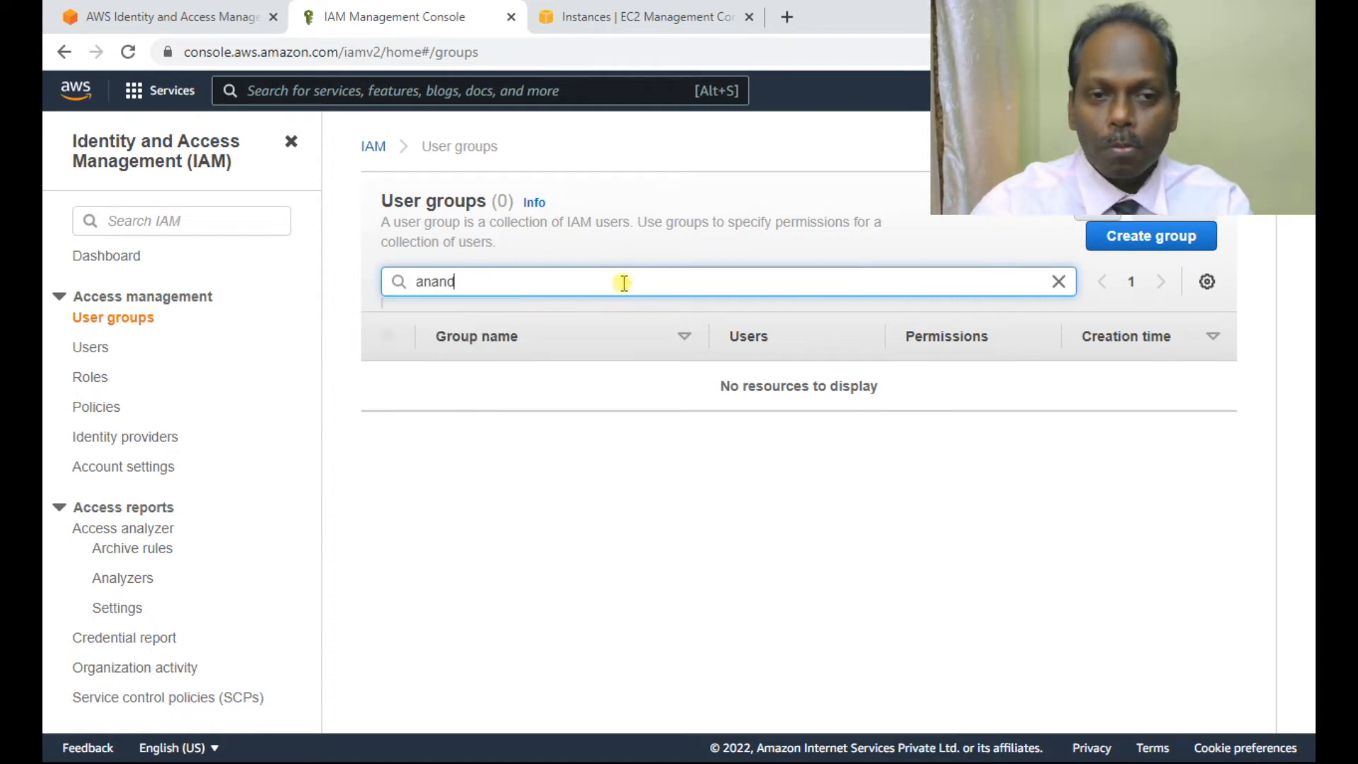
- Start a new user group, add user1 and user2 to it and name it anand
left_click(1096, 241)
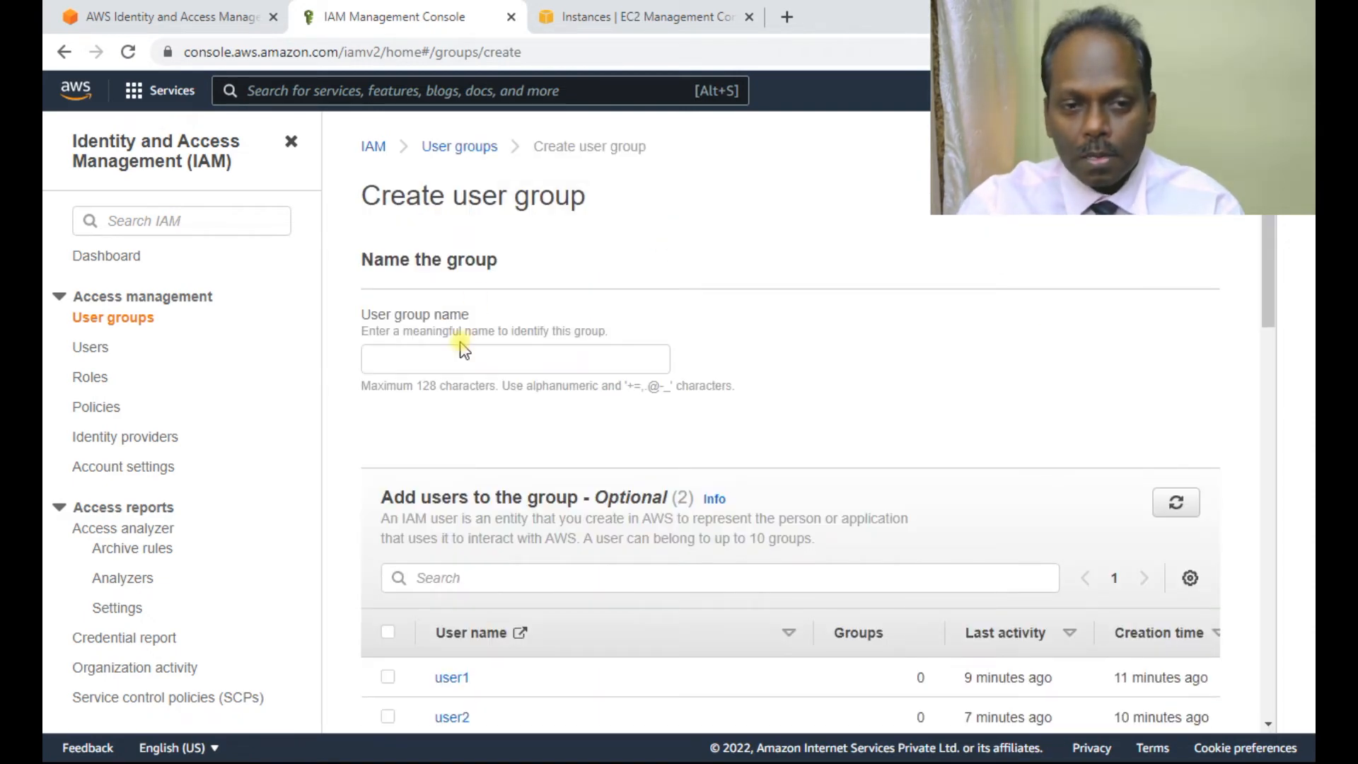
scroll(809, 364, "down", 4)
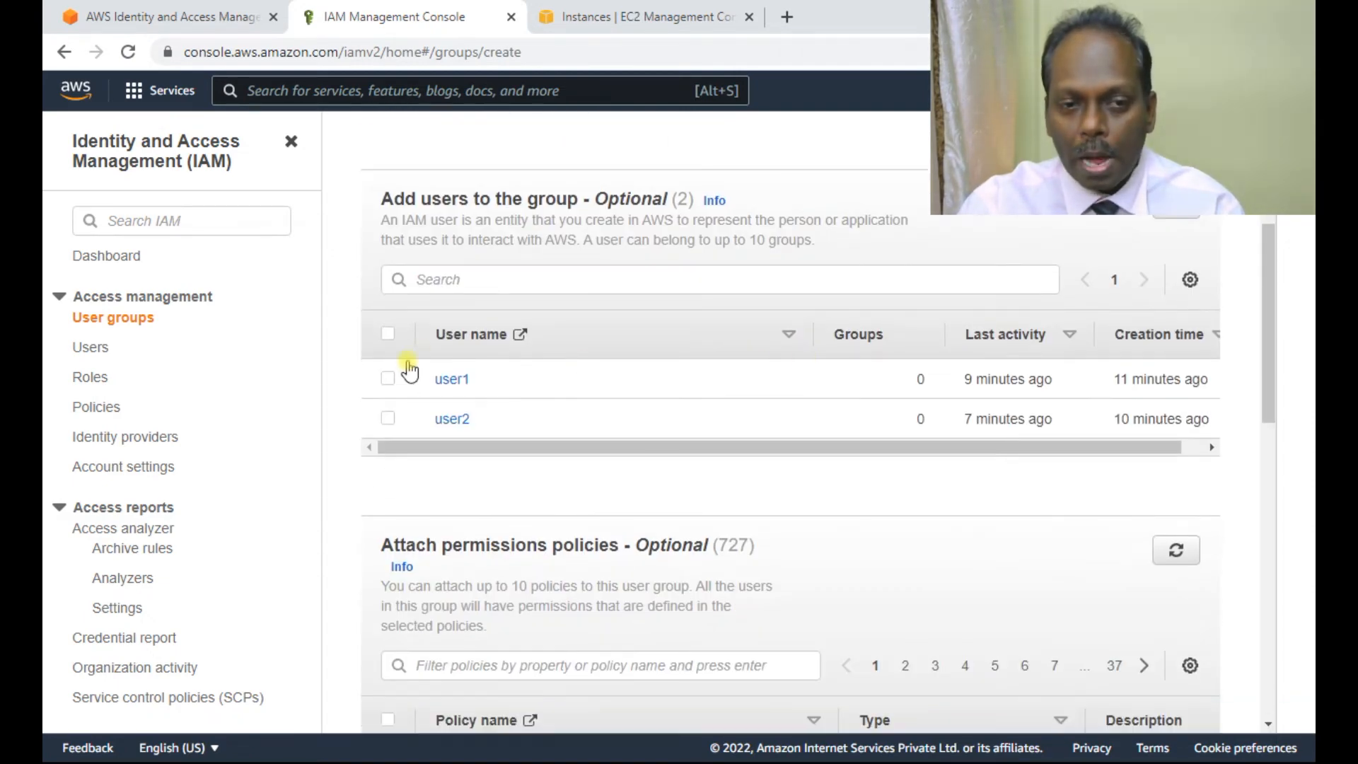
left_click(388, 379)
left_click(388, 418)
scroll(574, 387, "up", 4)
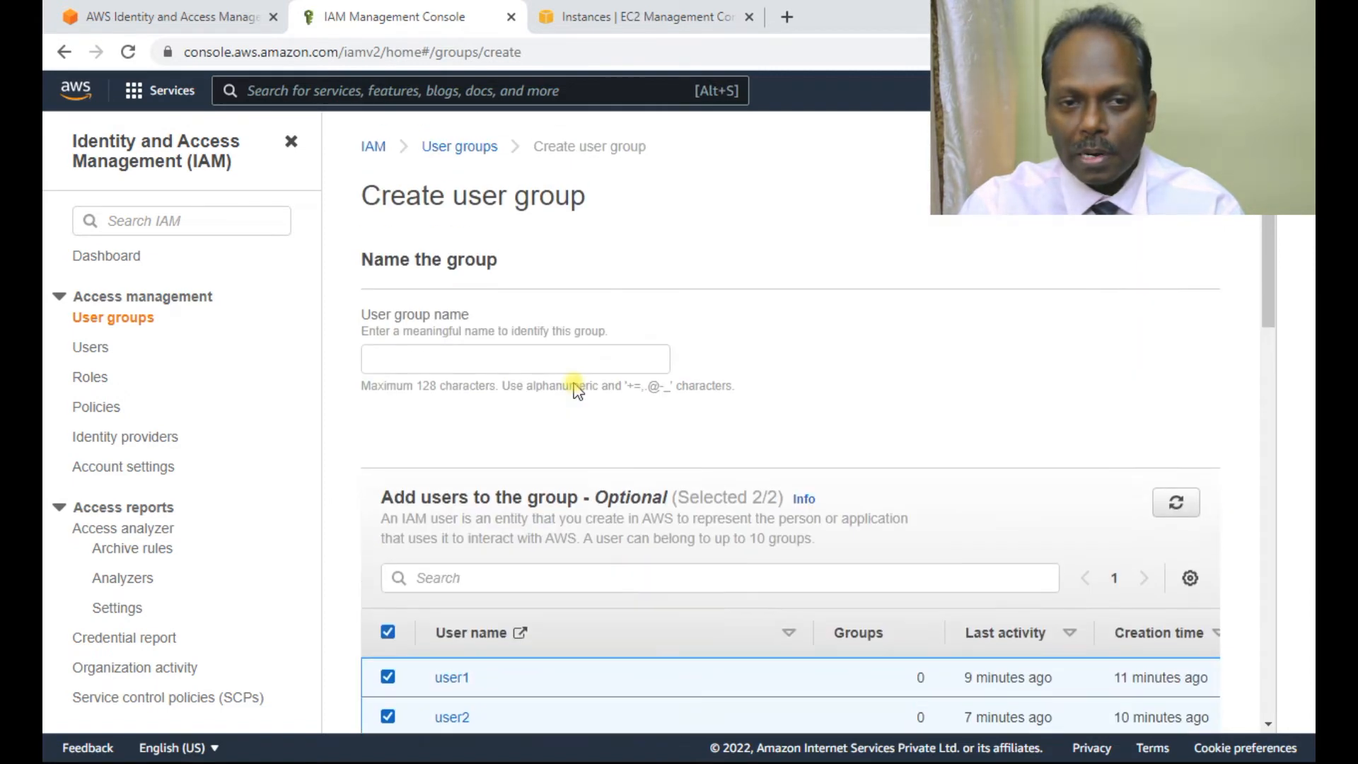
left_click(423, 362)
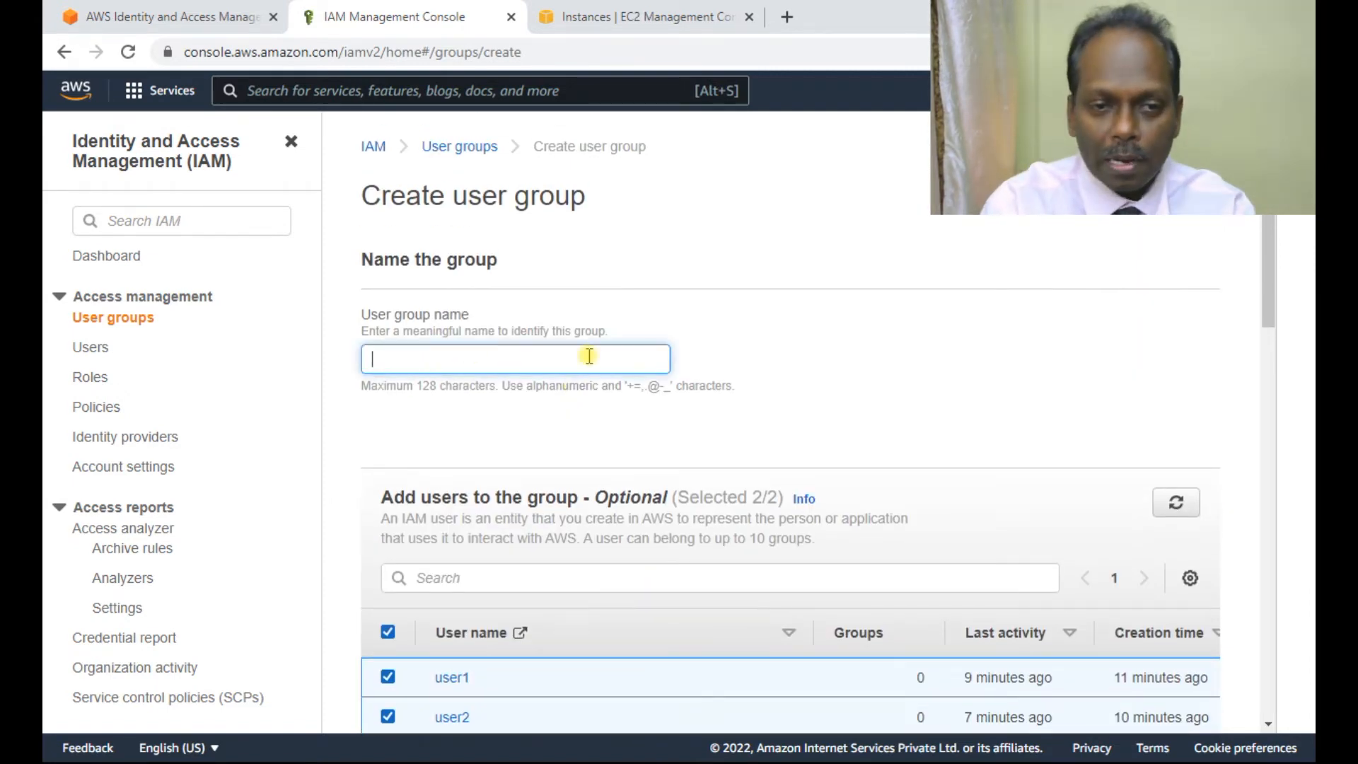
- Filter the permissions policies by rds, attach AmazonRDSFullAccess to the group and create it
scroll(933, 446, "down", 7)
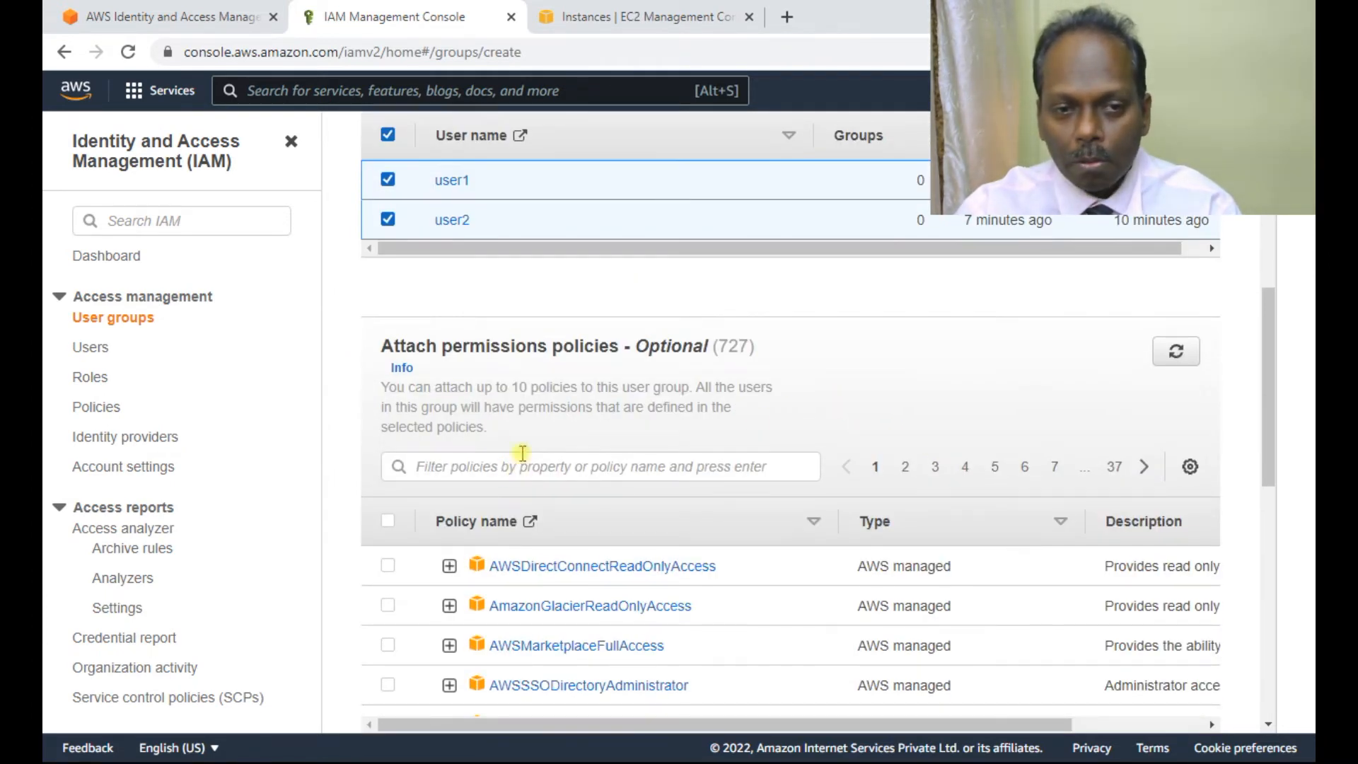
left_click(479, 469)
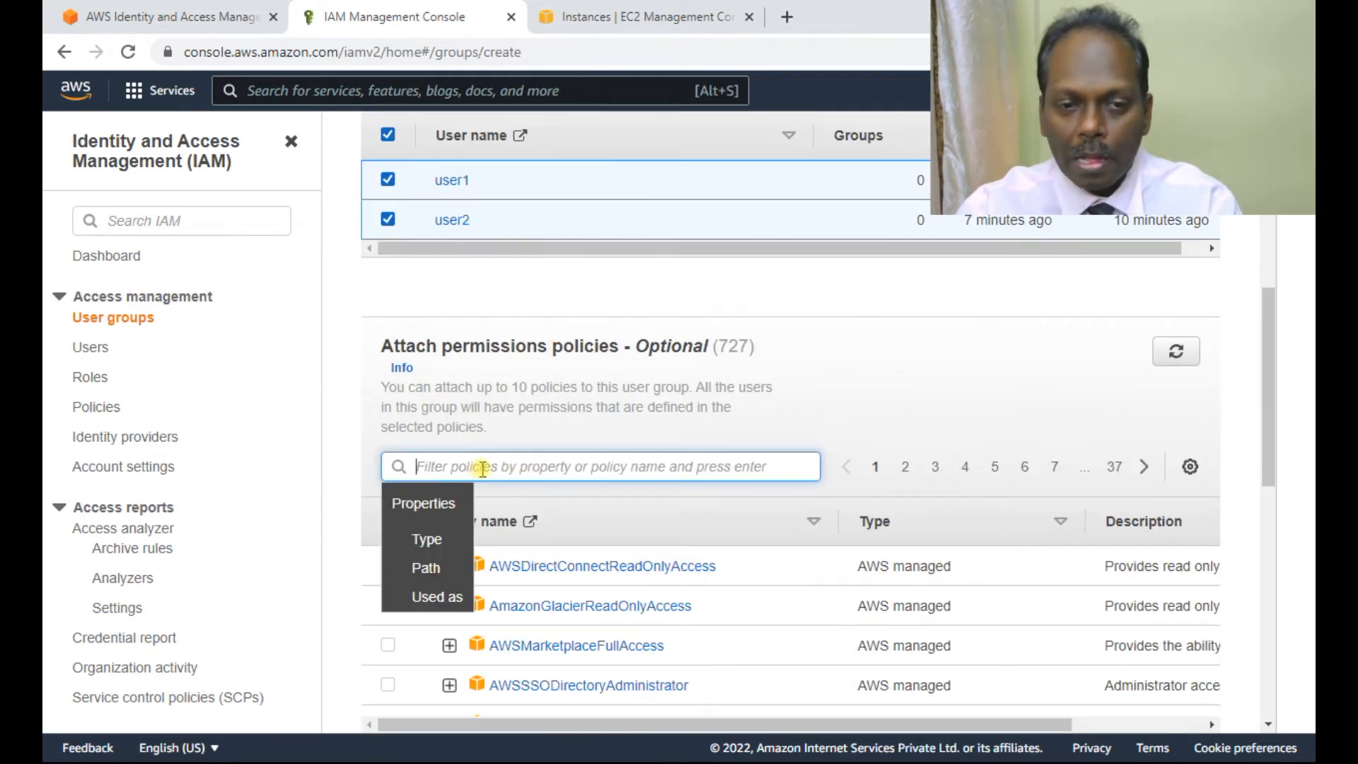
type("rds")
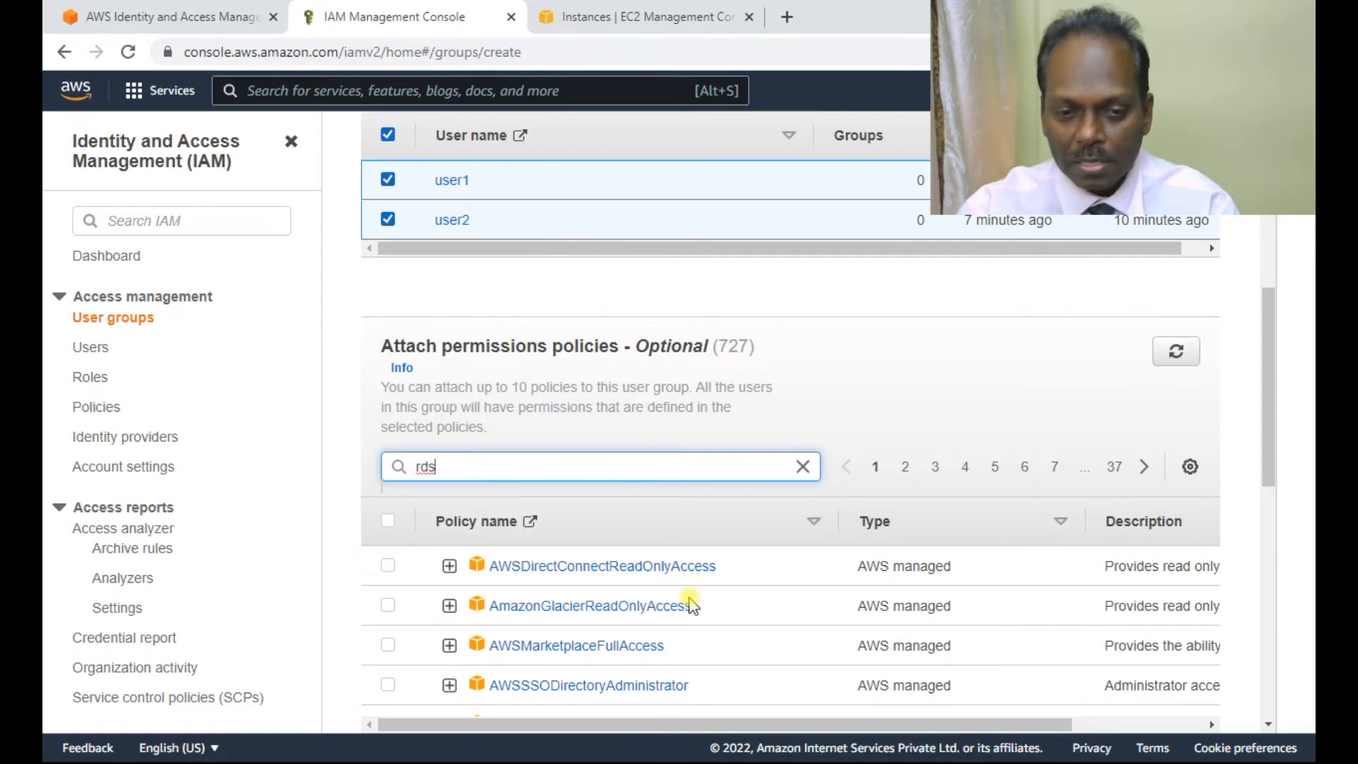
scroll(691, 605, "down", 1)
scroll(692, 603, "down", 2)
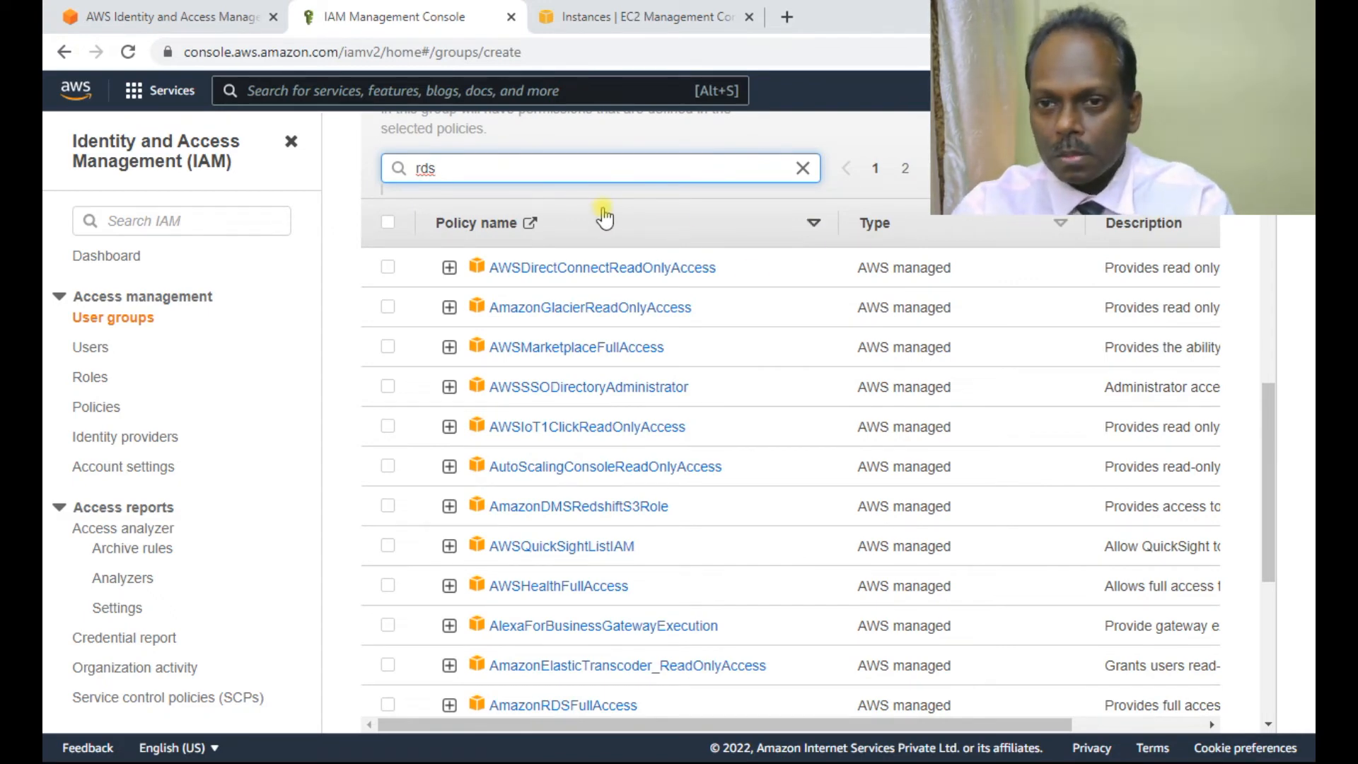
key("Return")
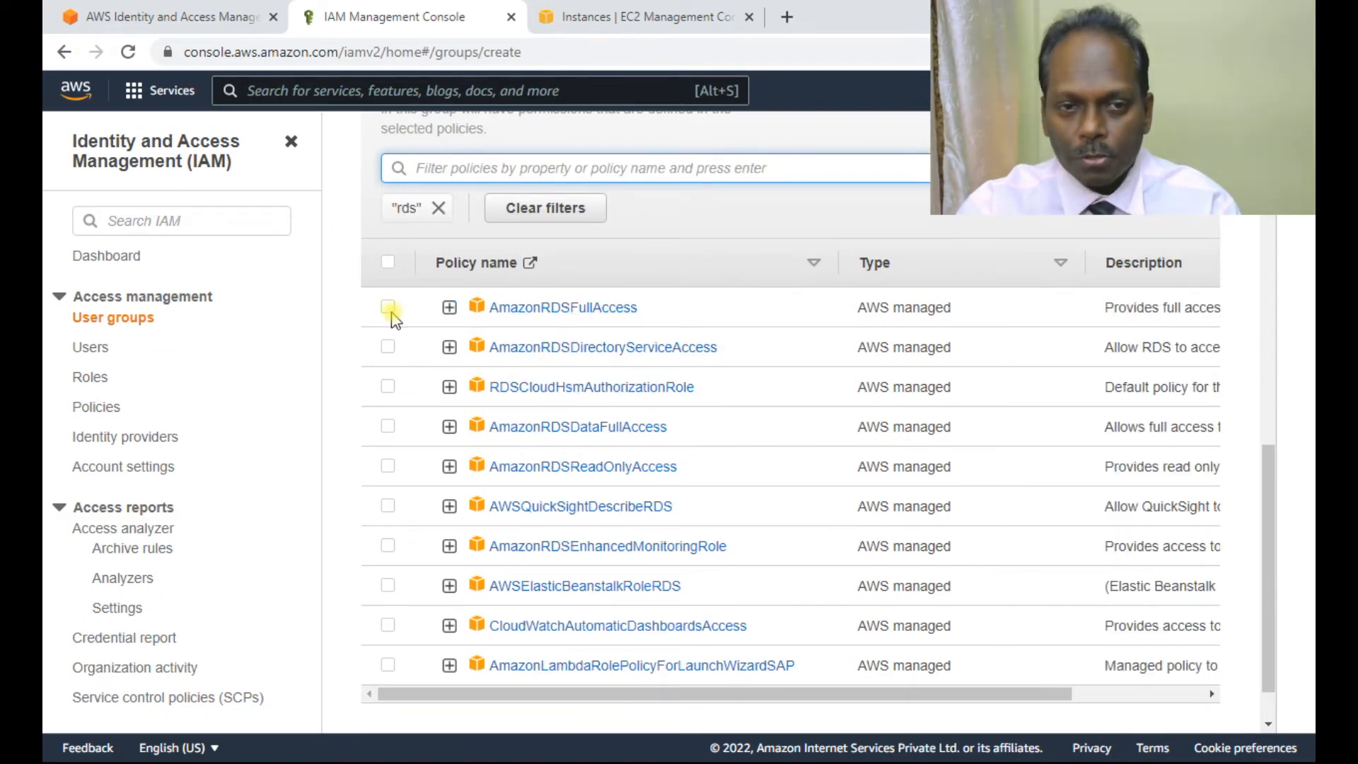
left_click(387, 307)
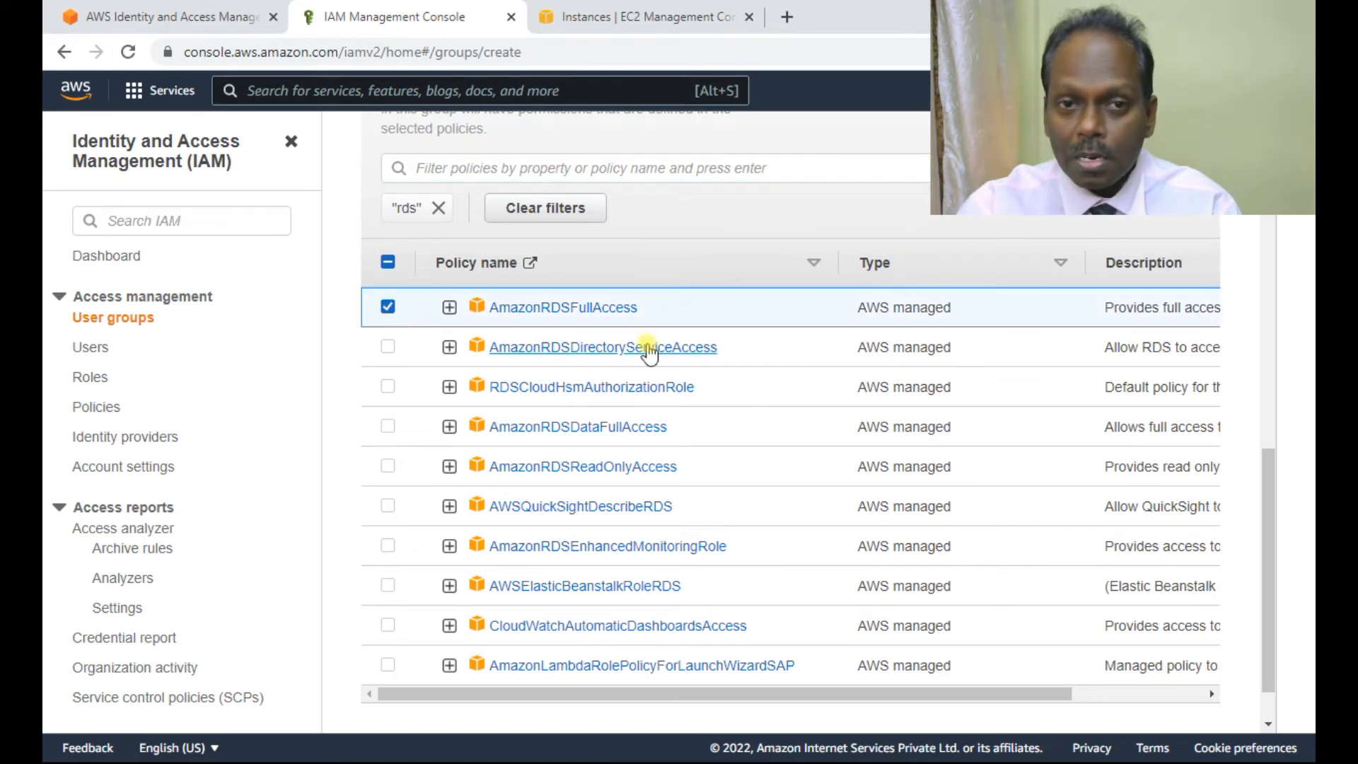
scroll(555, 276, "up", 5)
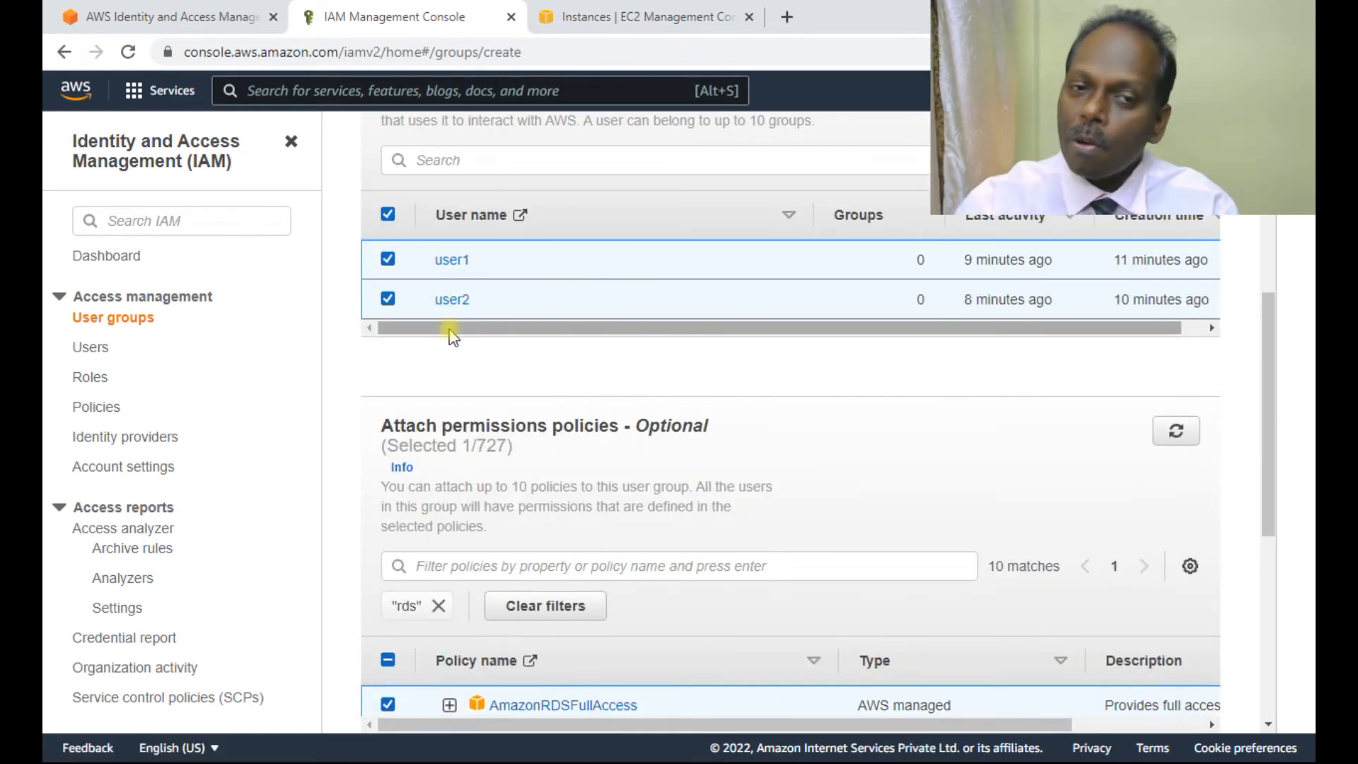
scroll(666, 328, "up", 4)
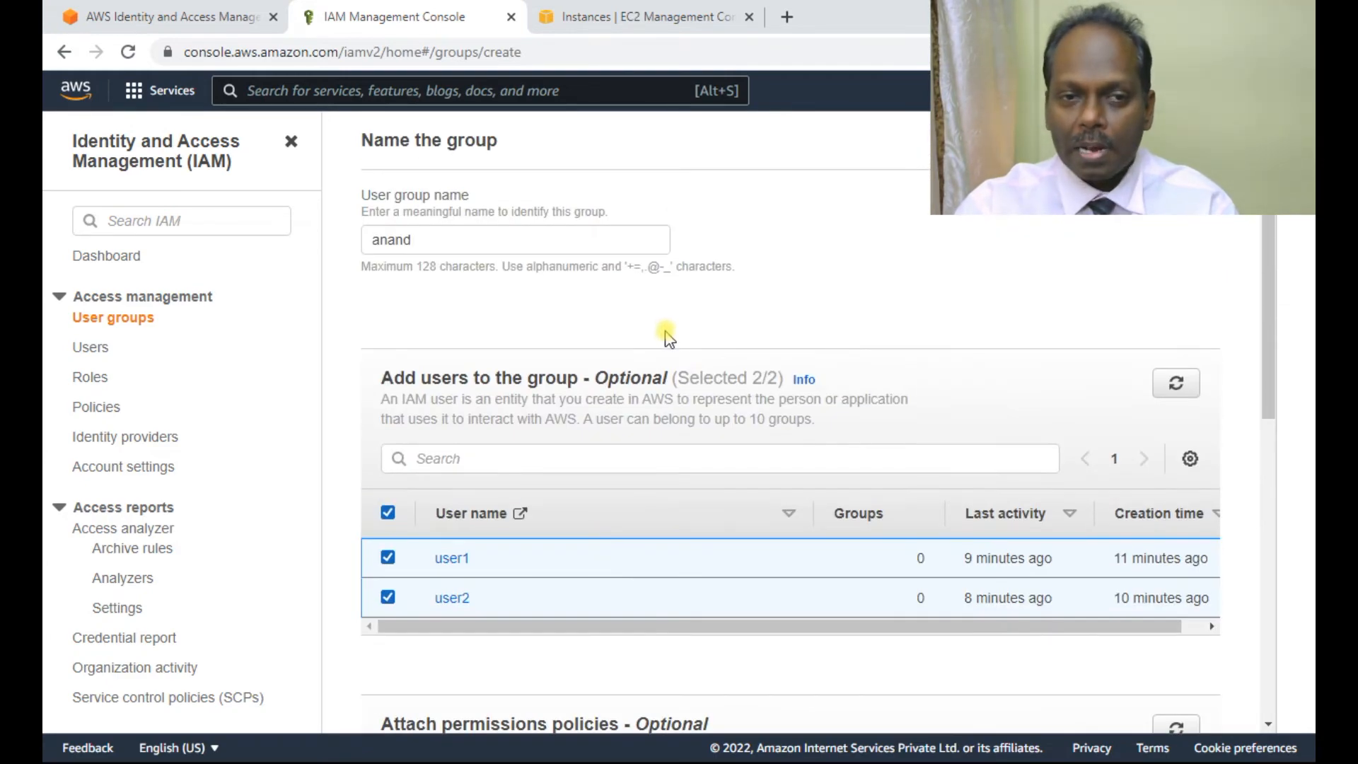
scroll(672, 353, "down", 10)
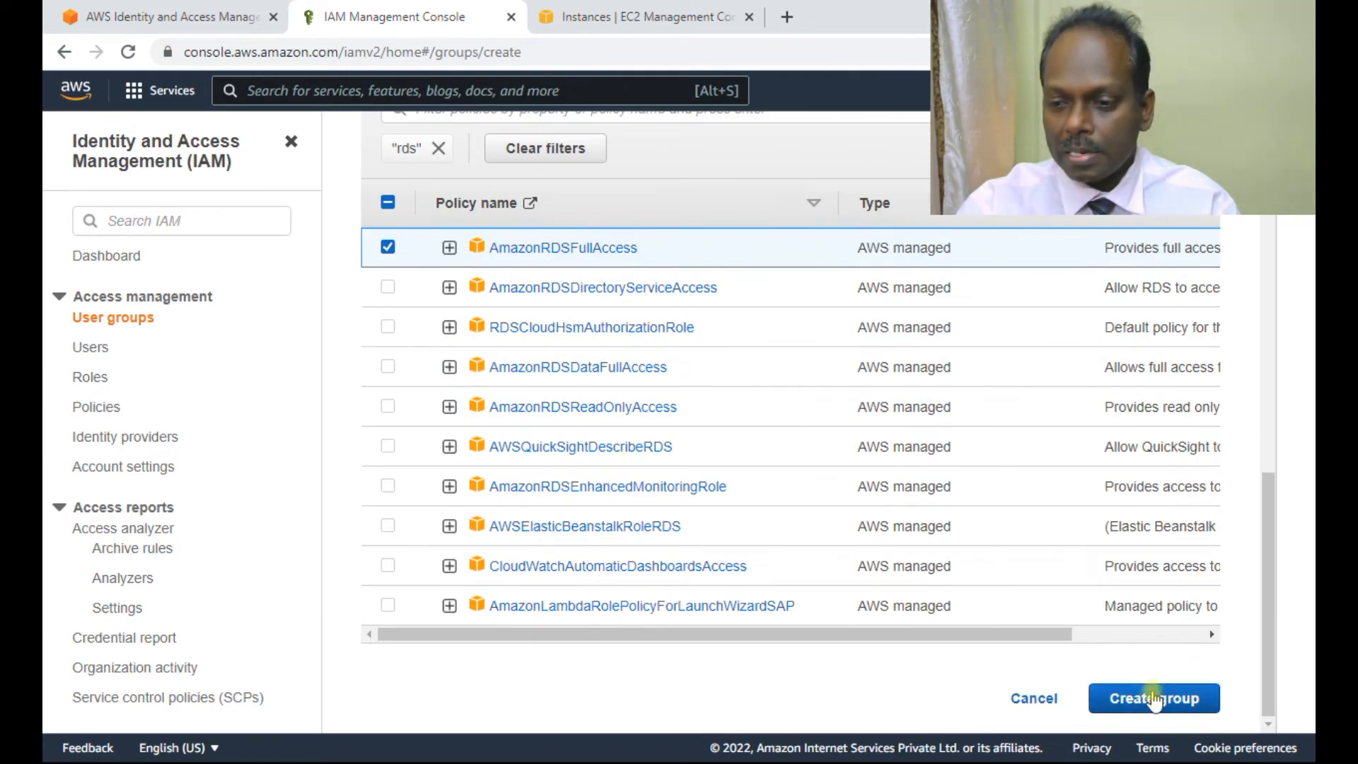
scroll(686, 524, "up", 2)
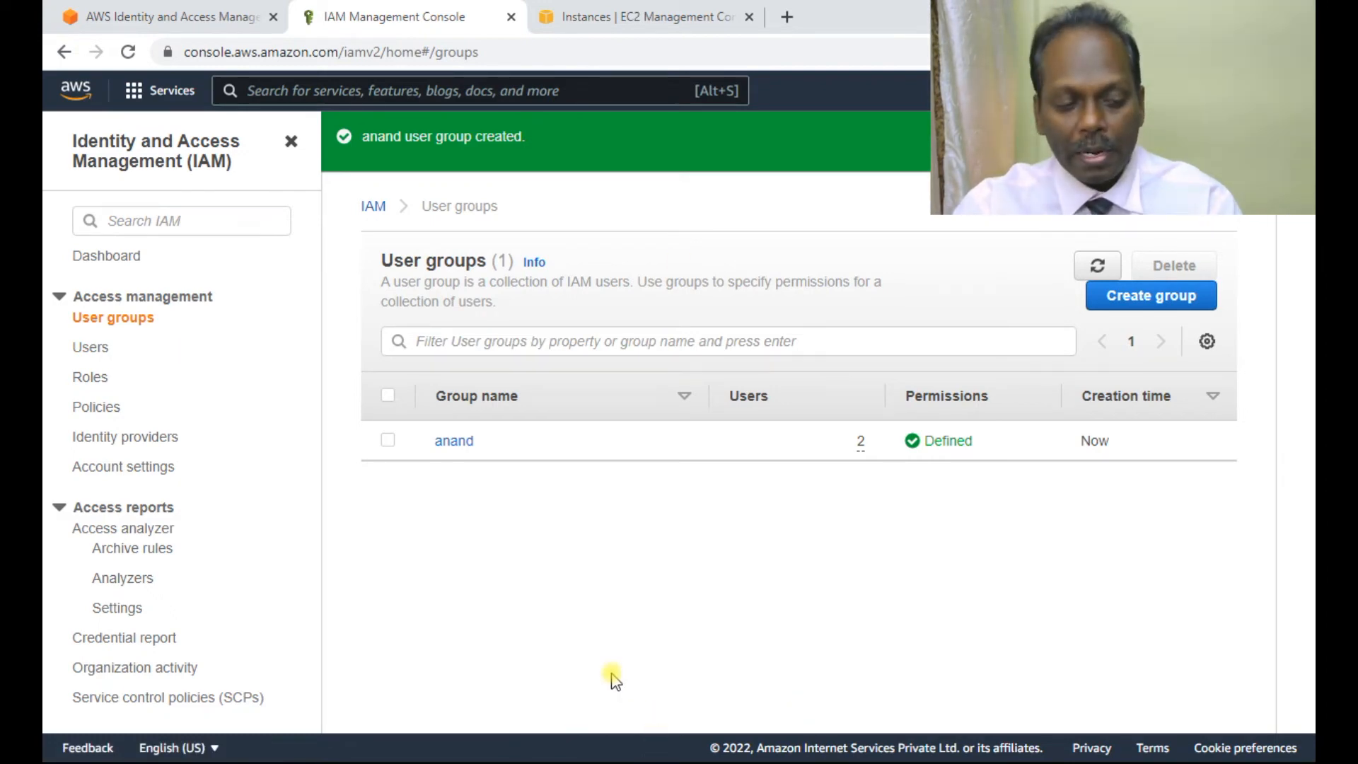
- Switch to the IAM notes and review Task 4 about User3 programmatic access and the anand group's s3 full access policy
key("alt+Tab")
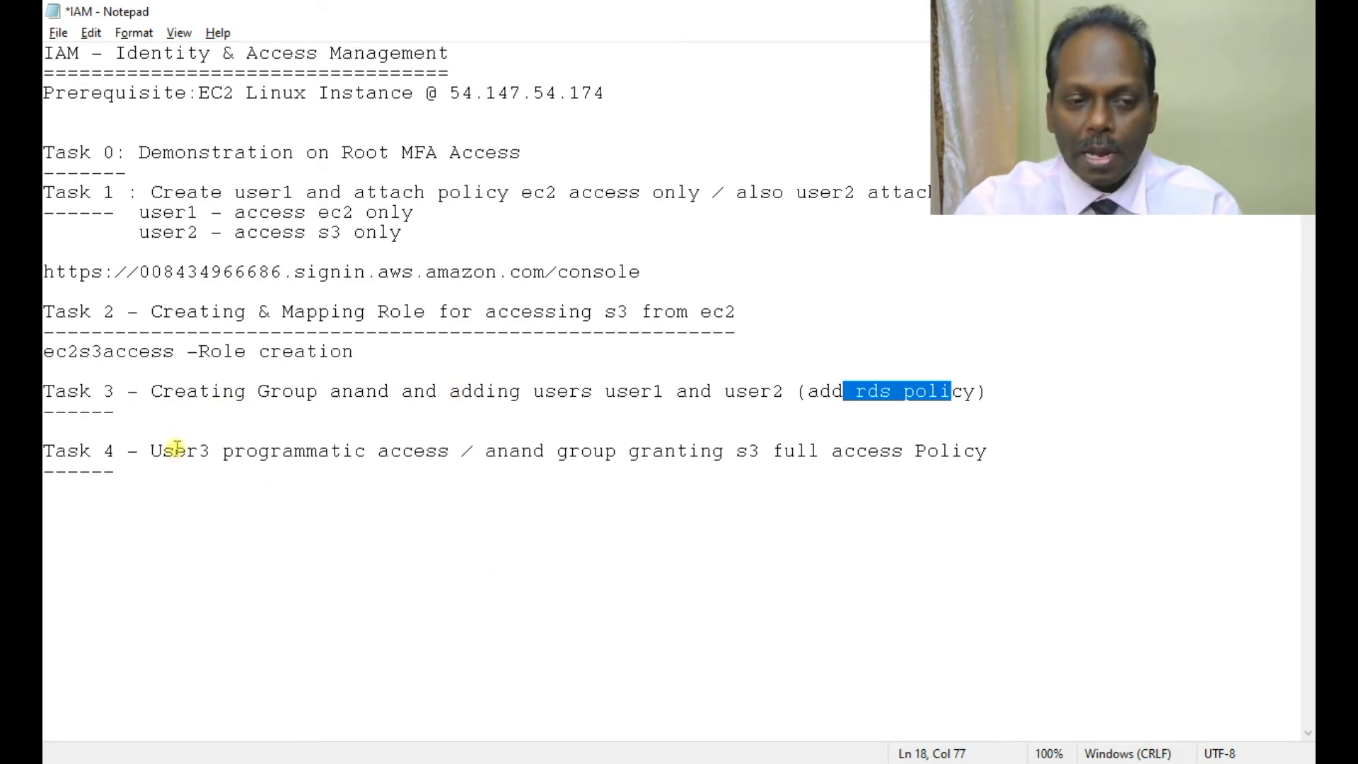
left_click_drag(152, 451, 457, 452)
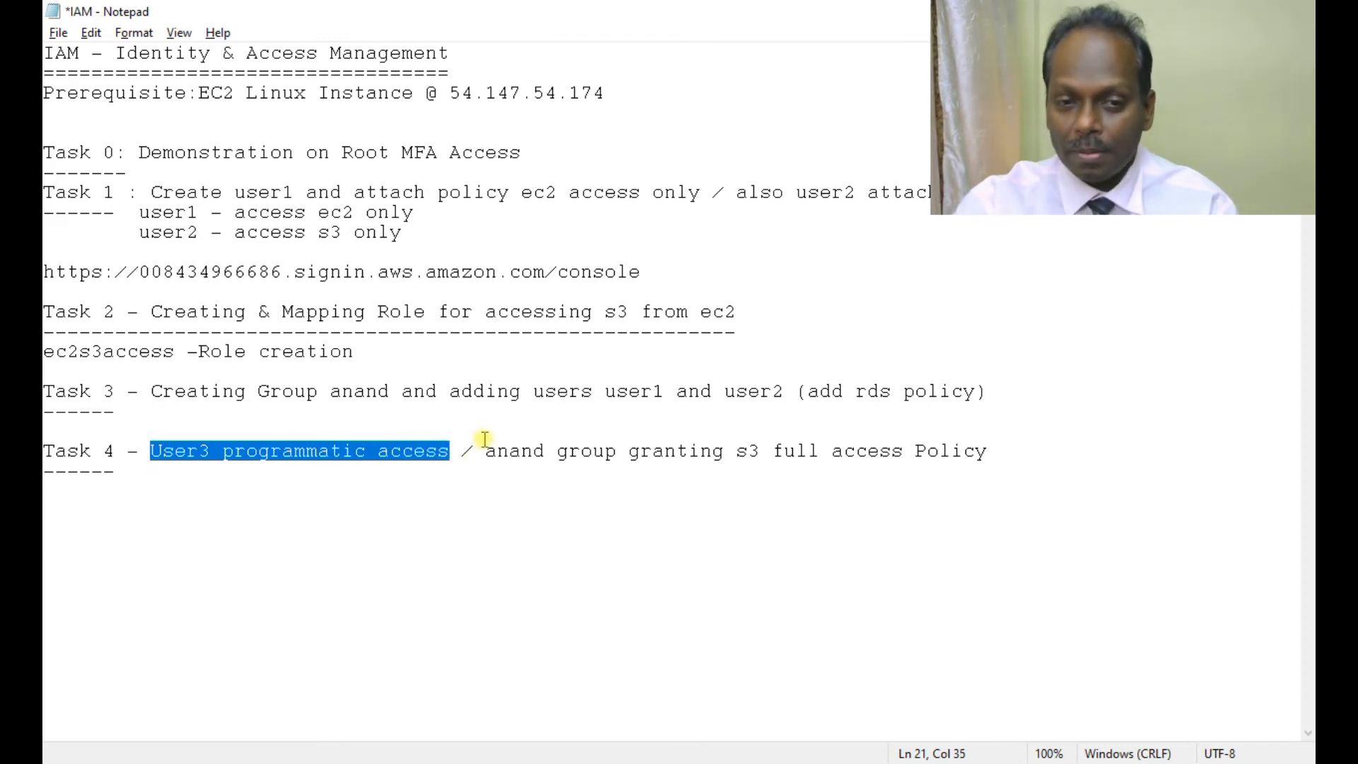
left_click_drag(486, 451, 631, 452)
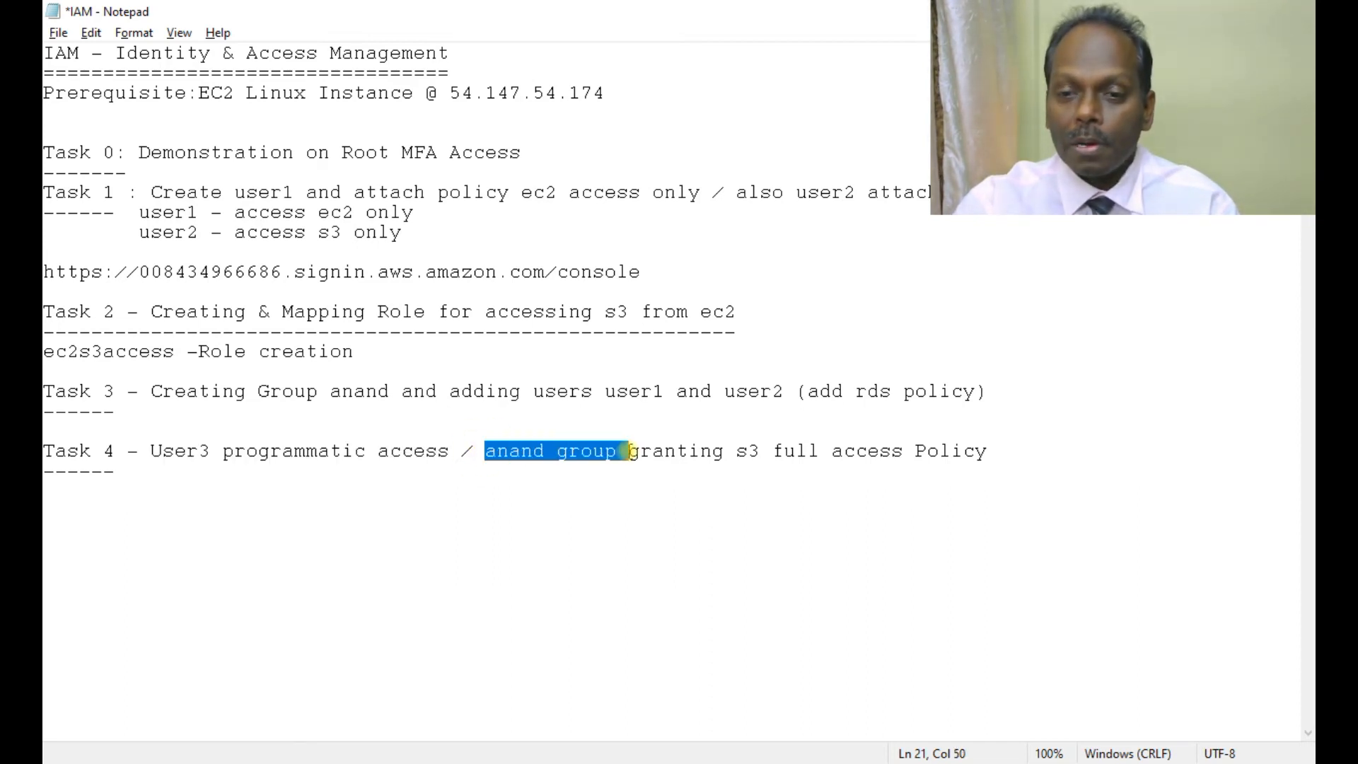
left_click_drag(736, 452, 1004, 451)
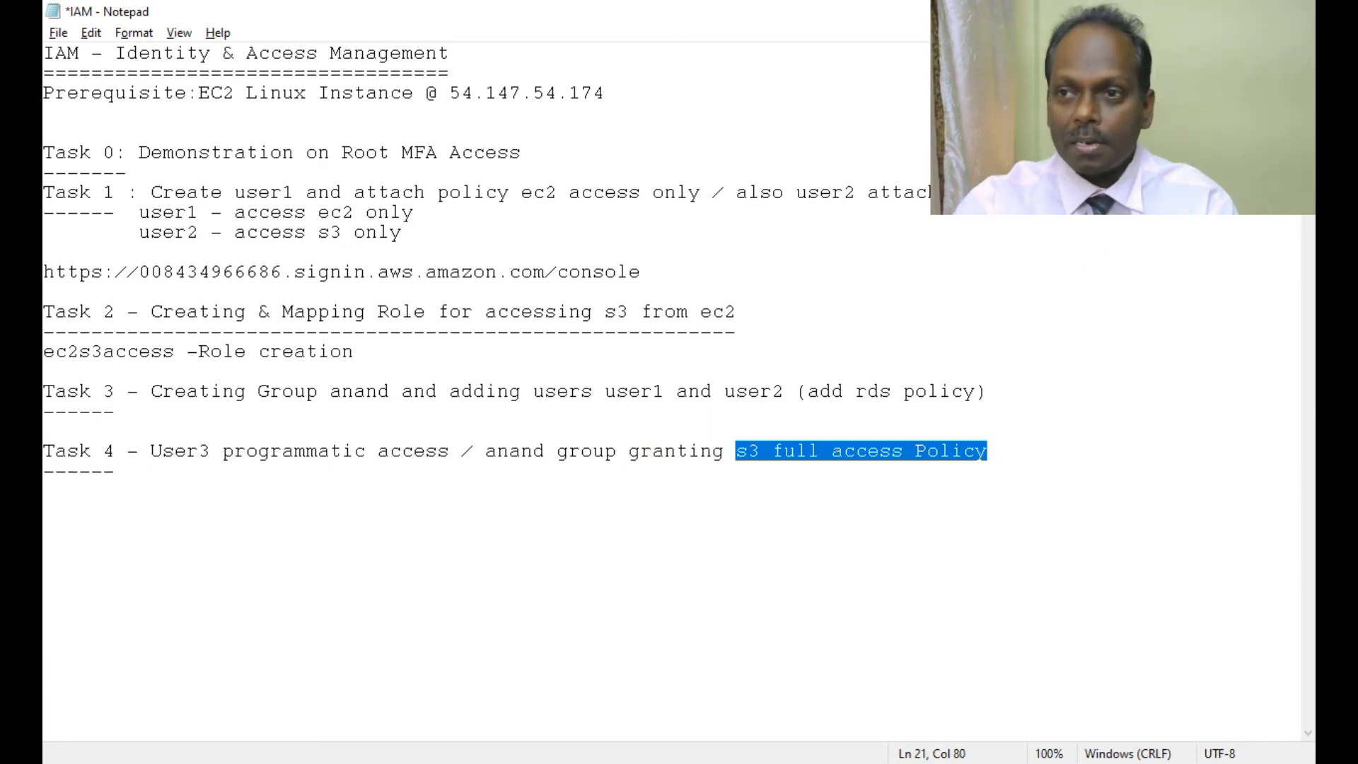
- Switch back to the browser and start a new IAM user named user3 with the Access key - Programmatic access credential type
key("alt+Tab")
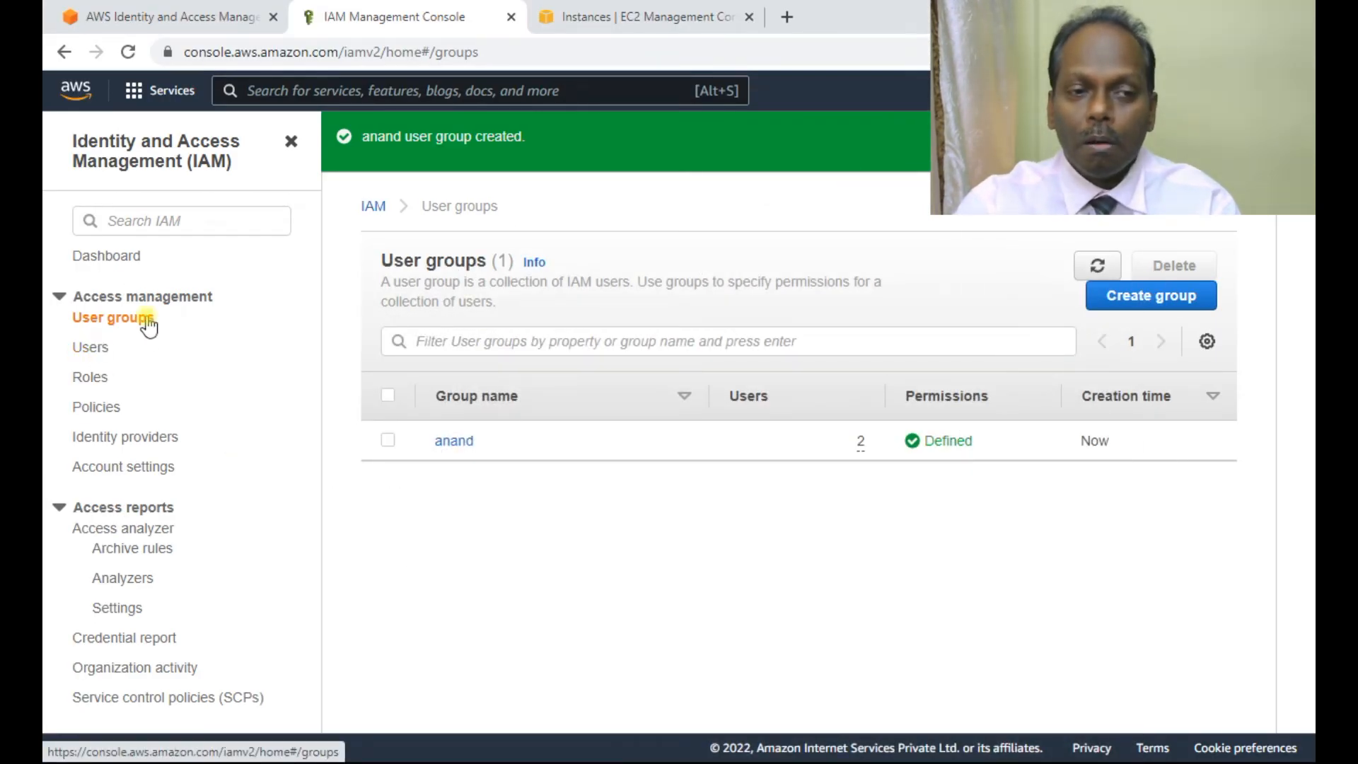
left_click(90, 347)
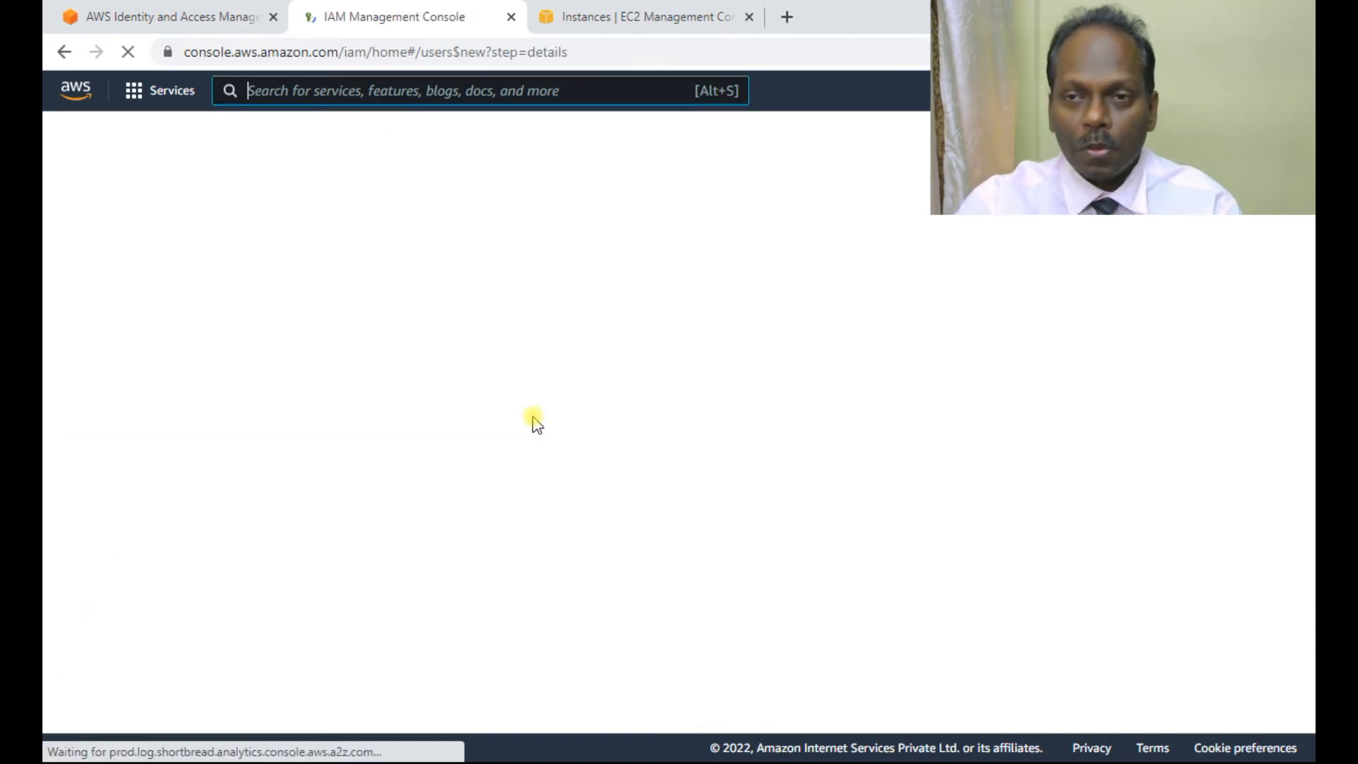
left_click(489, 288)
type("user3")
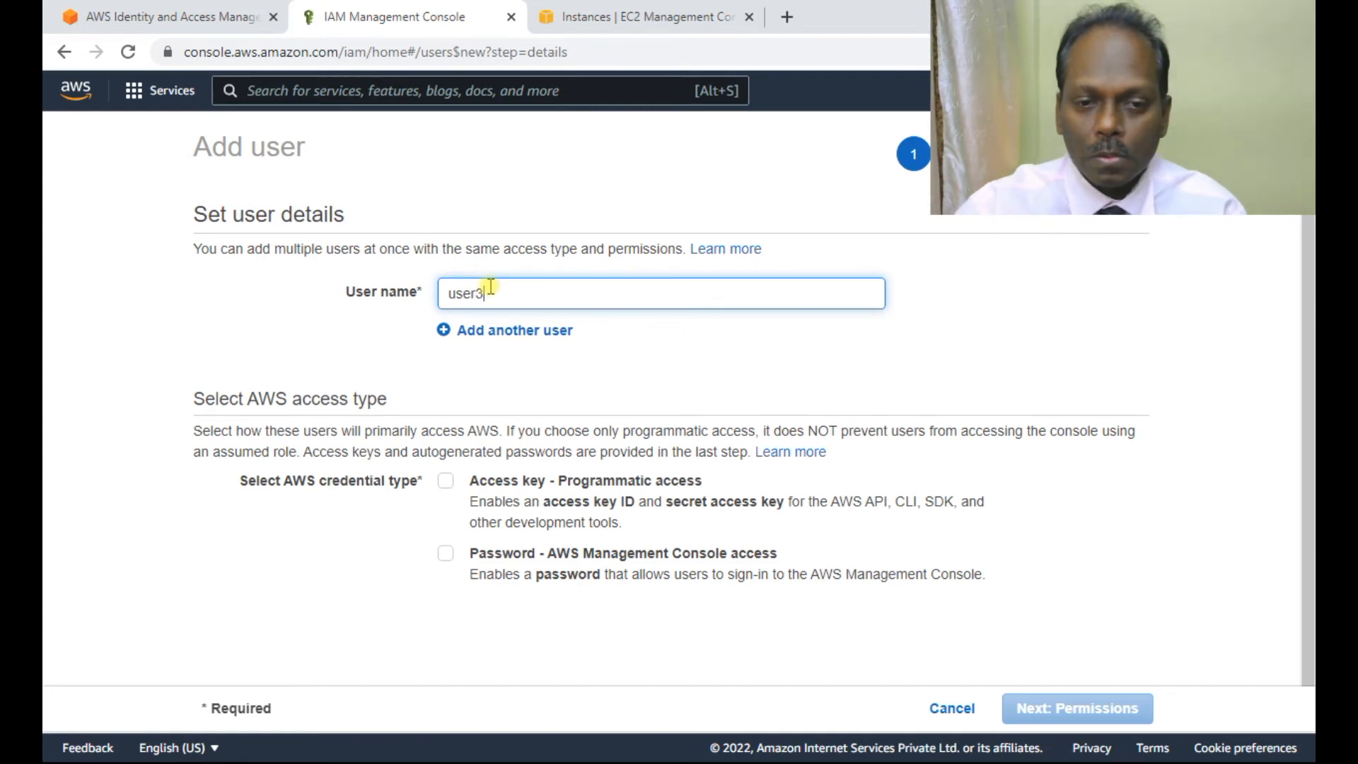
left_click(446, 483)
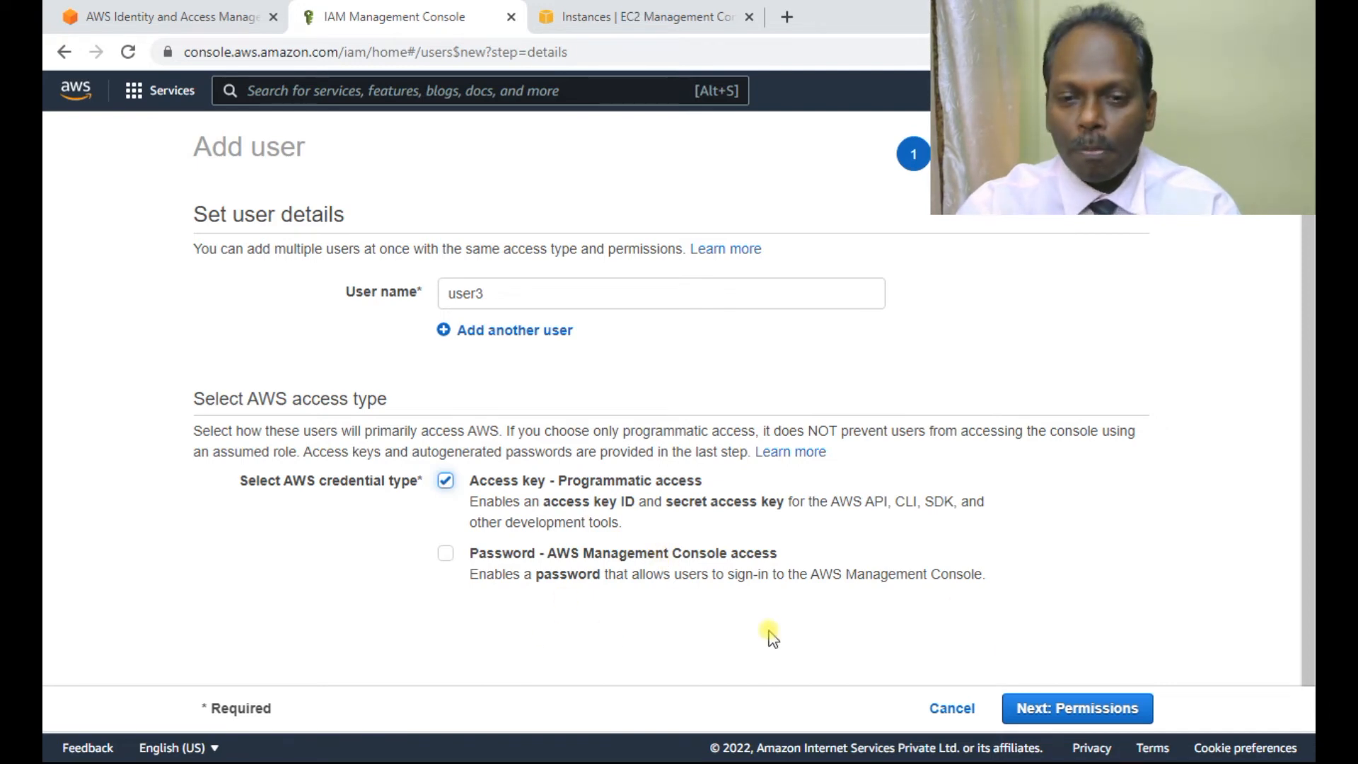
scroll(771, 636, "down", 1)
left_click(1011, 705)
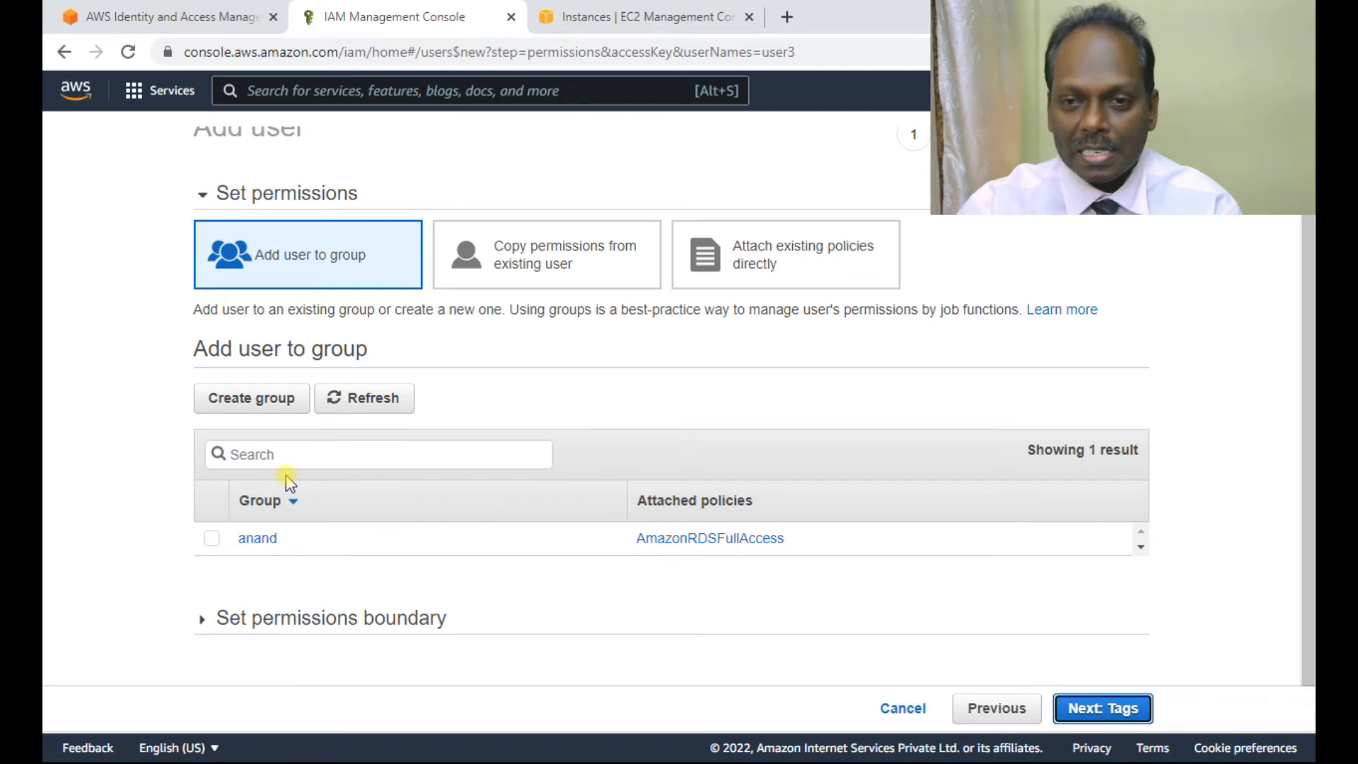
- Filter the existing policies by s3, attach AmazonS3FullAccess directly to user3 and create the user without tags
left_click(773, 248)
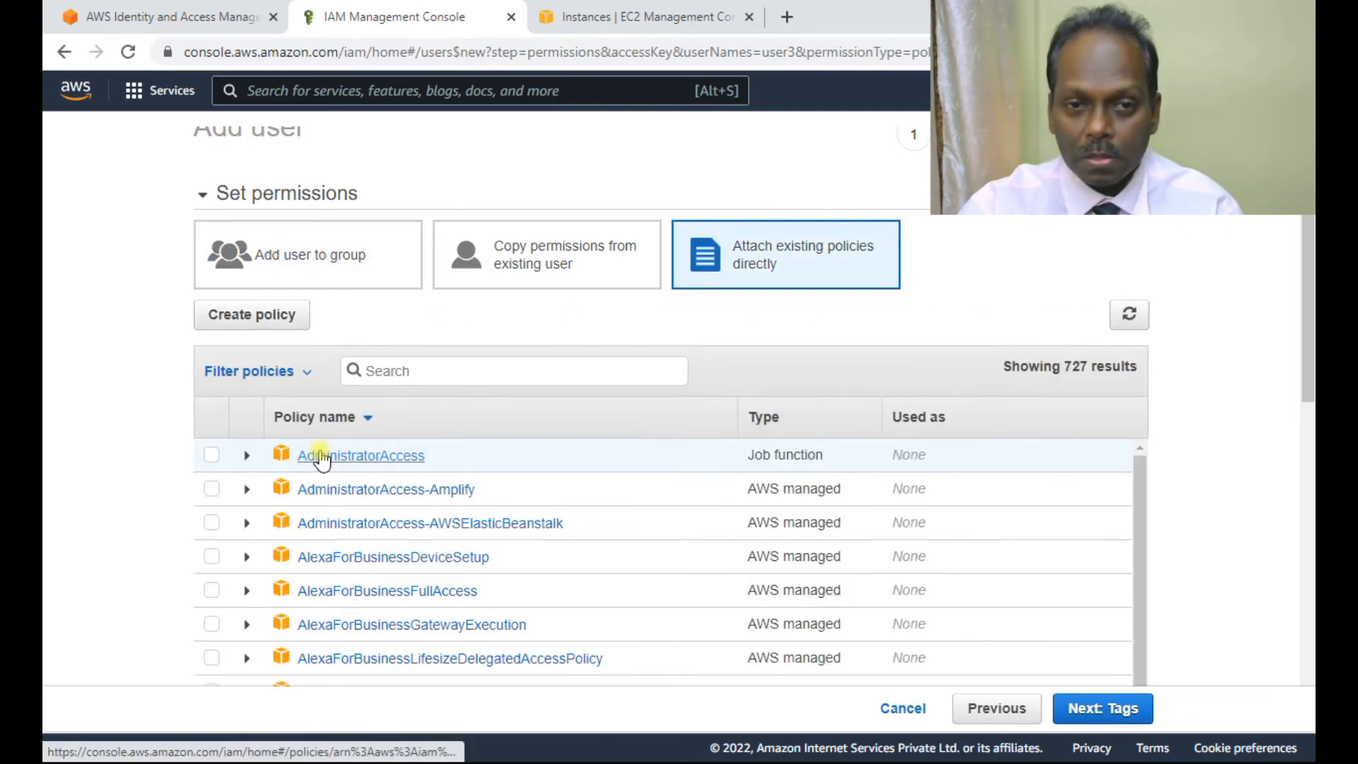
left_click(395, 371)
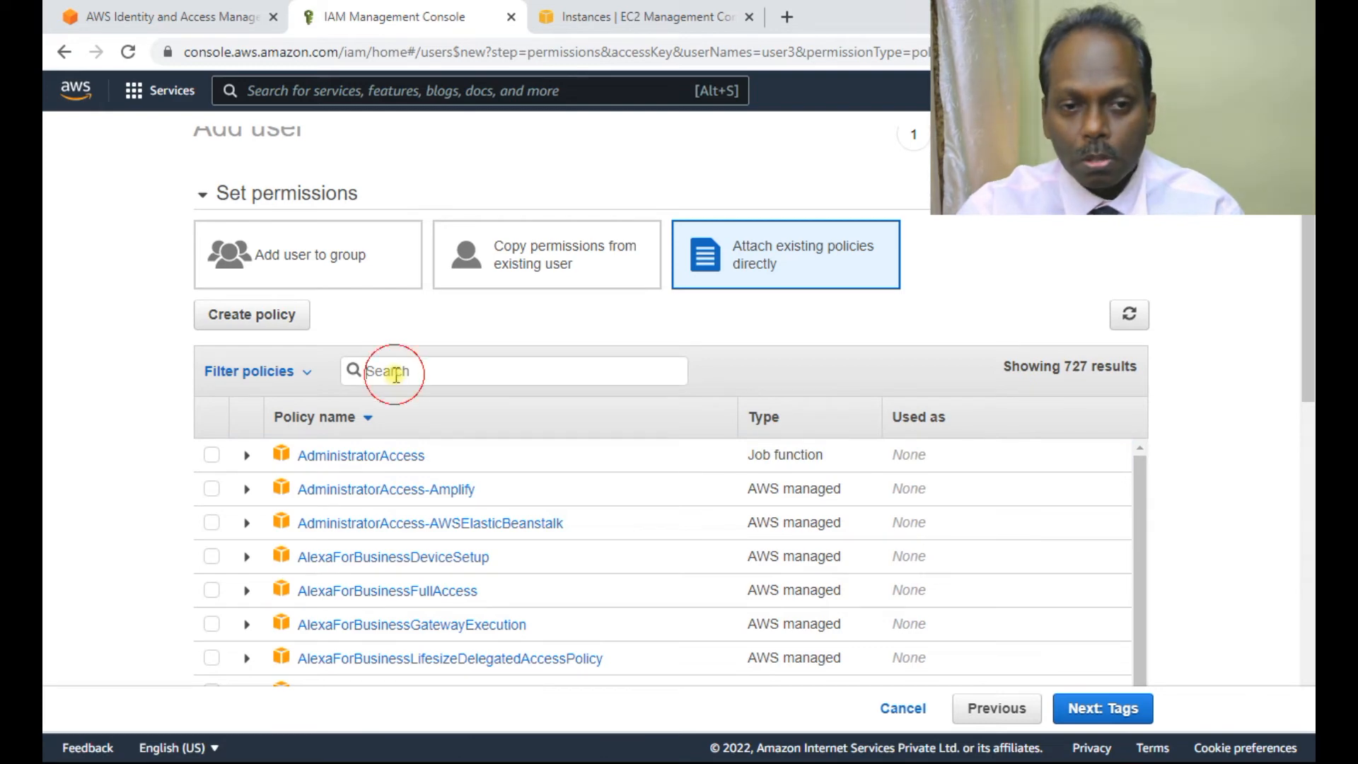
type("s3")
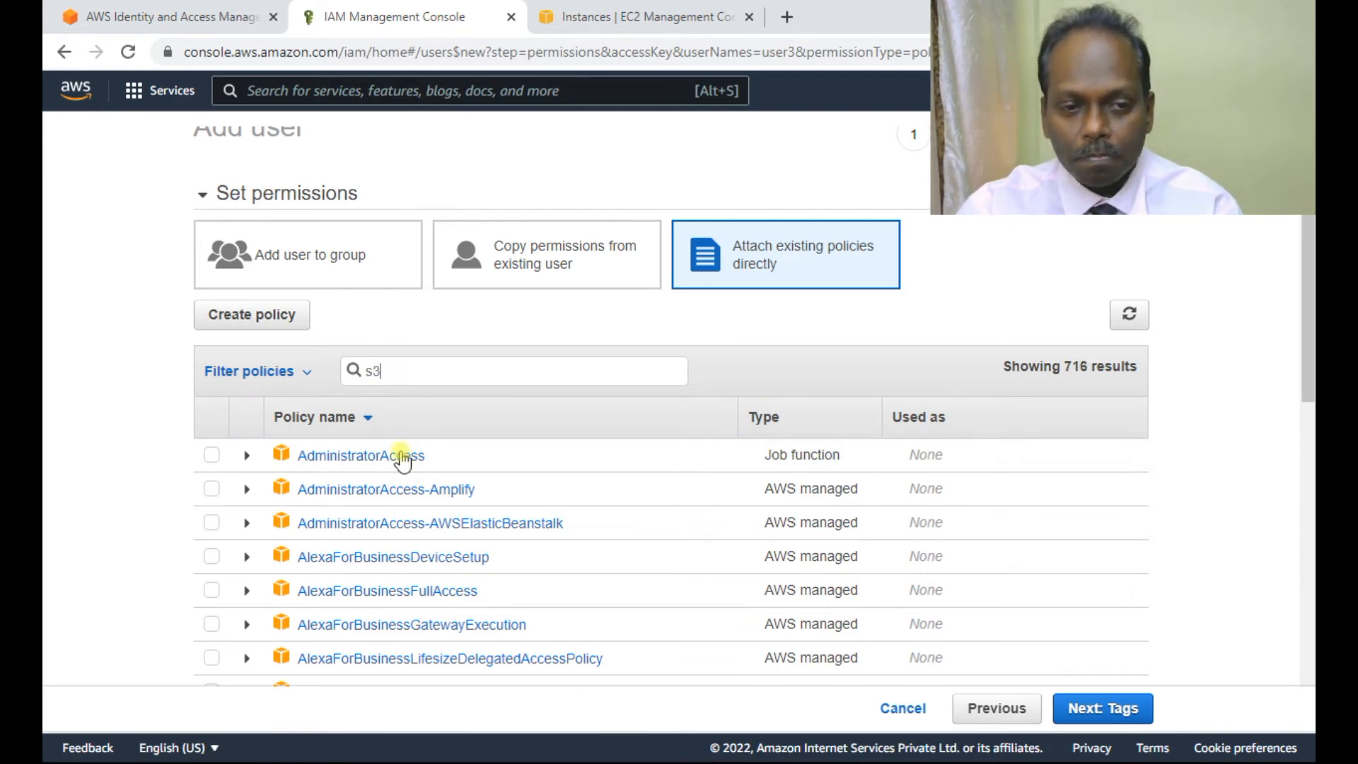
left_click(211, 488)
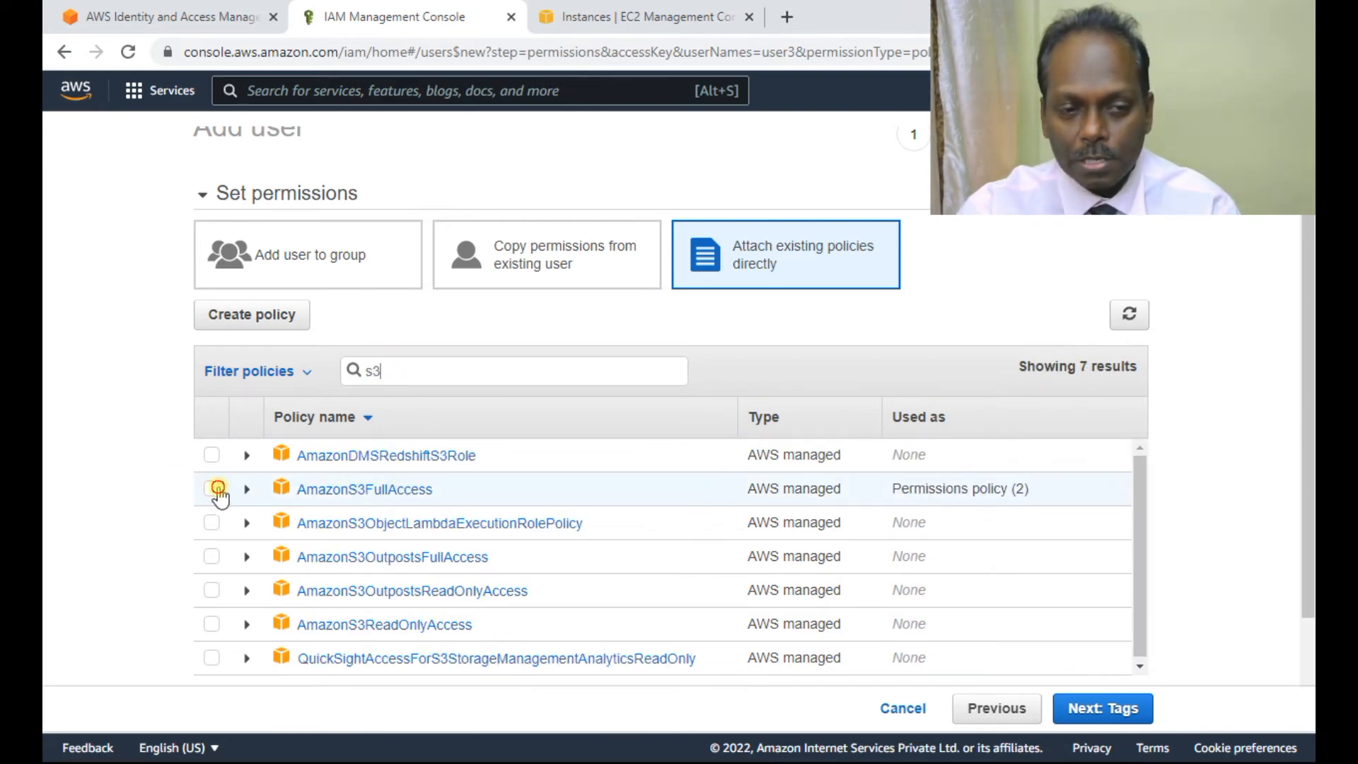
scroll(778, 495, "down", 1)
left_click(1114, 709)
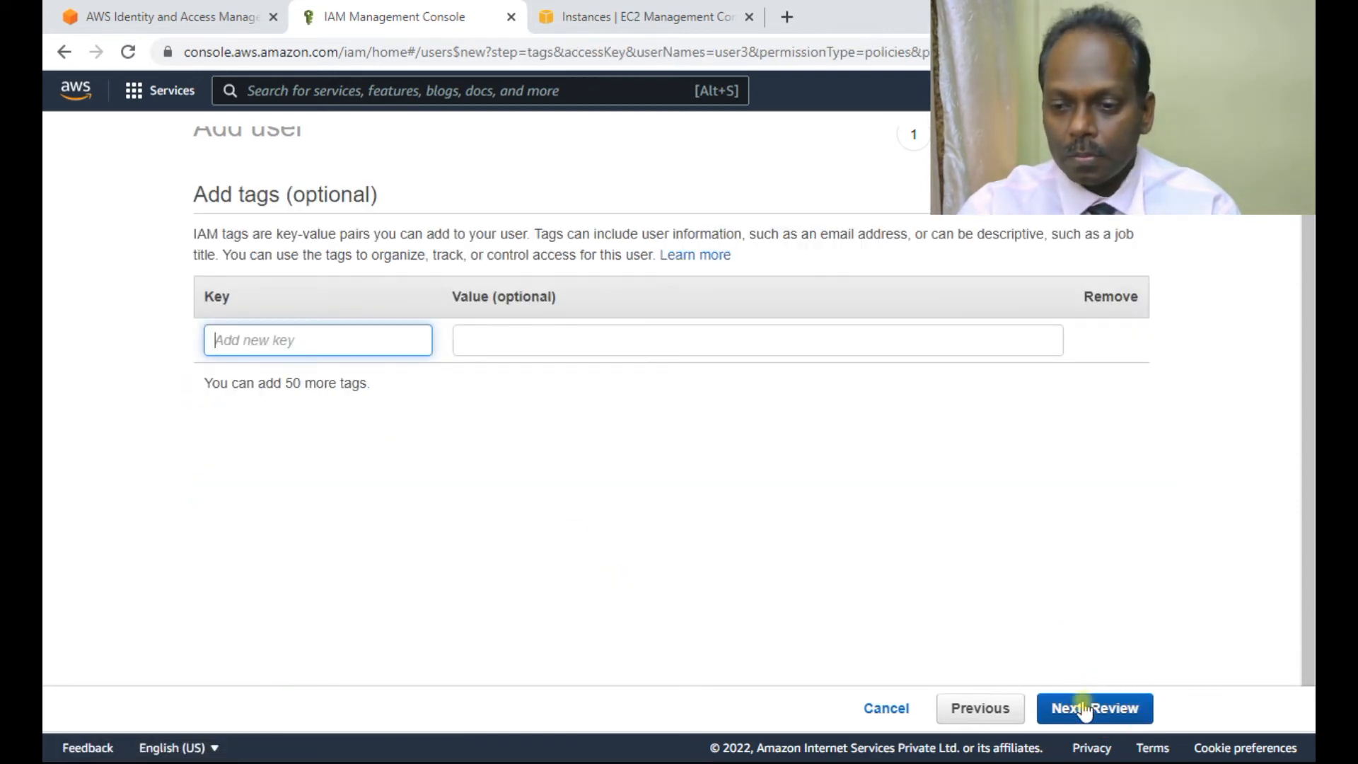
left_click(1089, 707)
left_click(1106, 708)
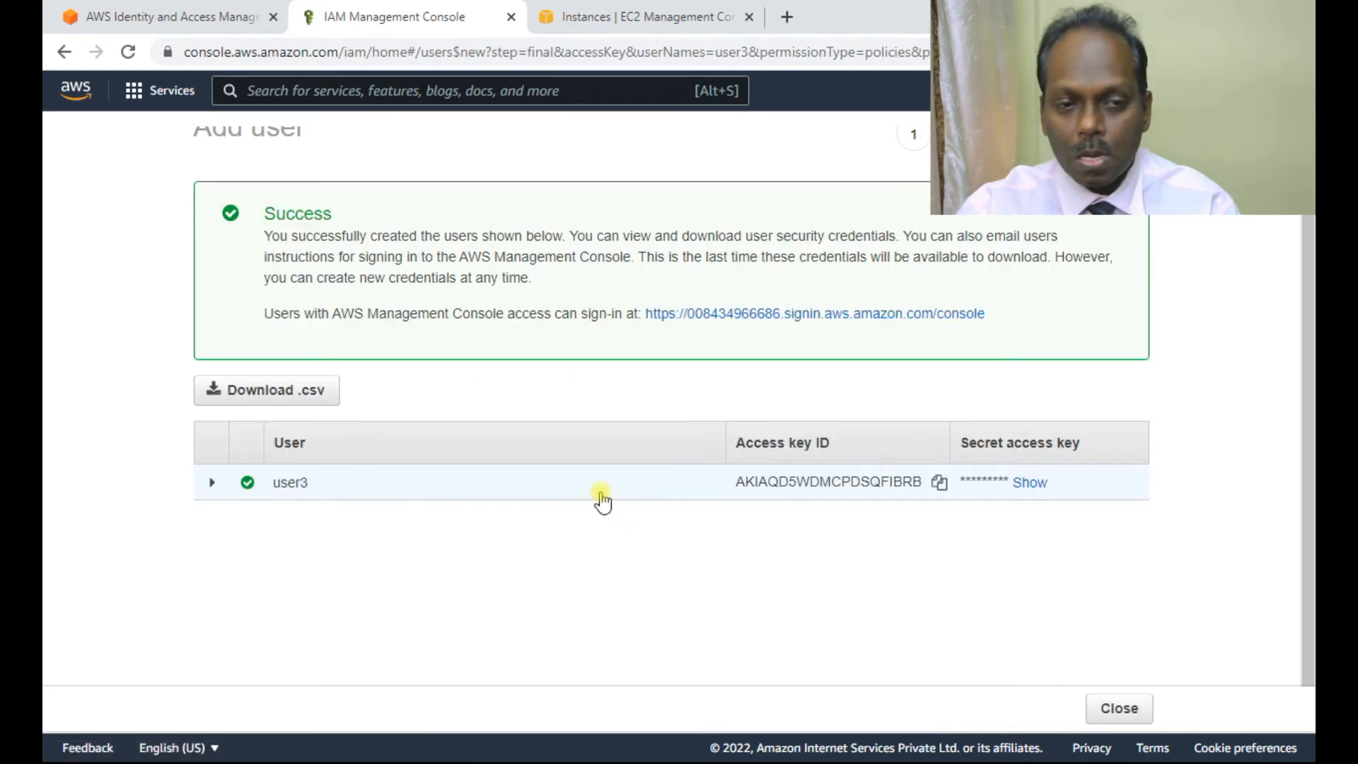
- Download user3's credentials as a CSV file, return to the users list and select user3
left_click(322, 393)
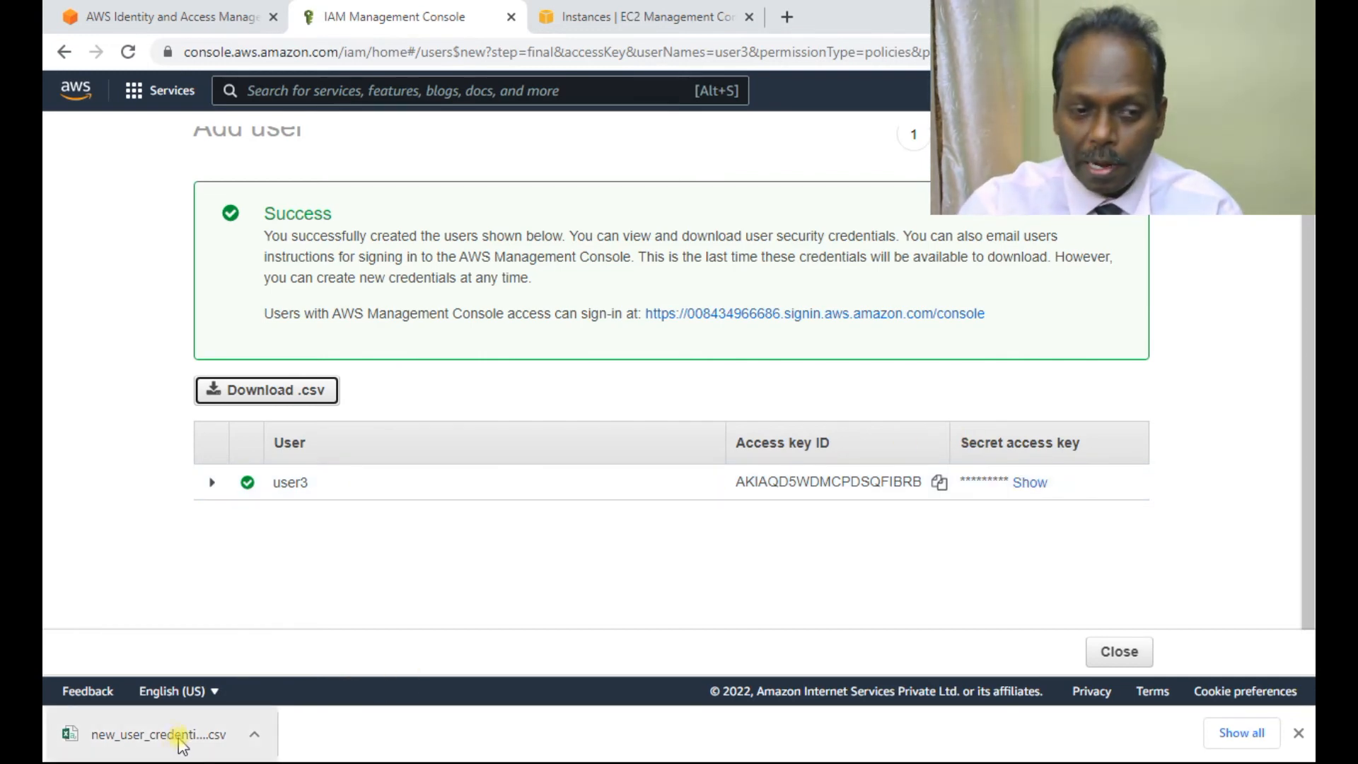
left_click(1114, 662)
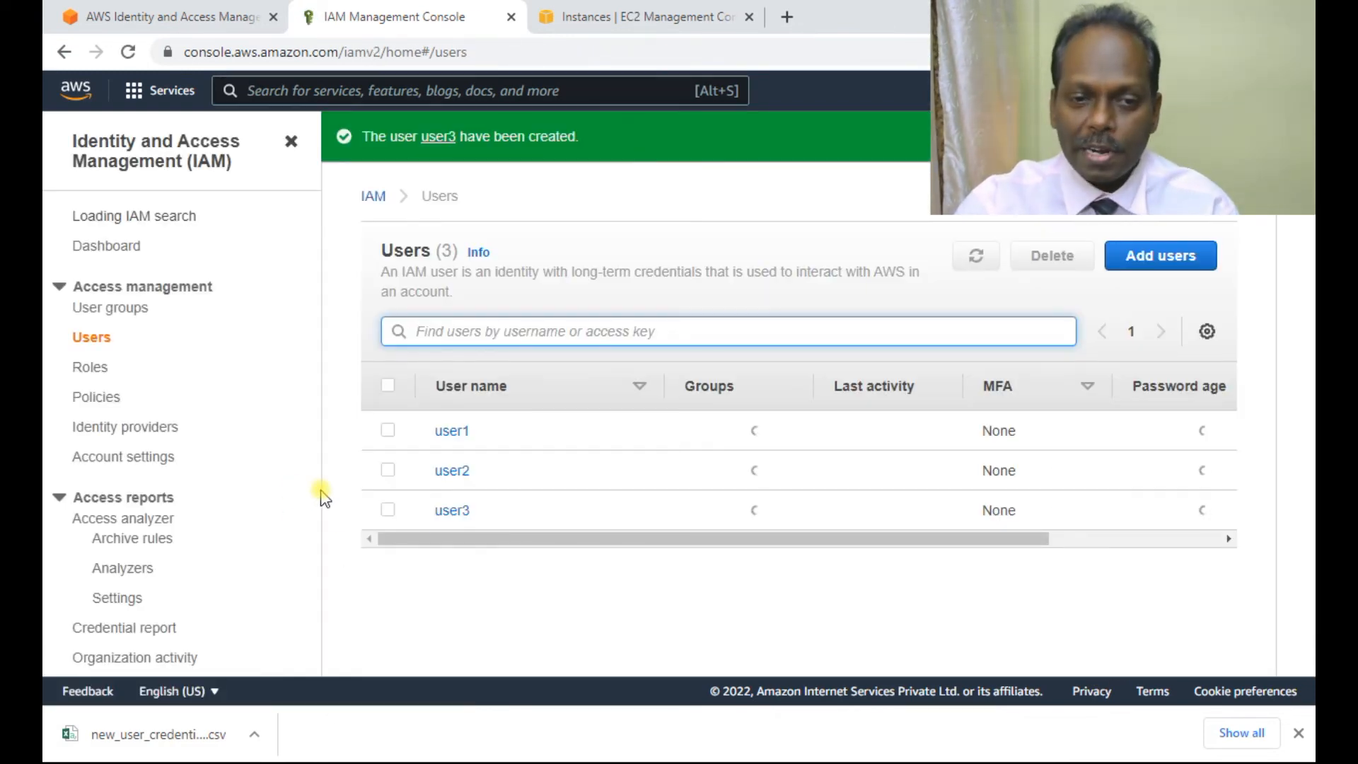
left_click(387, 509)
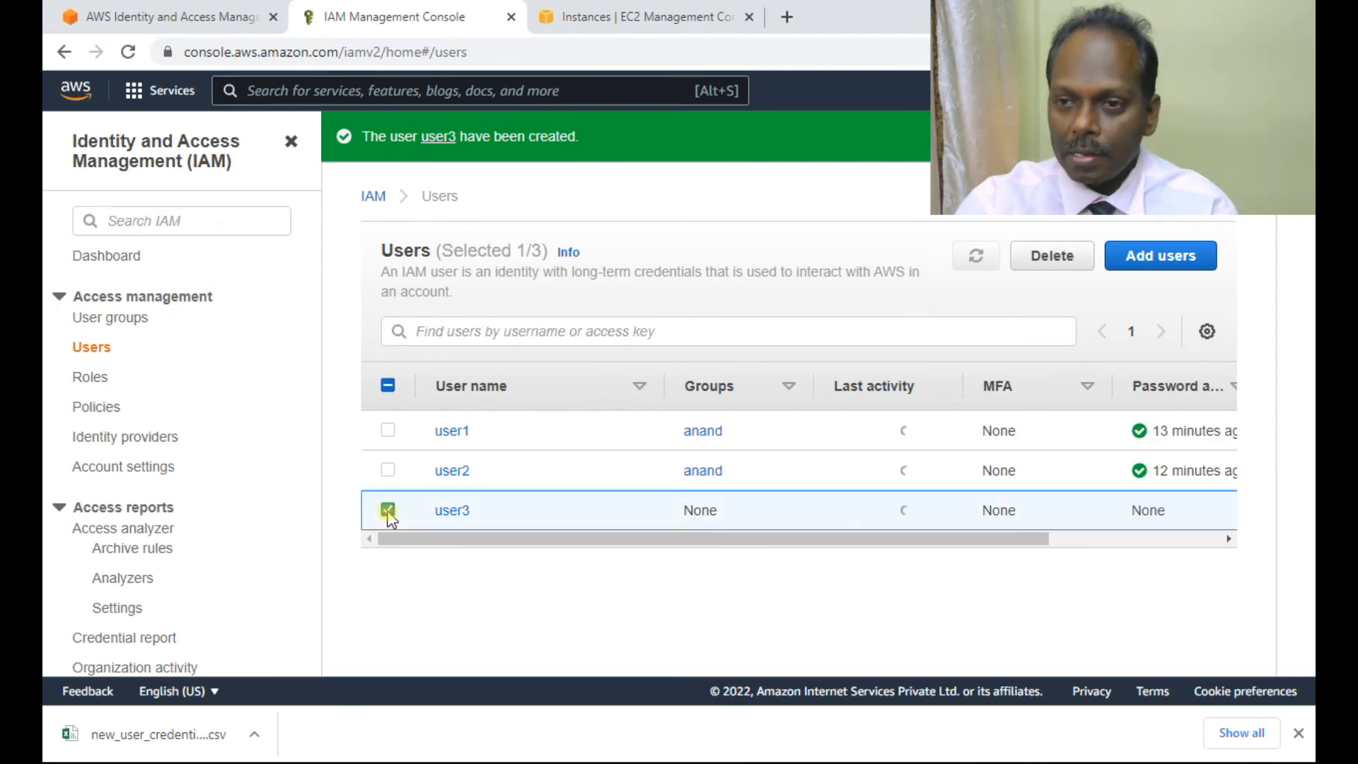
- Open the anand user group and add user3 to it
left_click(133, 320)
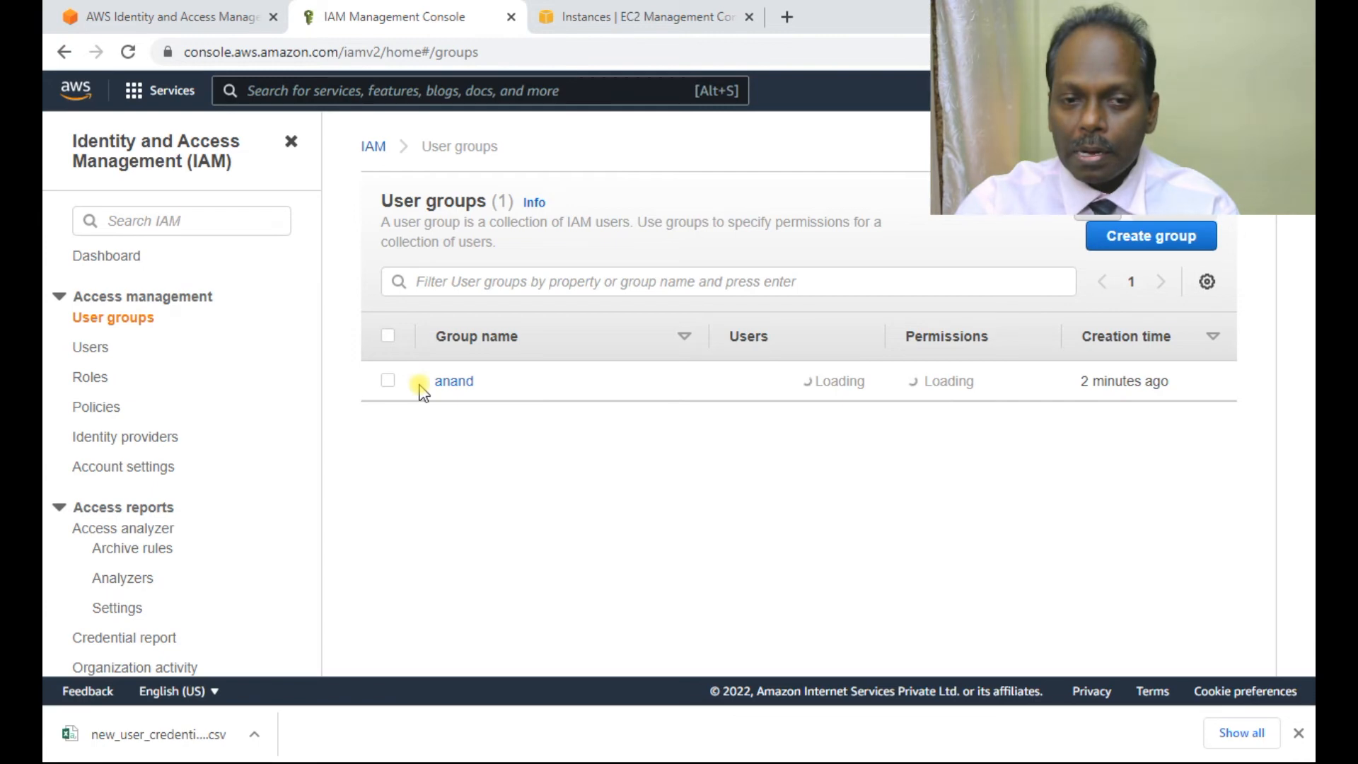
left_click(453, 386)
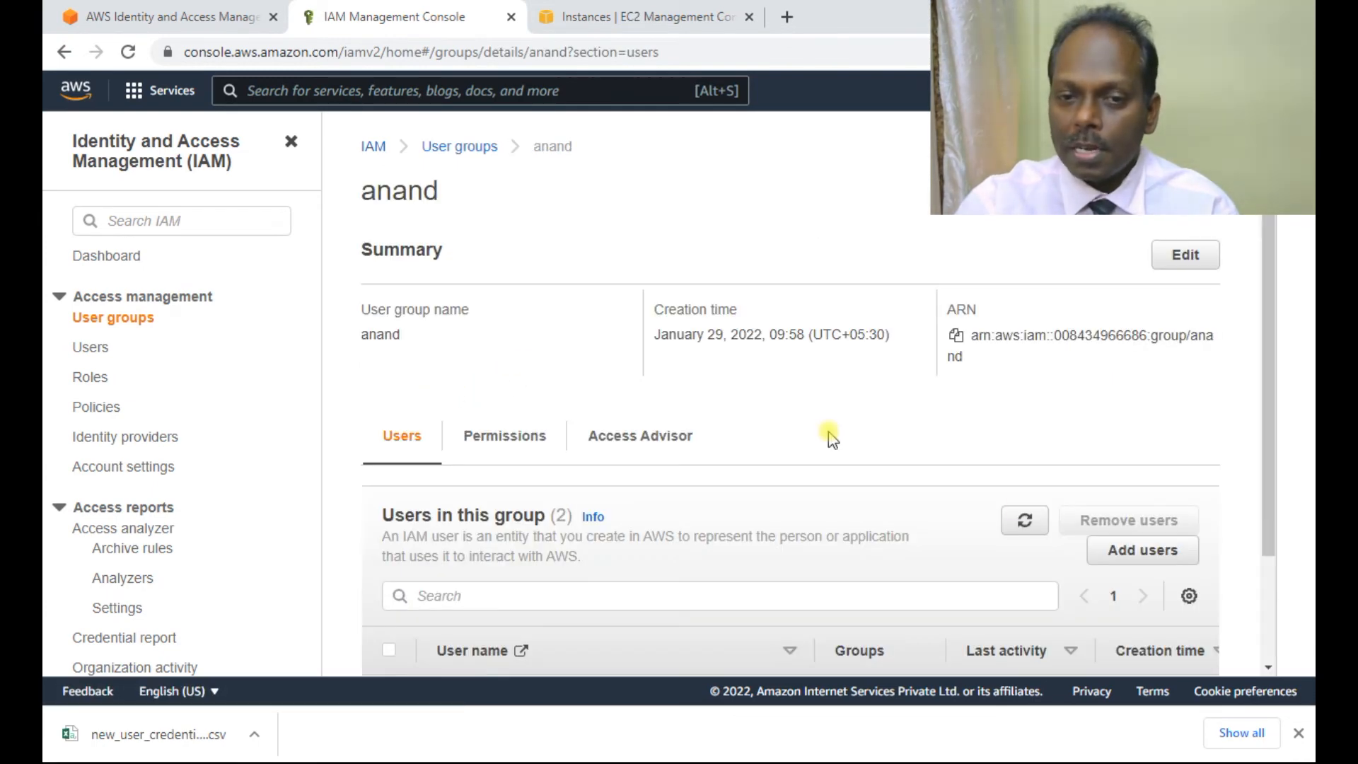
scroll(864, 430, "down", 2)
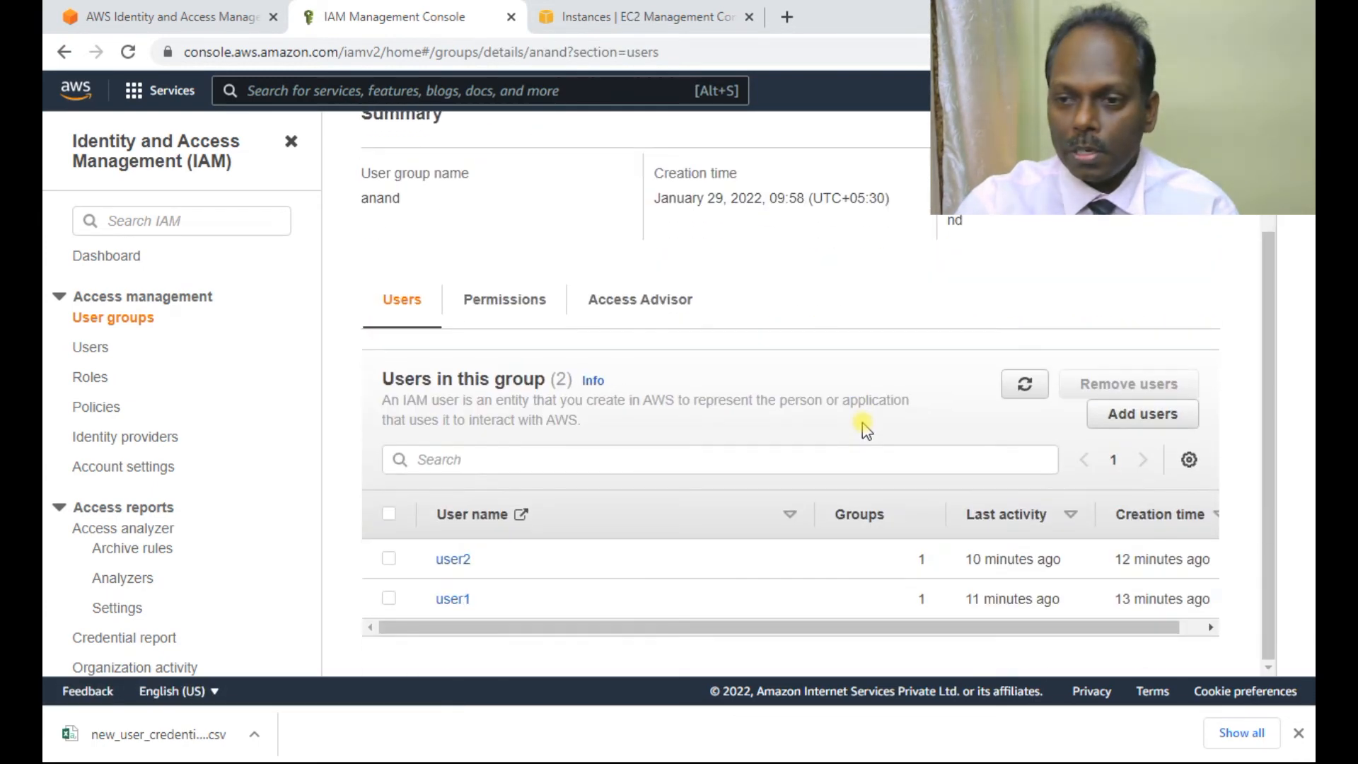
left_click(1115, 415)
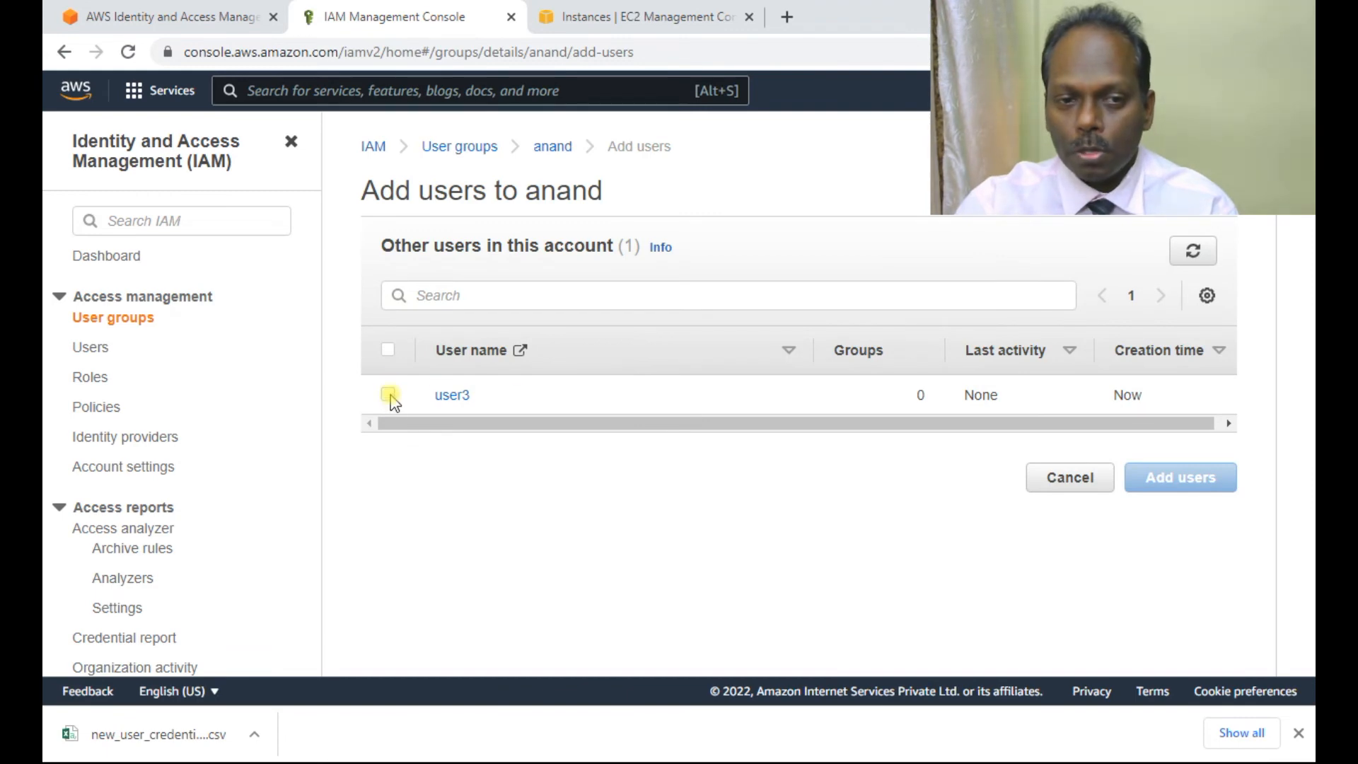
left_click(389, 396)
left_click(1178, 478)
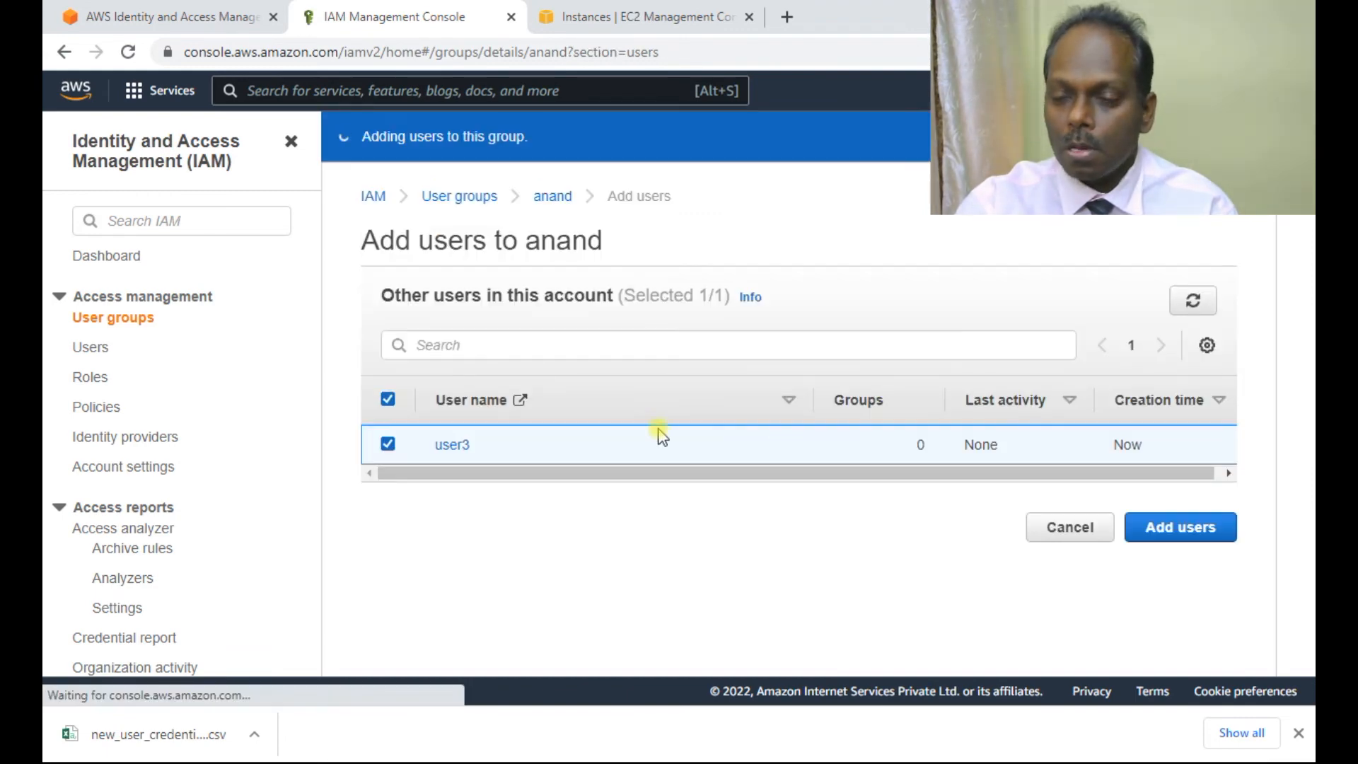
scroll(707, 495, "down", 3)
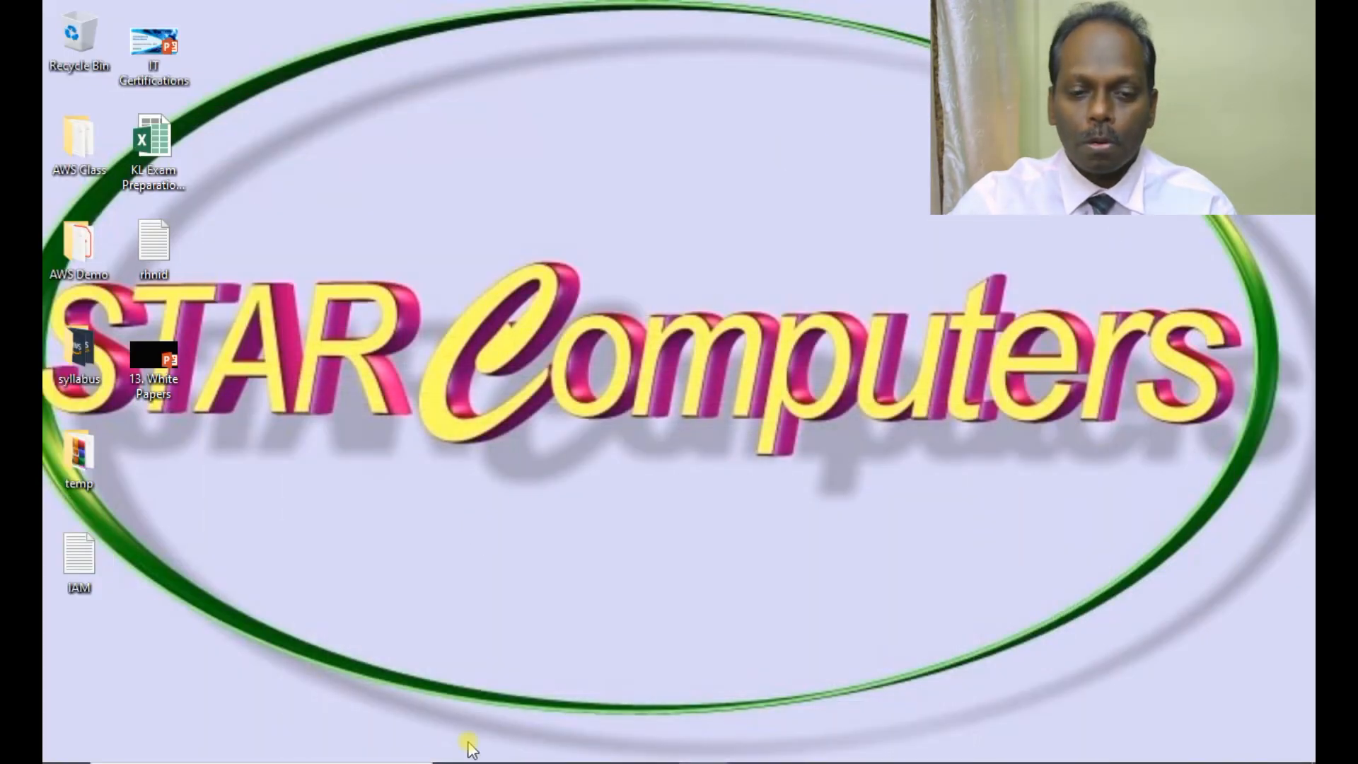
mouse_move(470, 746)
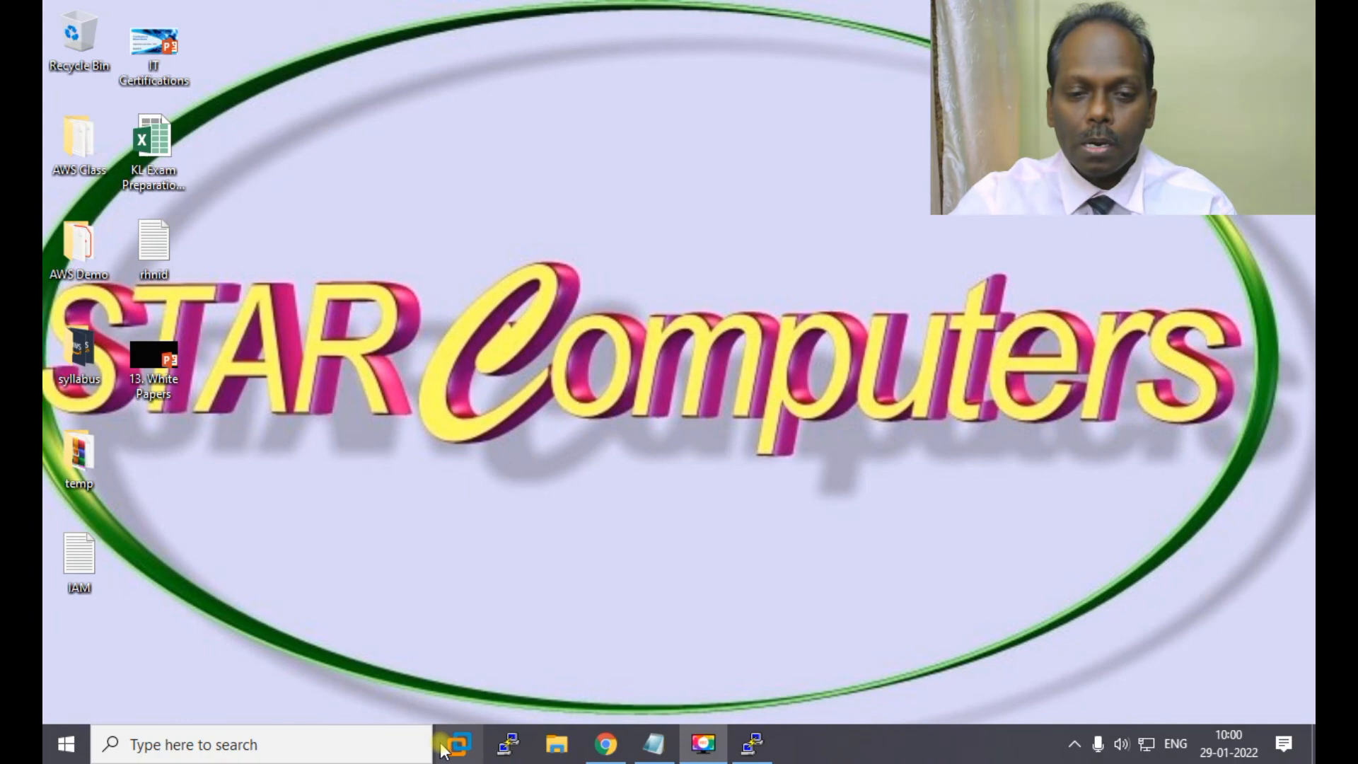
left_click(280, 745)
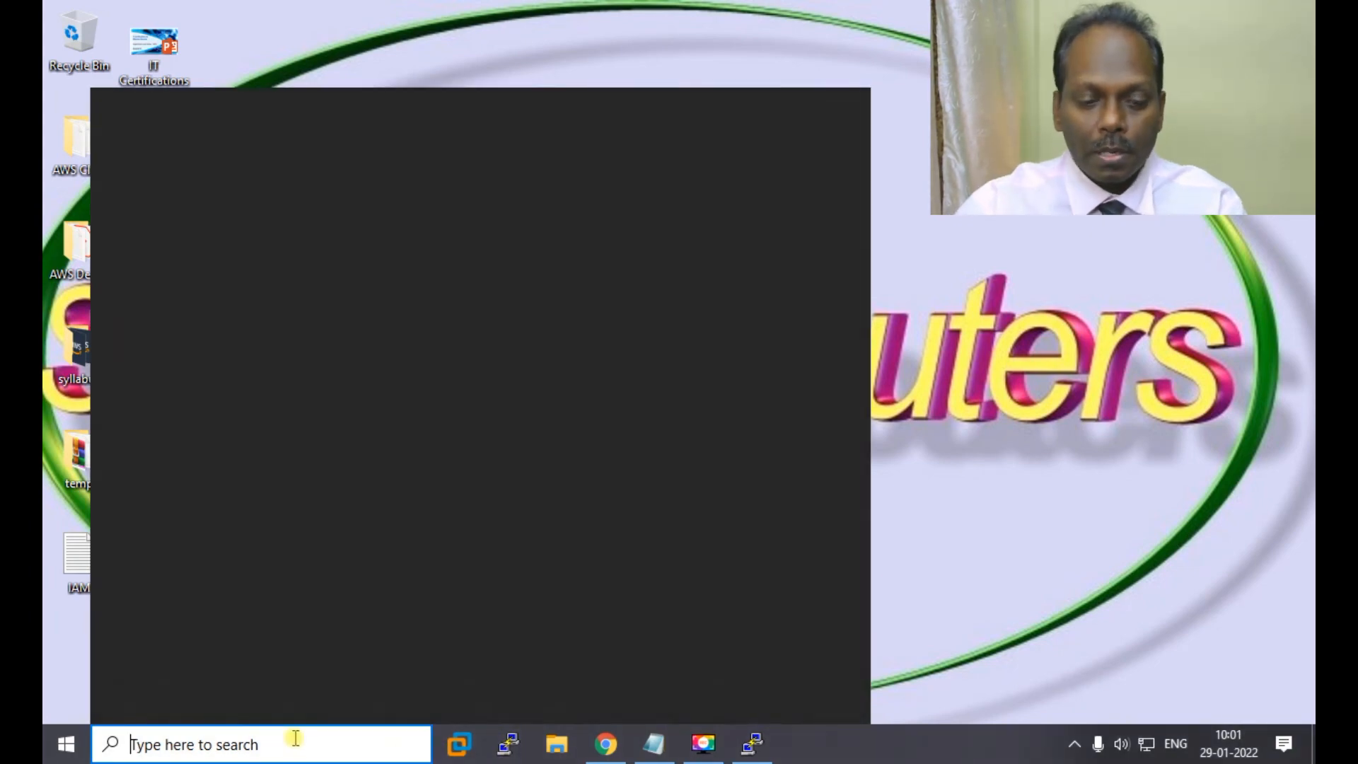
type("cmd")
key("Return")
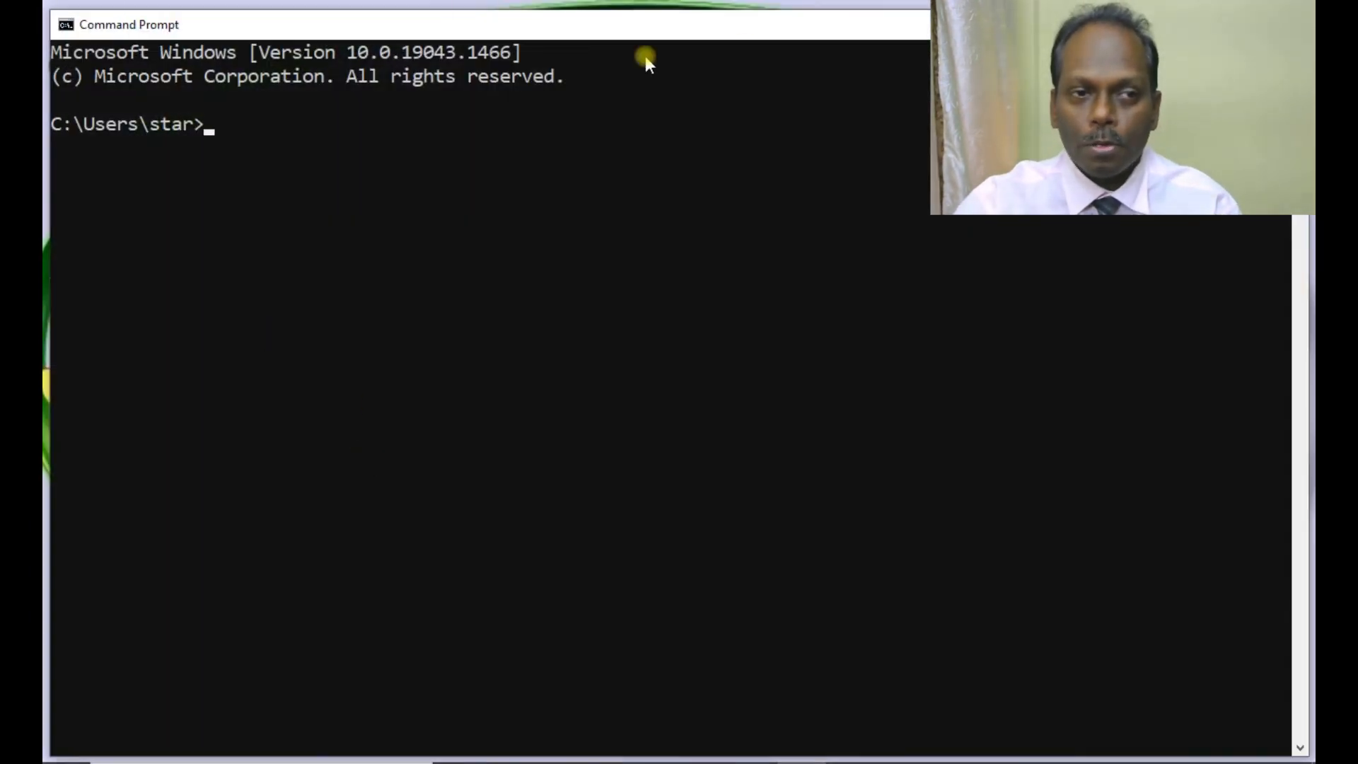
left_click(1287, 24)
- Switch to the EC2 instance's PuTTY session, maximize its window and clear the terminal
mouse_move(645, 750)
left_click(761, 748)
left_click(661, 481)
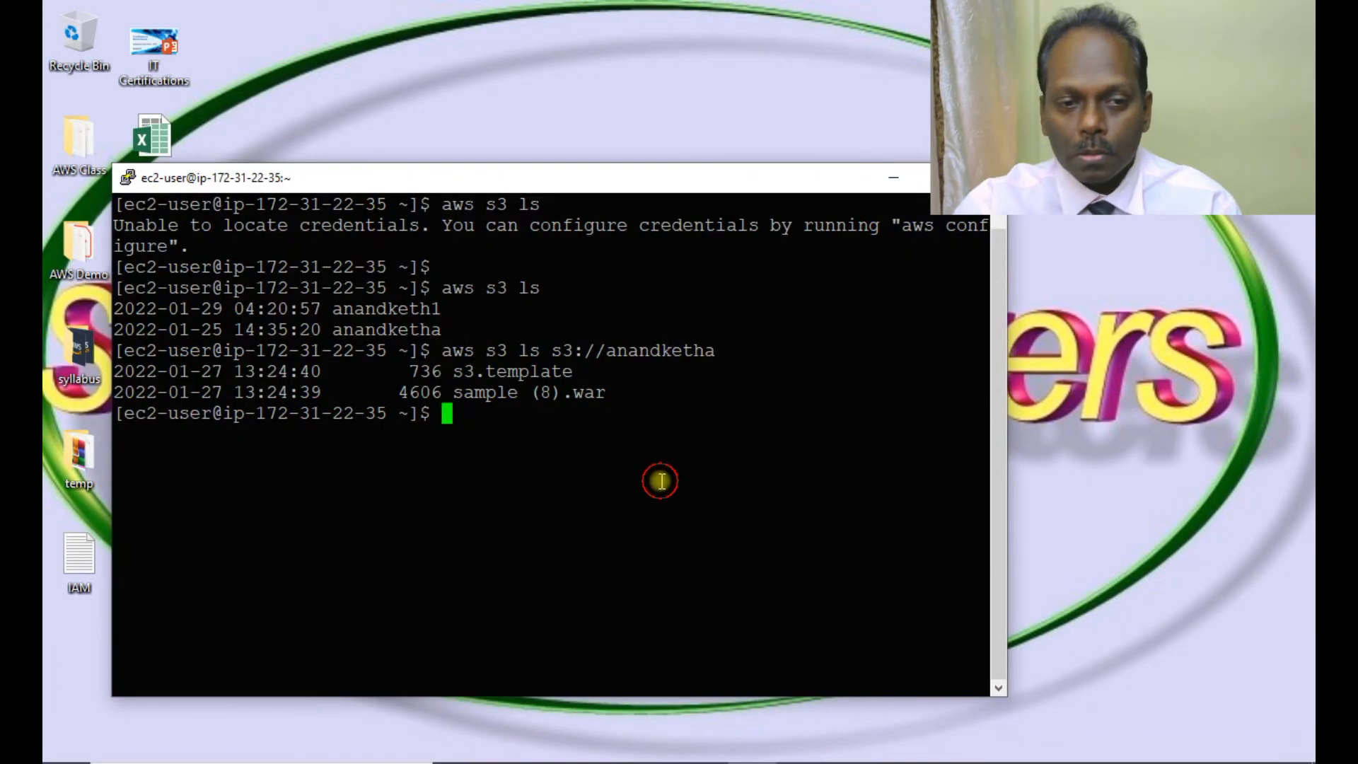
key("Return")
key("Return")
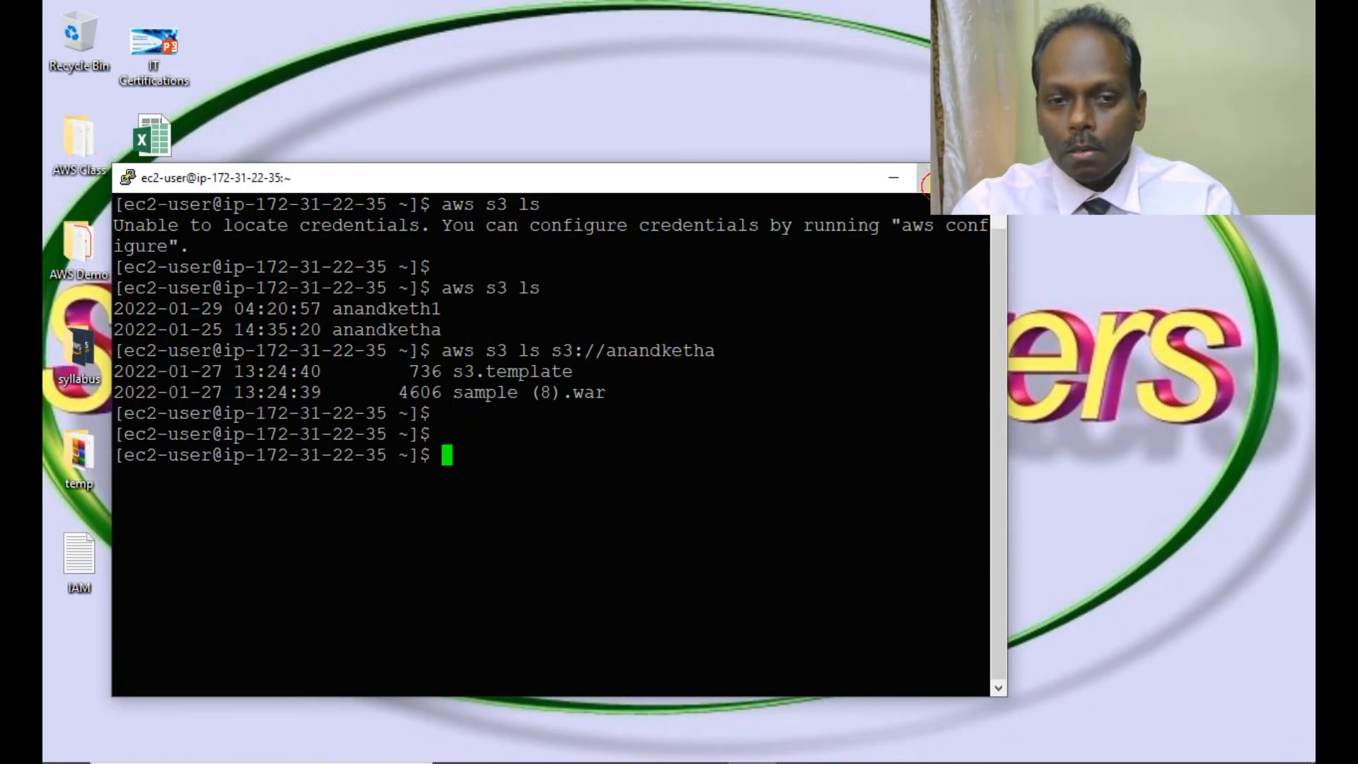
left_click(935, 185)
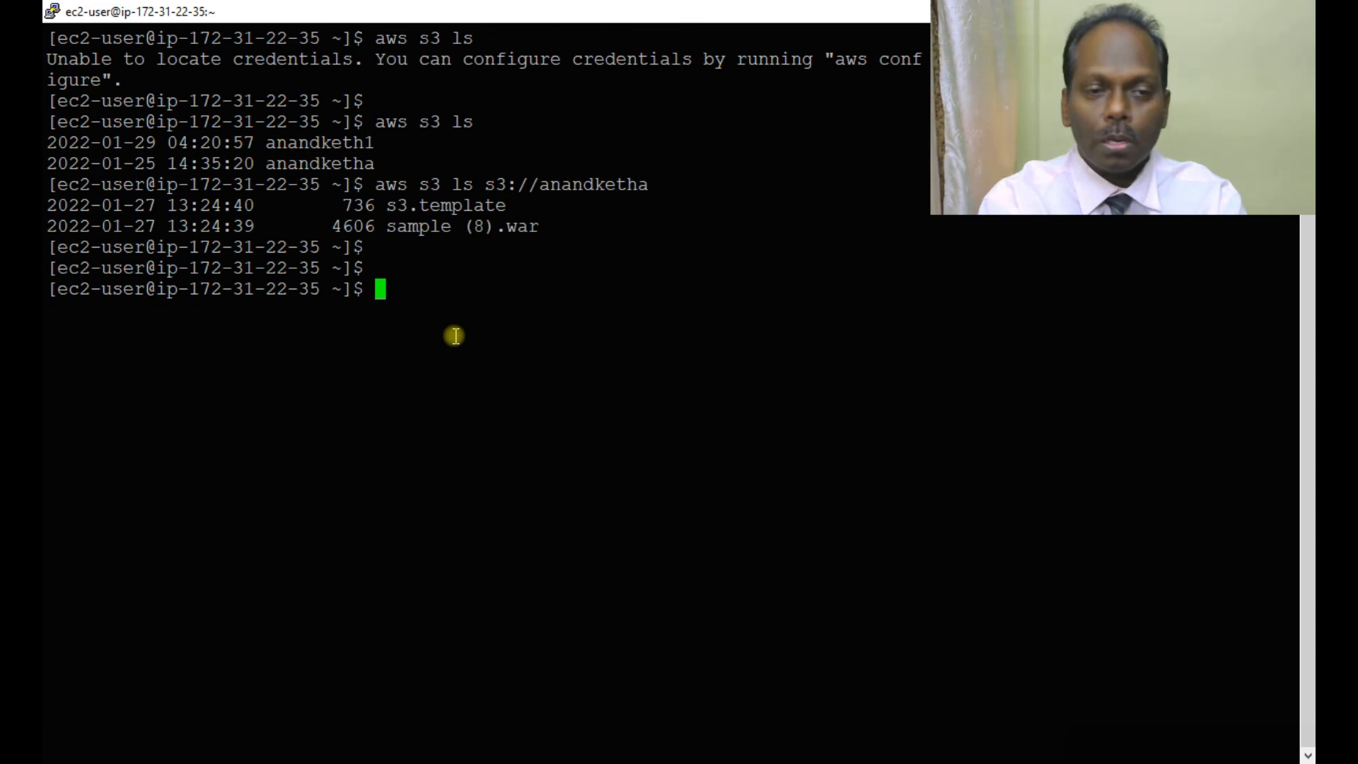
type("clear")
key("Return")
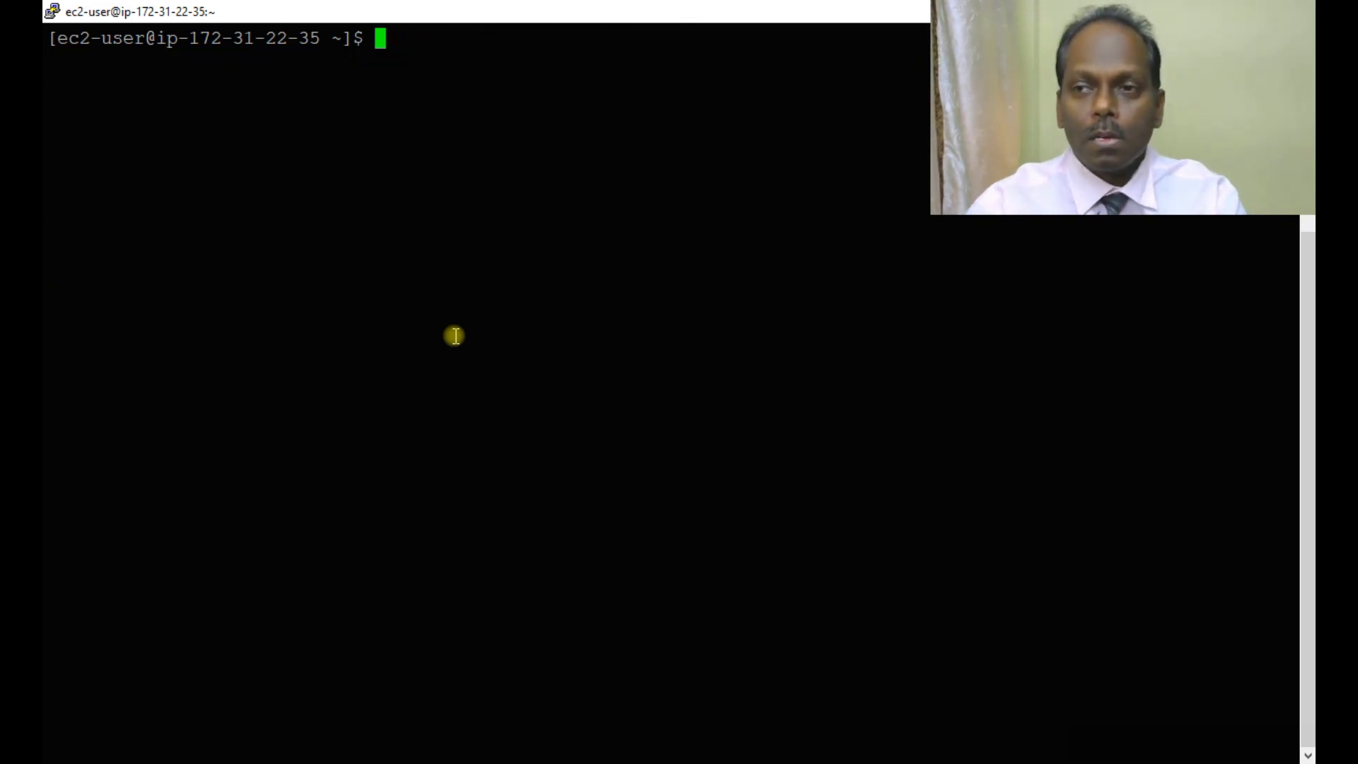
- Switch to the EC2 console in Chrome, select the LINUXSRV instance and open its IAM role modification page
left_click(1200, 10)
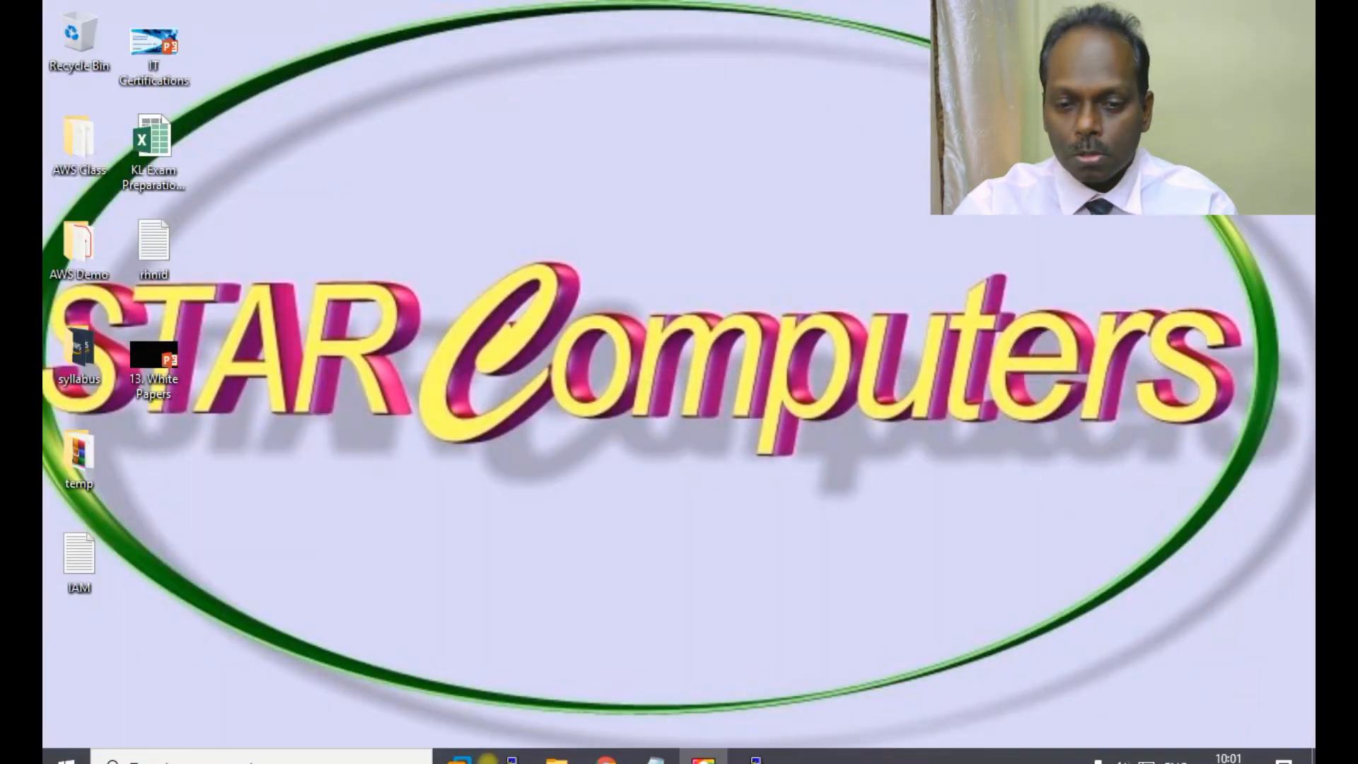
left_click(604, 751)
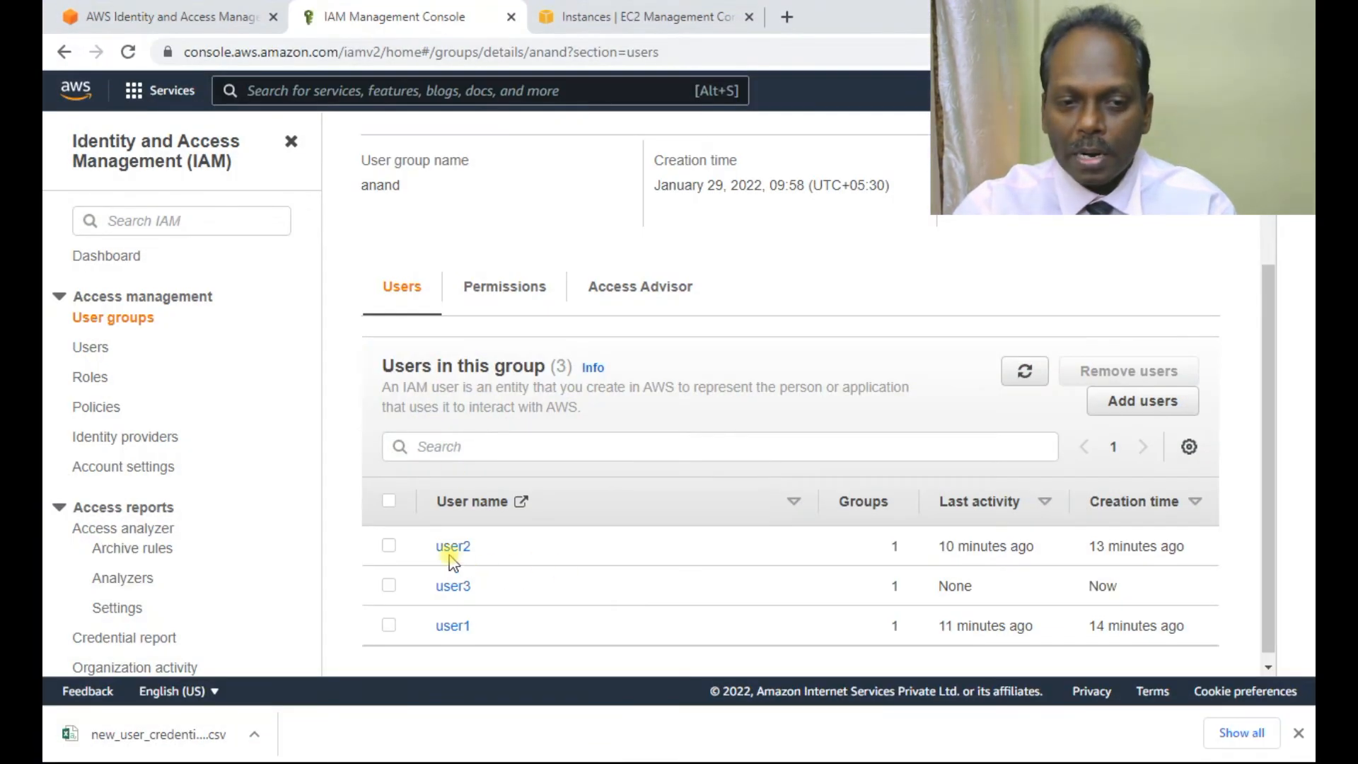
left_click(576, 19)
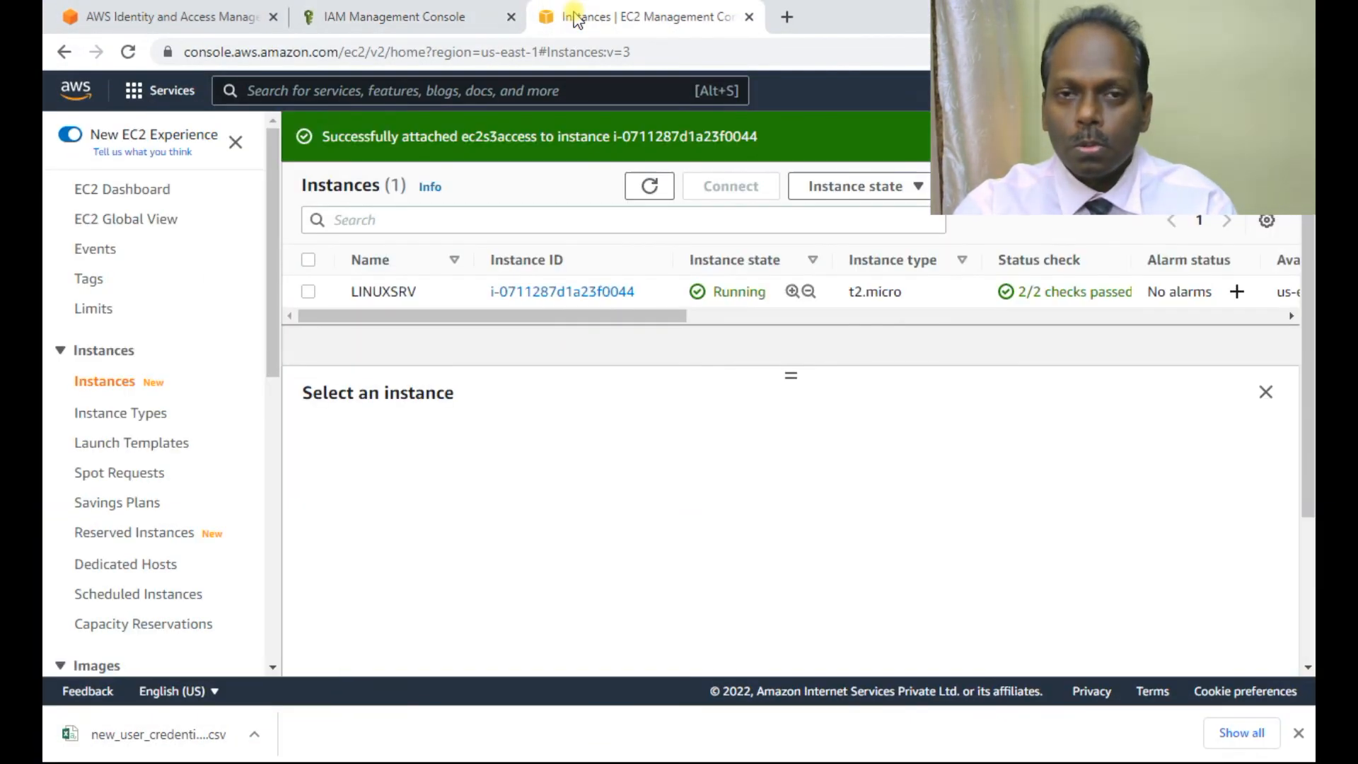
left_click(312, 291)
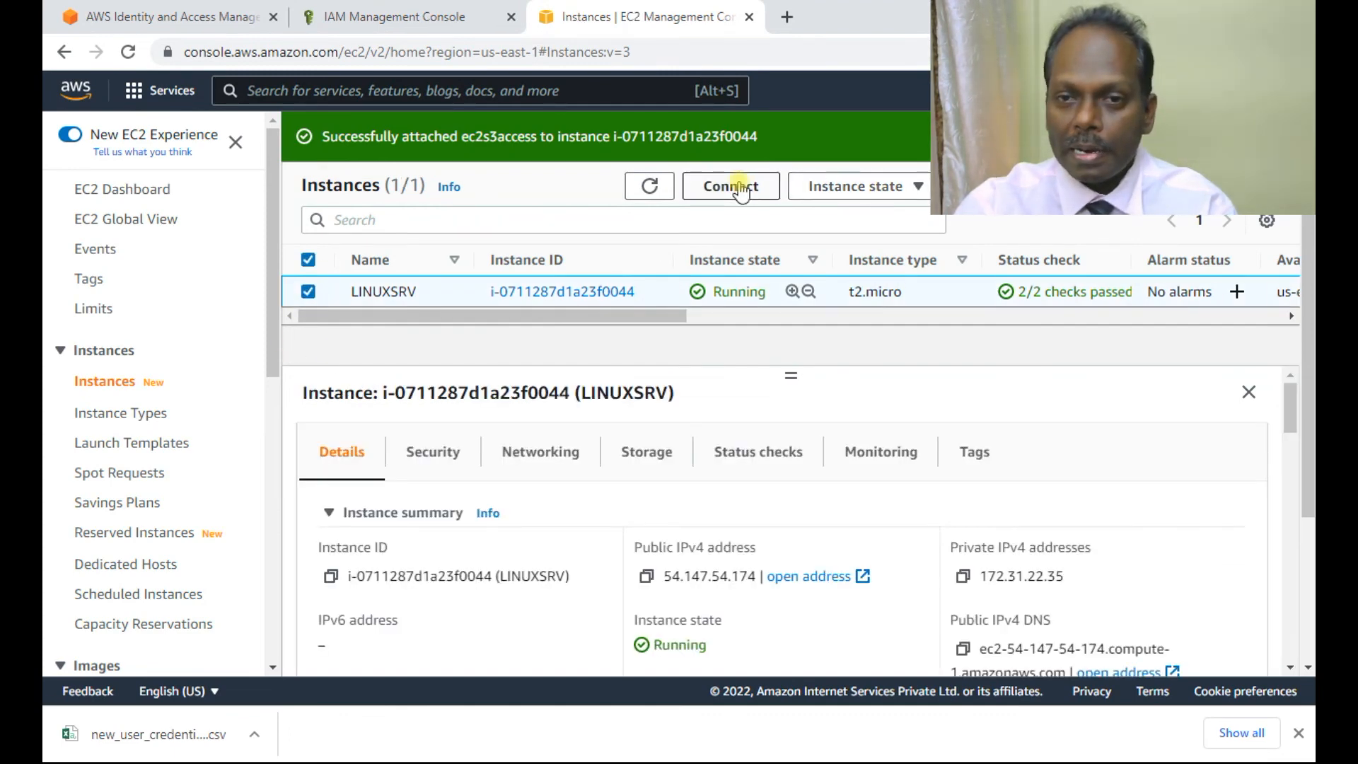
left_click(909, 192)
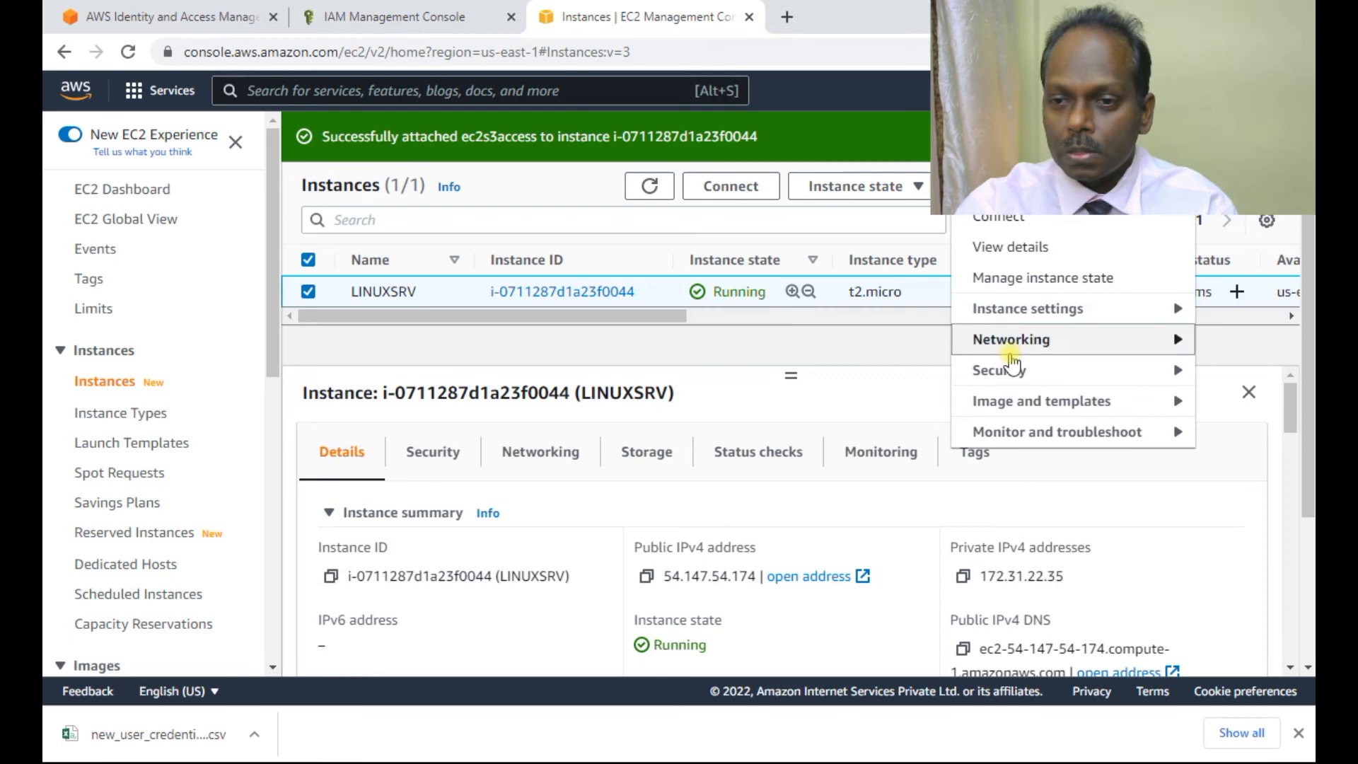
mouse_move(1013, 375)
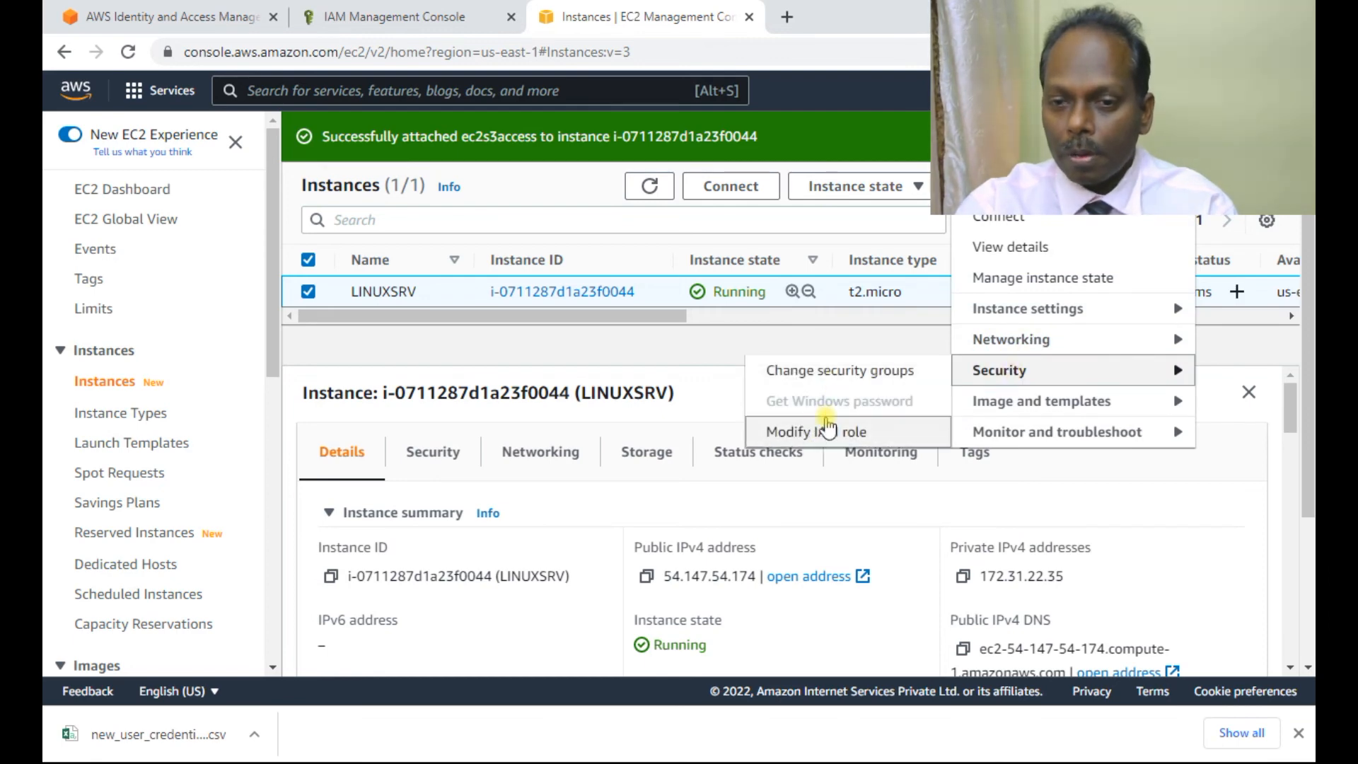
left_click(824, 433)
- Choose No IAM Role for LINUXSRV, save, and confirm with Detach to remove the ec2s3access role
left_click(566, 416)
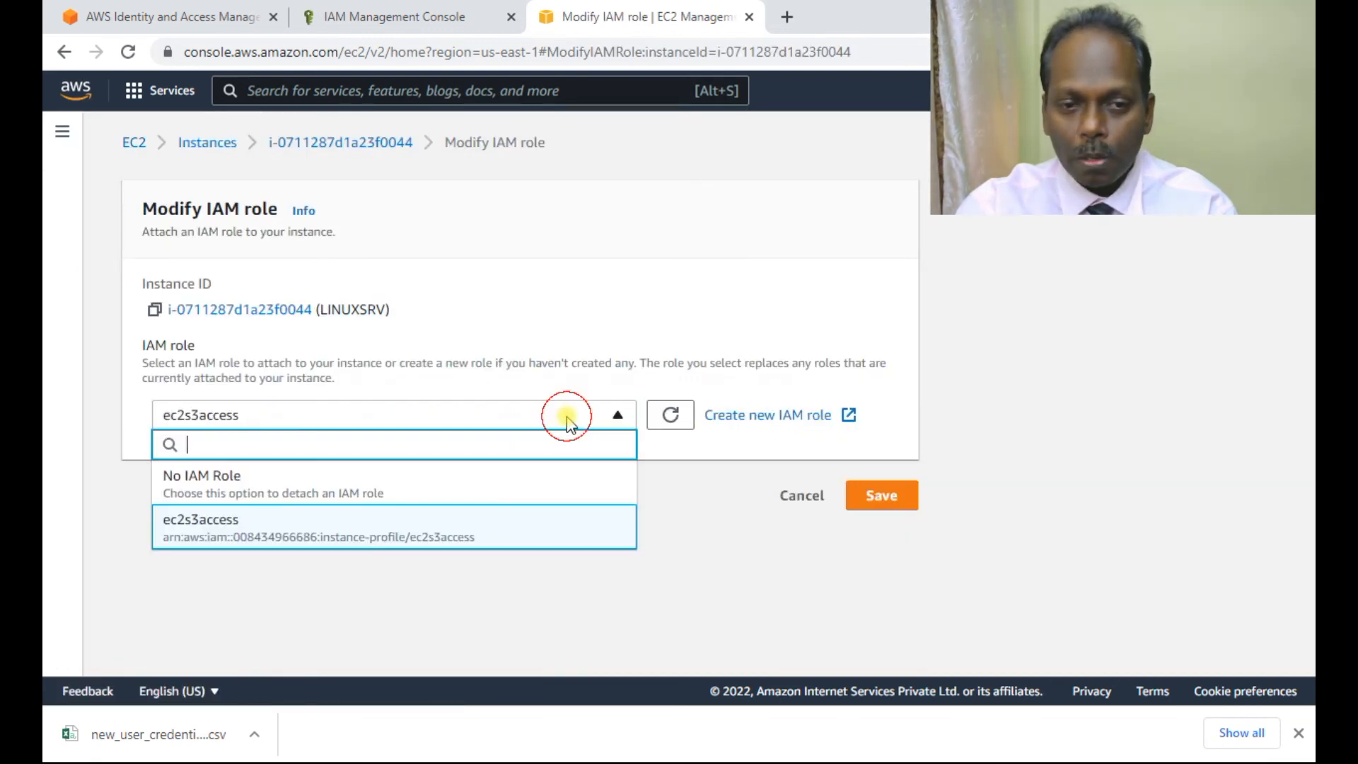
left_click(220, 476)
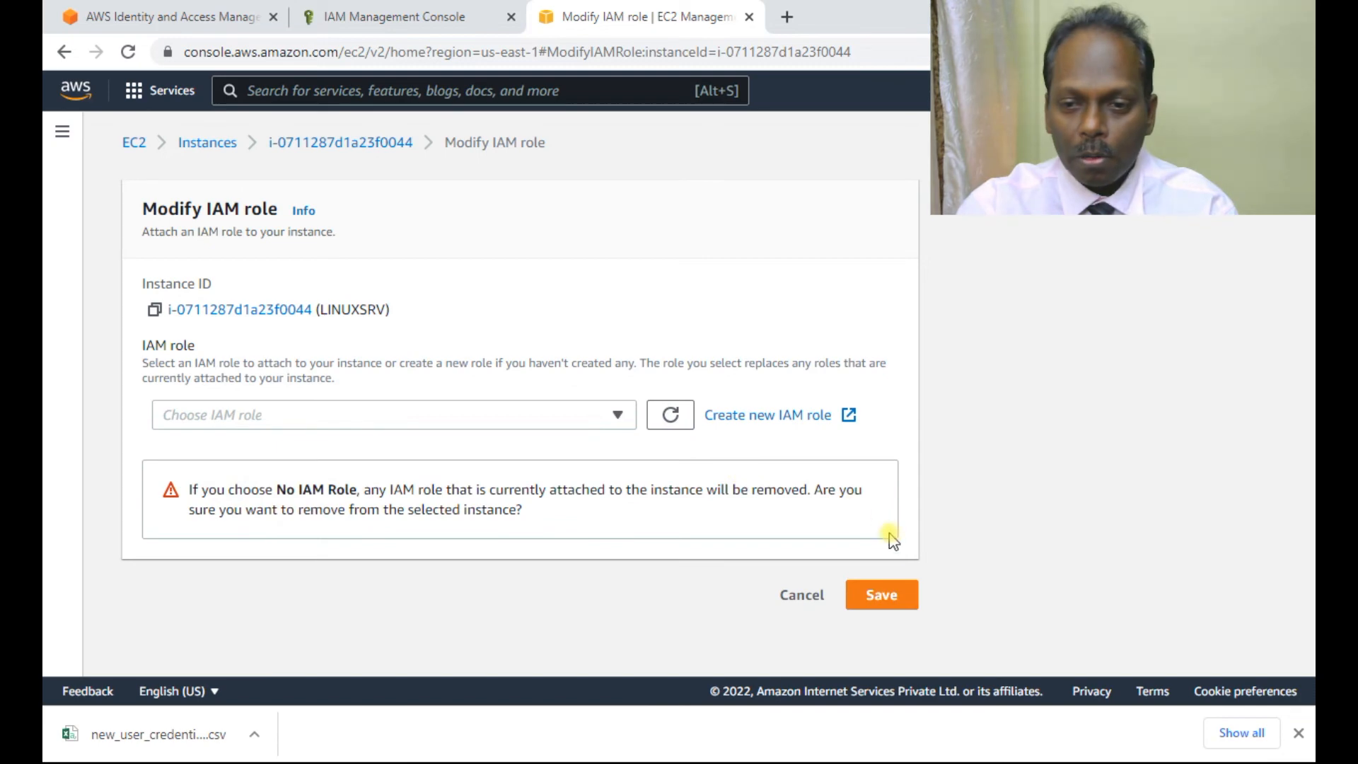
left_click(881, 596)
left_click(552, 544)
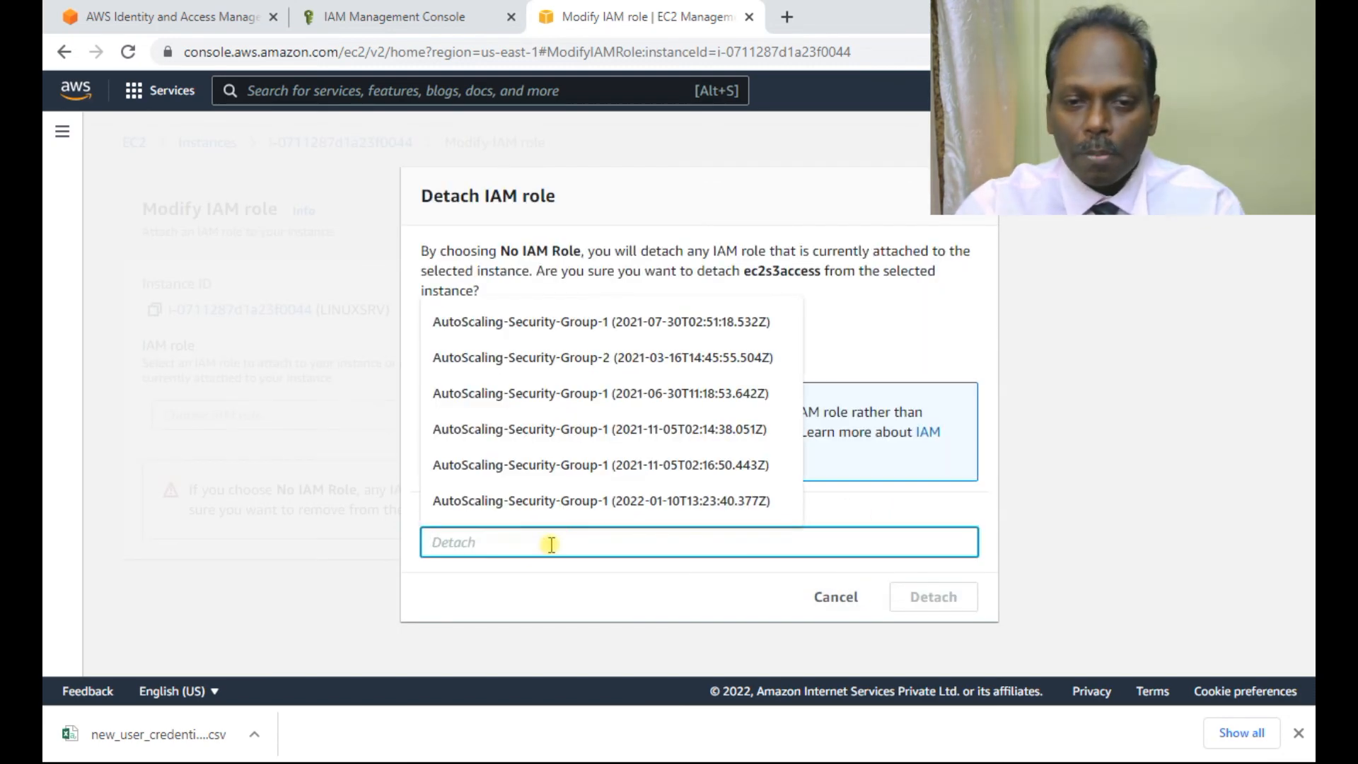
type("Detach")
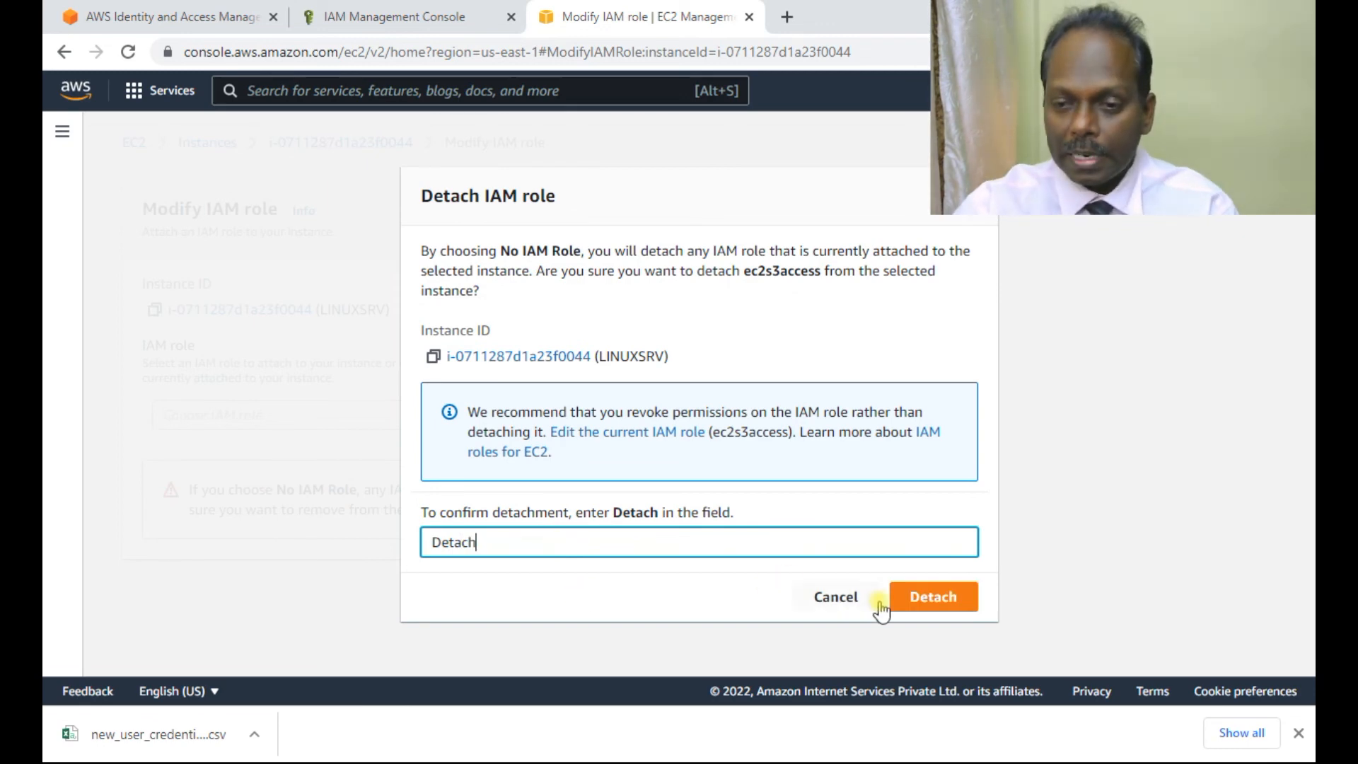
left_click(966, 600)
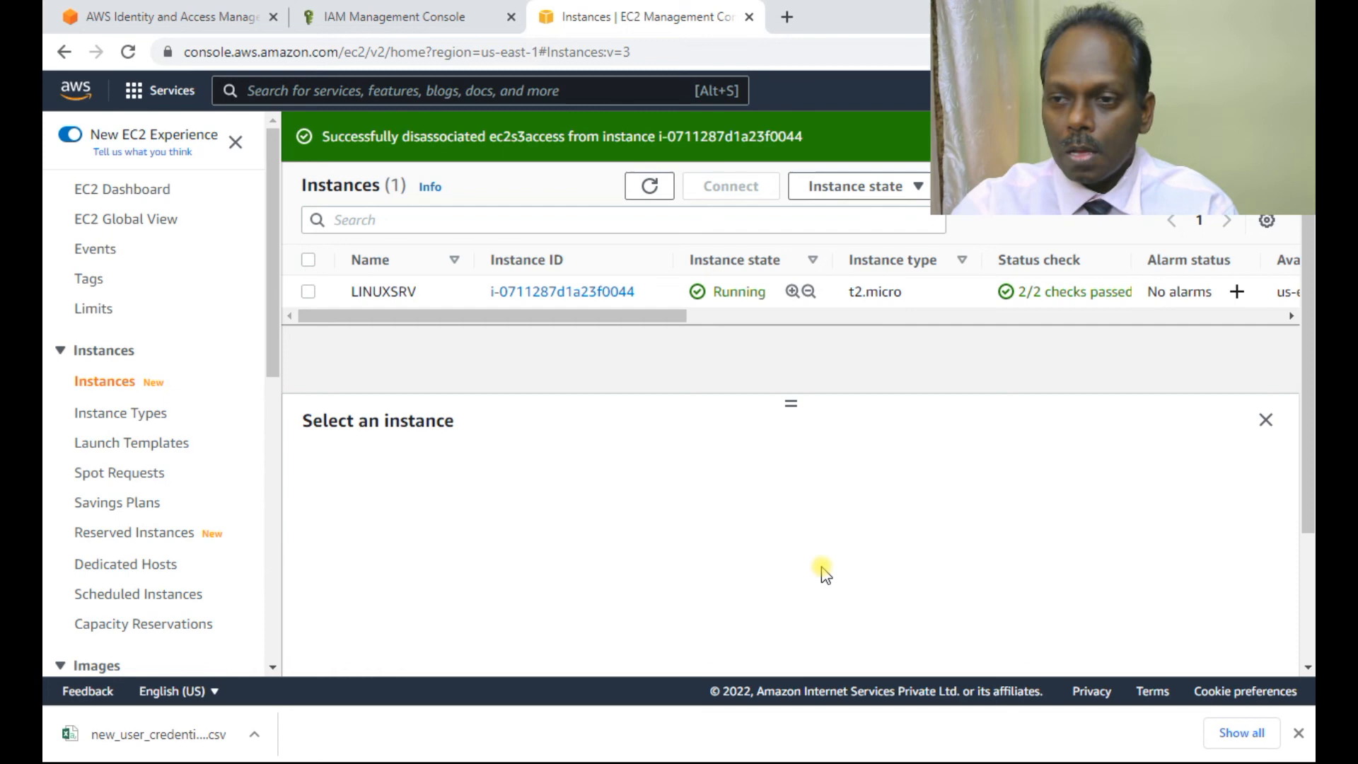
- Switch to the PuTTY session and run aws s3 ls to test S3 access without the role
left_click(710, 668)
key("Return")
key("Return")
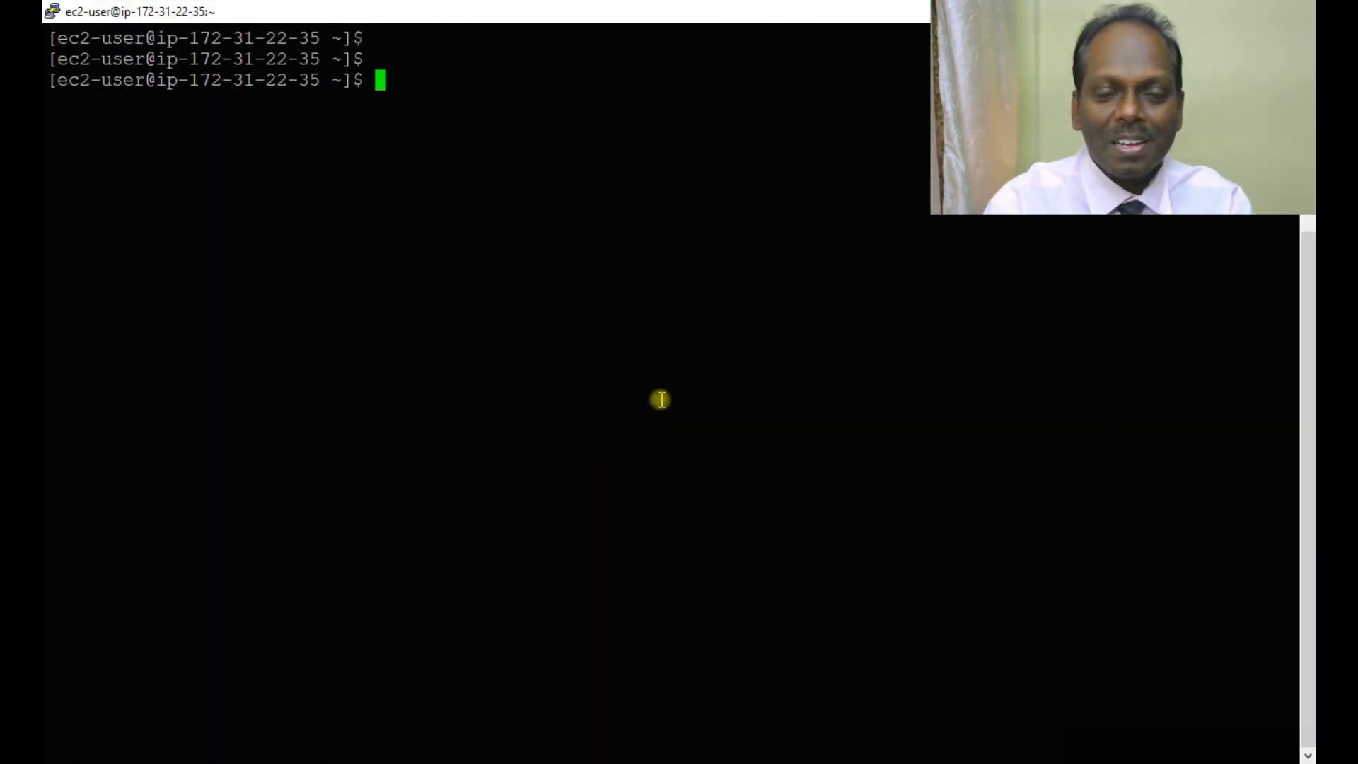
type("aws ")
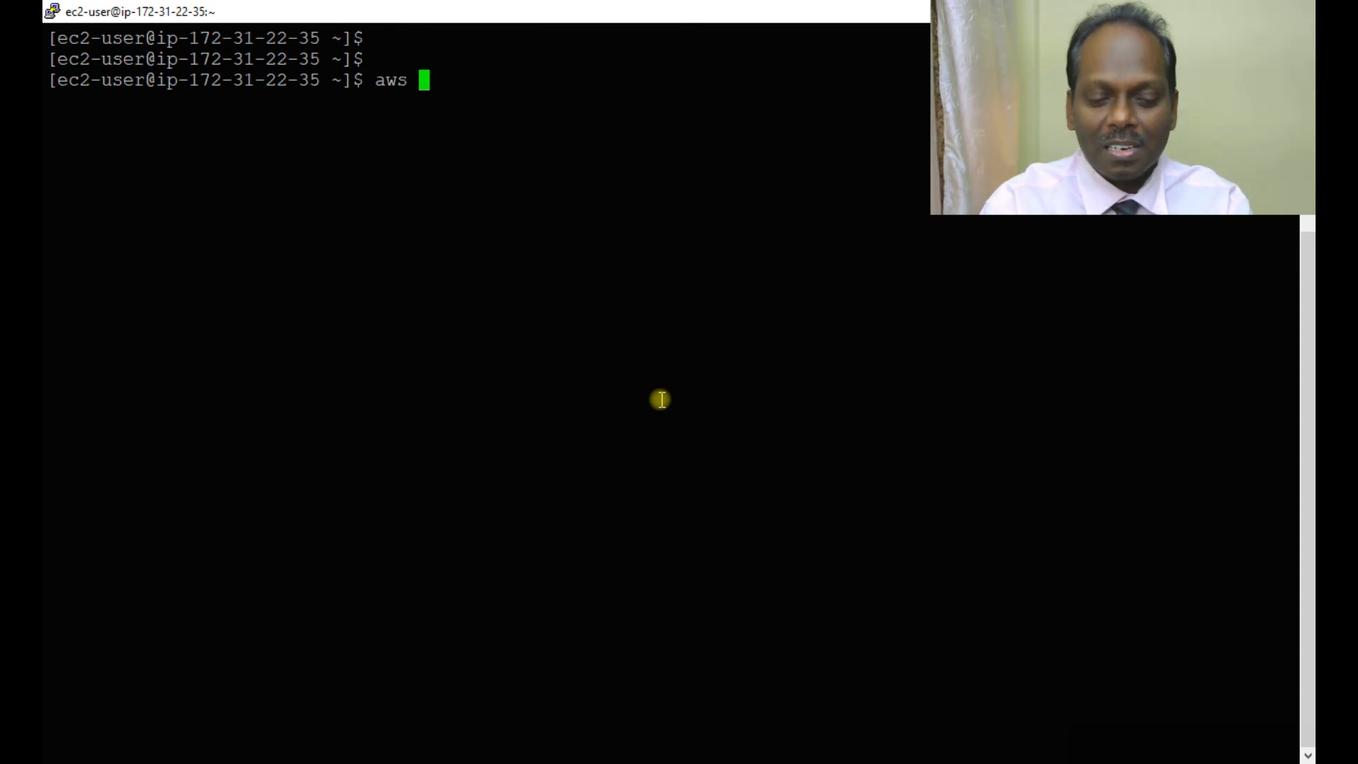
type("s3 ls")
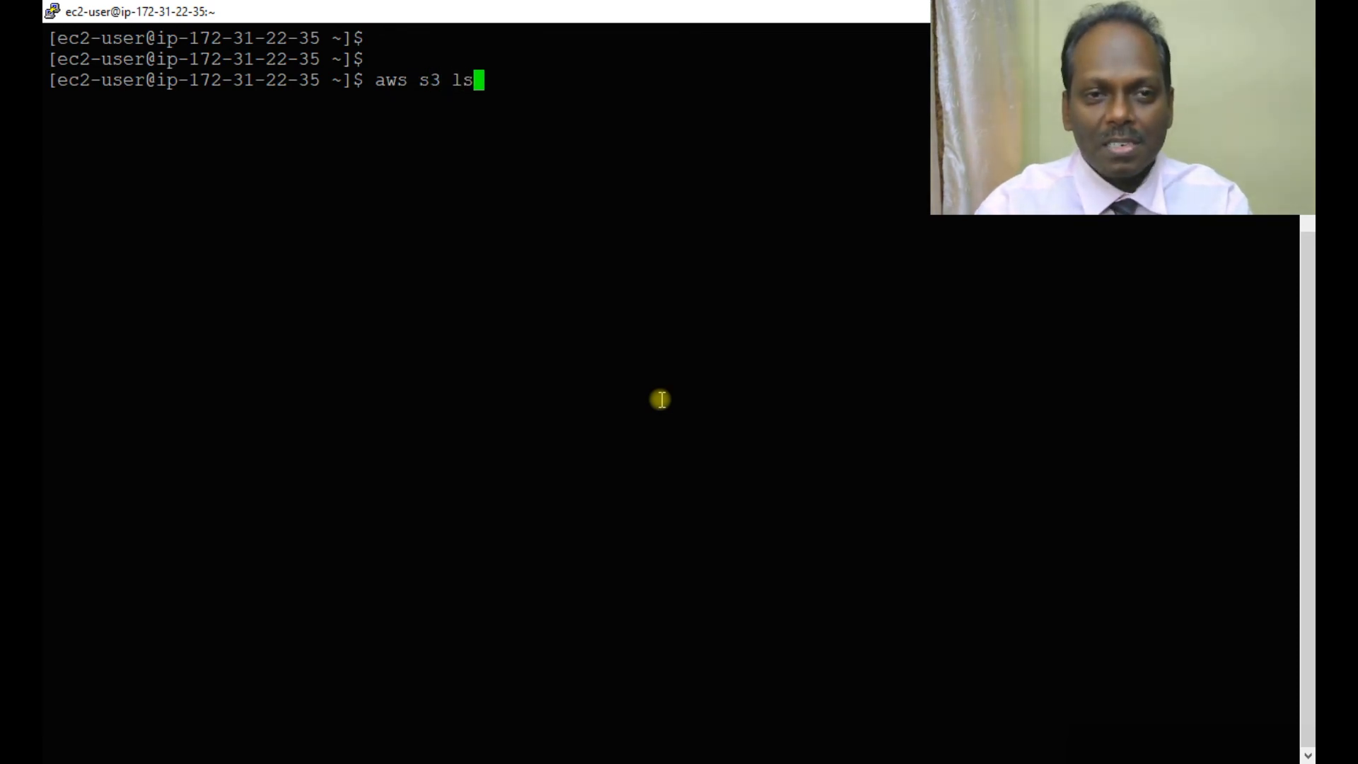
key("Return")
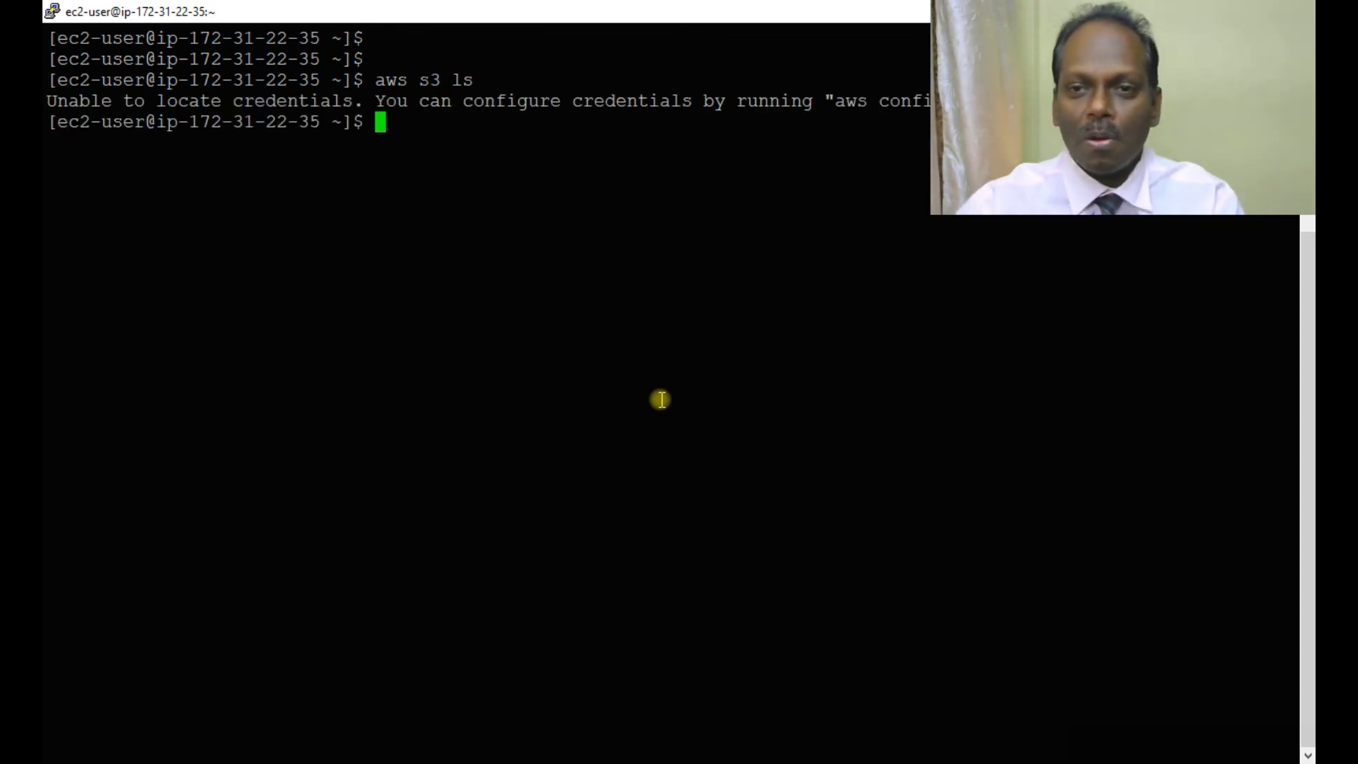
double_click(900, 100)
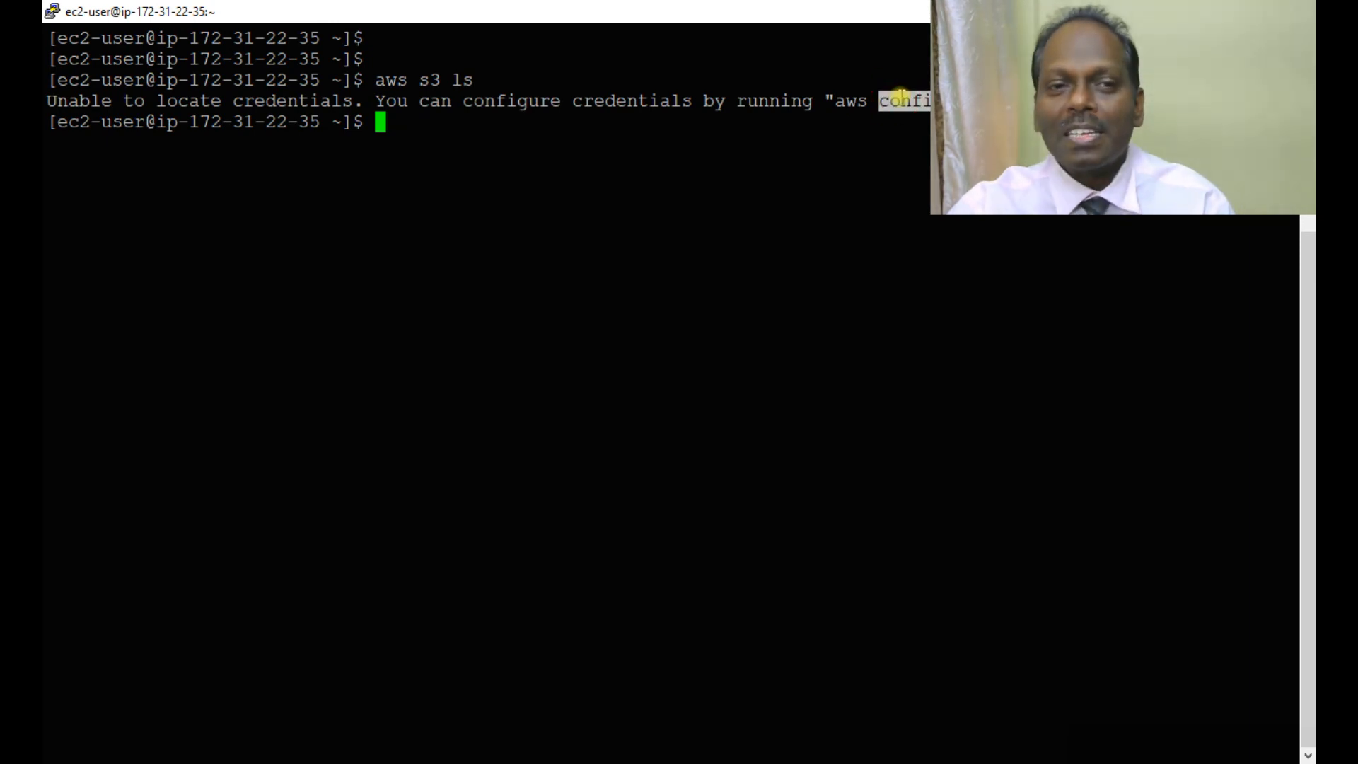
left_click(412, 133)
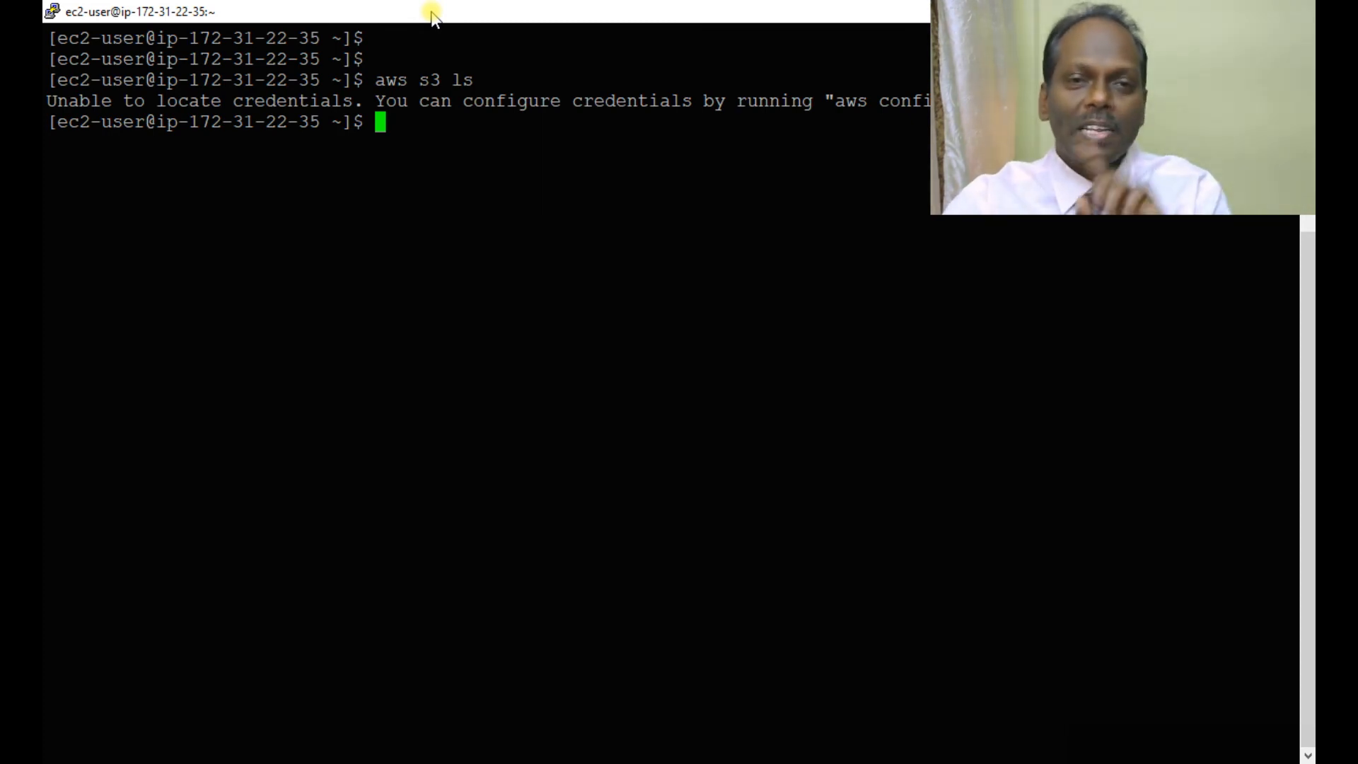
- Run aws configure in the terminal to start setting up credentials
left_click(498, 241)
type("aws")
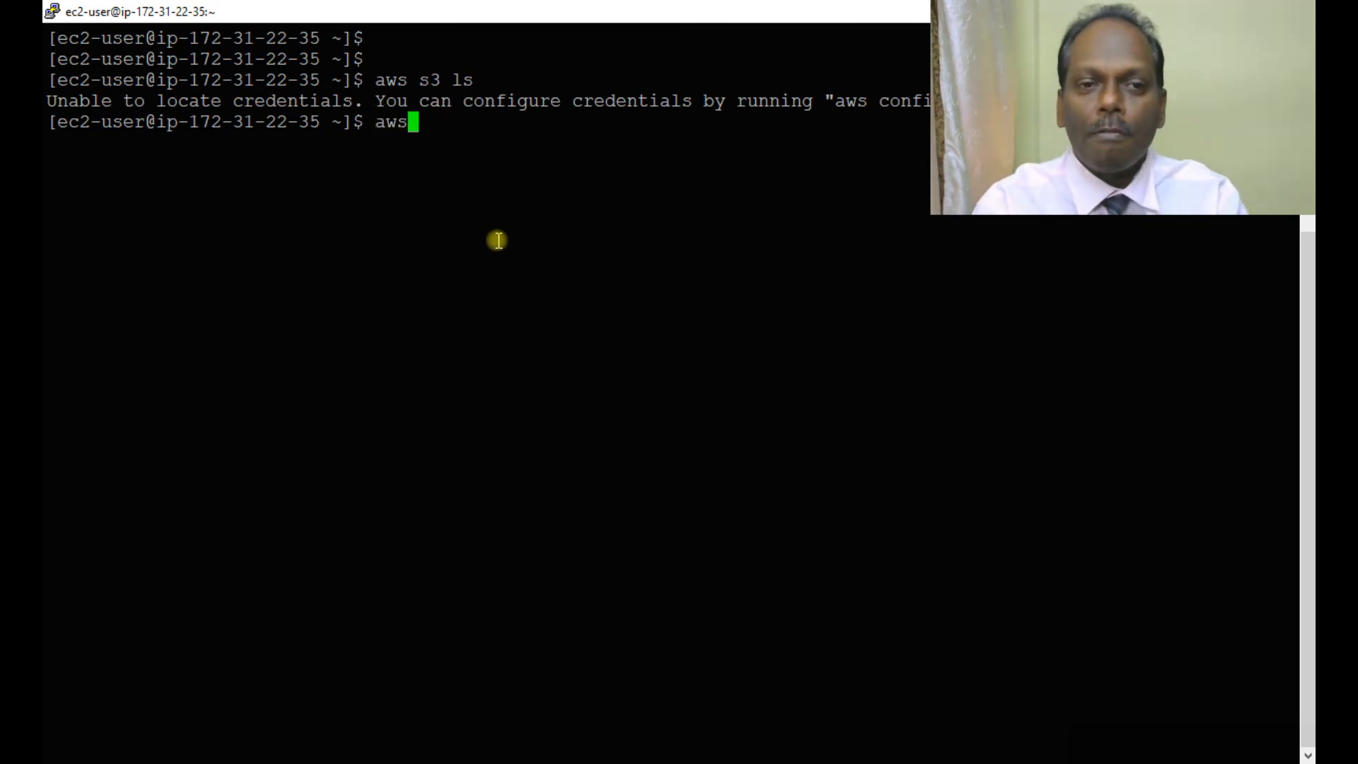
type(" configur")
type("e")
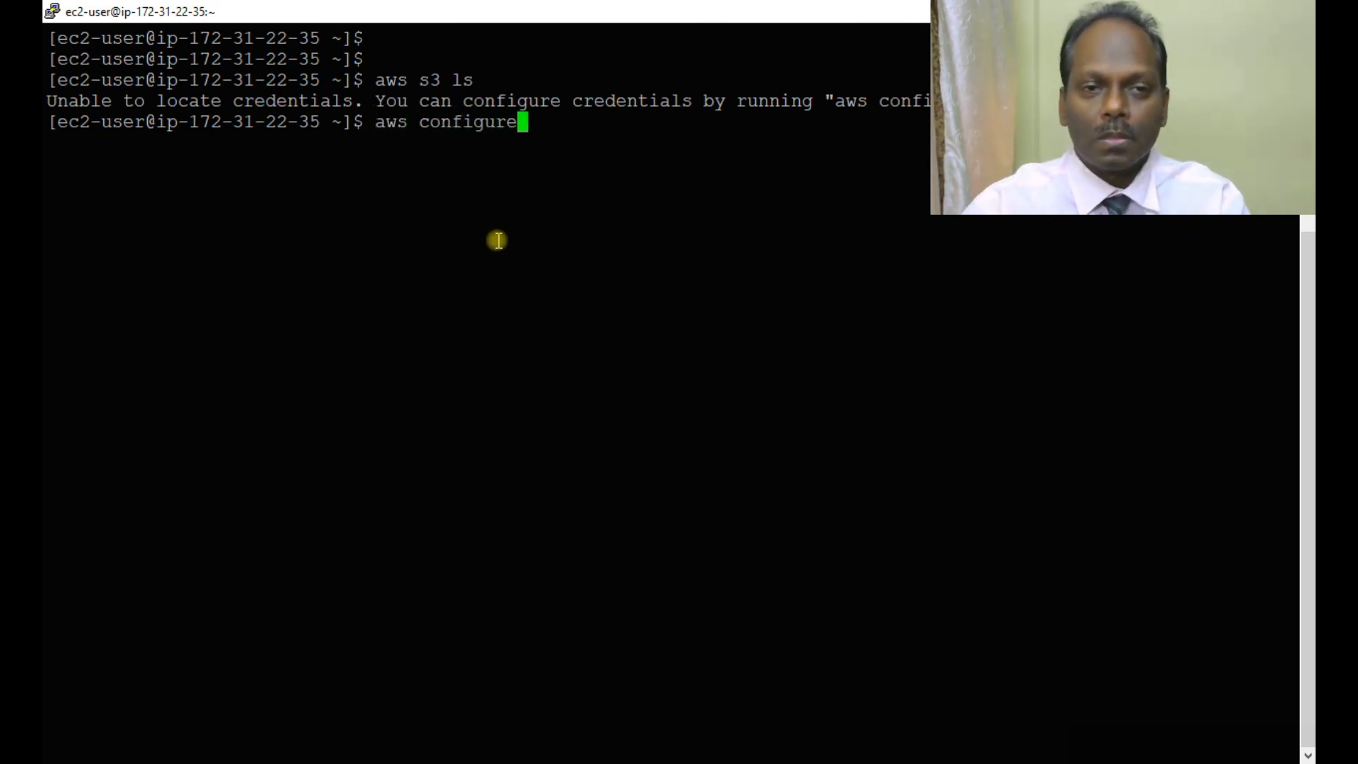
key("Return")
- Open user3's downloaded credentials CSV in Excel, copy the access key ID and enter it at the AWS Access Key ID prompt in PuTTY
key("alt+Tab")
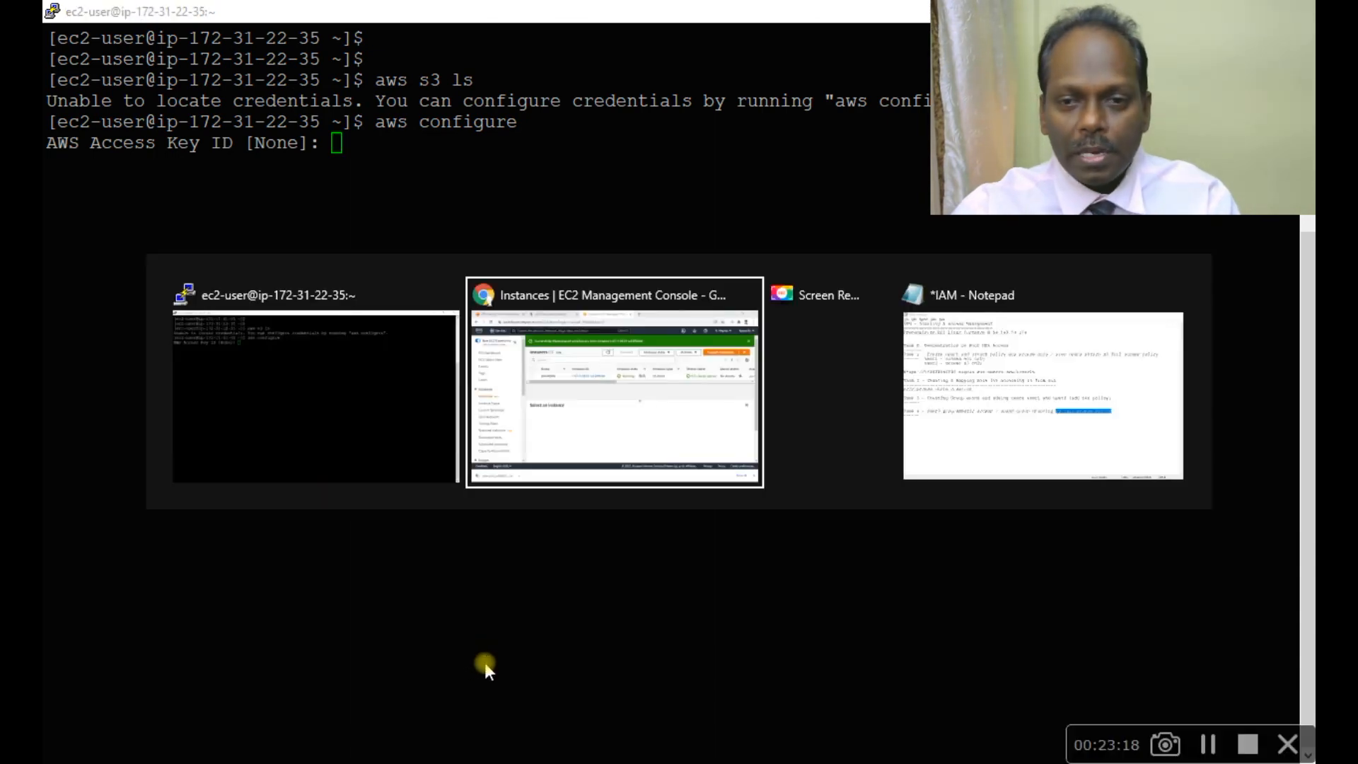
left_click(182, 748)
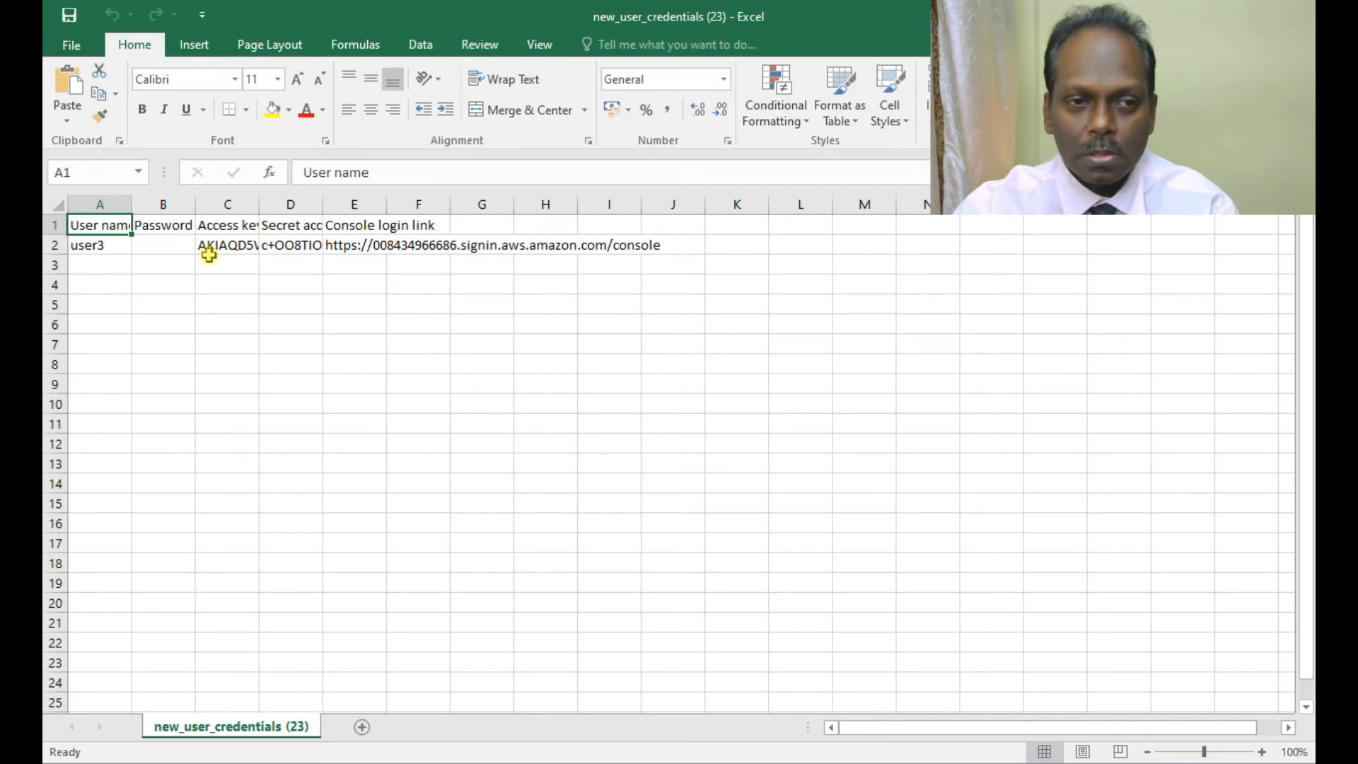
double_click(259, 204)
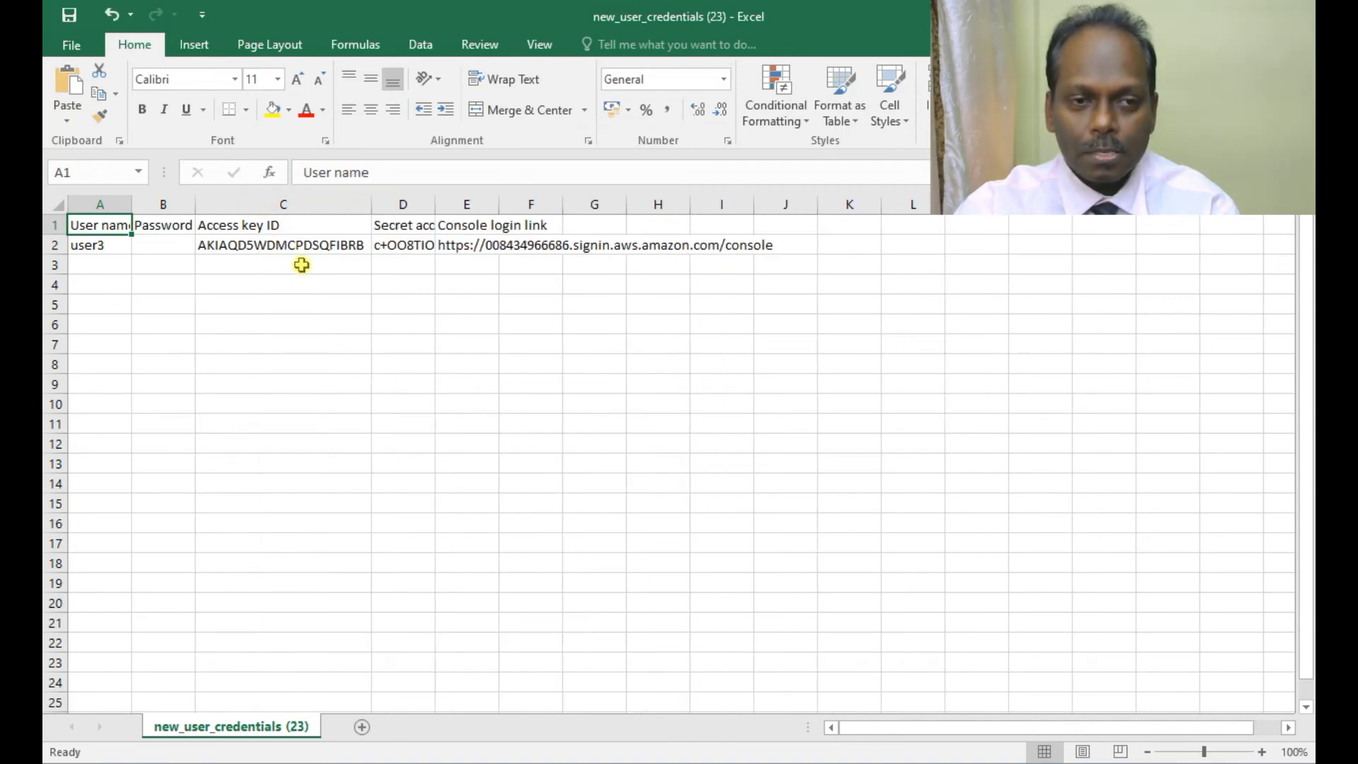
left_click(309, 245)
double_click(346, 171)
key("ctrl+c")
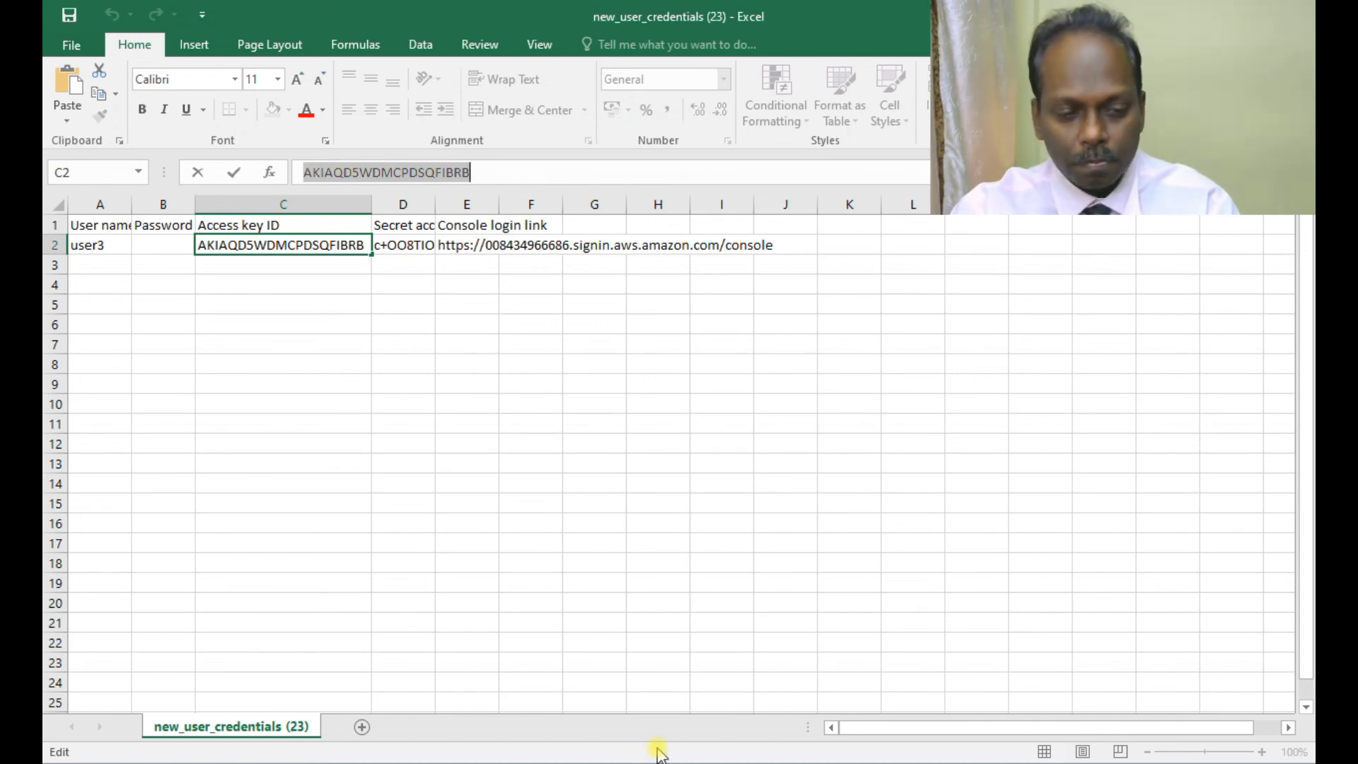
key("alt+Tab")
key("alt+Tab")
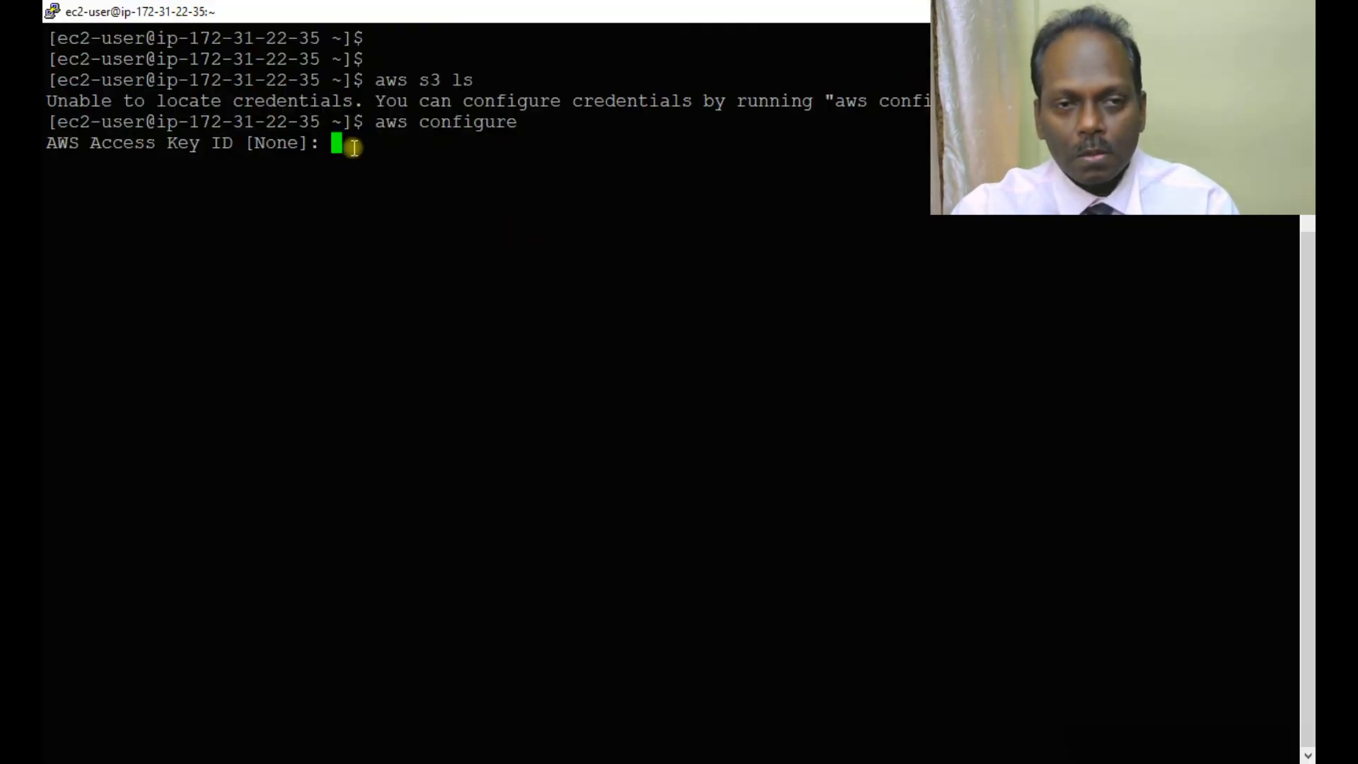
right_click(354, 145)
key("Return")
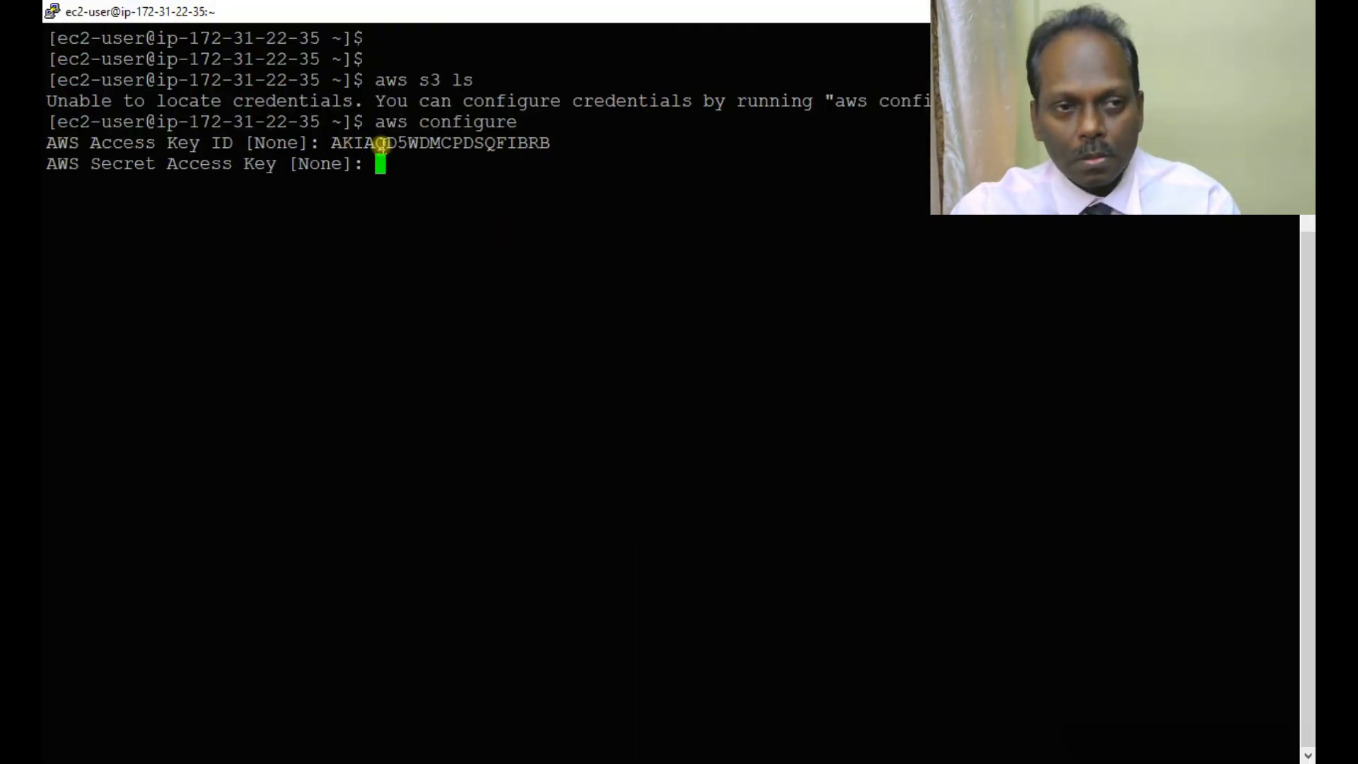
- Copy user3's secret access key from the credentials sheet in Excel and enter it at the AWS Secret Access Key prompt in PuTTY
key("alt+Tab")
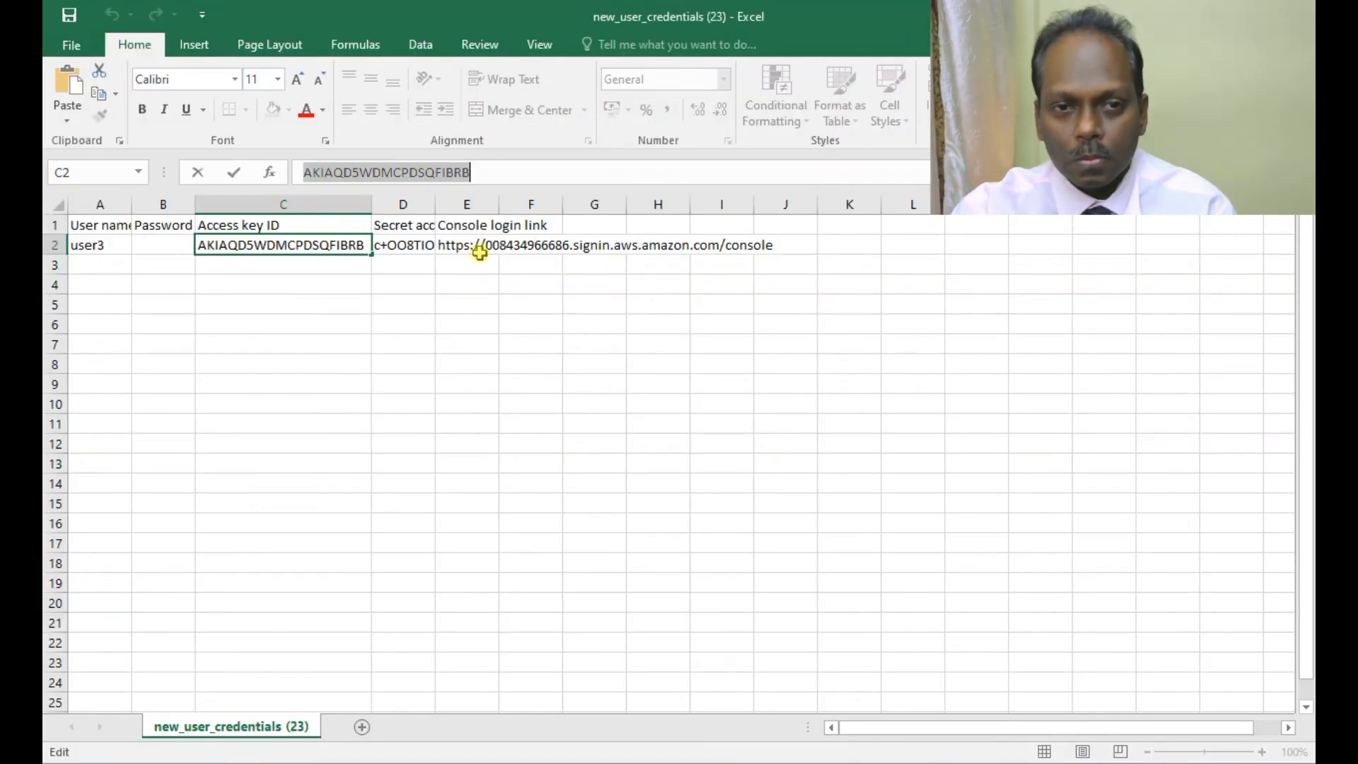
left_click(401, 245)
left_click_drag(619, 171, 259, 171)
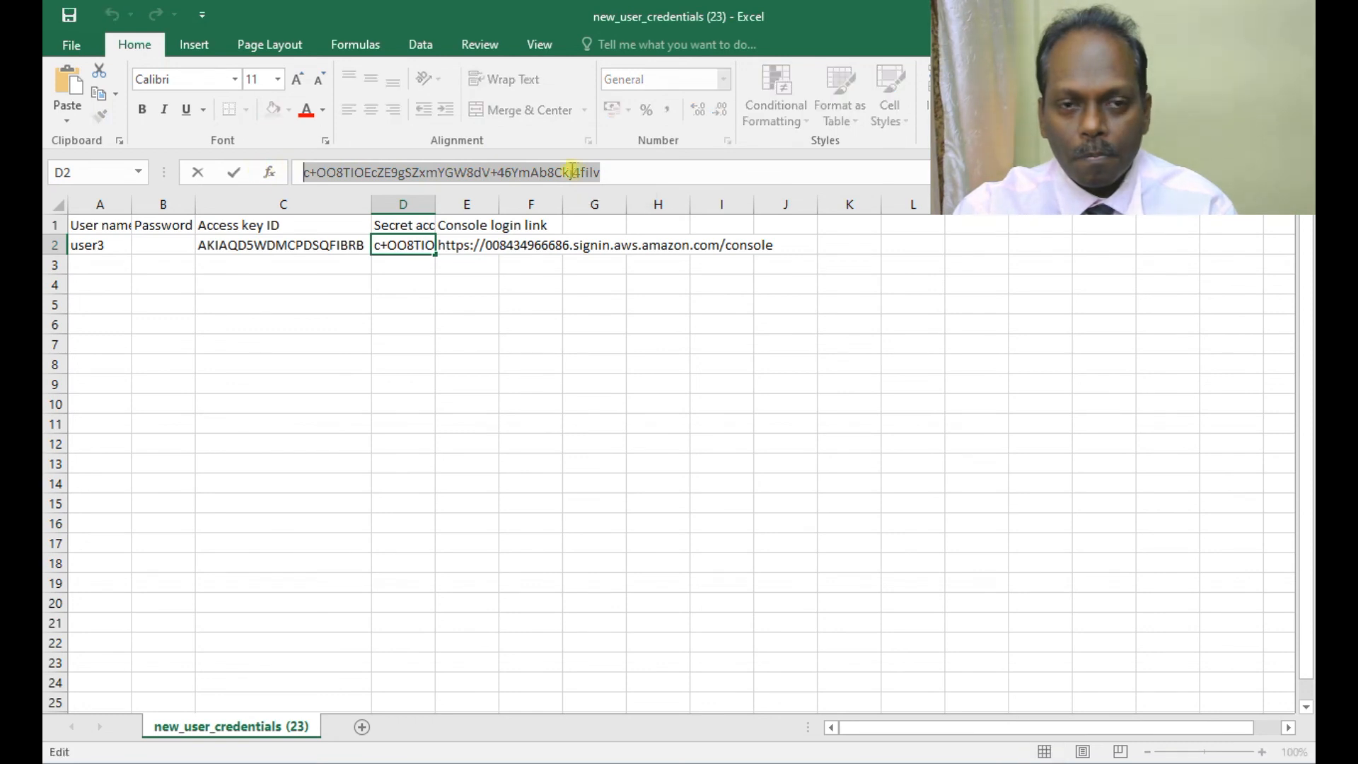
right_click(541, 172)
left_click(574, 208)
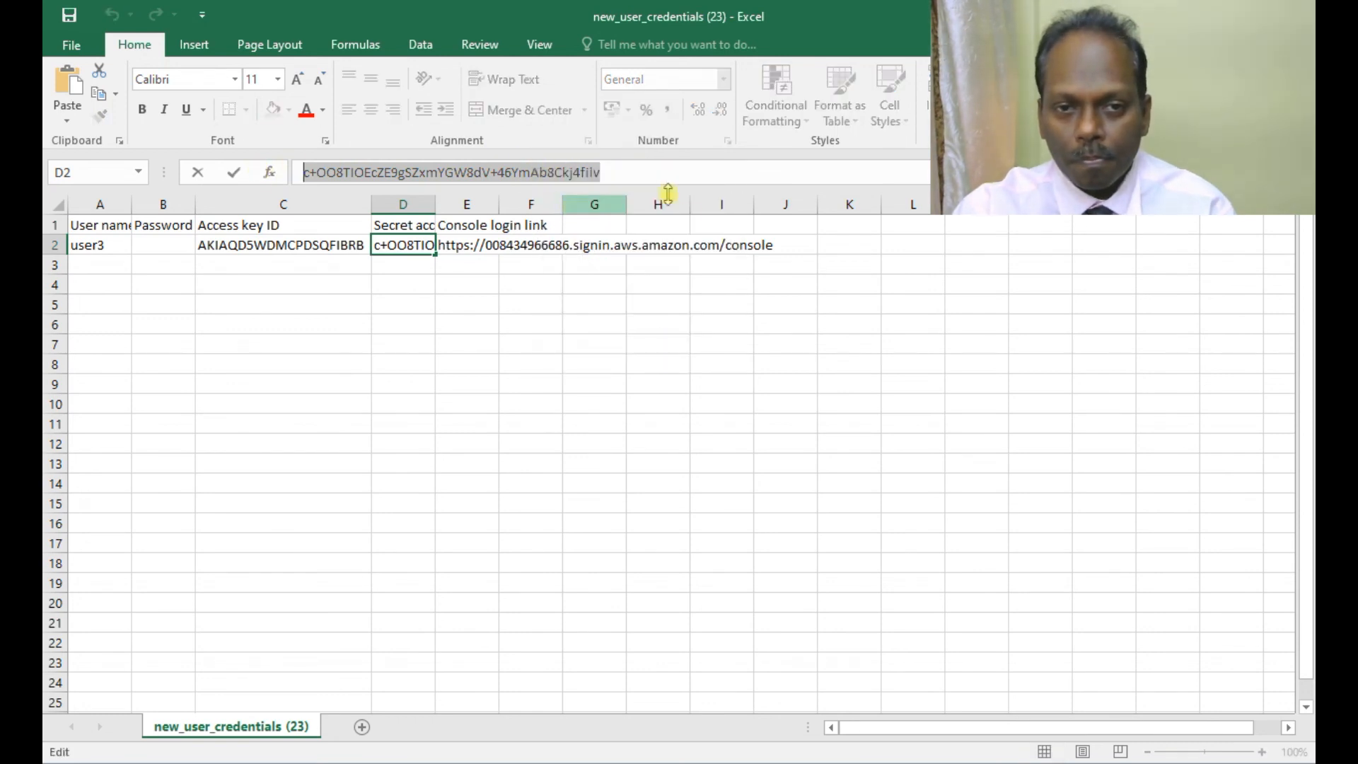
key("alt+Tab")
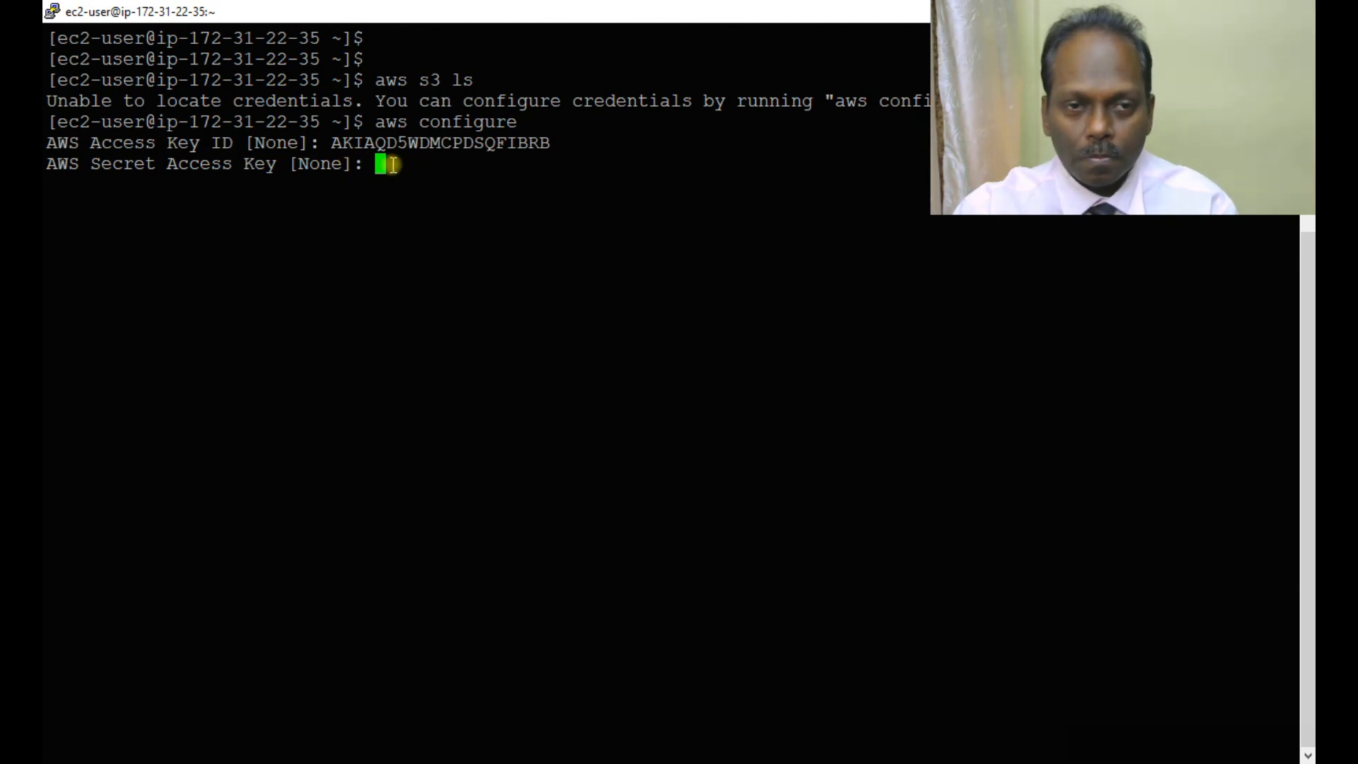
right_click(703, 203)
key("Return")
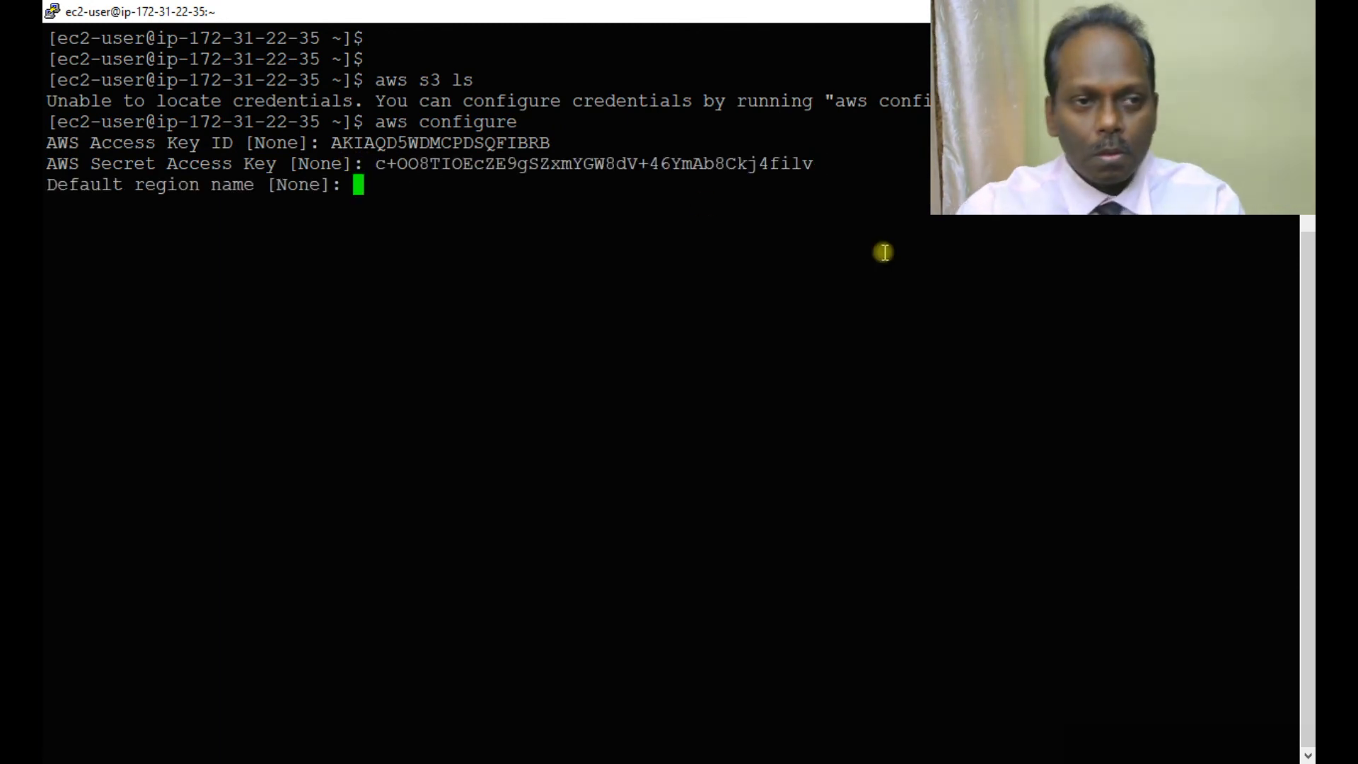
- Set the default region name to us-east-1 and leave the default output format blank
type("us-east-")
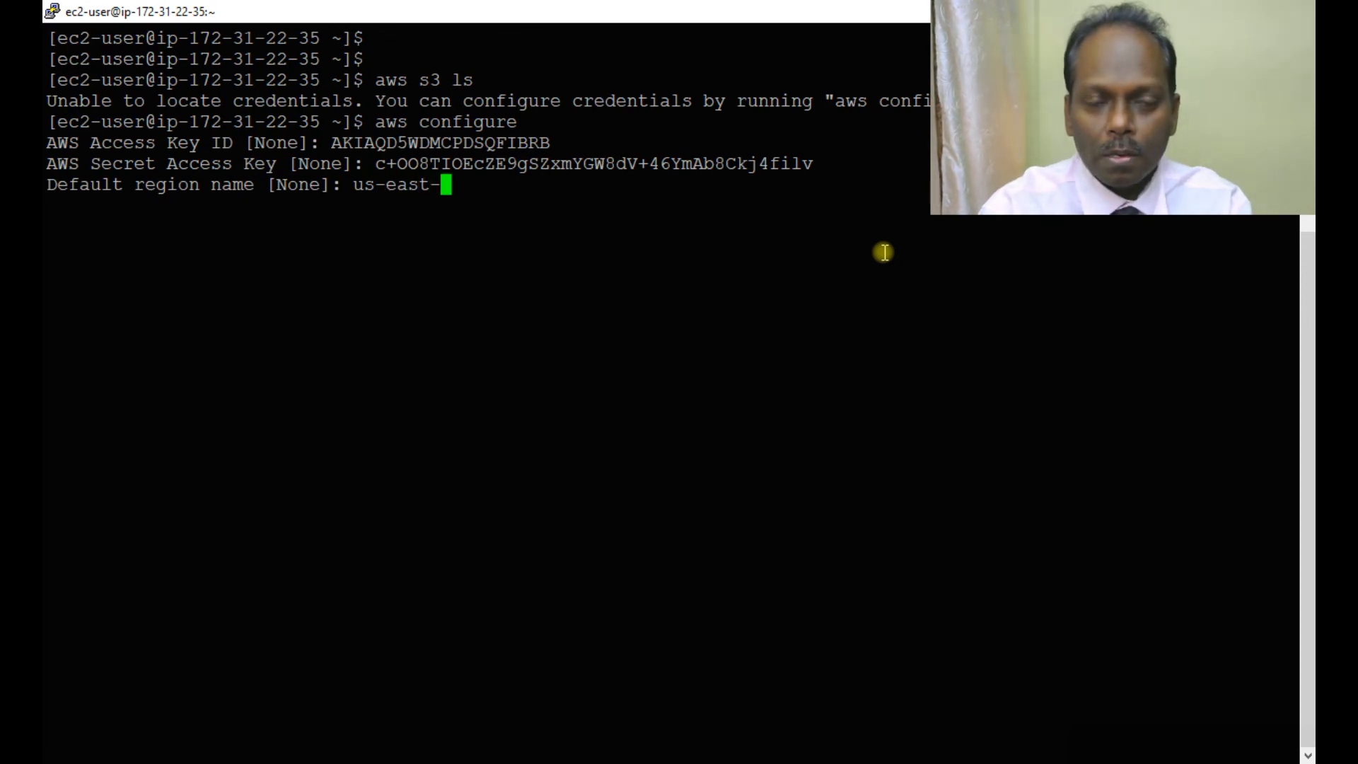
type("1")
key("Return")
key("Return")
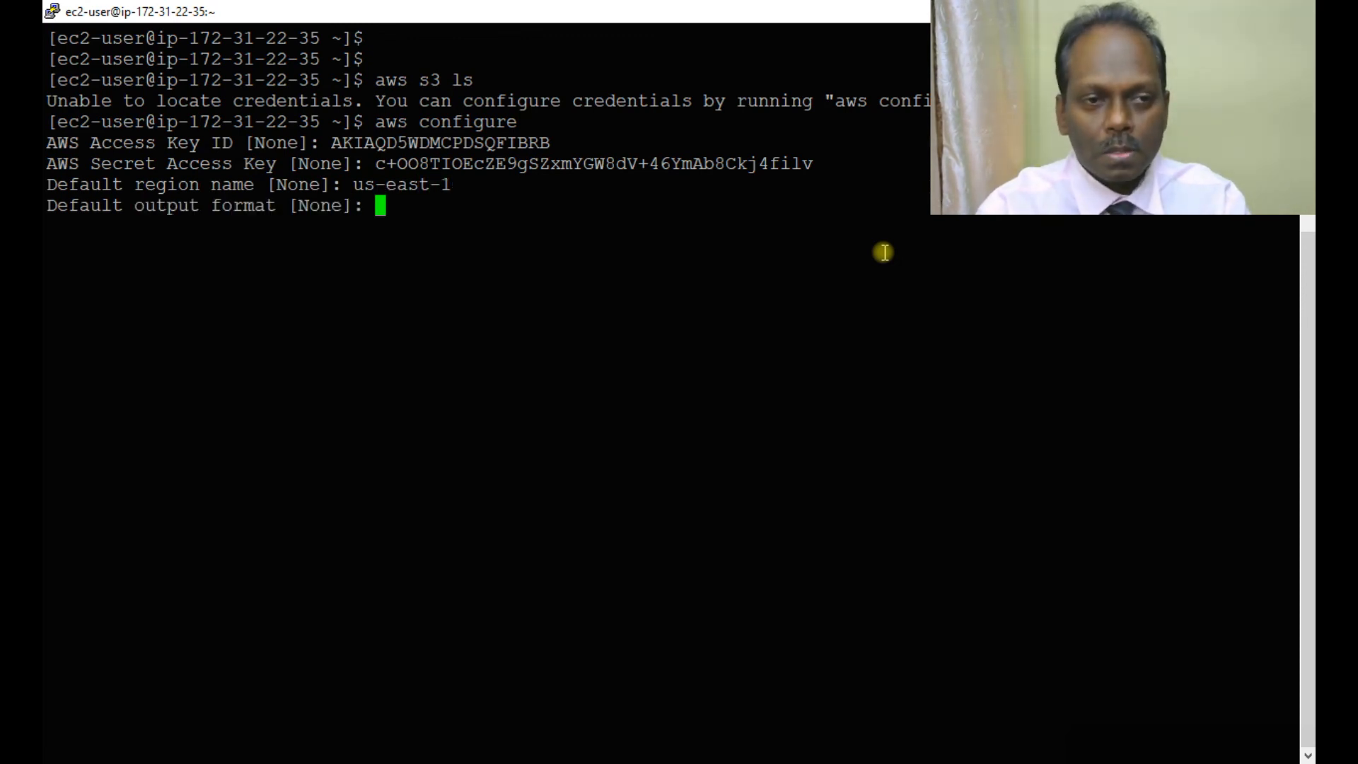
- Run aws s3 ls again to list the S3 buckets using user3's credentials
type("aw")
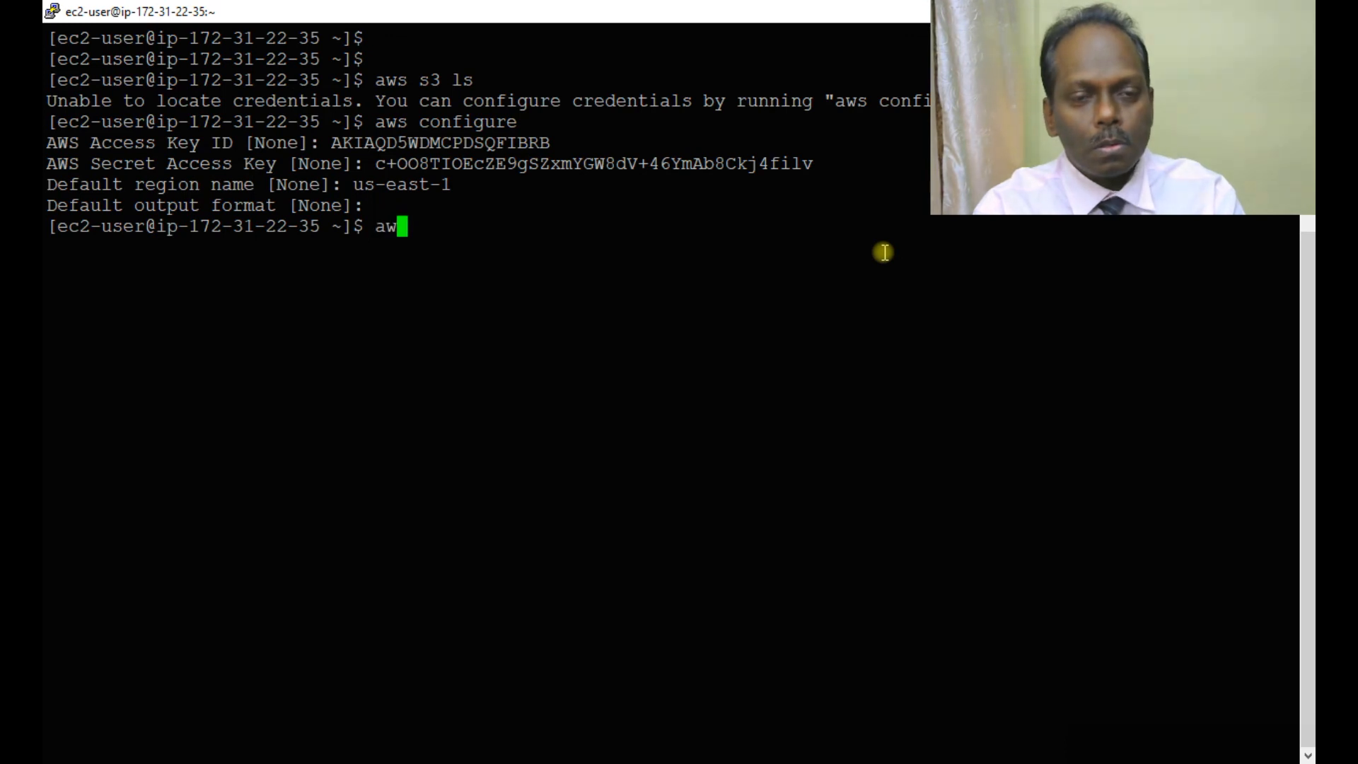
type("s configure")
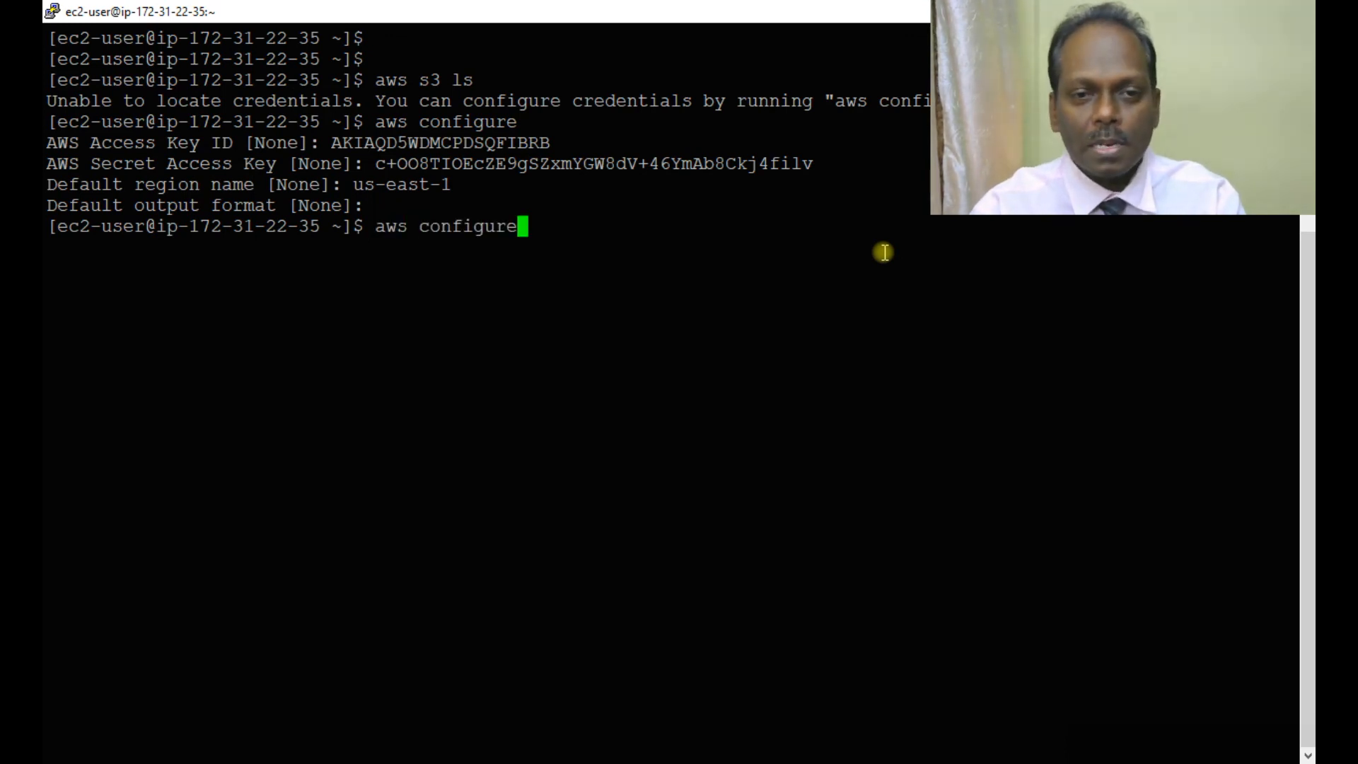
key("Up")
key("Return")
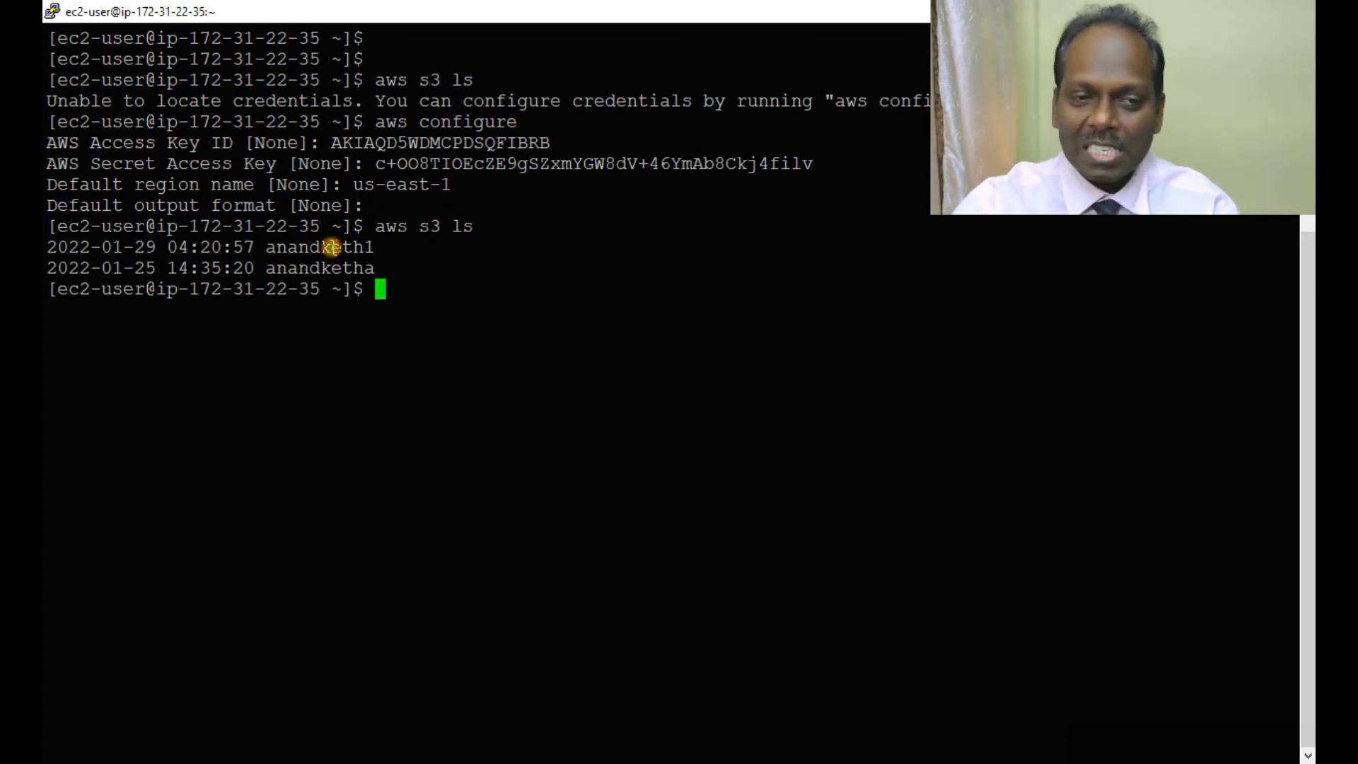
double_click(327, 246)
left_click(324, 271)
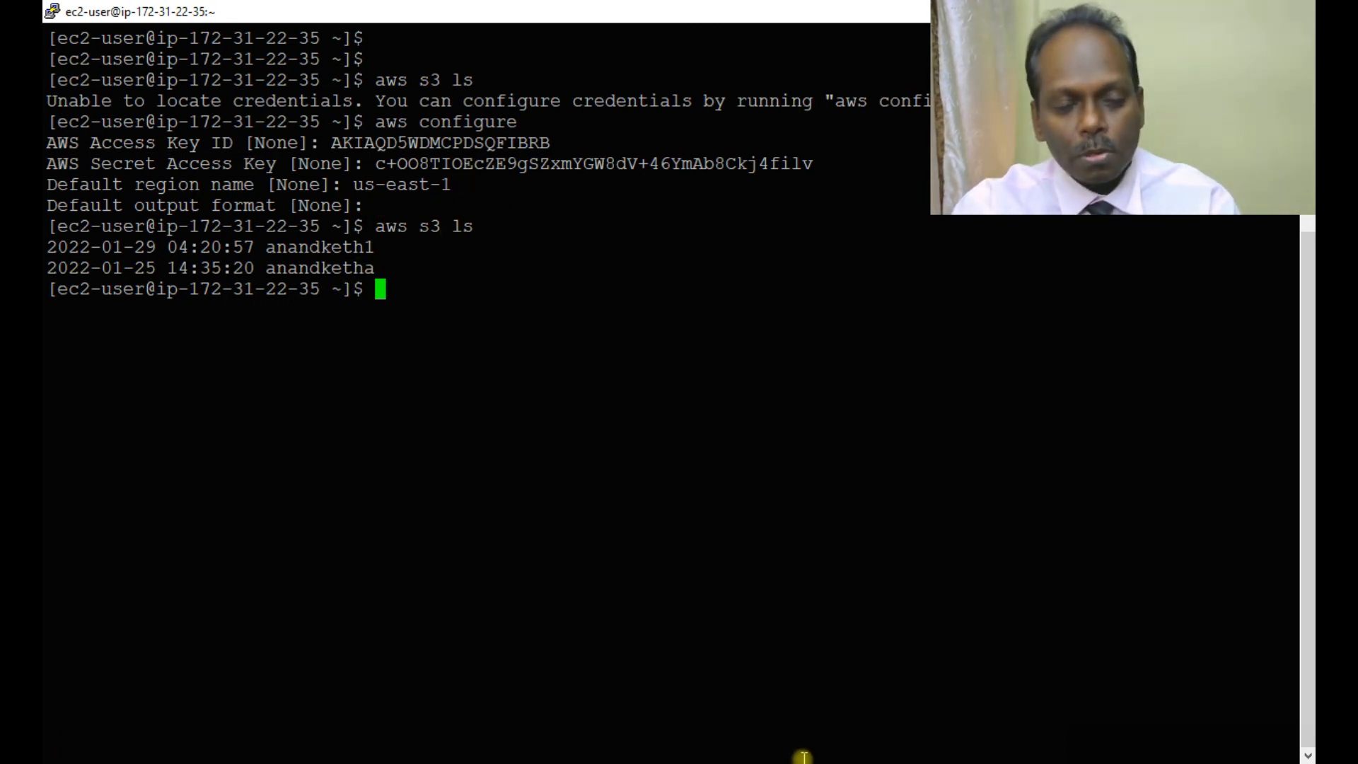
- Switch to the IAM task notes in Notepad
key("alt+Tab")
key("alt+Tab")
key("alt+Tab")
key("alt+Tab")
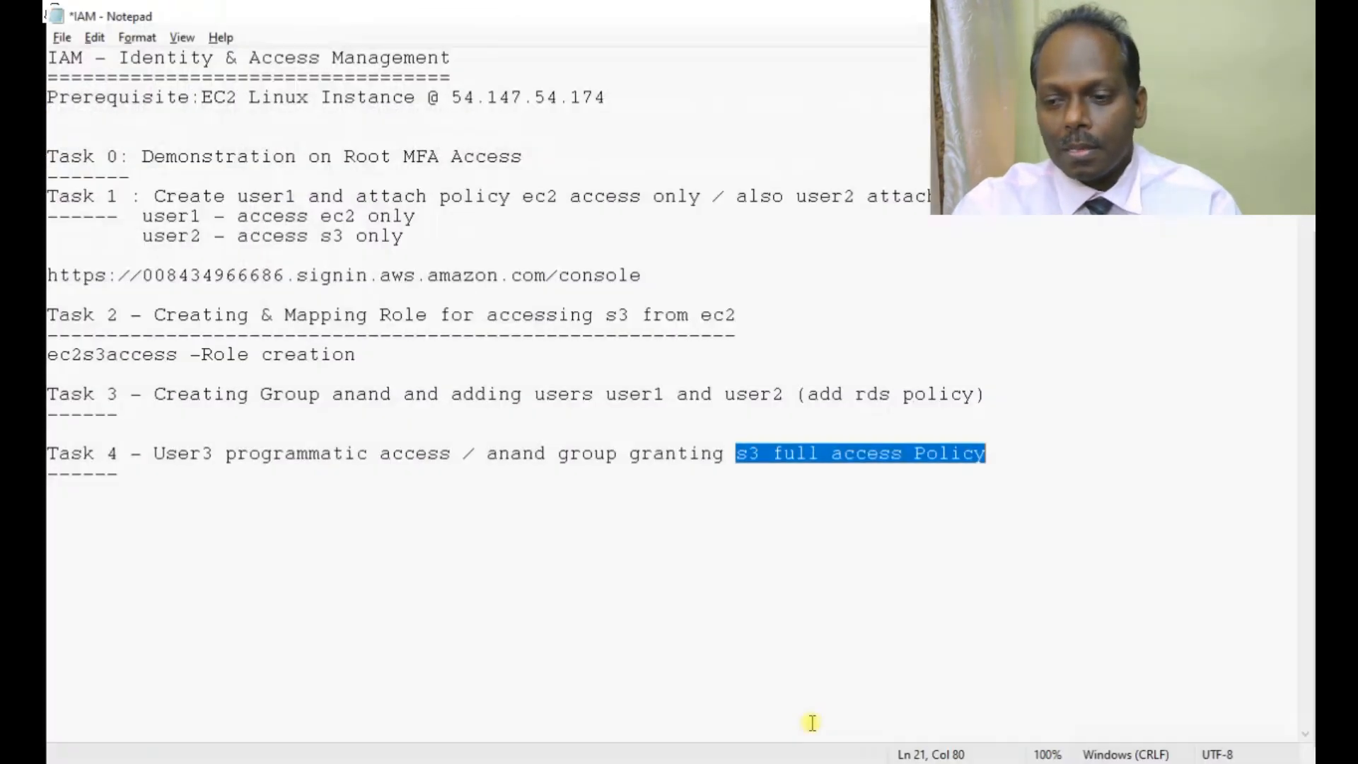